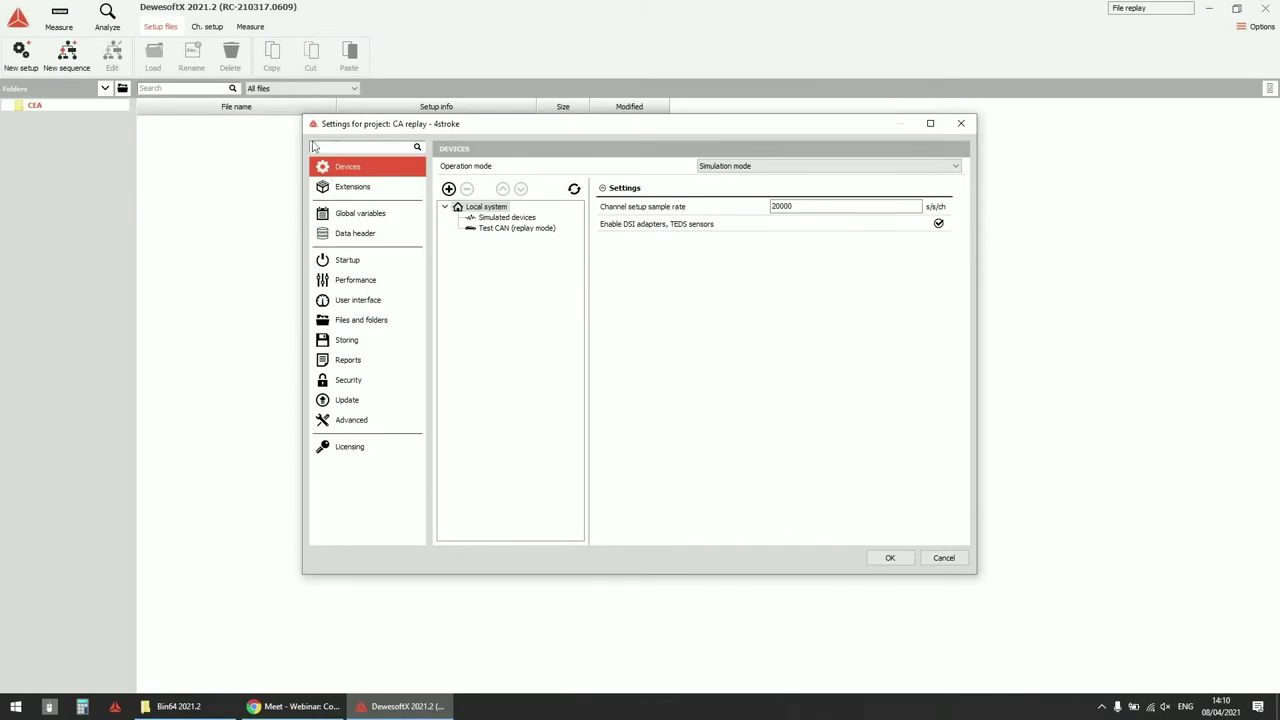
Set the operation mode to Simulation mode and open the settings of the Simulated devices entry.
click(745, 166)
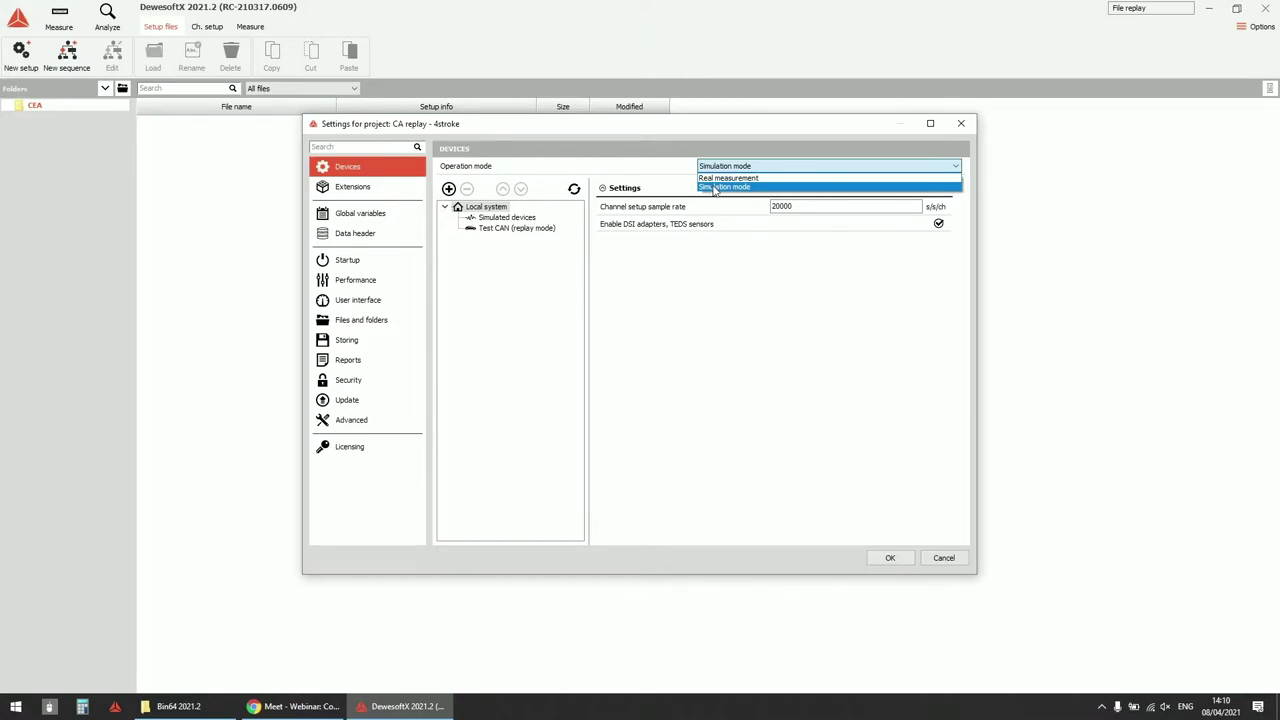
click(714, 189)
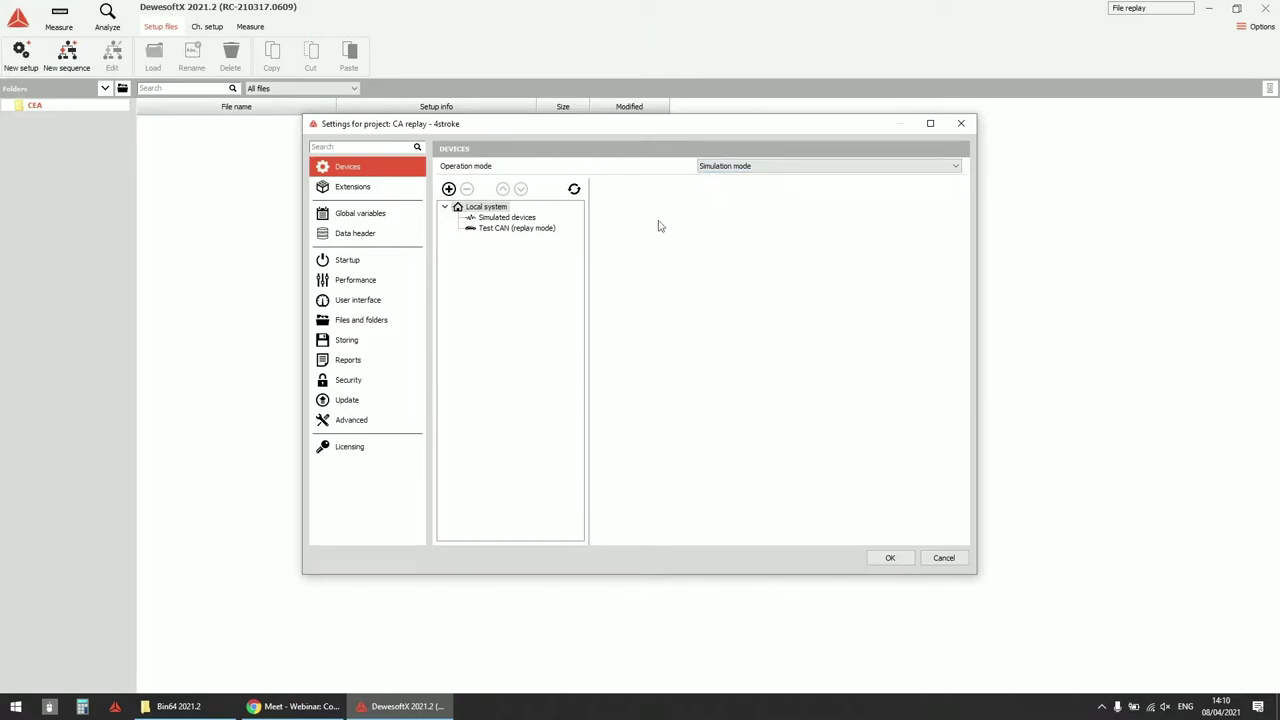
click(504, 218)
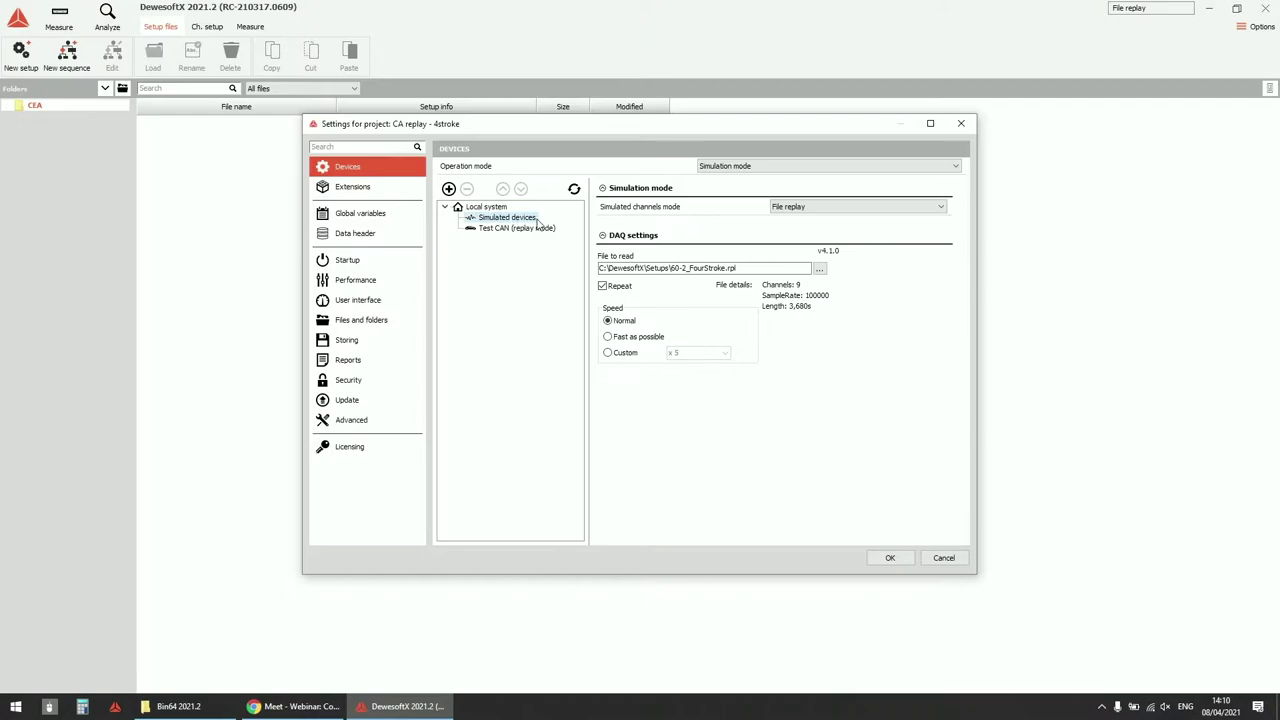
Set the simulated channels mode to Simulated channels.
click(795, 207)
click(800, 224)
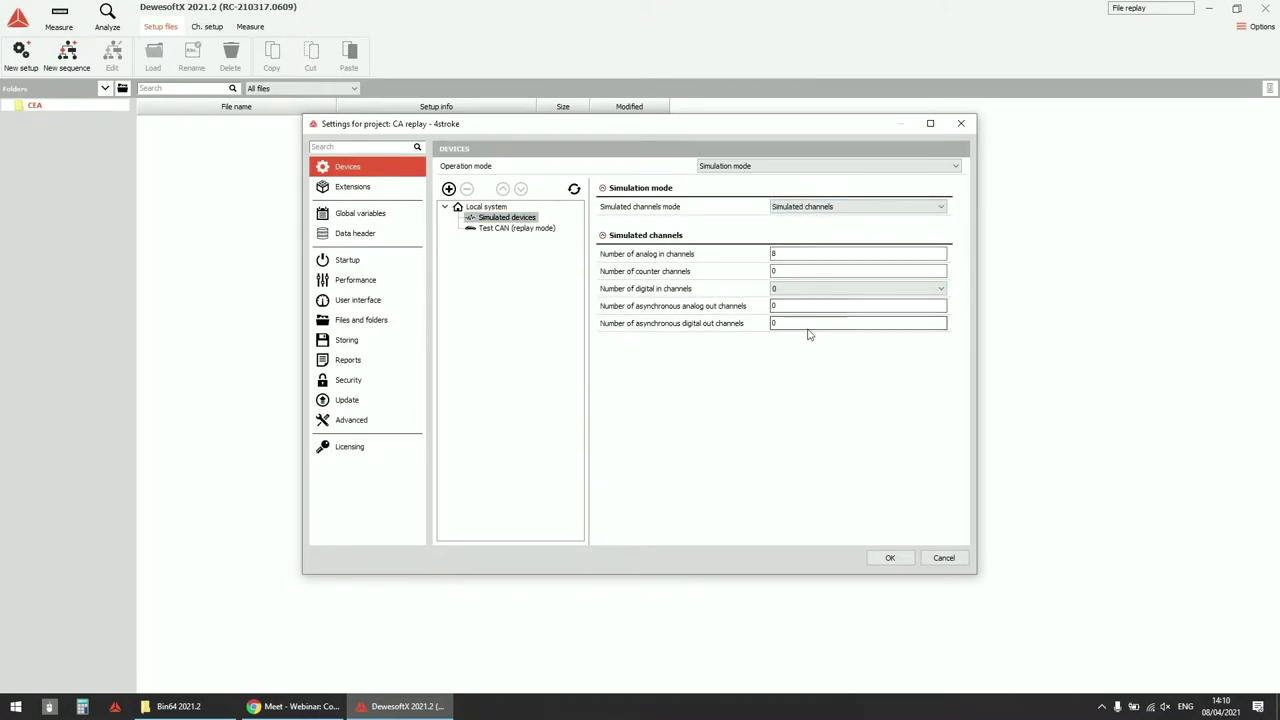
click(840, 208)
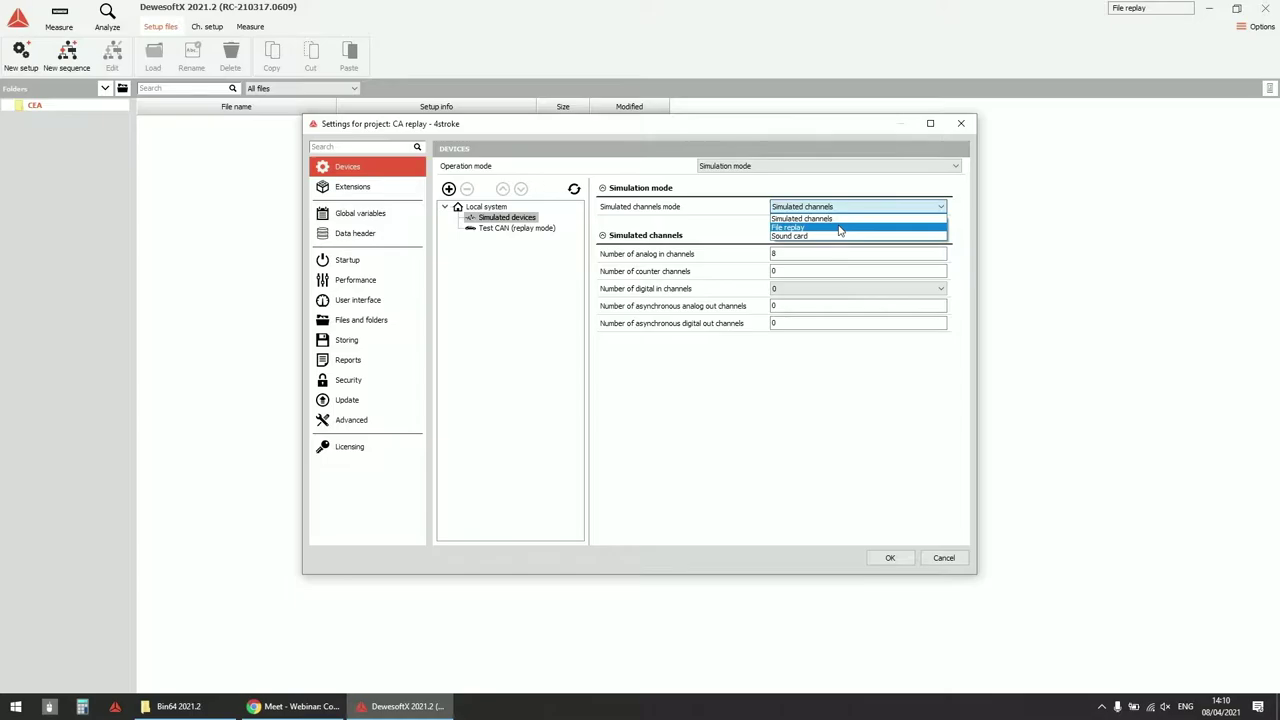
Switch to Chrome, open the Dewesoft Downloads page in a new tab and search its files for "replay".
click(296, 706)
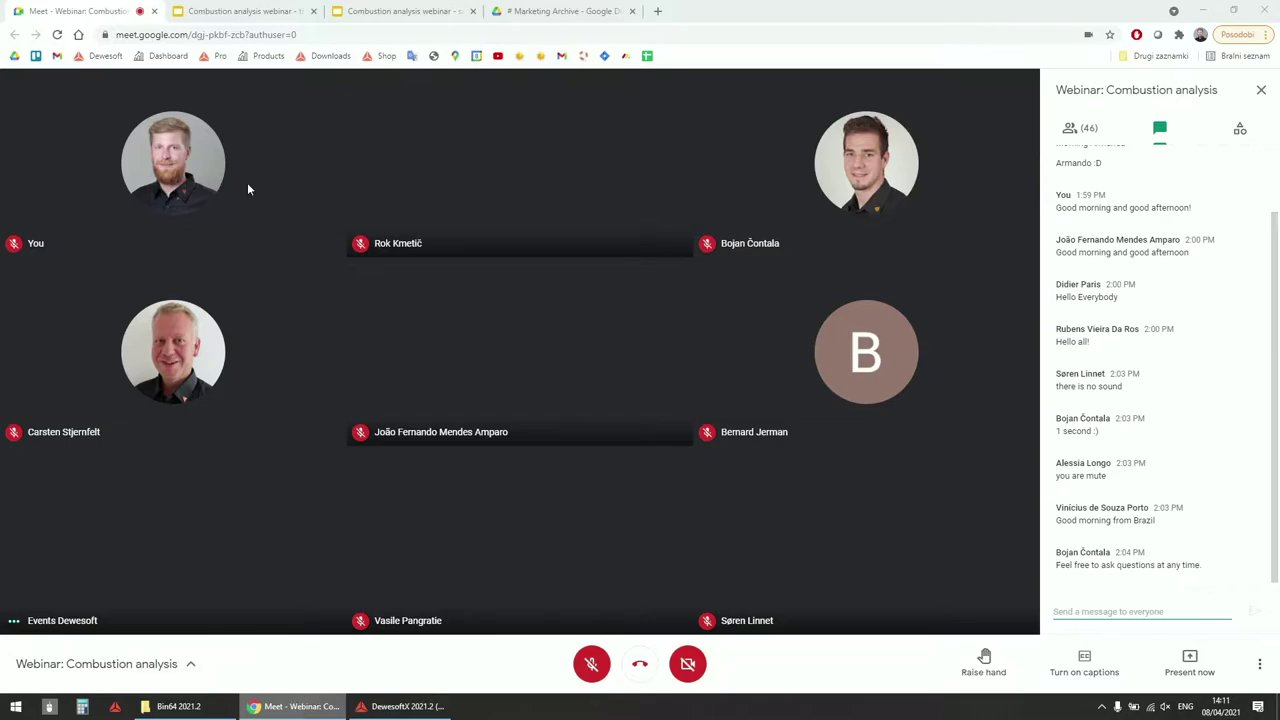
key(ctrl+4)
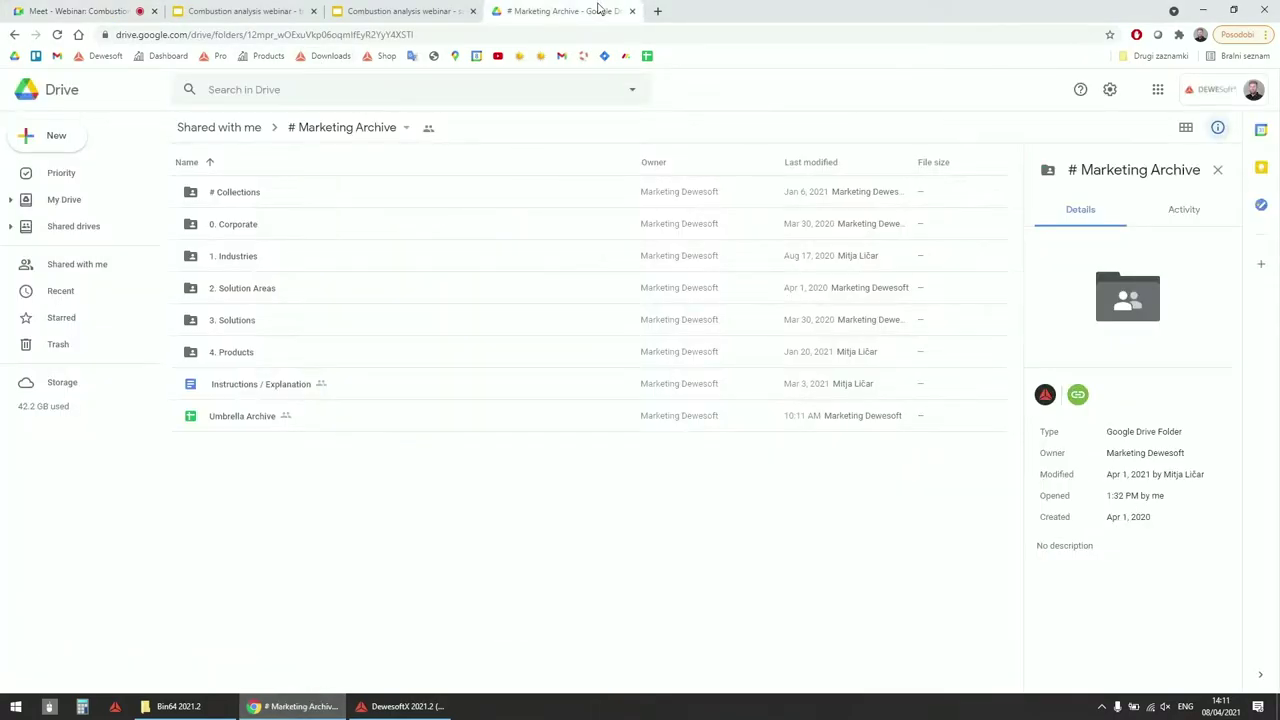
middle_click(326, 56)
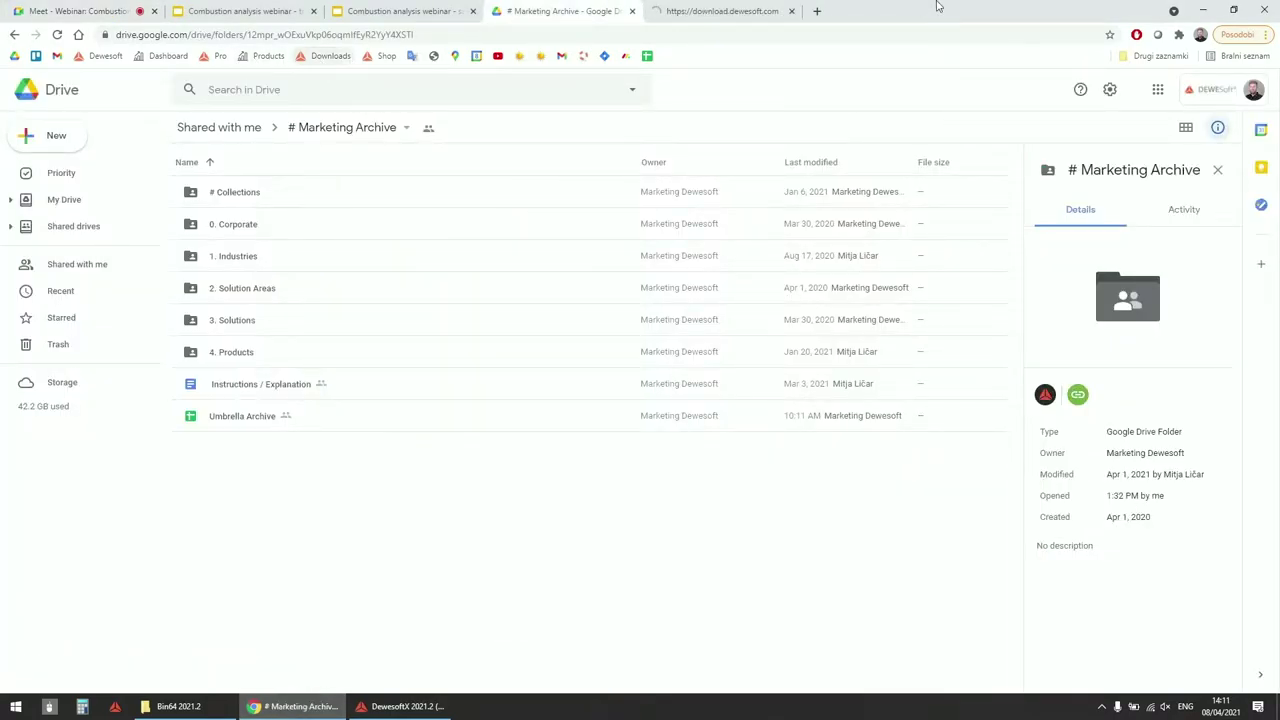
click(715, 10)
click(404, 236)
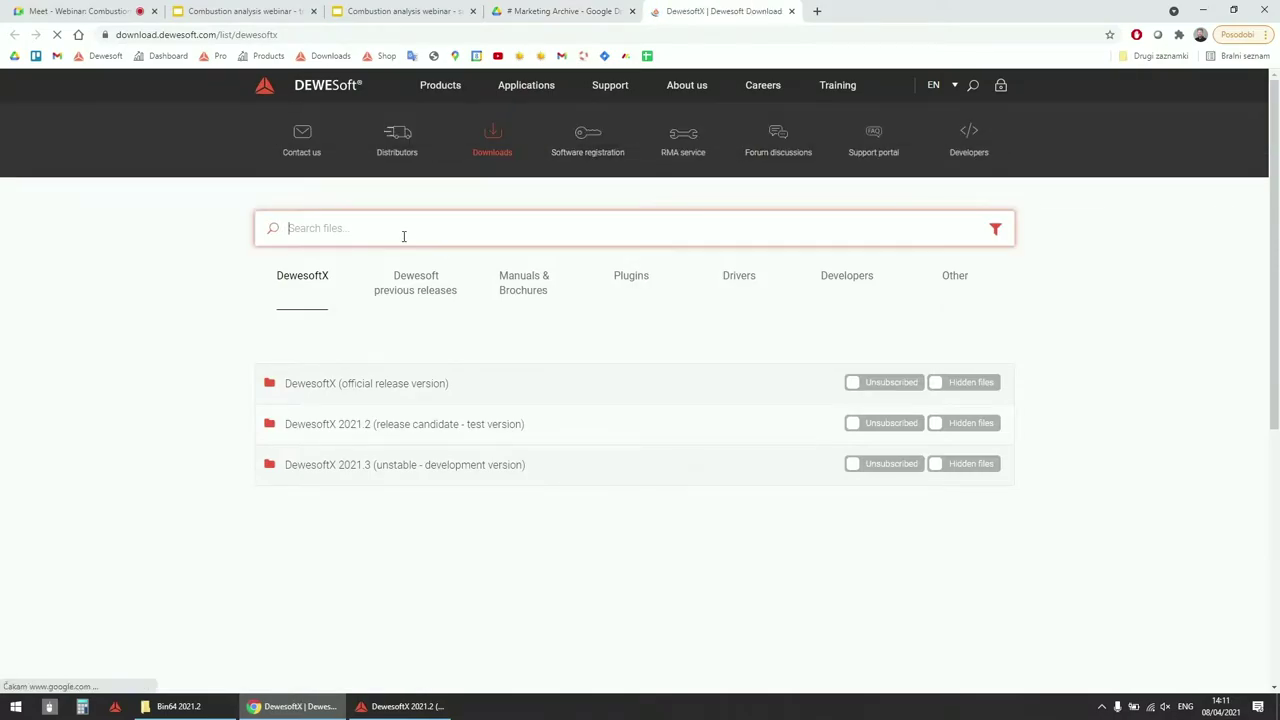
text(replay)
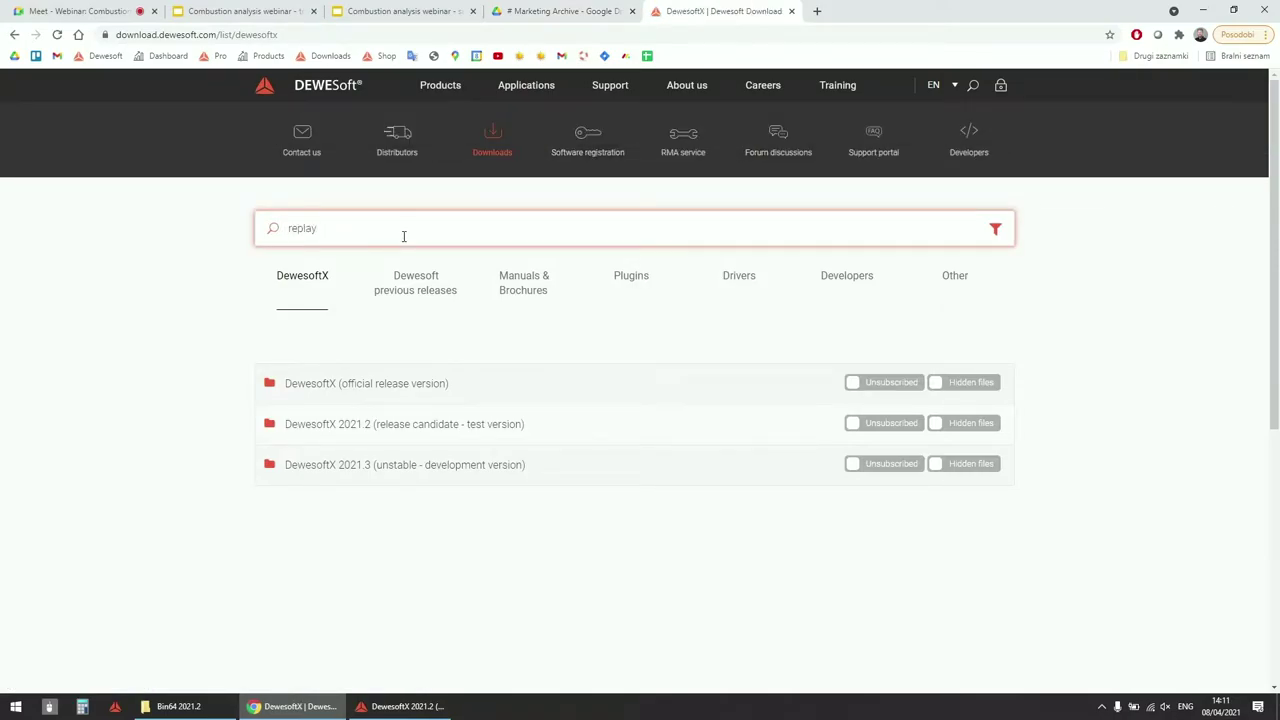
Examine the search results for the FileReplayExport and FileReplay plugins and the example four-stroke replay file.
scroll(405, 265, down, 2)
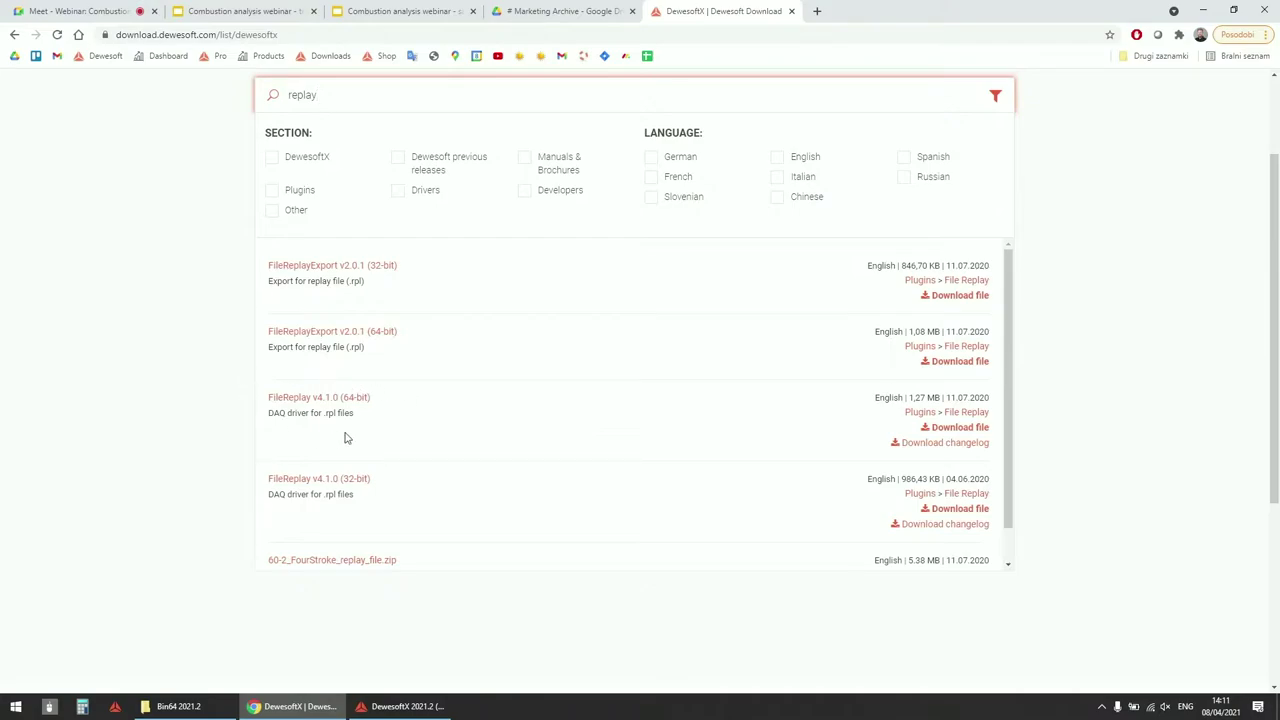
scroll(424, 413, down, 1)
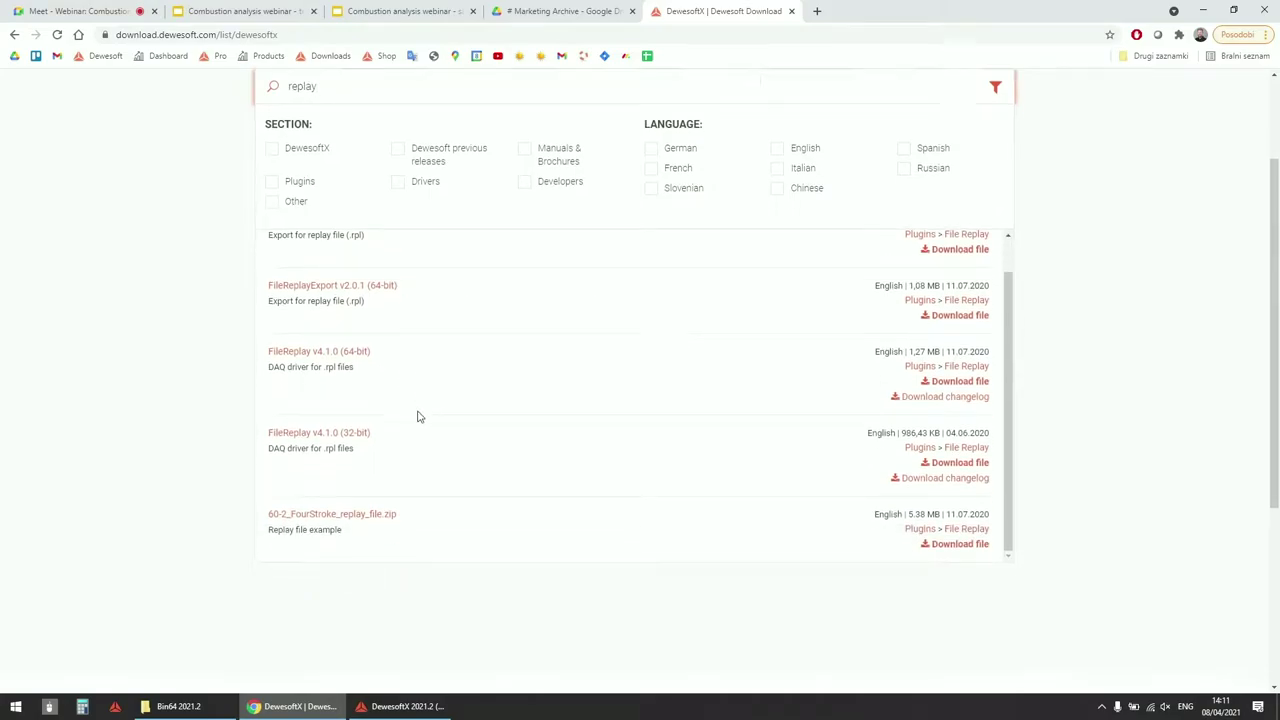
scroll(460, 360, down, 2)
scroll(463, 367, up, 2)
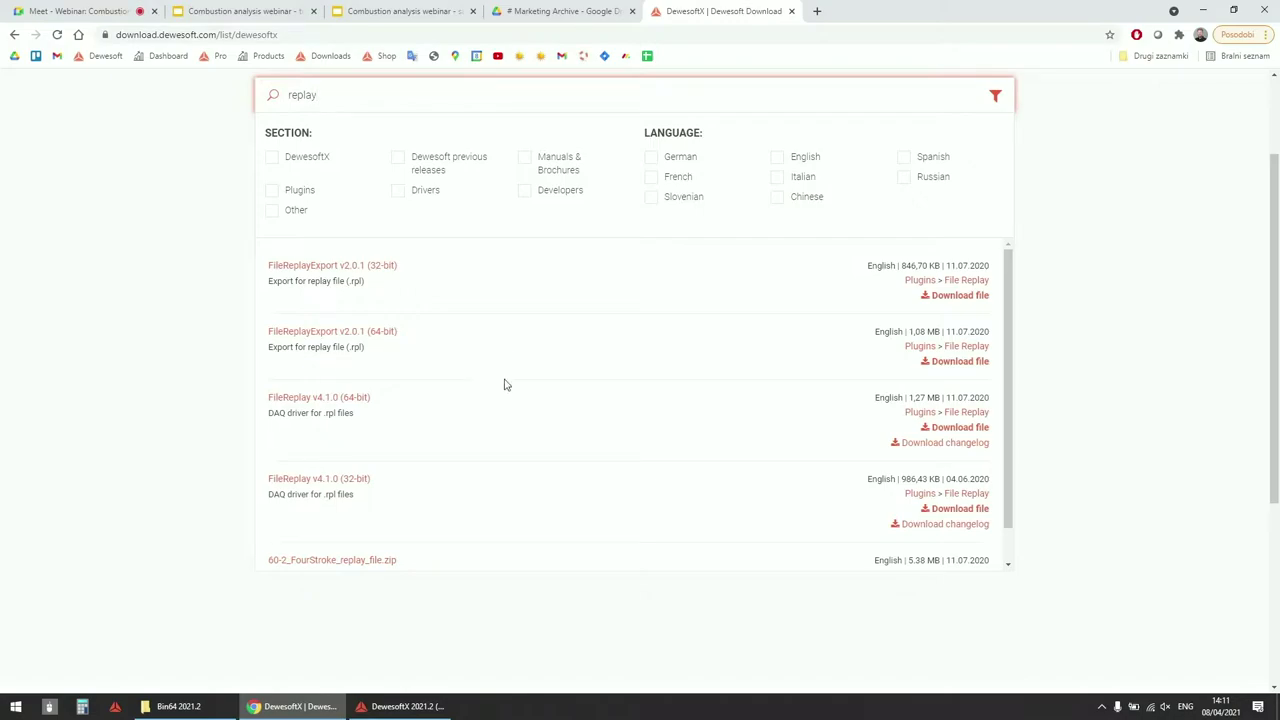
scroll(709, 366, down, 1)
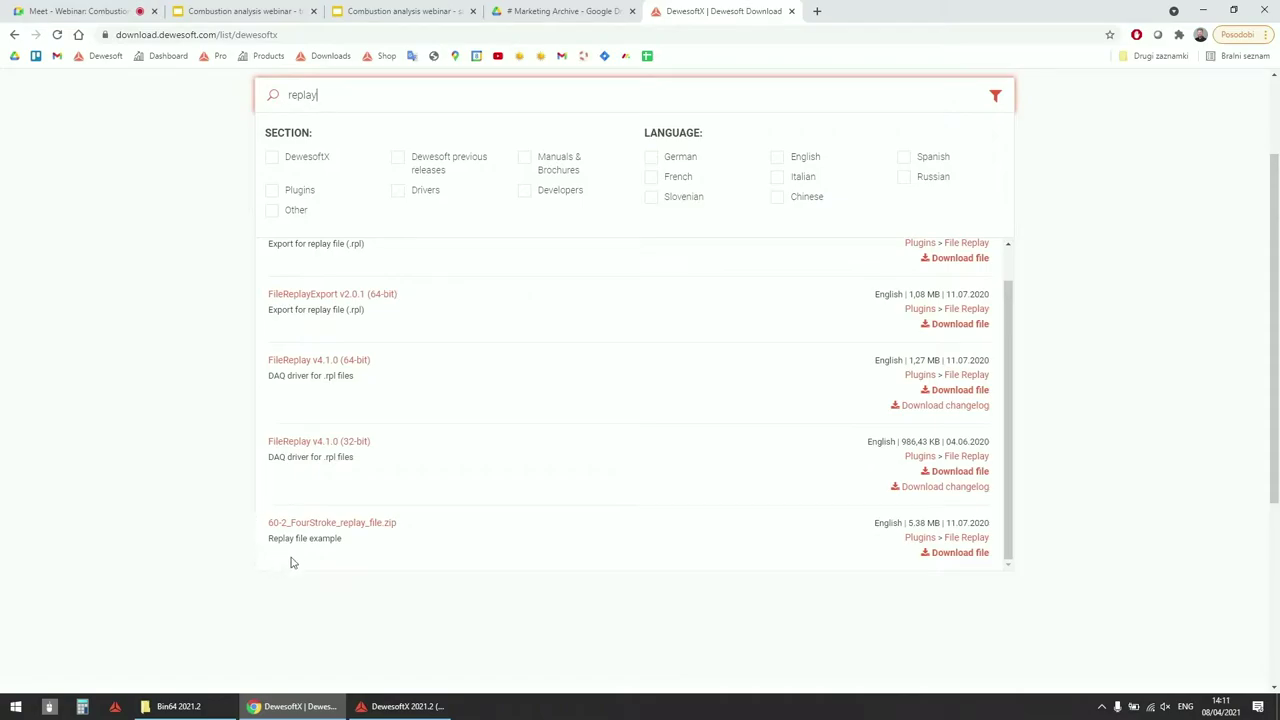
scroll(395, 505, up, 1)
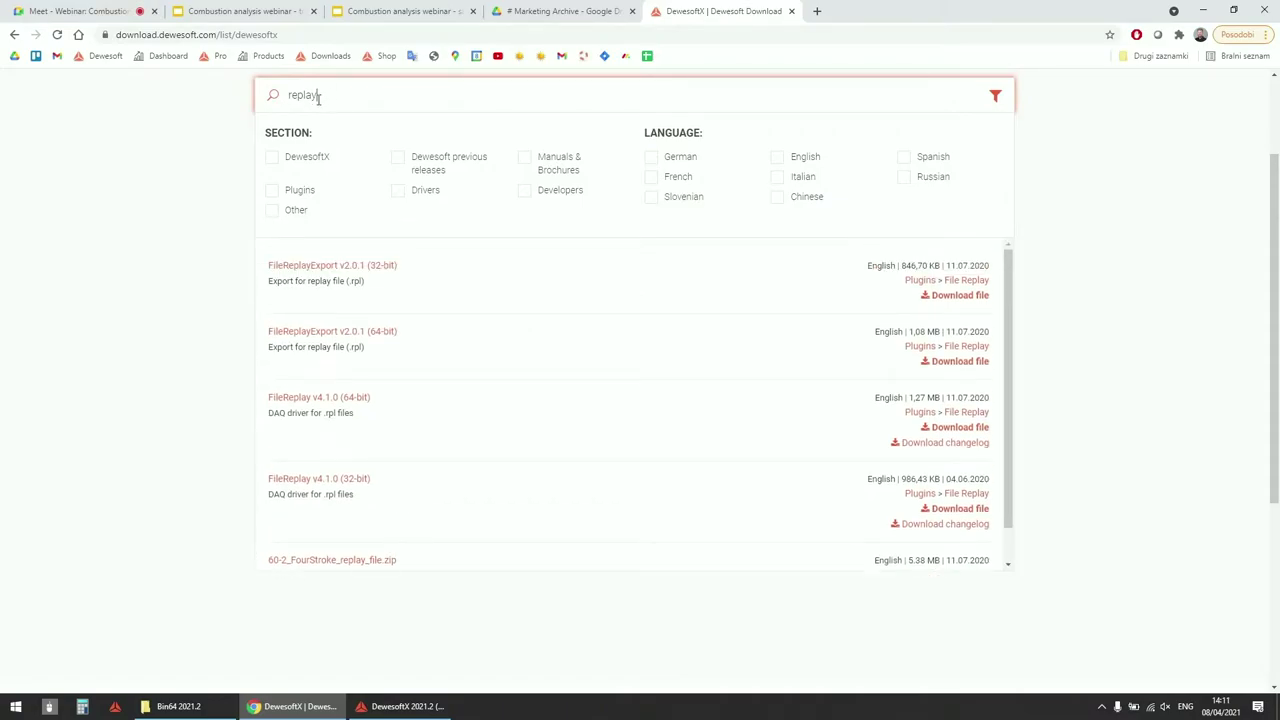
scroll(409, 243, up, 2)
scroll(243, 197, down, 5)
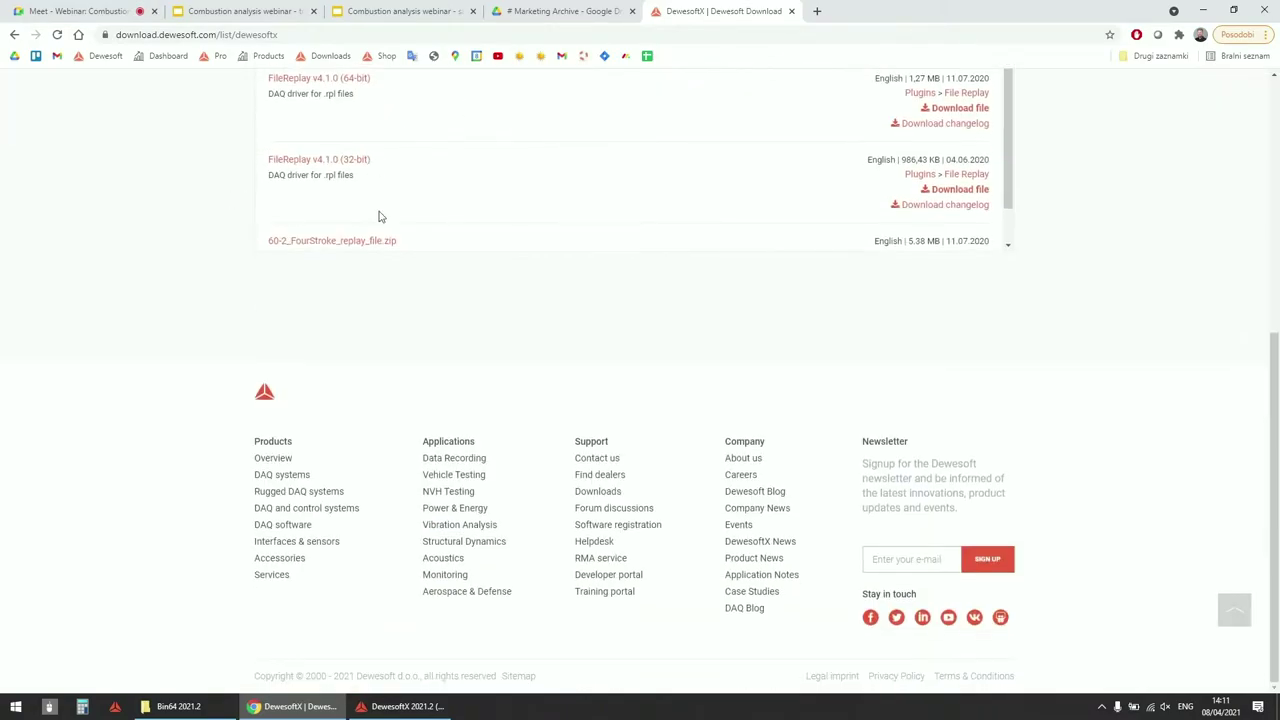
scroll(365, 316, up, 4)
scroll(365, 316, down, 1)
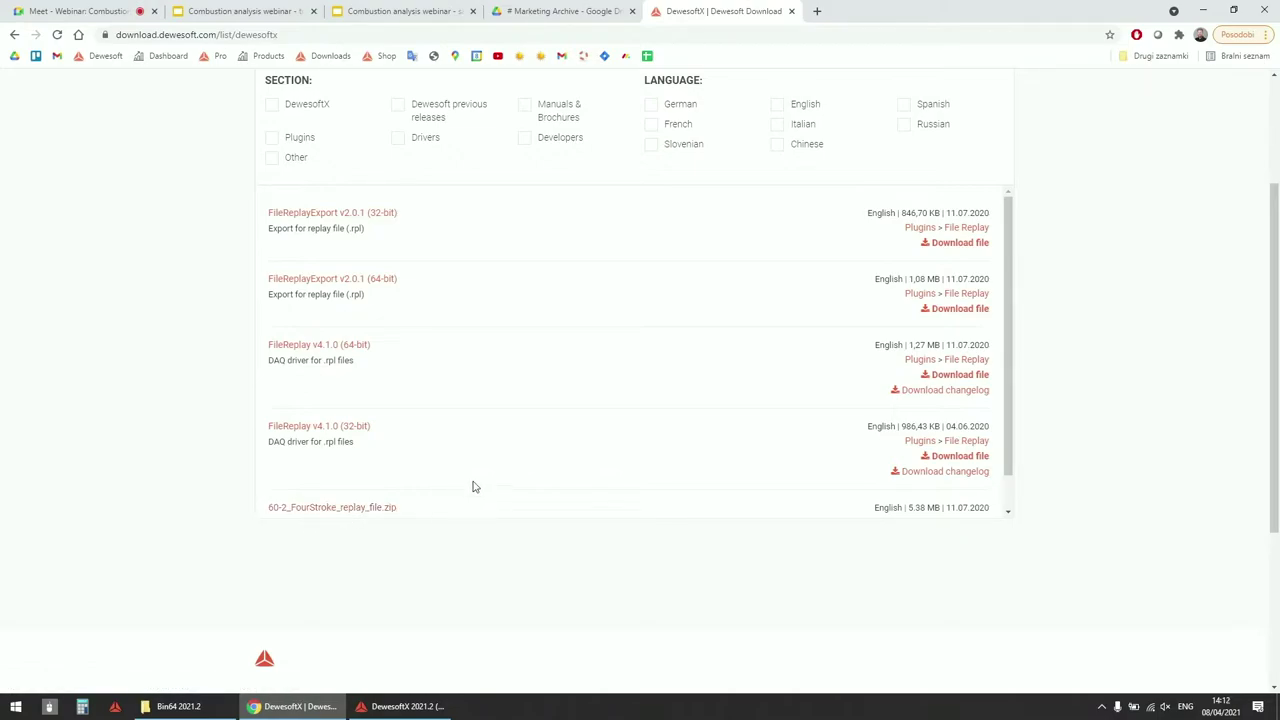
Return to DewesoftX, set the simulated channels mode to File replay and confirm the project settings.
click(400, 706)
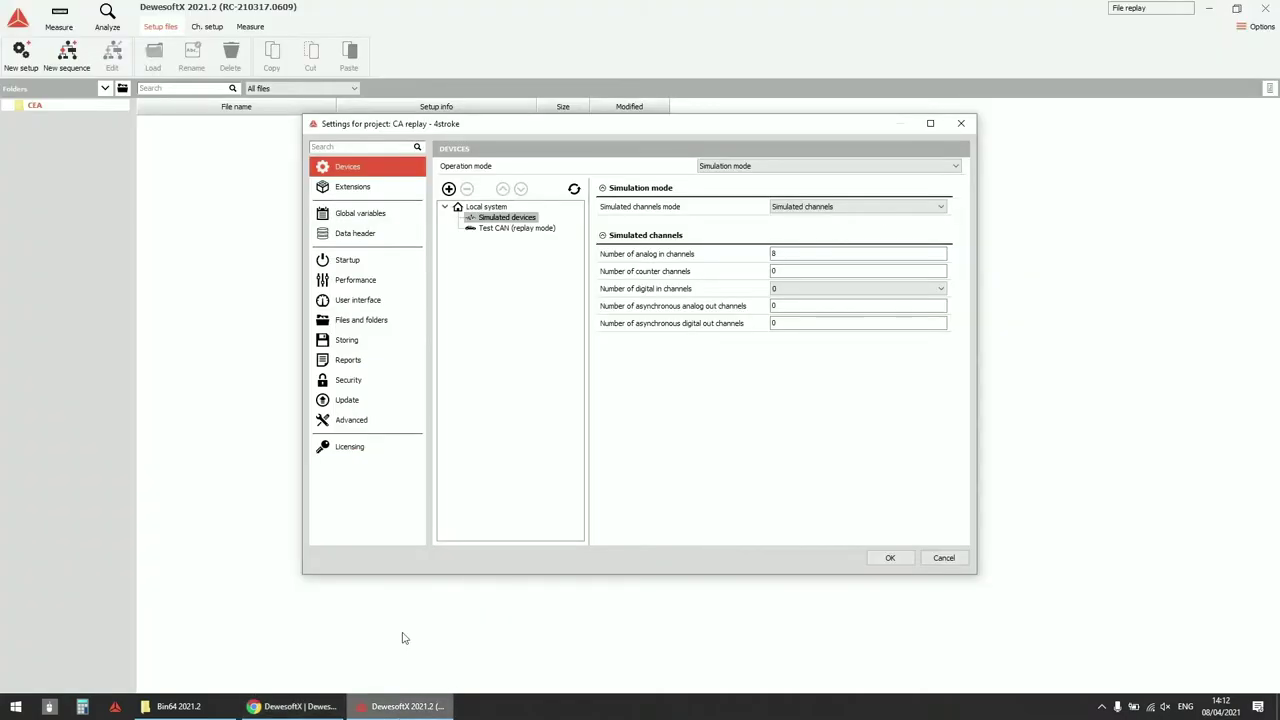
click(879, 210)
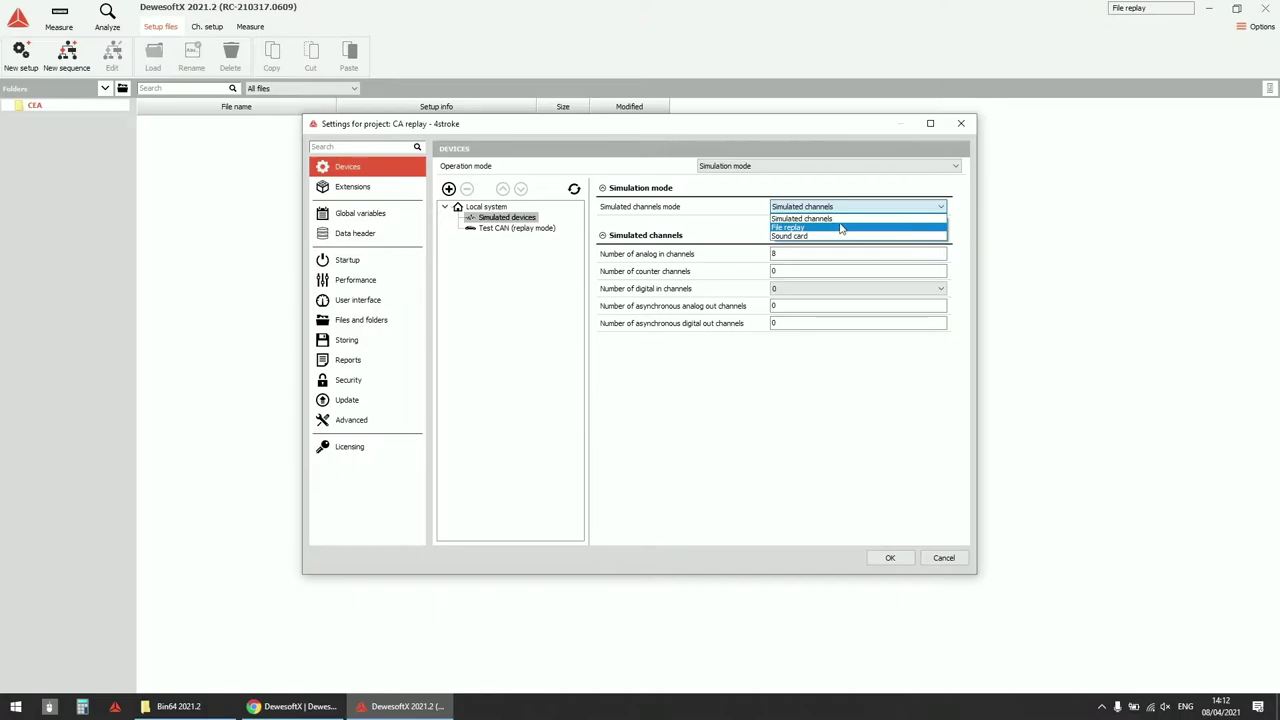
click(836, 228)
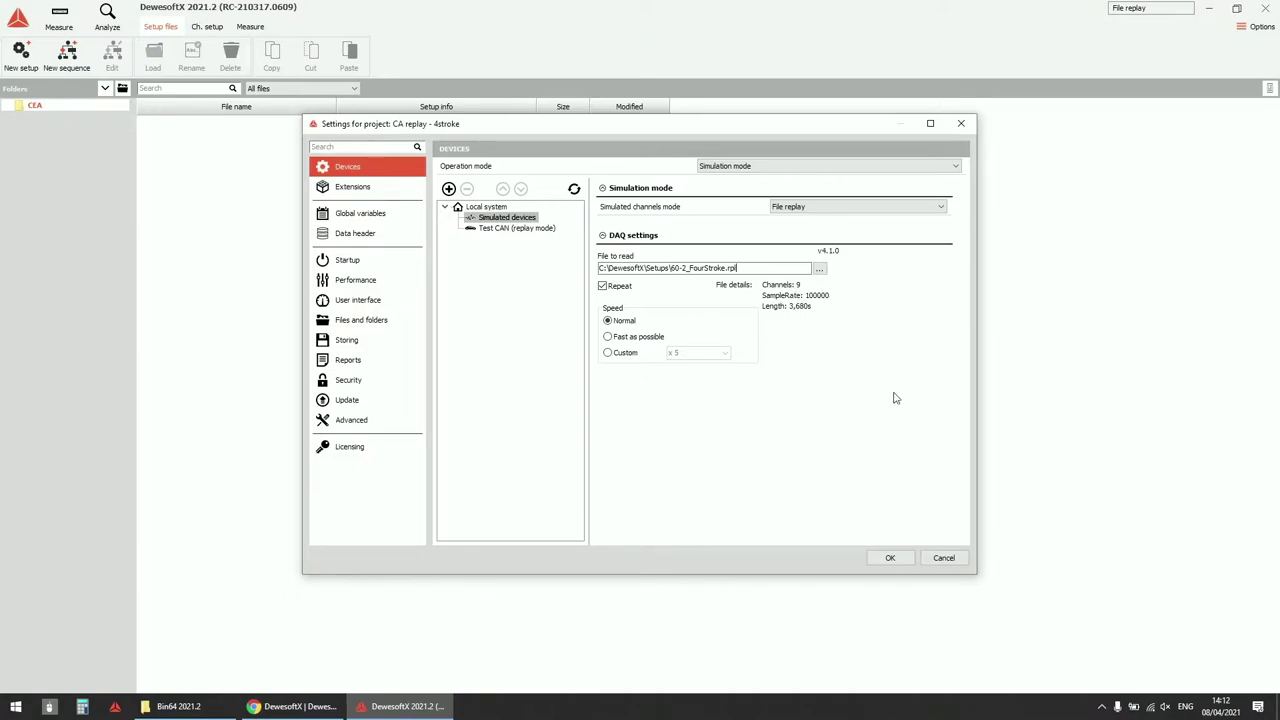
click(888, 562)
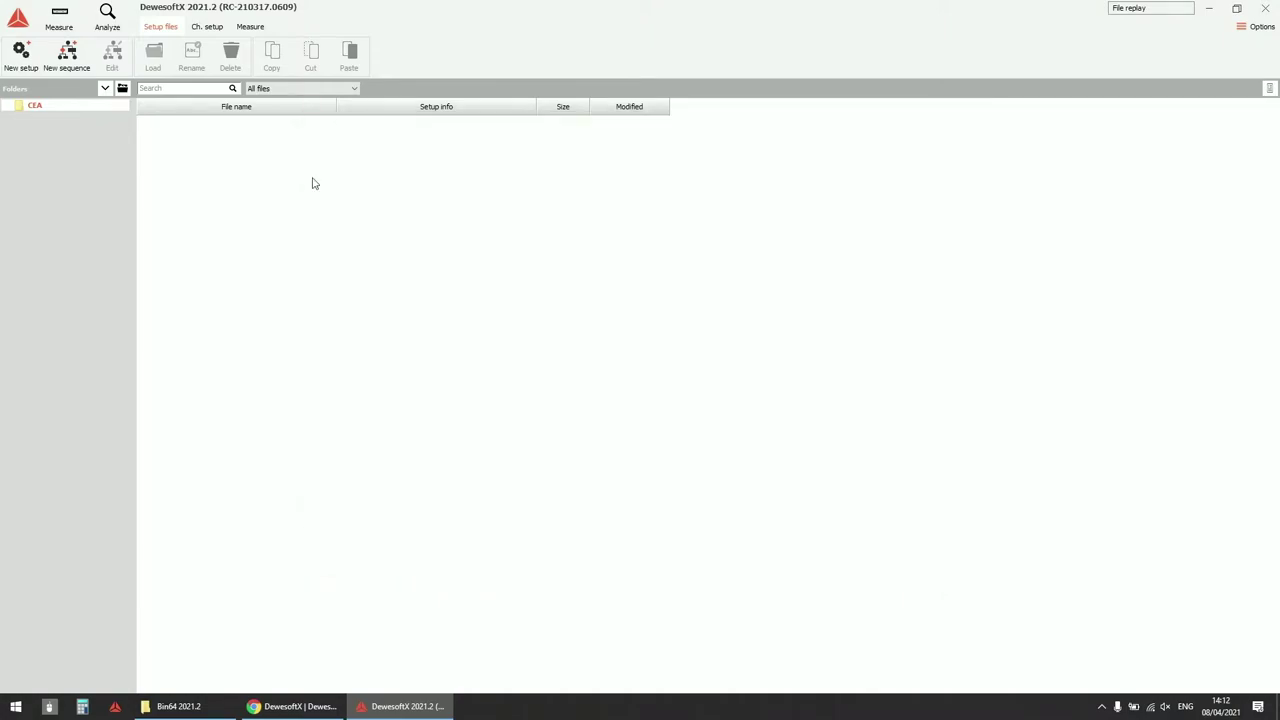
In the channel setup, show the analog inputs and set all nine channels, AI 1 to AI 9, to Used.
click(207, 26)
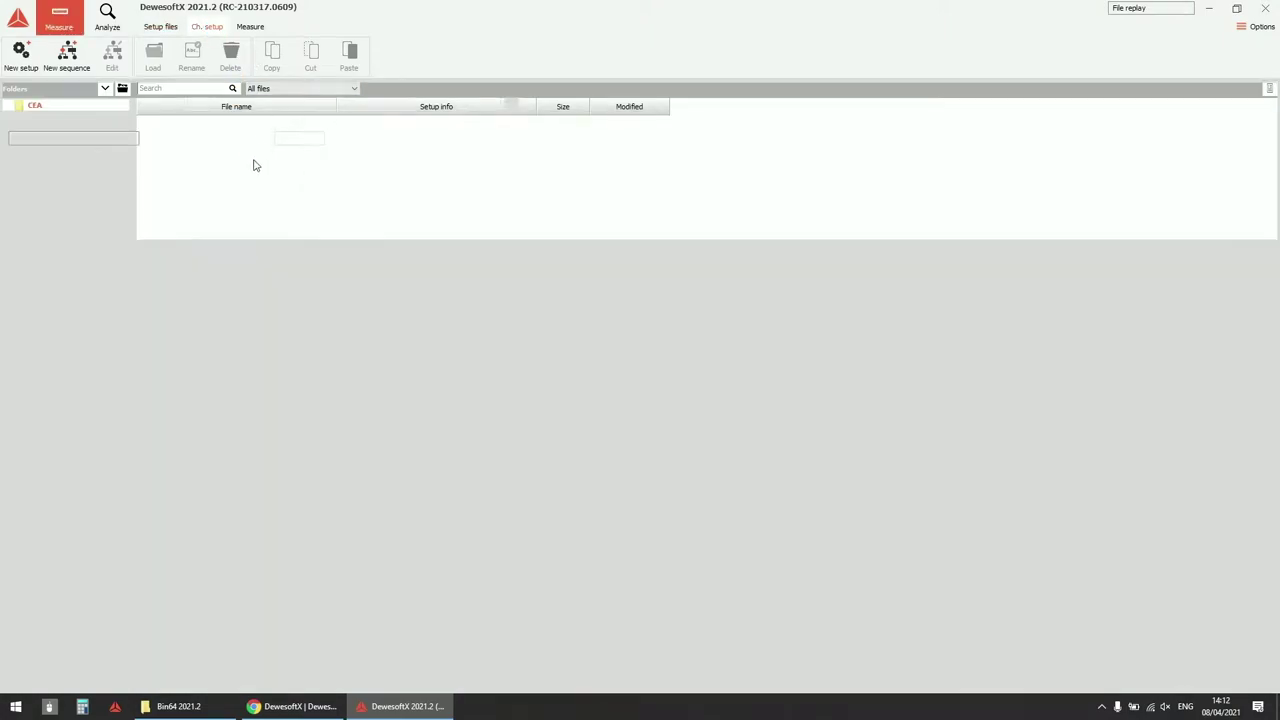
click(180, 66)
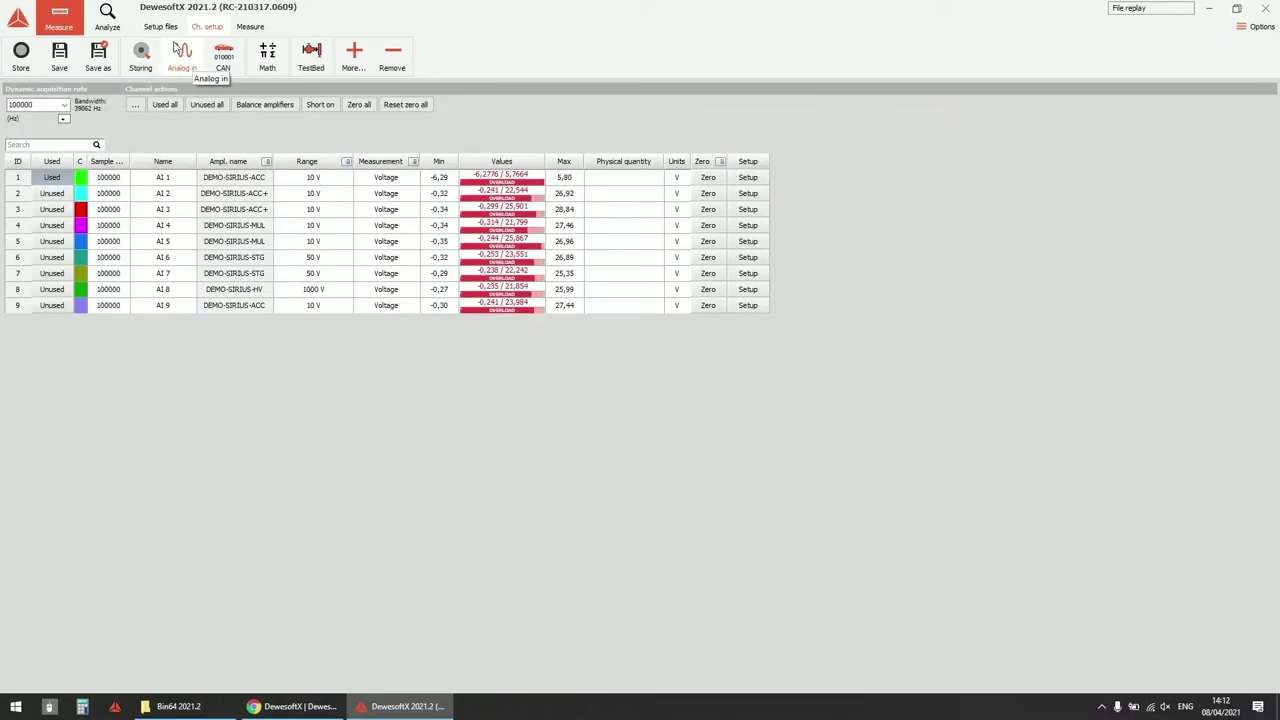
click(45, 163)
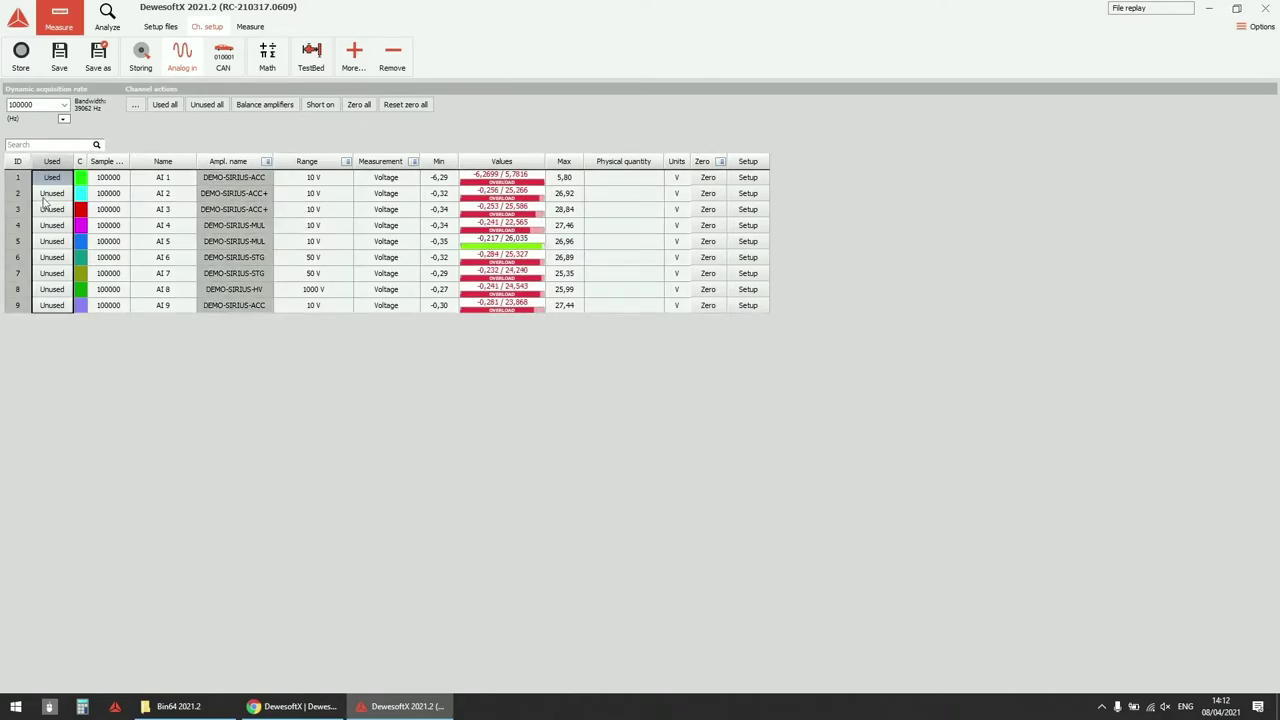
click(48, 205)
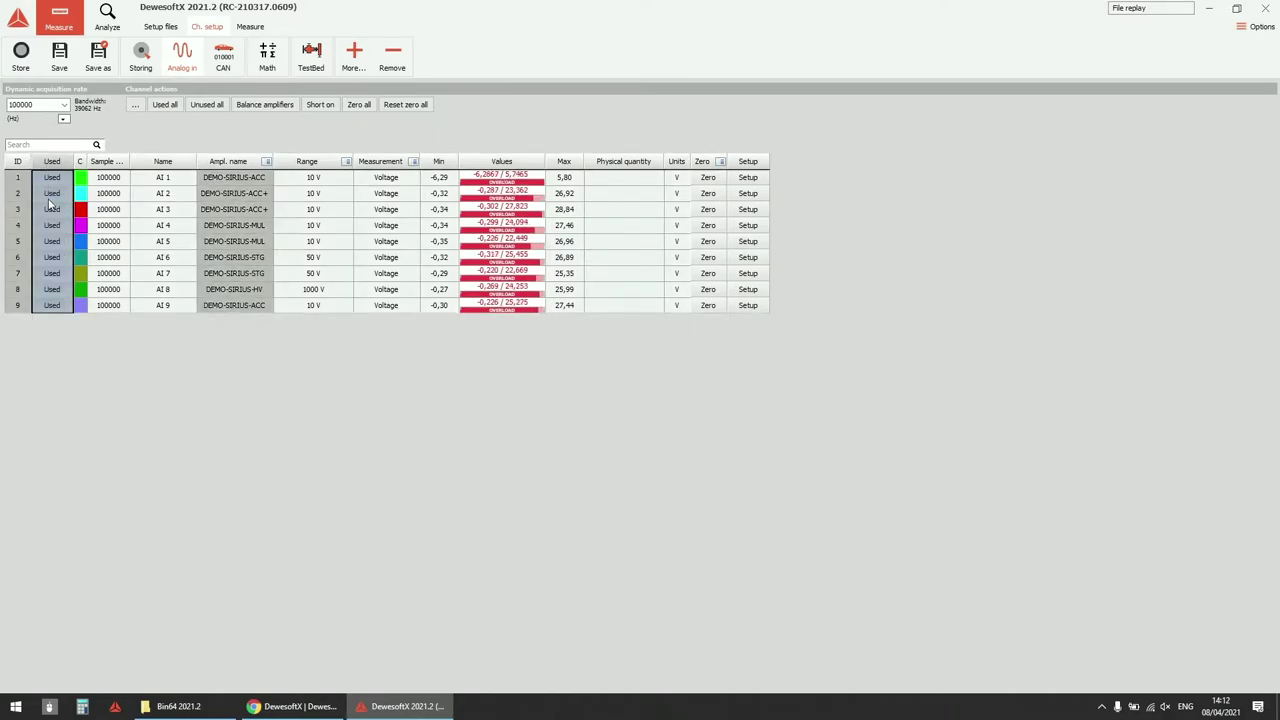
click(172, 345)
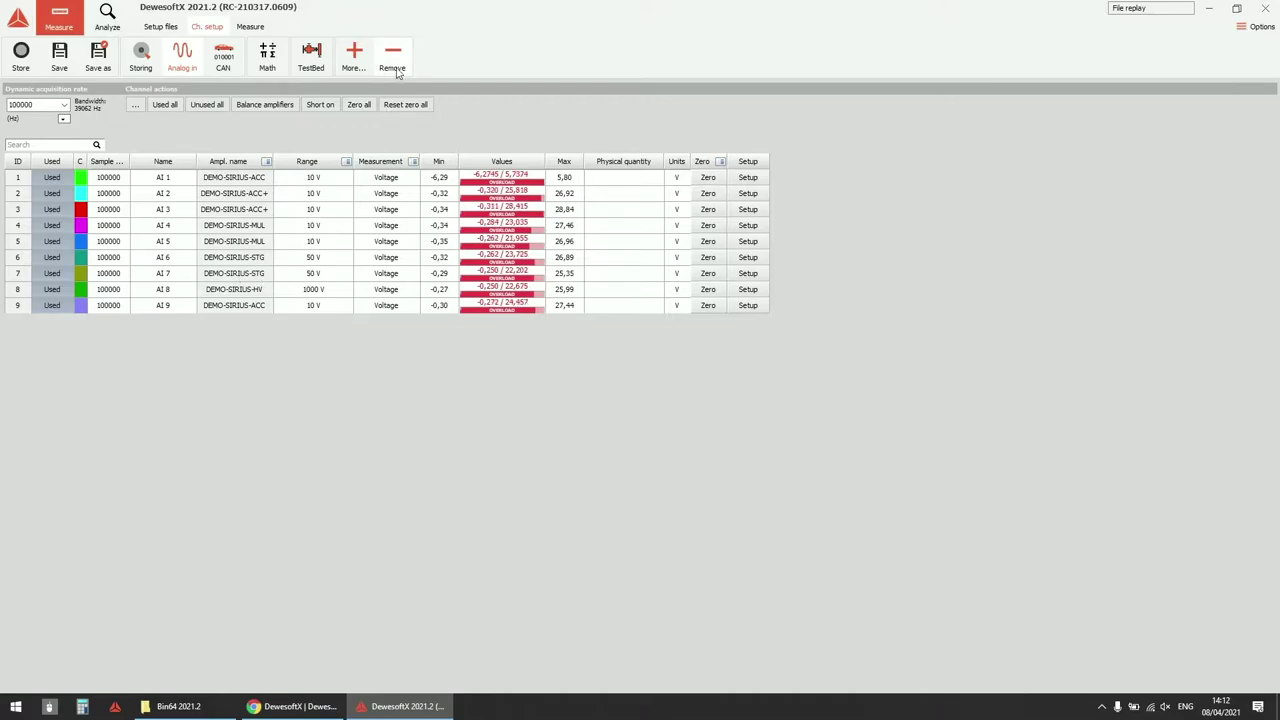
Freeze the channels in the live recorder and zoom in on the time span containing the two AI 2 peaks.
click(250, 26)
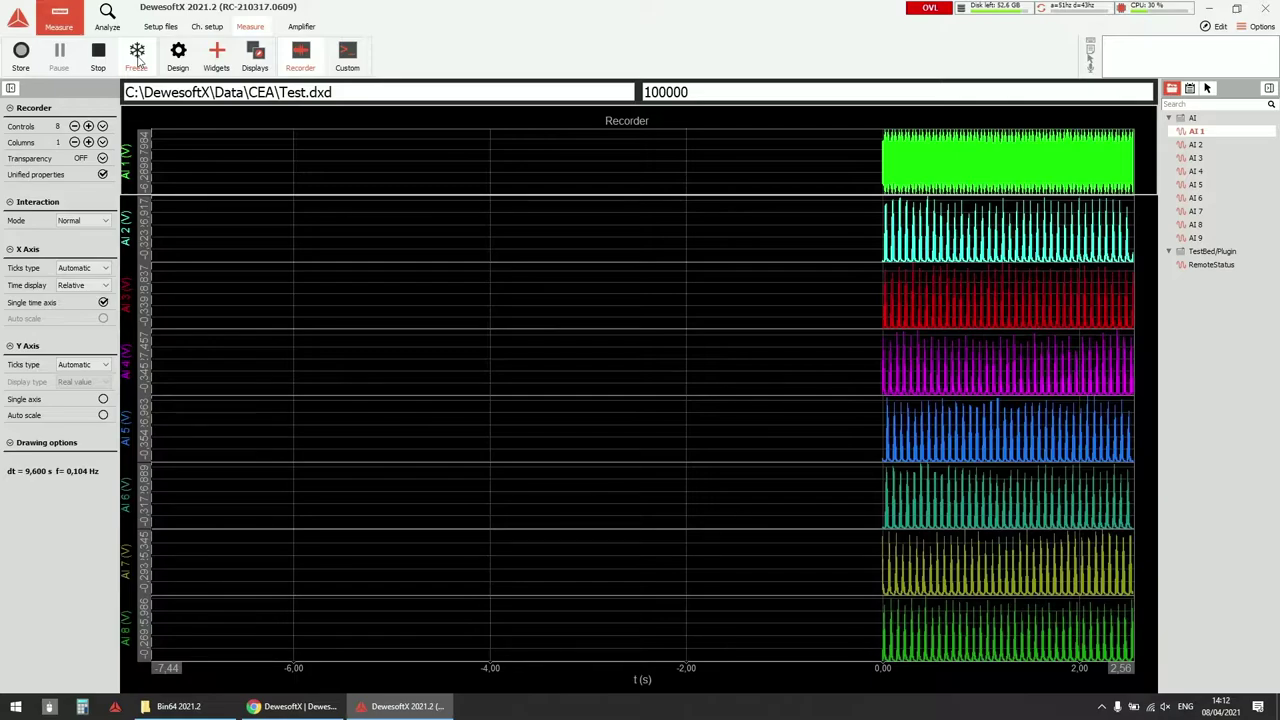
click(137, 58)
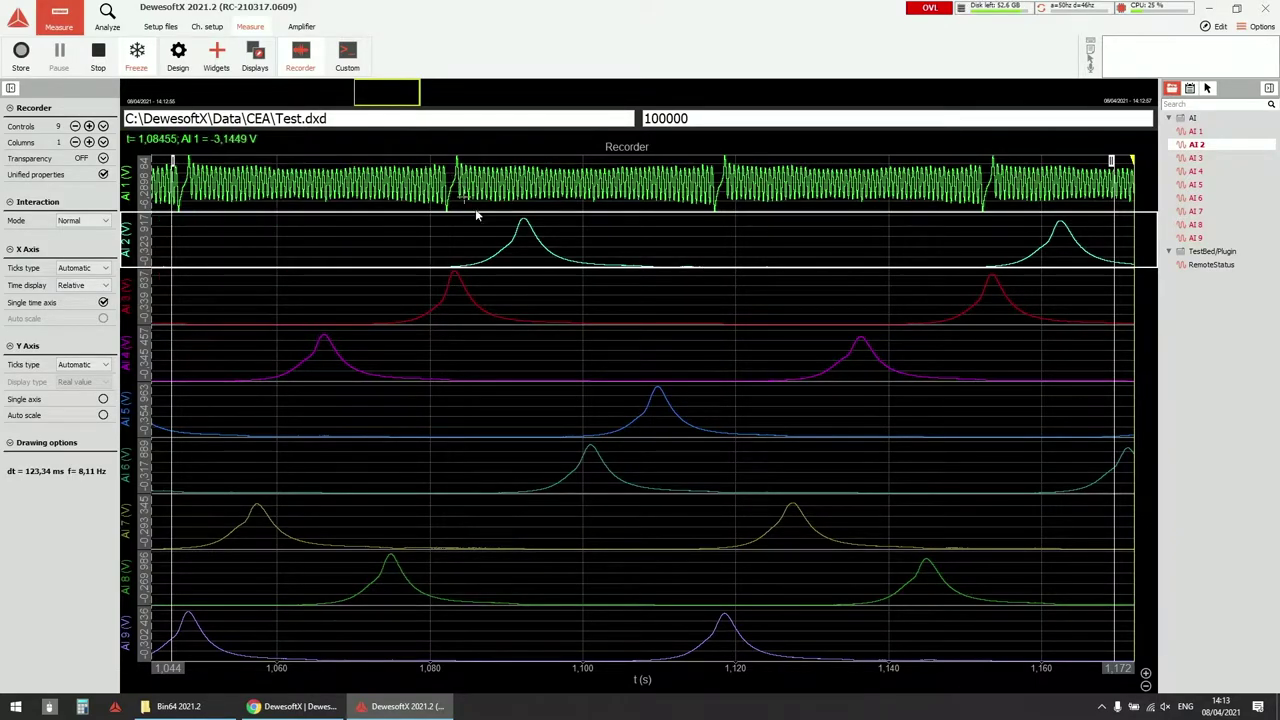
drag(520, 229, 1065, 318)
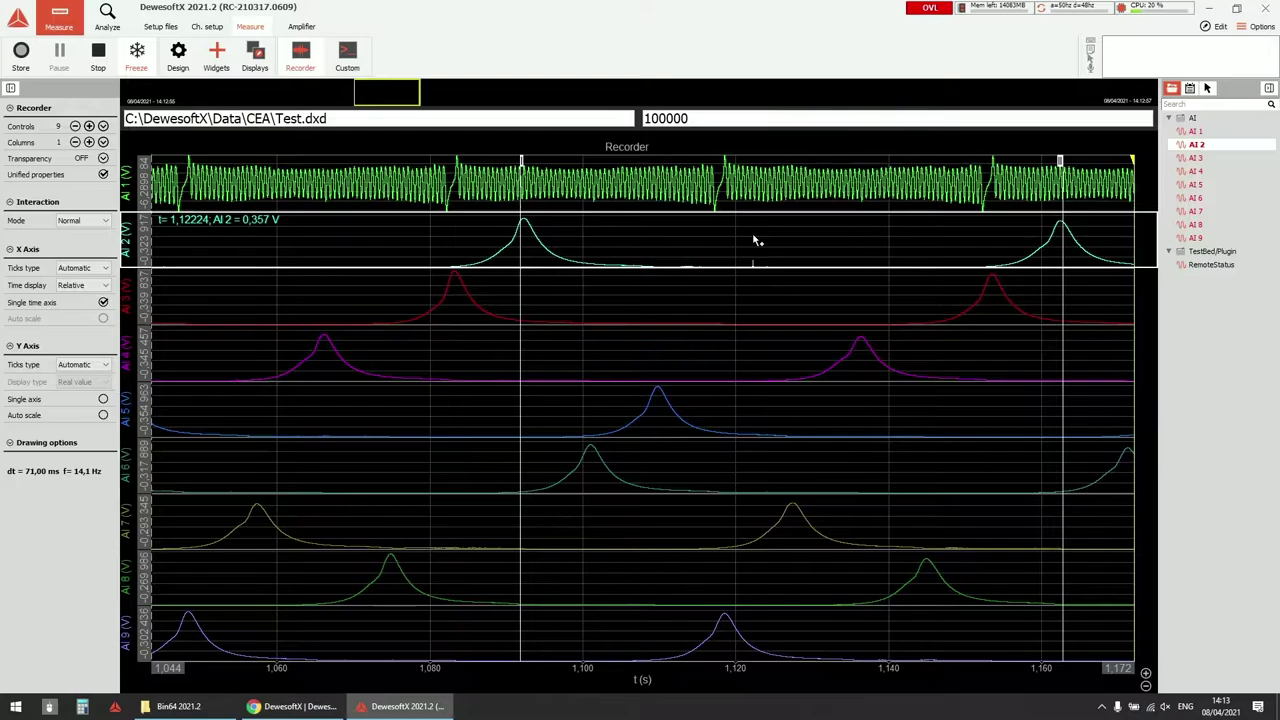
drag(418, 204, 1084, 214)
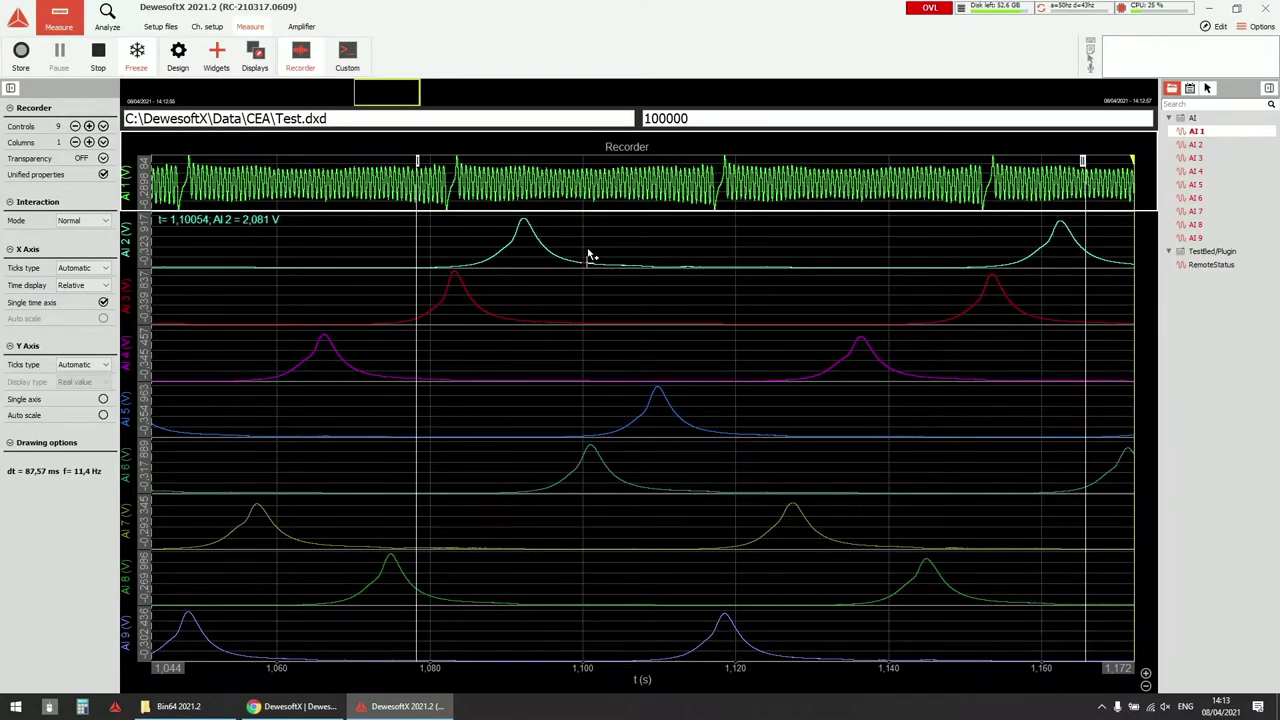
double_click(590, 256)
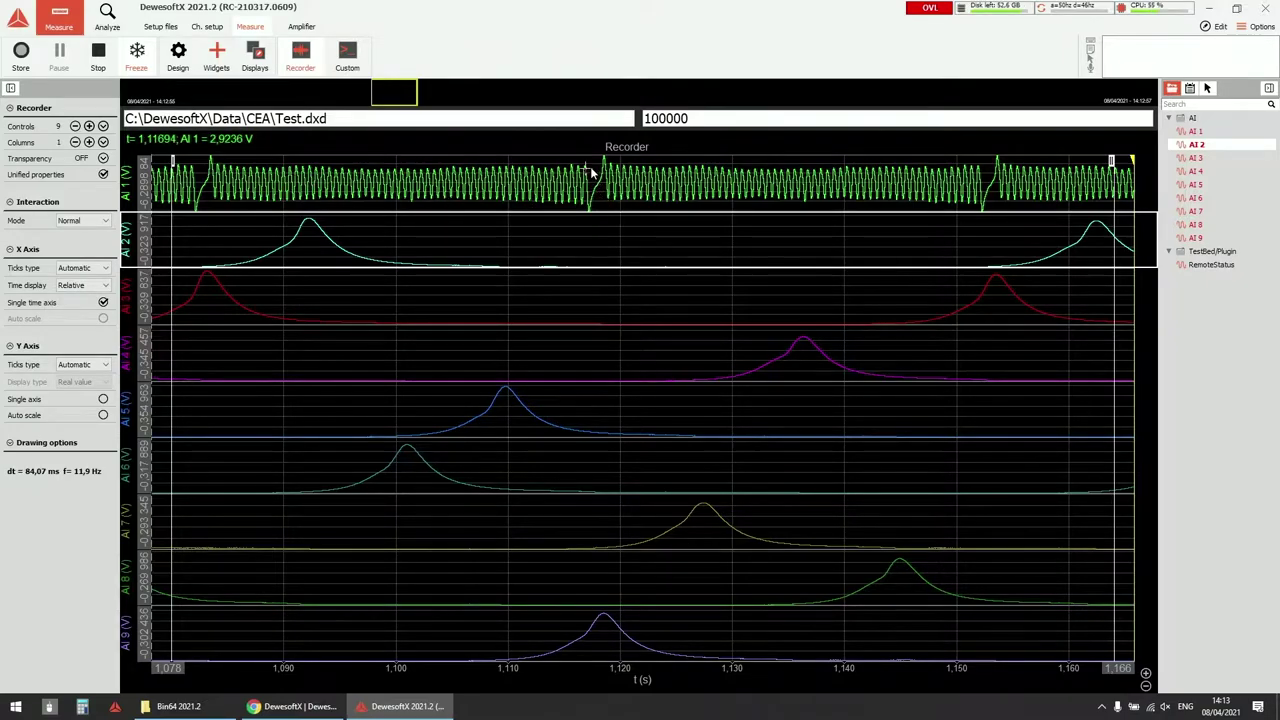
Measure one AI 1 pulse period just before the signal gap, as well as the interval between the two AI 2 peaks.
drag(530, 180, 720, 198)
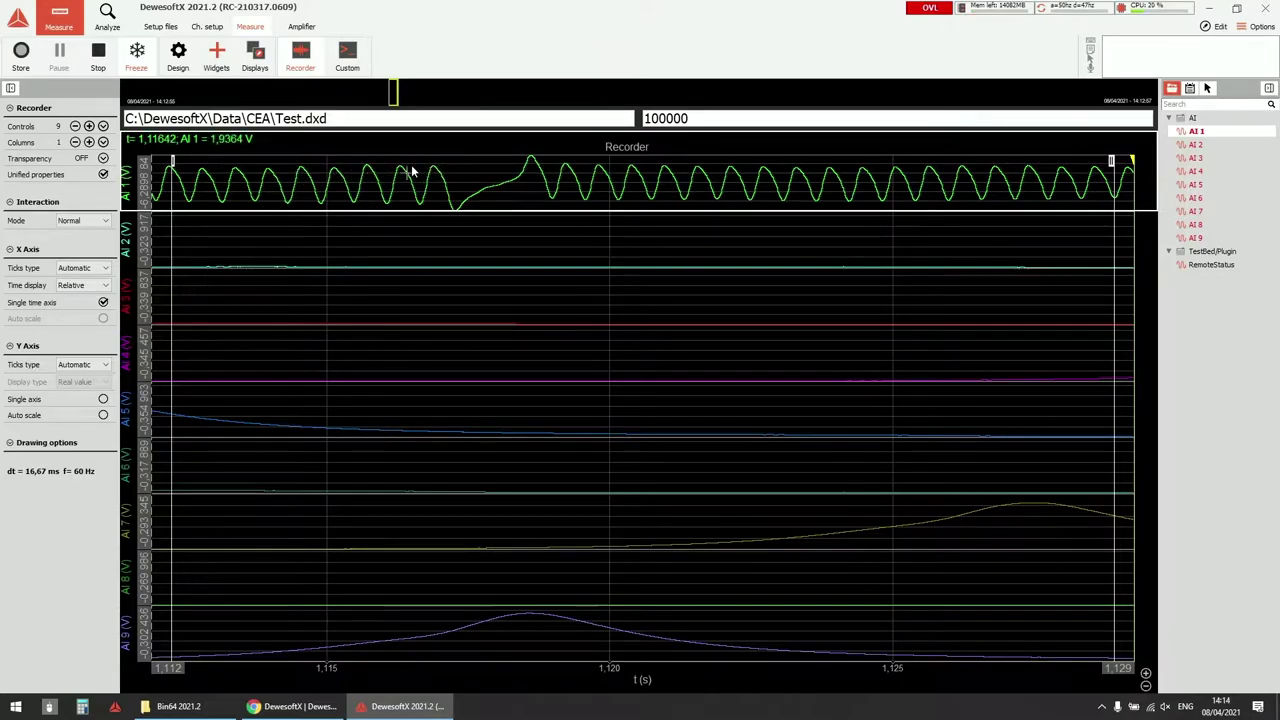
drag(397, 177, 435, 173)
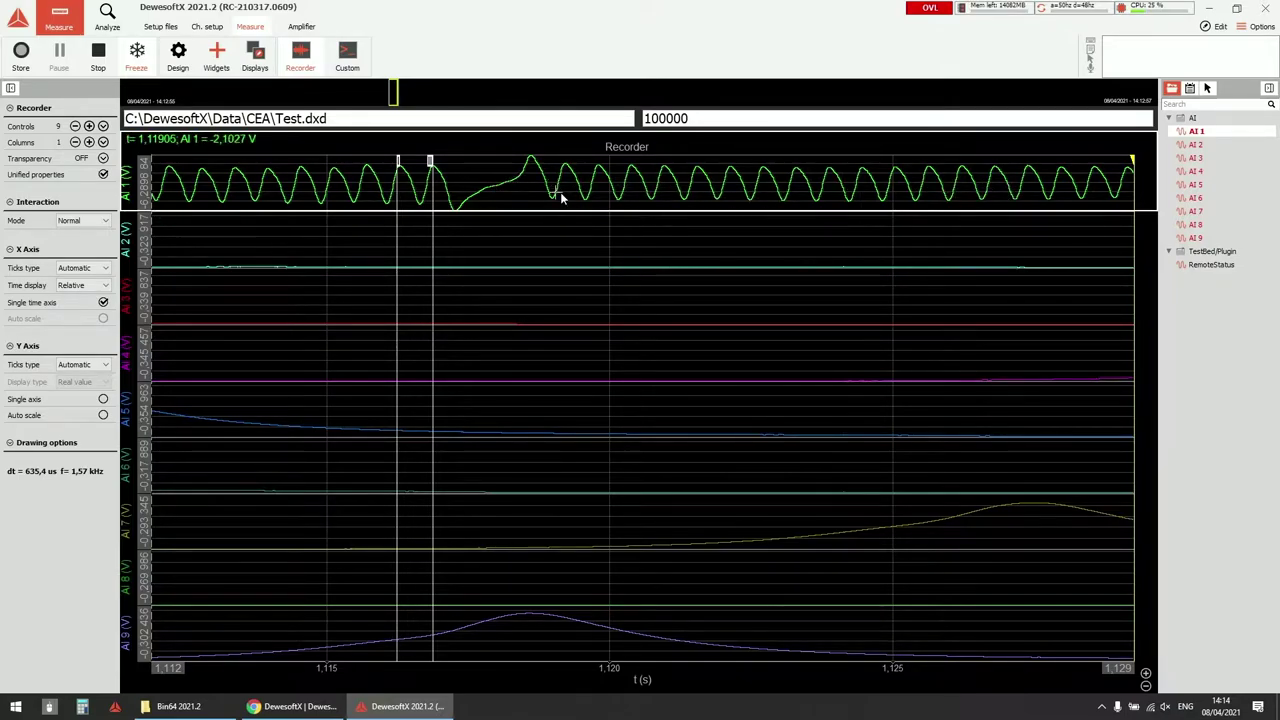
scroll(561, 197, down, 3)
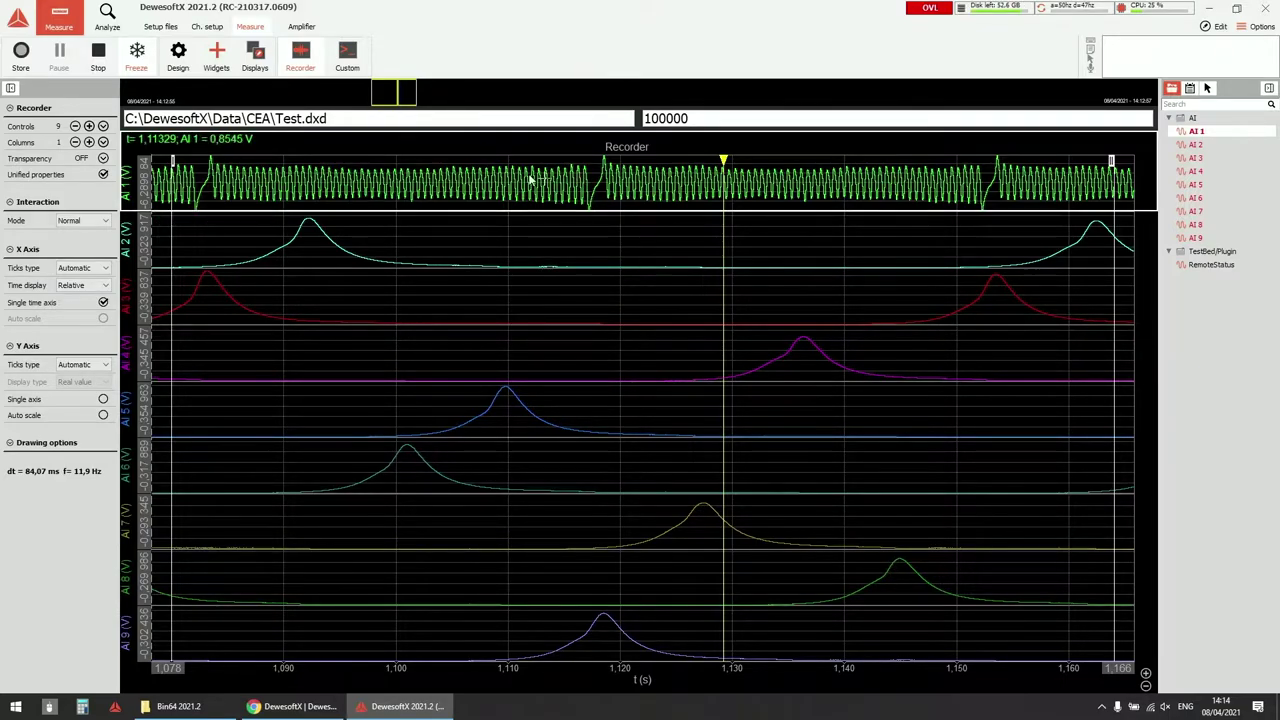
drag(309, 232, 1099, 279)
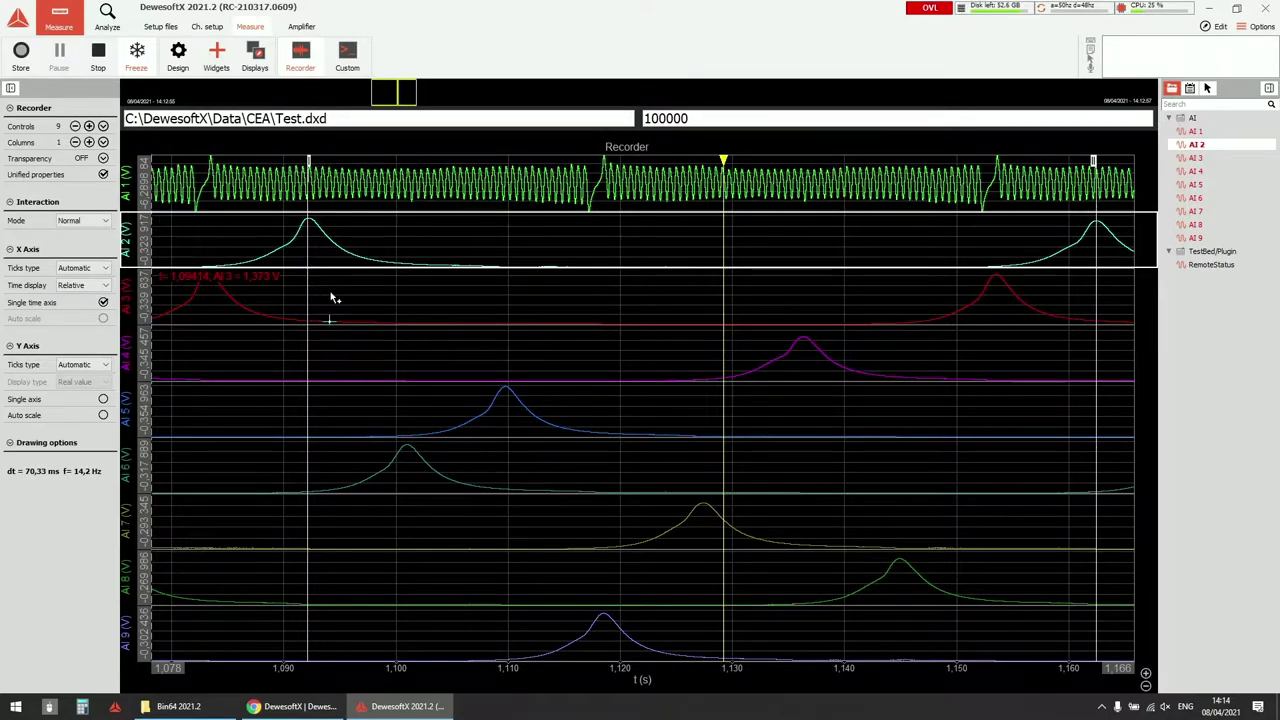
In the analog channel setup, rename channel 1 to 60-2 and channels 2 to 9 to Pressure 1 through Pressure 8.
click(207, 27)
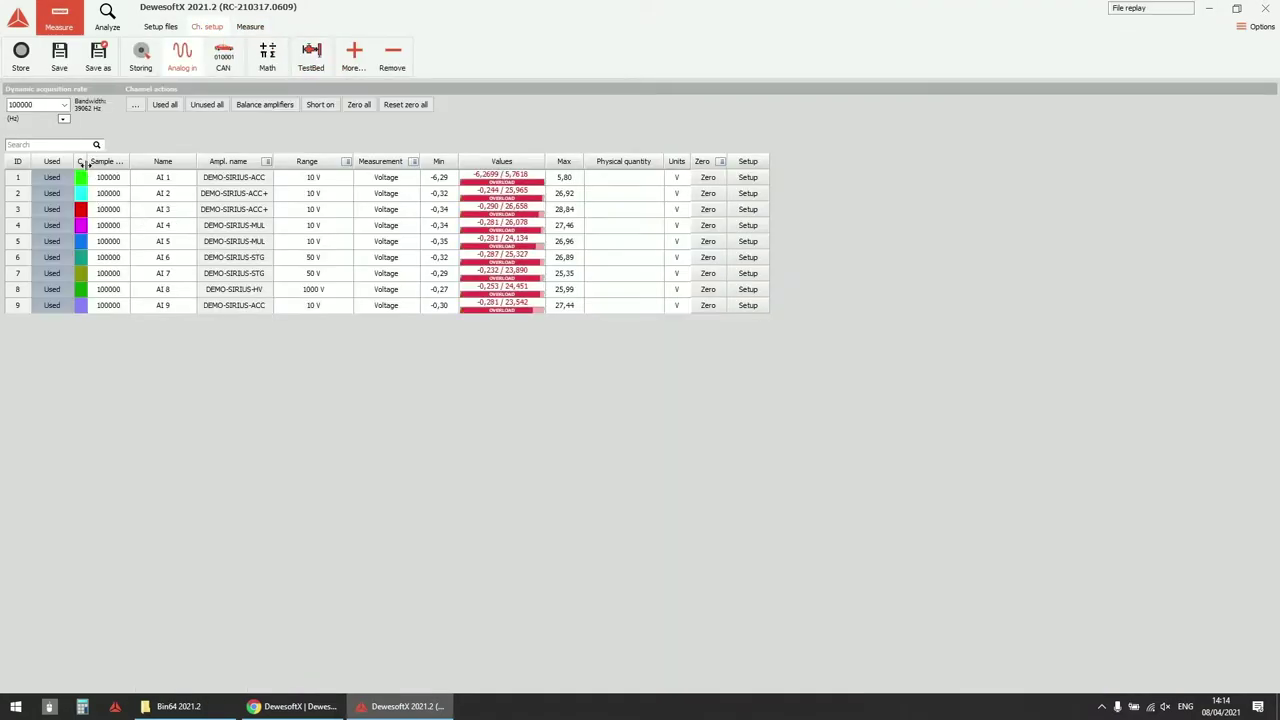
double_click(150, 178)
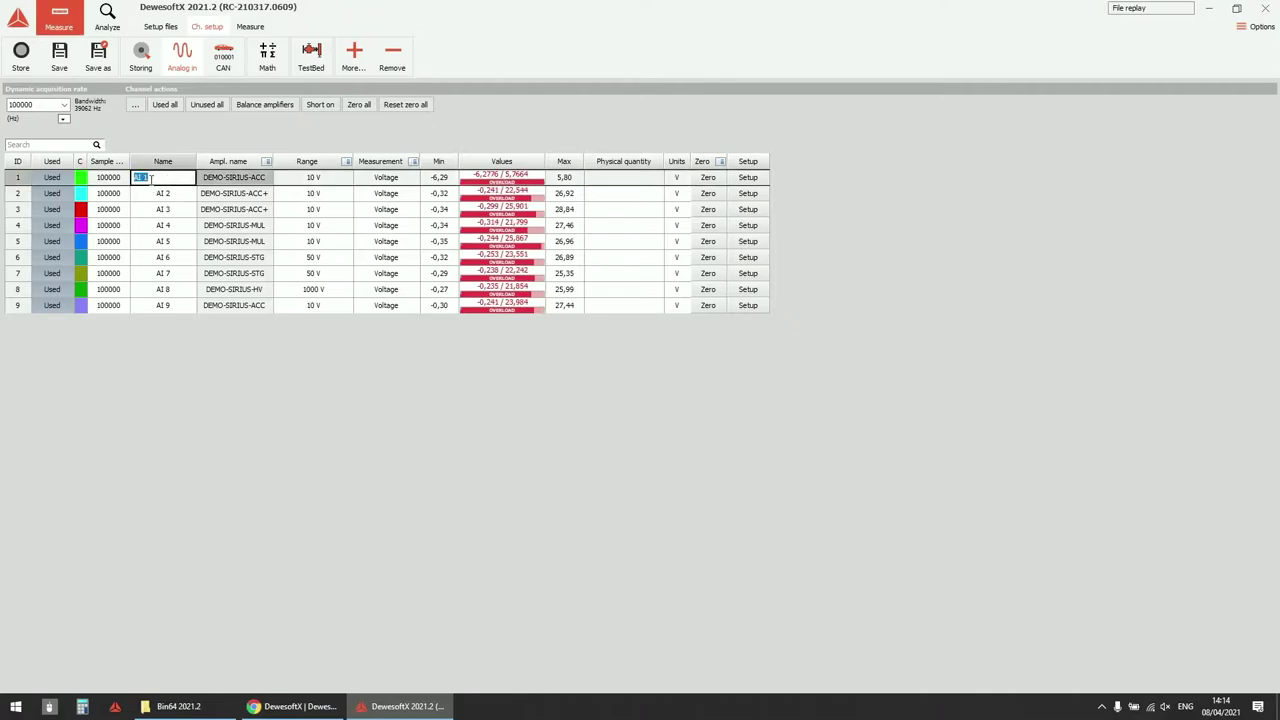
text(60-2)
key(Return)
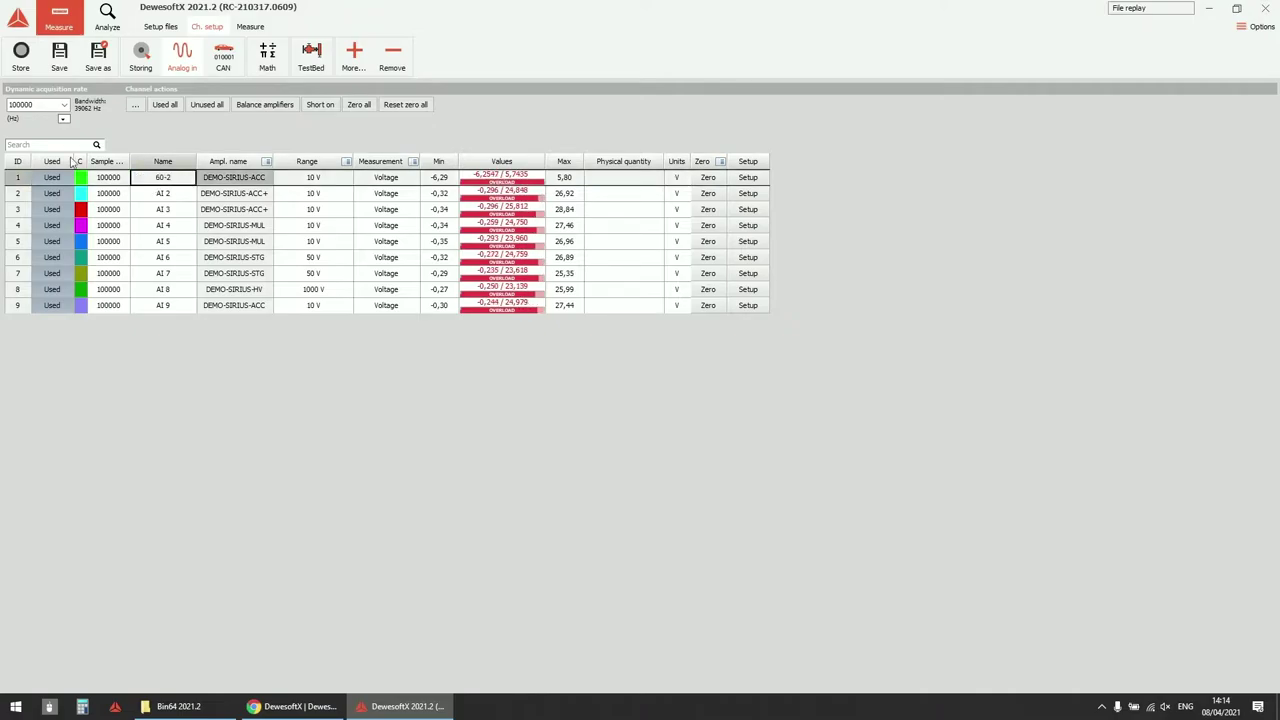
drag(147, 197, 163, 320)
text(Pressure)
key(Return)
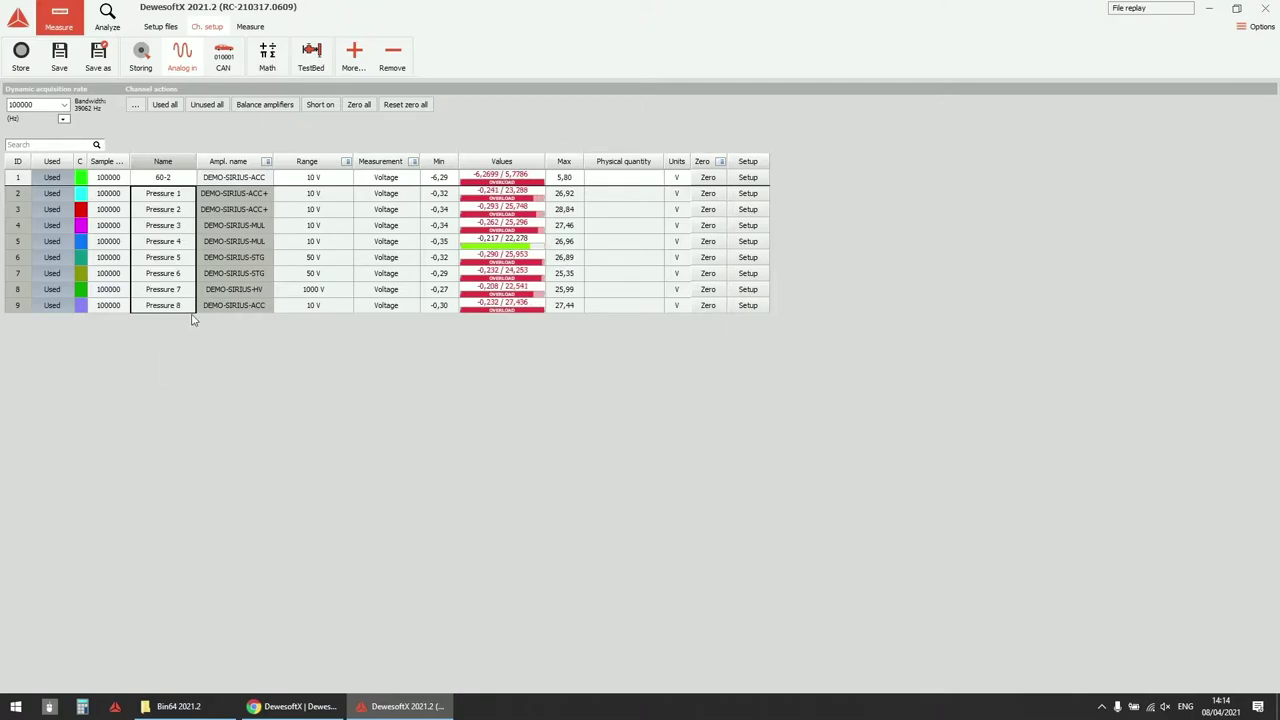
click(442, 376)
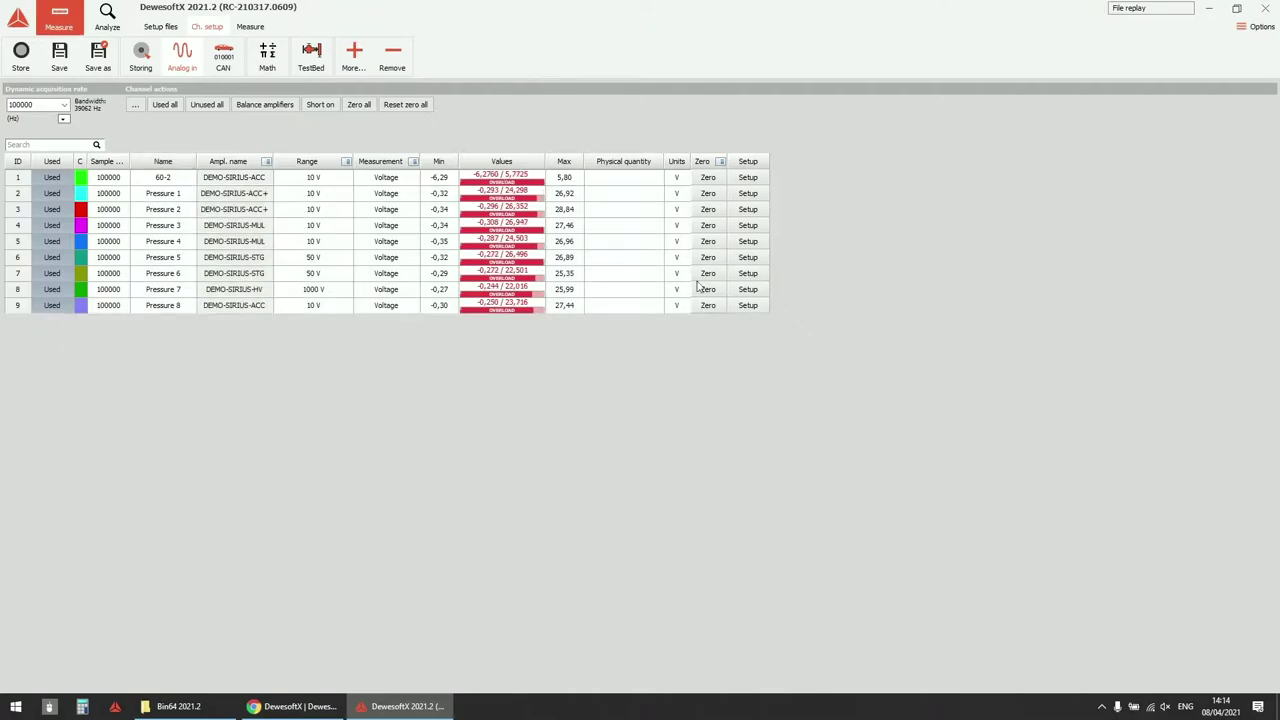
Set the physical quantity of channels Pressure 1 to Pressure 8 to Pressure.
drag(641, 197, 647, 335)
click(657, 194)
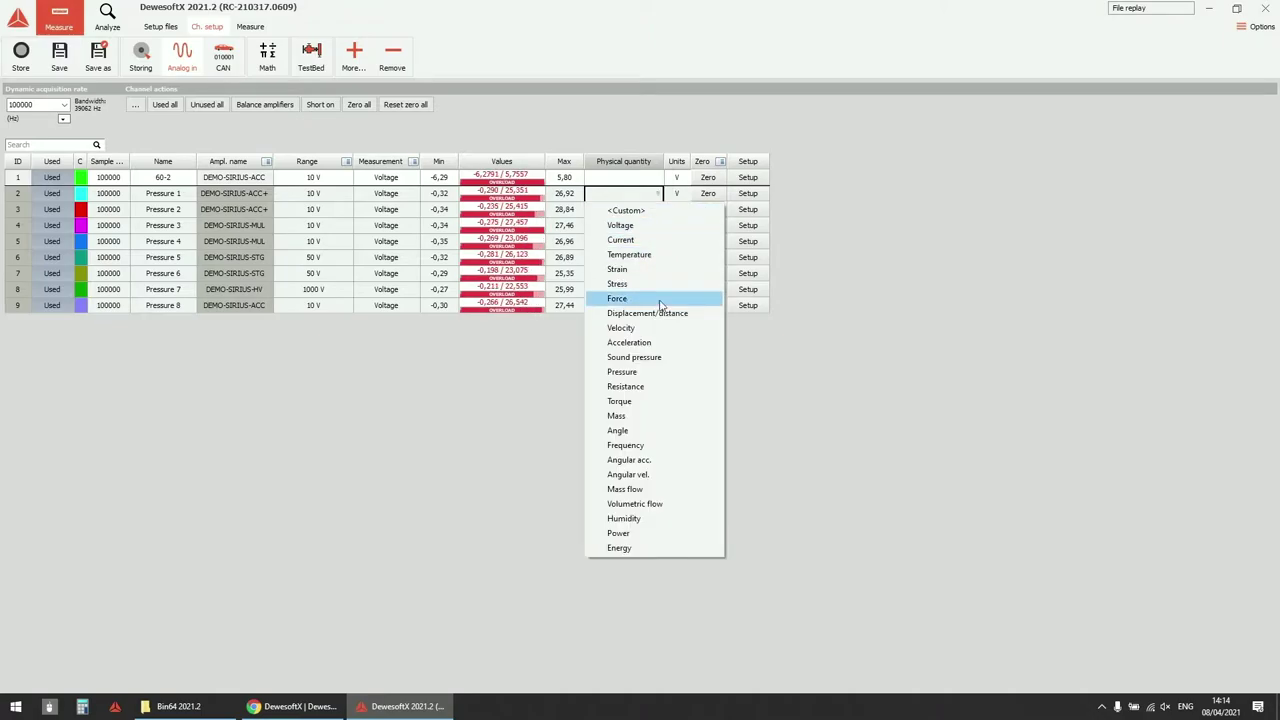
click(660, 373)
click(703, 350)
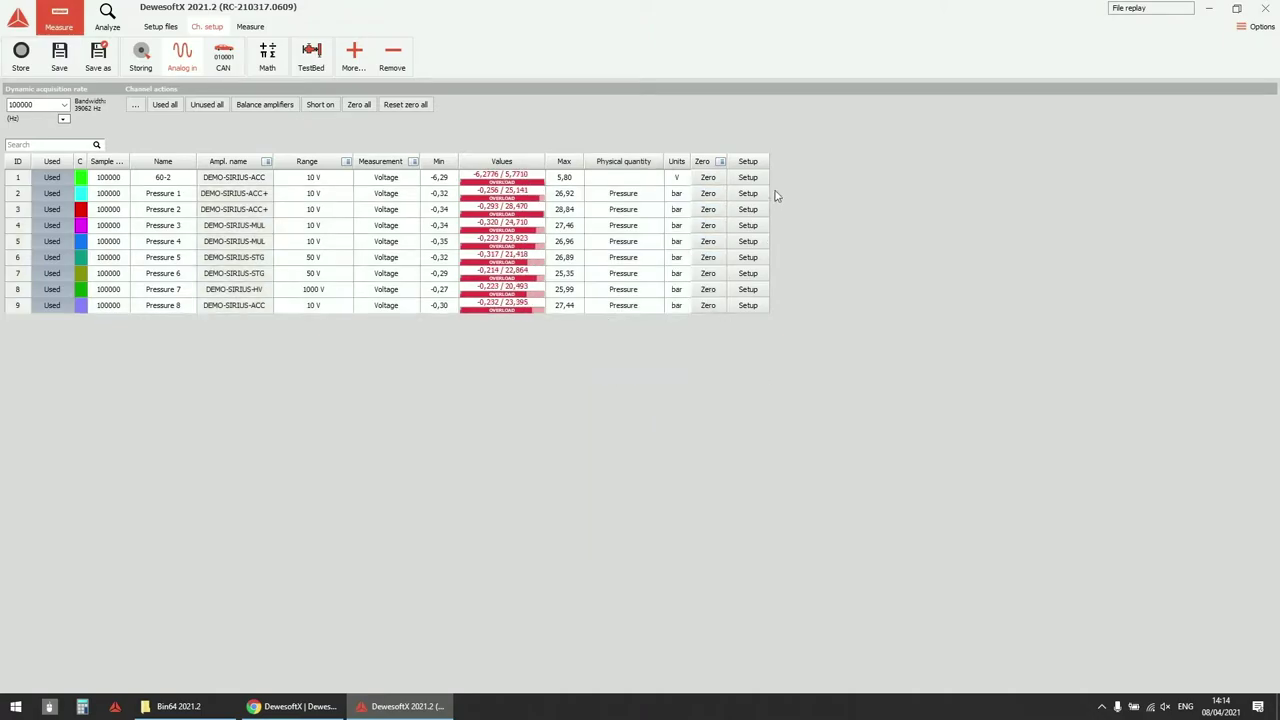
Display the Scale column in the channel table and set the scale of all eight pressure channels to 5 bar/V.
right_click(679, 166)
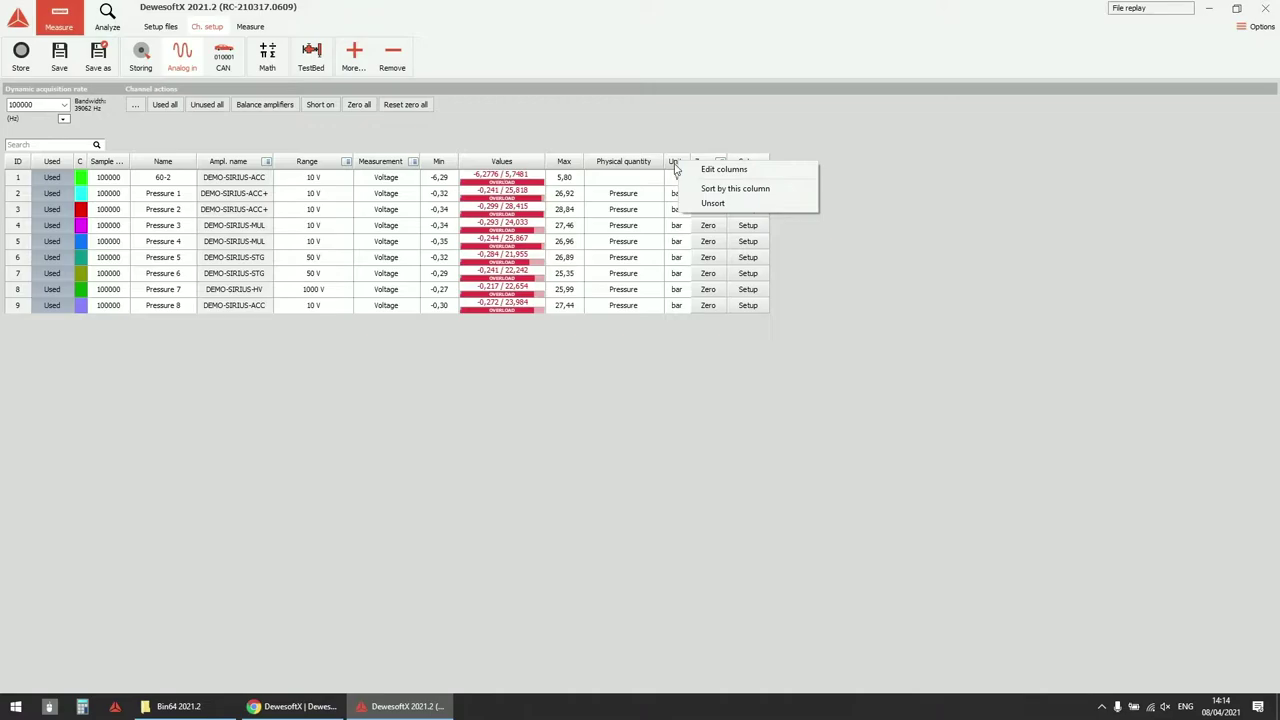
click(694, 171)
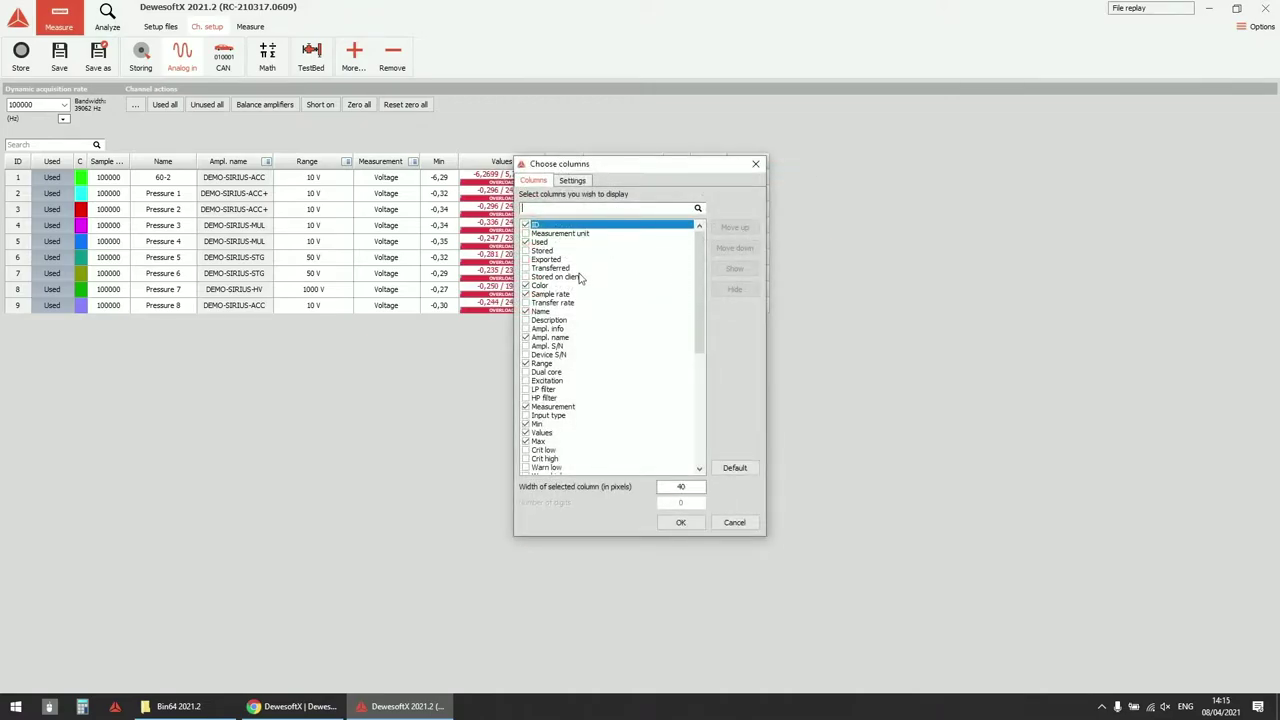
text(scale)
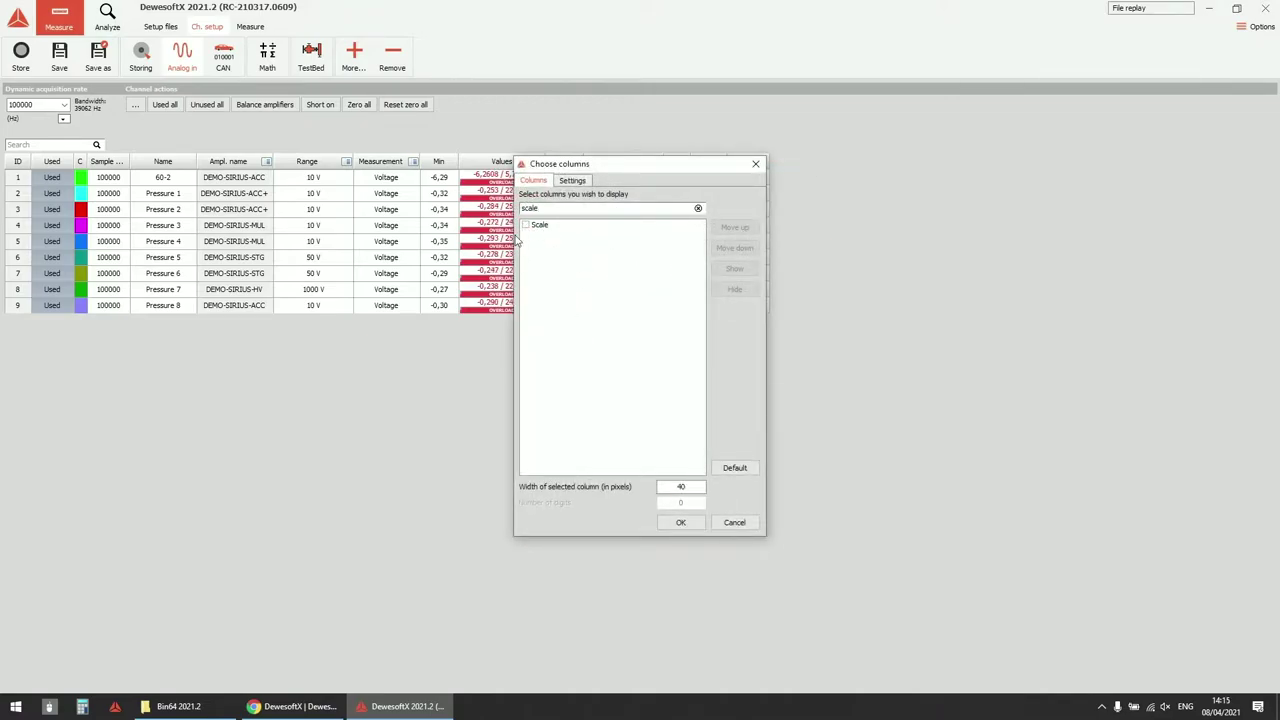
click(526, 224)
click(680, 522)
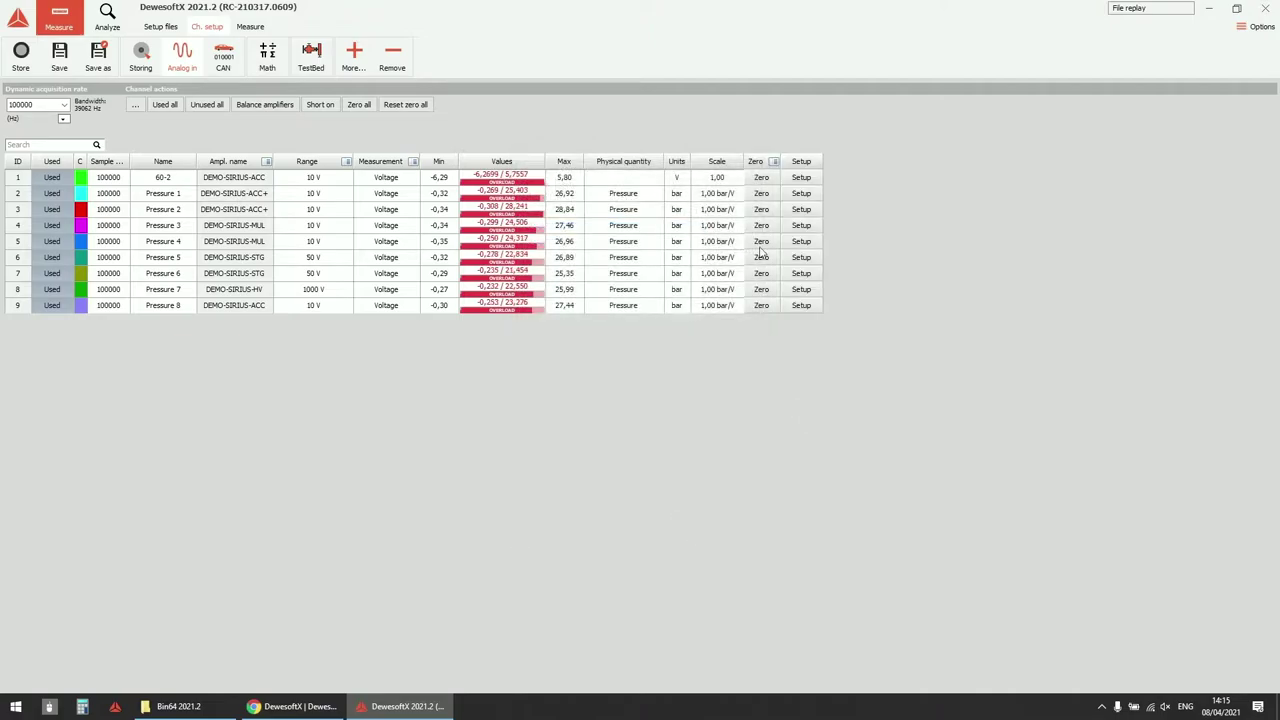
drag(720, 192, 732, 297)
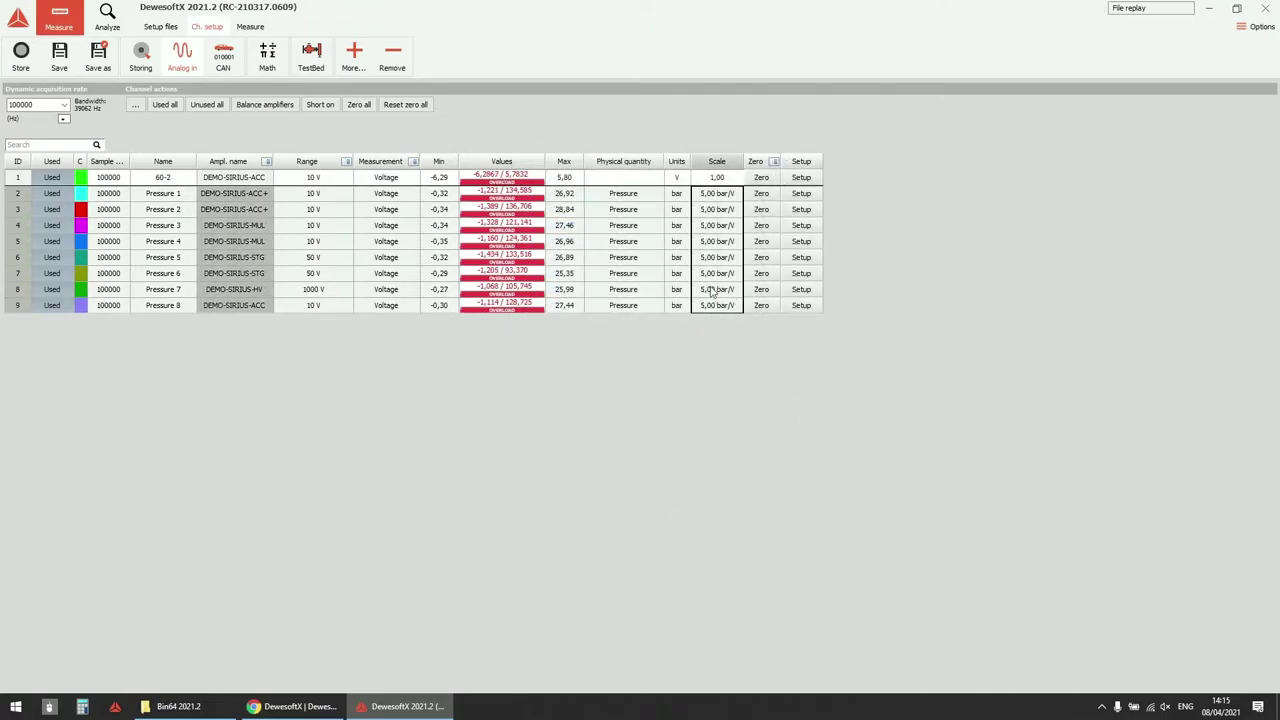
click(726, 372)
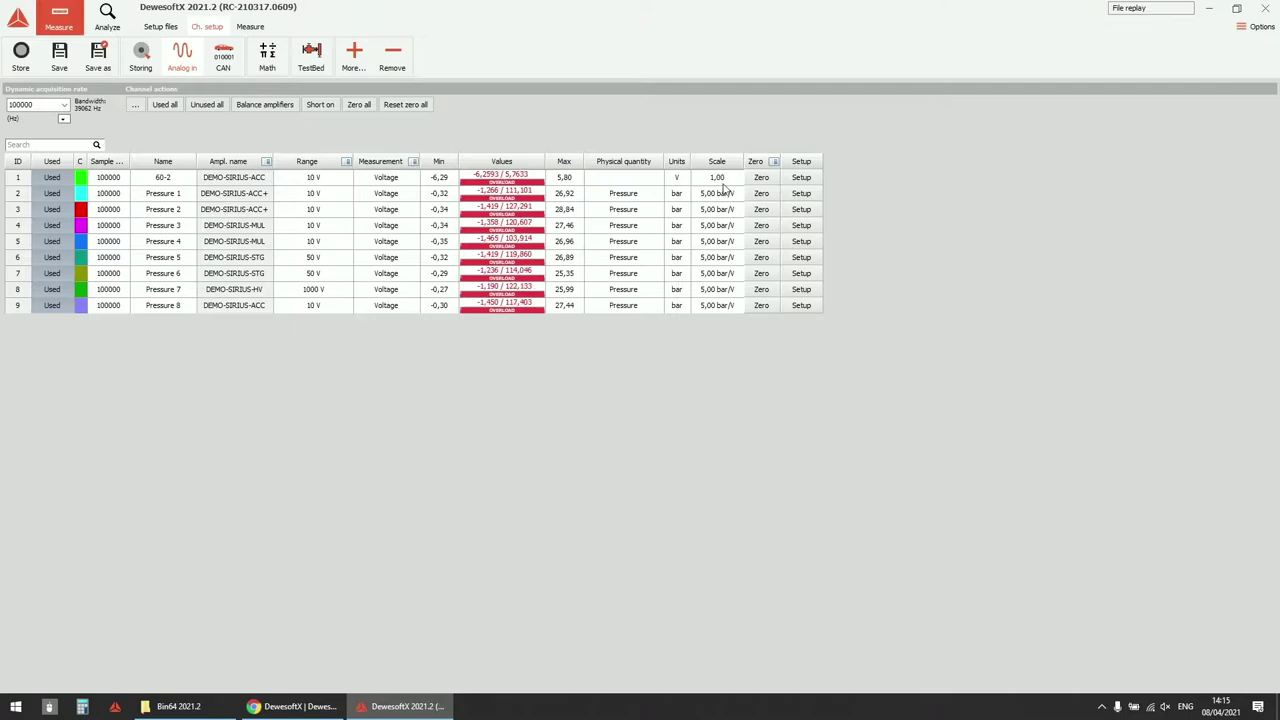
Examine the Pressure 1 channel's scaling by function and search its used-sensor list for "charge", keeping <No sensor>.
click(800, 194)
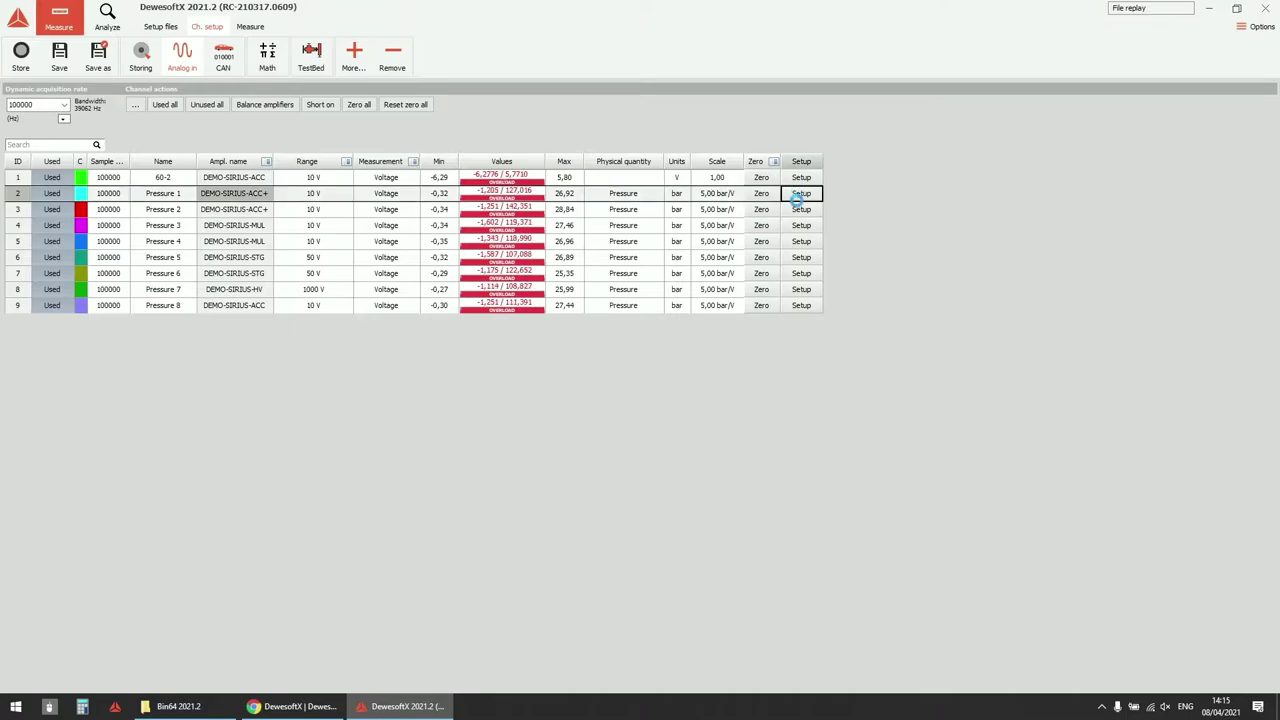
click(764, 387)
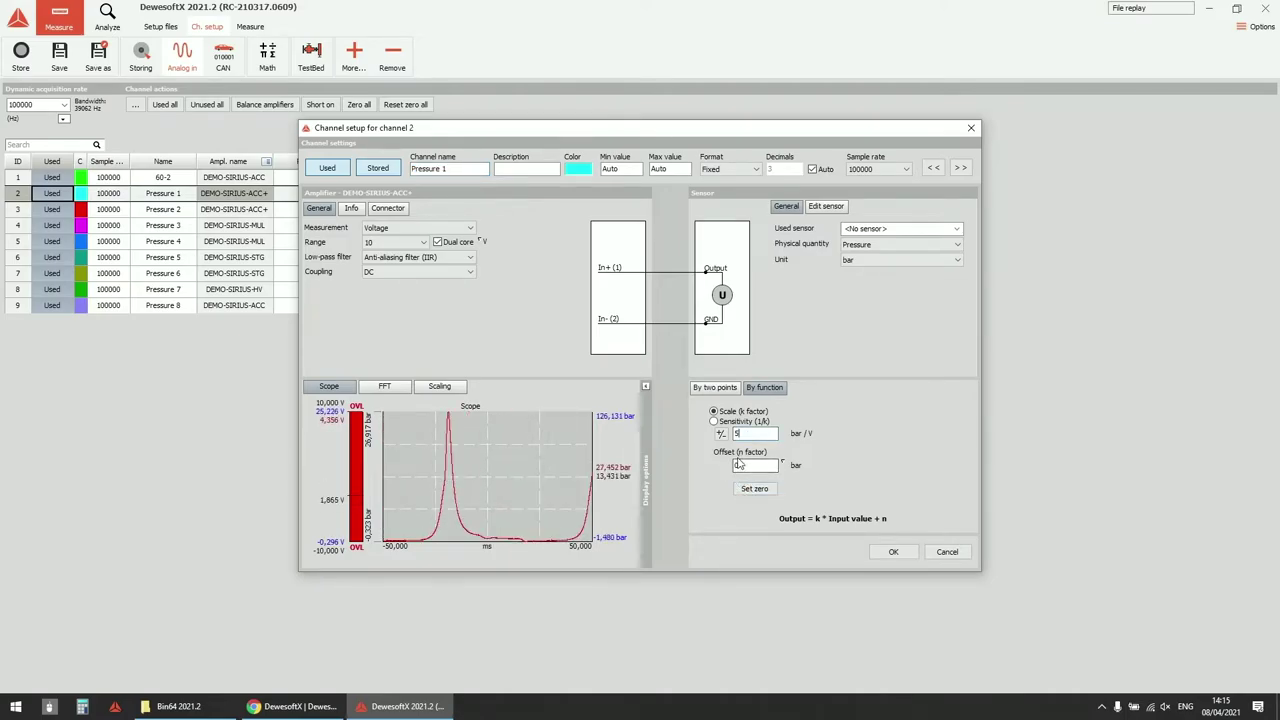
click(897, 229)
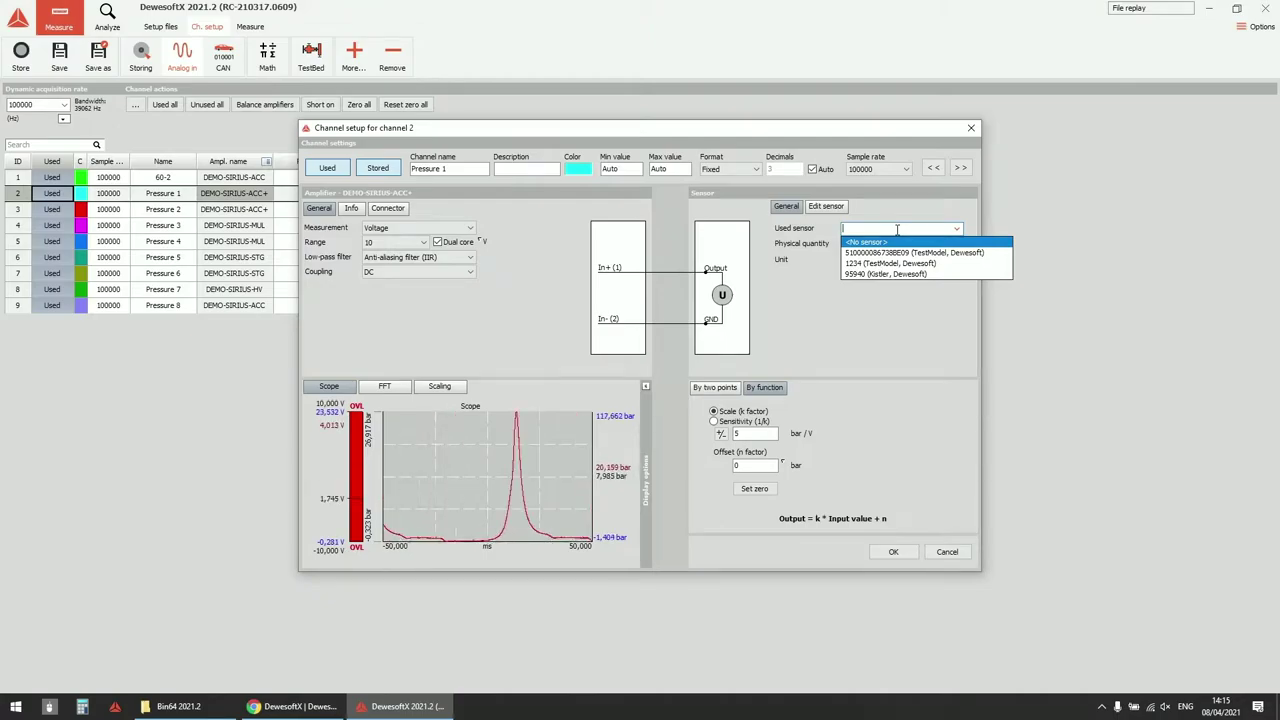
text(c)
key(BackSpace)
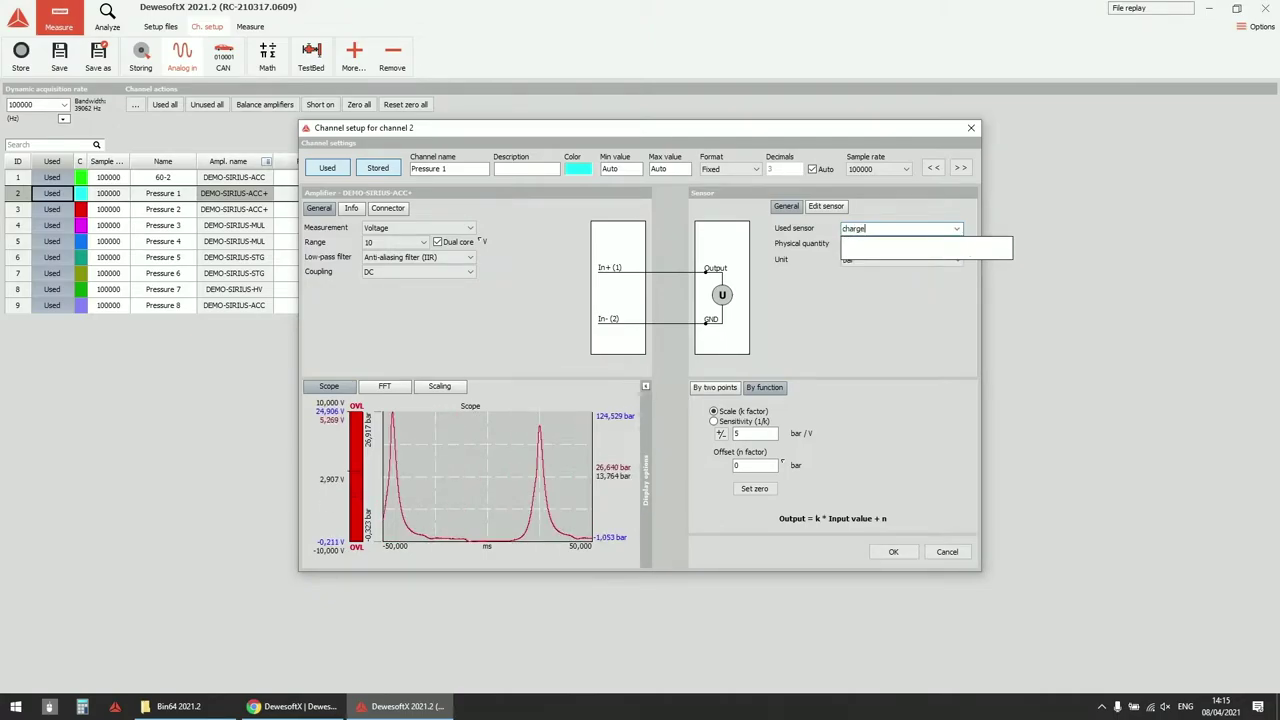
key(Return)
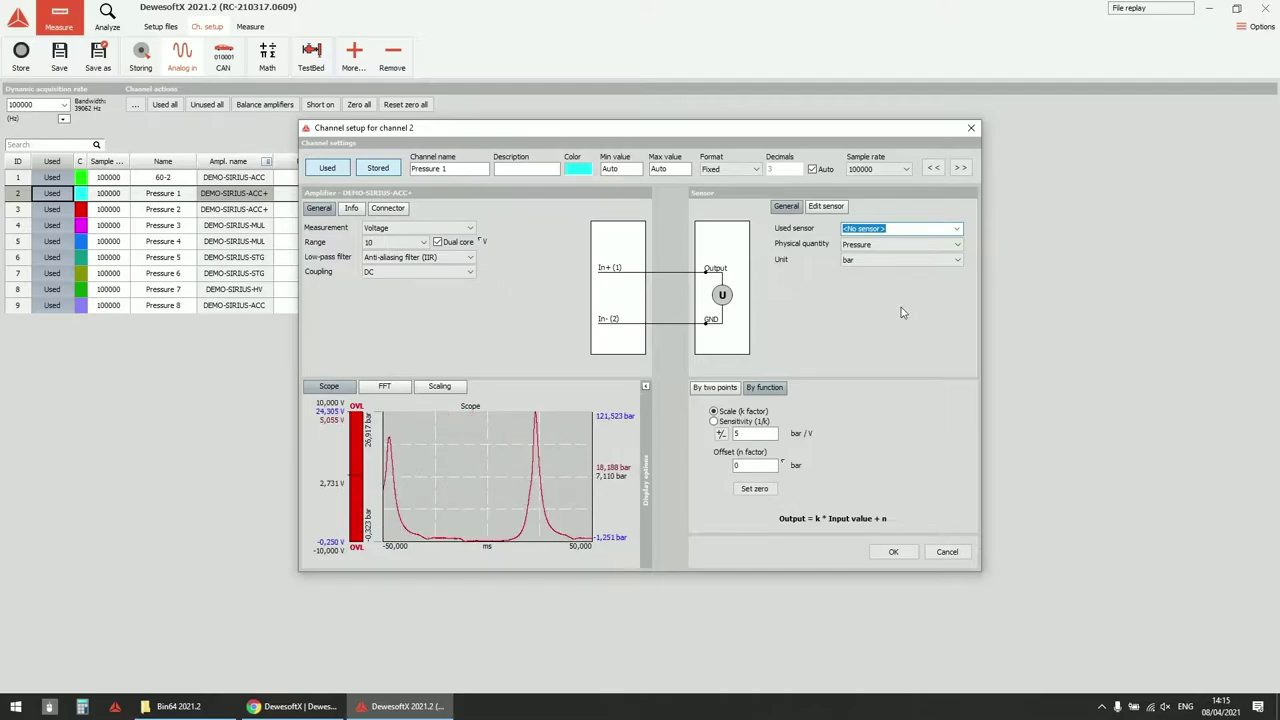
click(958, 229)
click(880, 251)
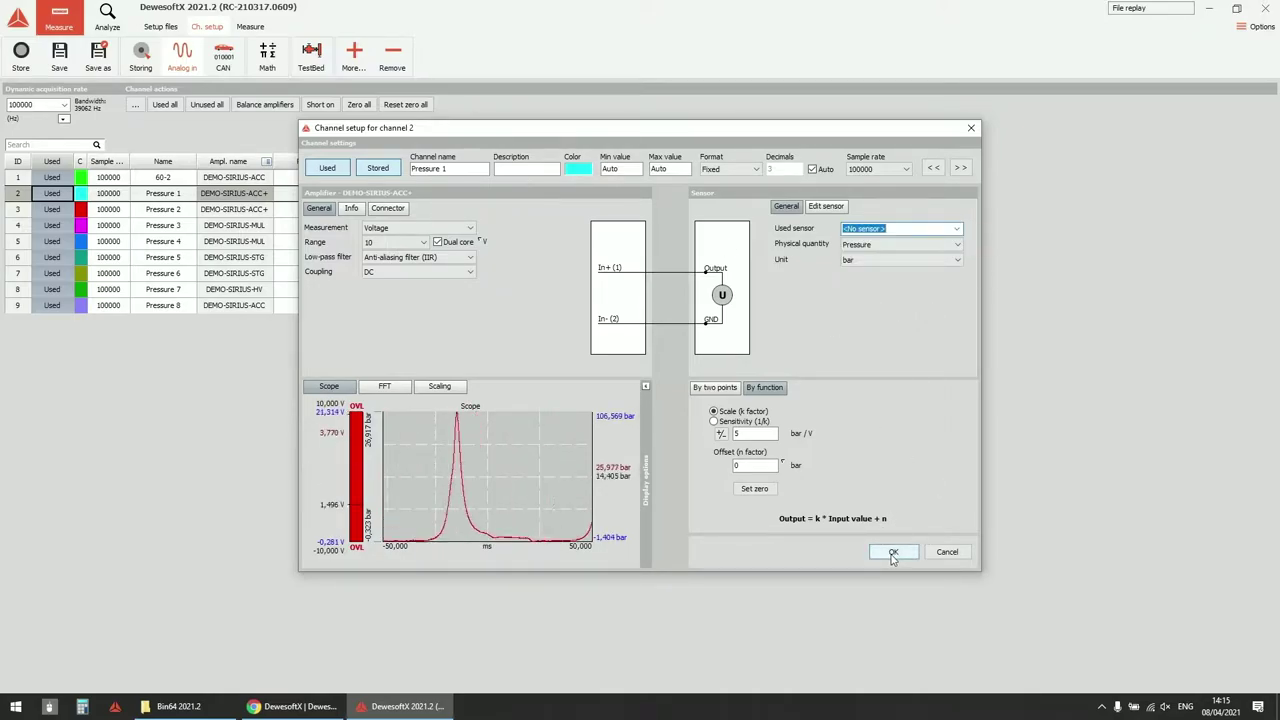
click(893, 552)
click(52, 390)
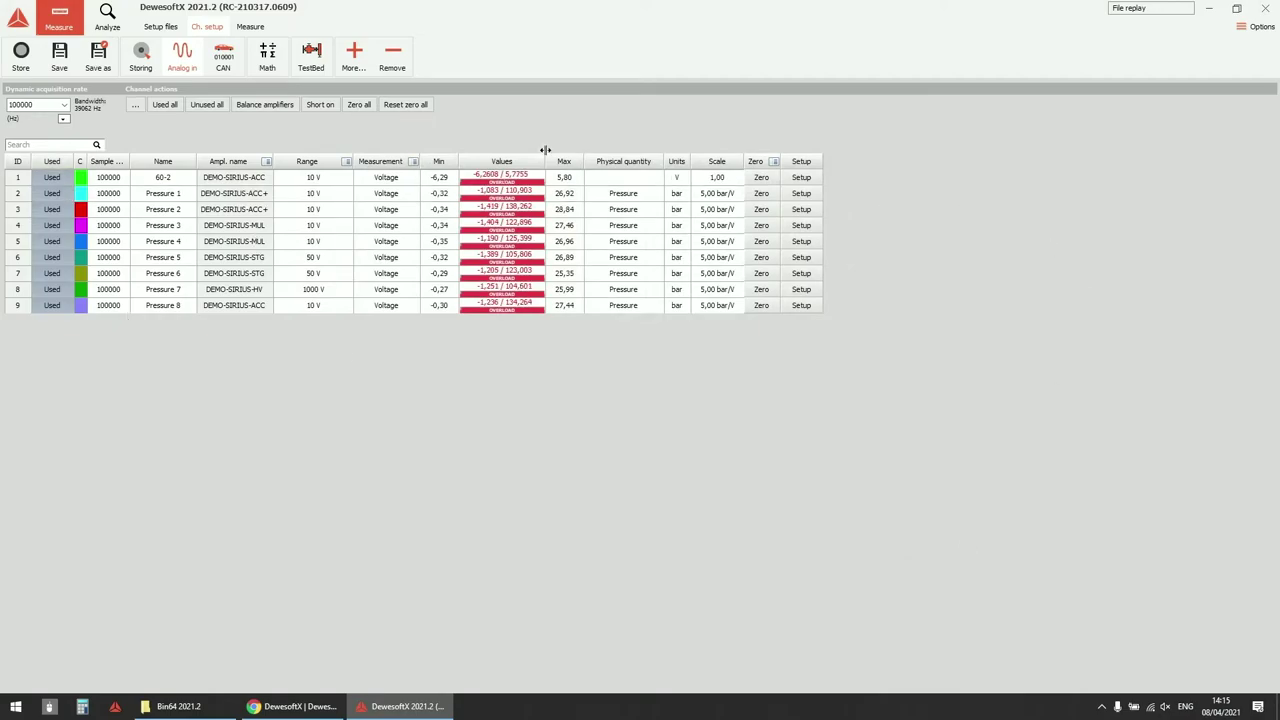
Add the Combustion engine analysis module and look through its encoder settings, result definition and engine settings.
click(354, 57)
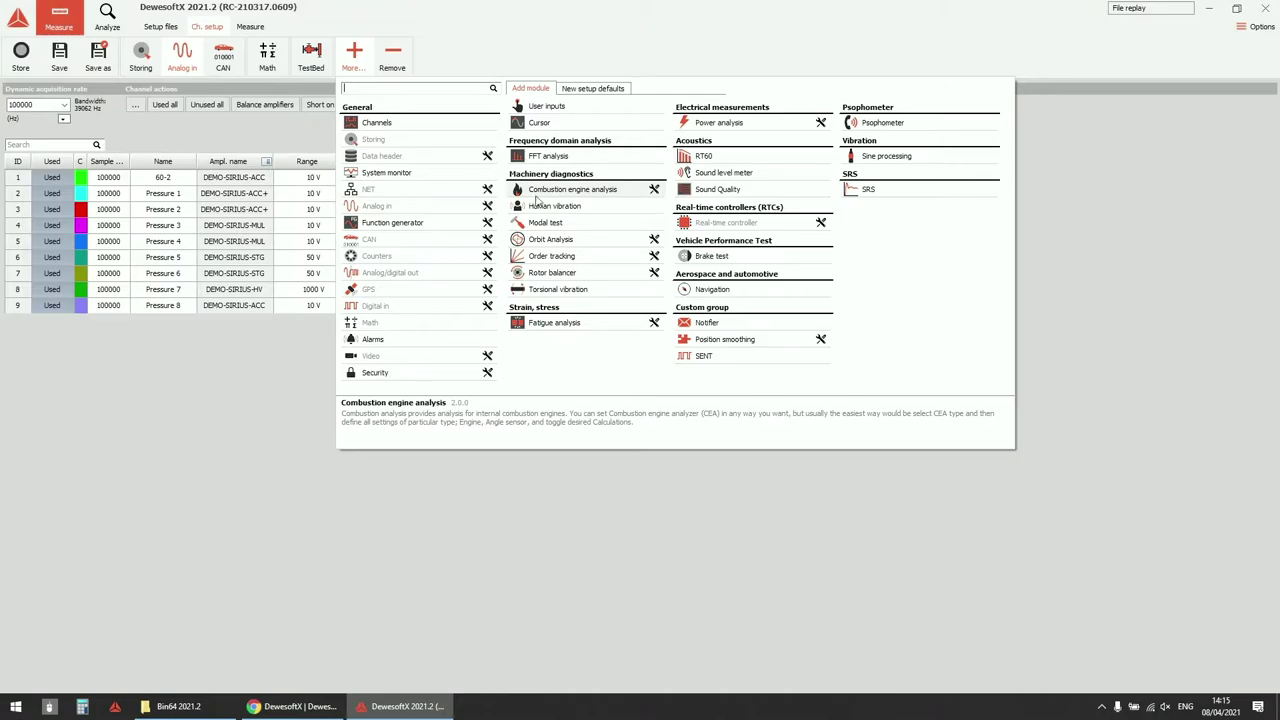
key(Escape)
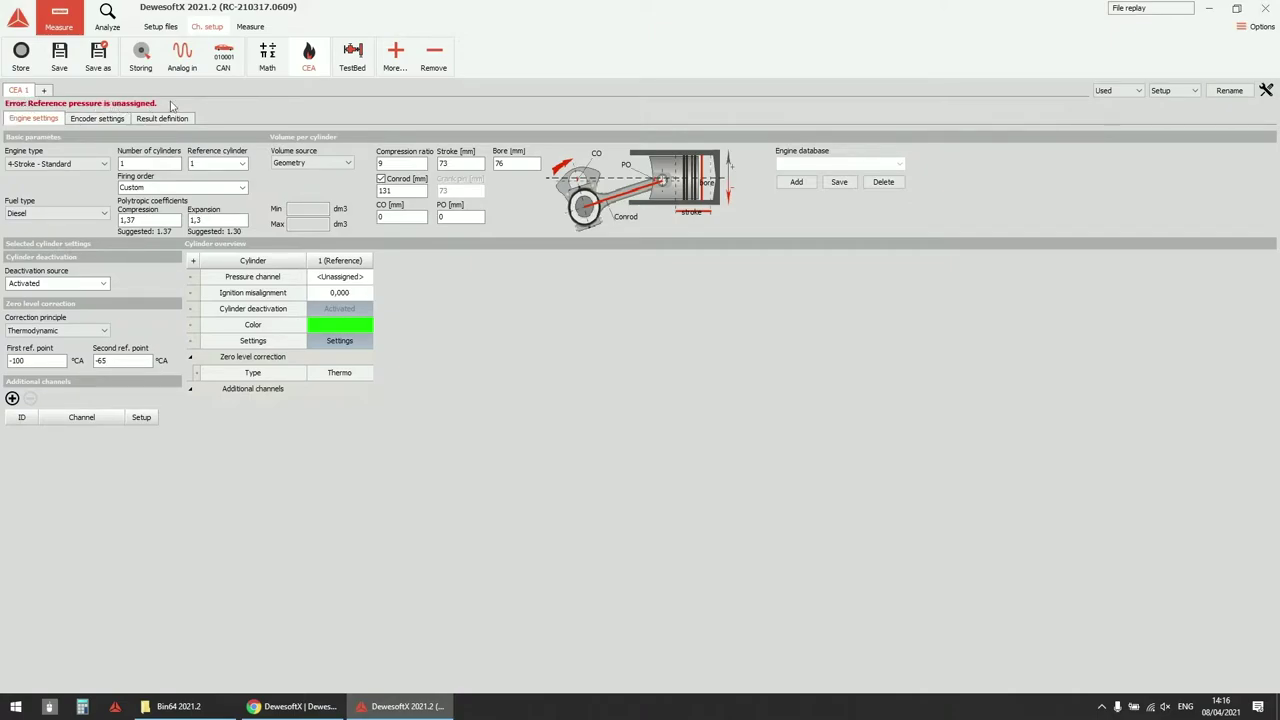
click(80, 119)
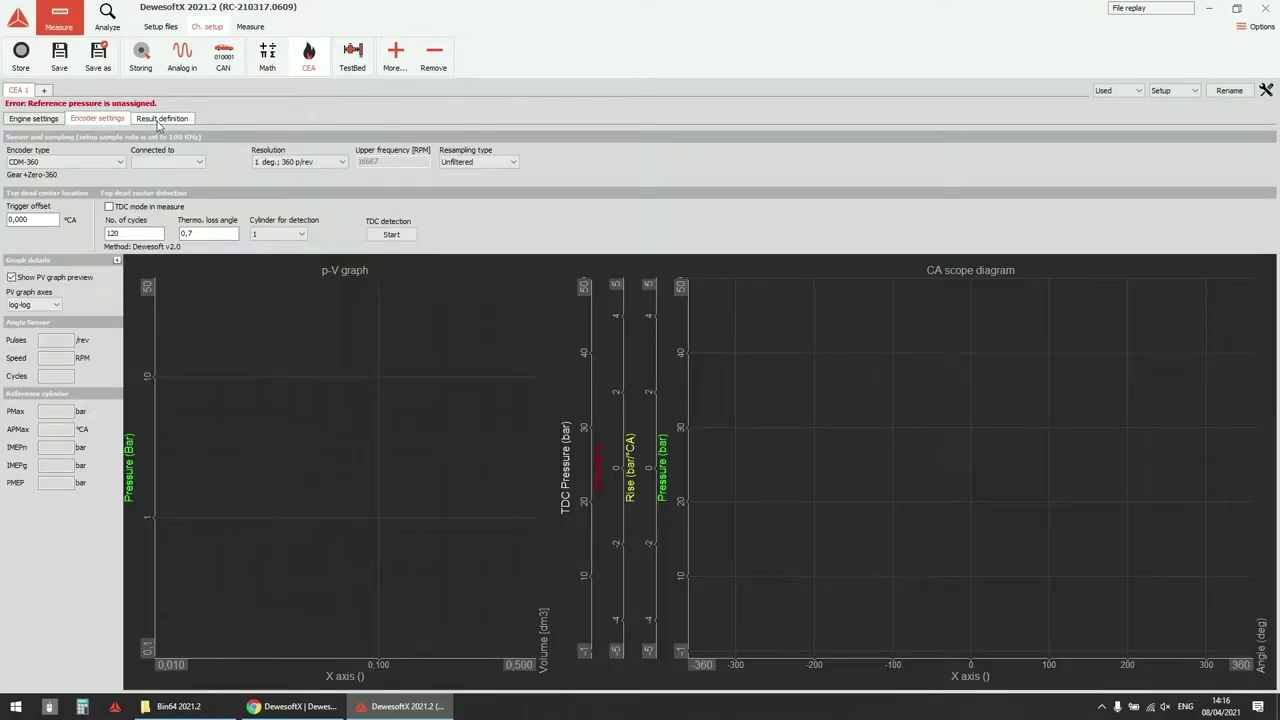
click(165, 119)
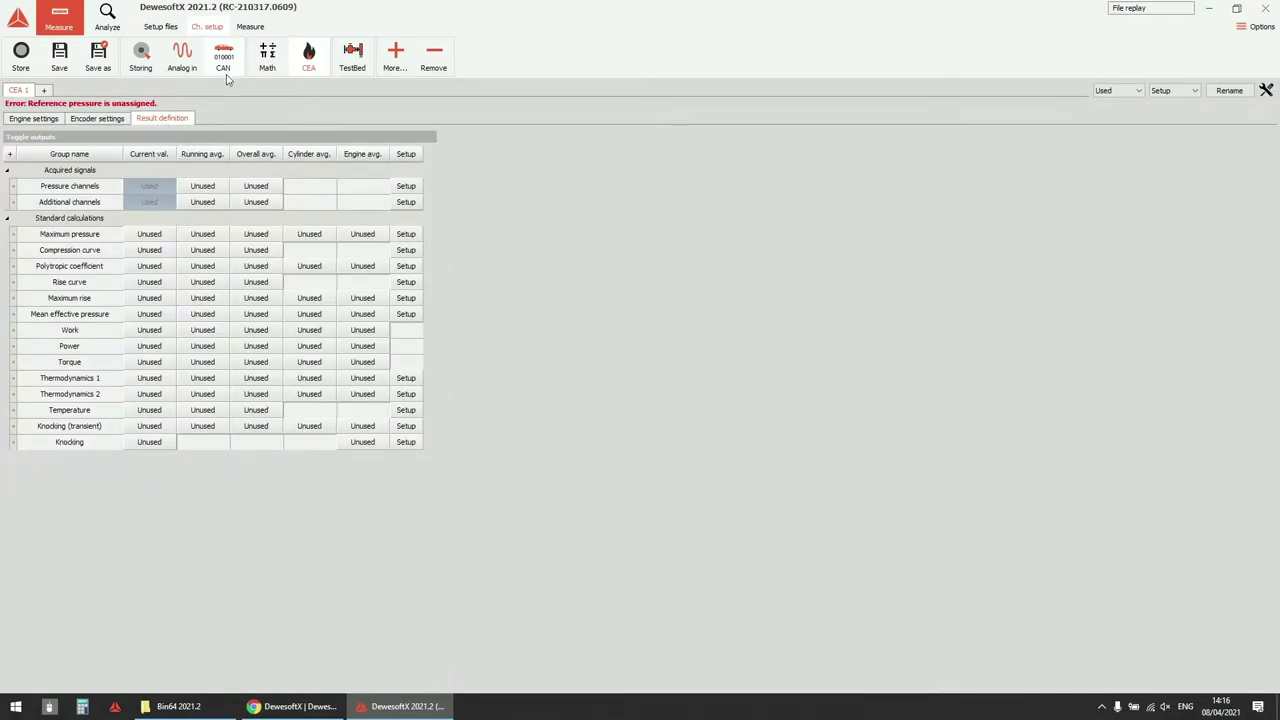
click(10, 117)
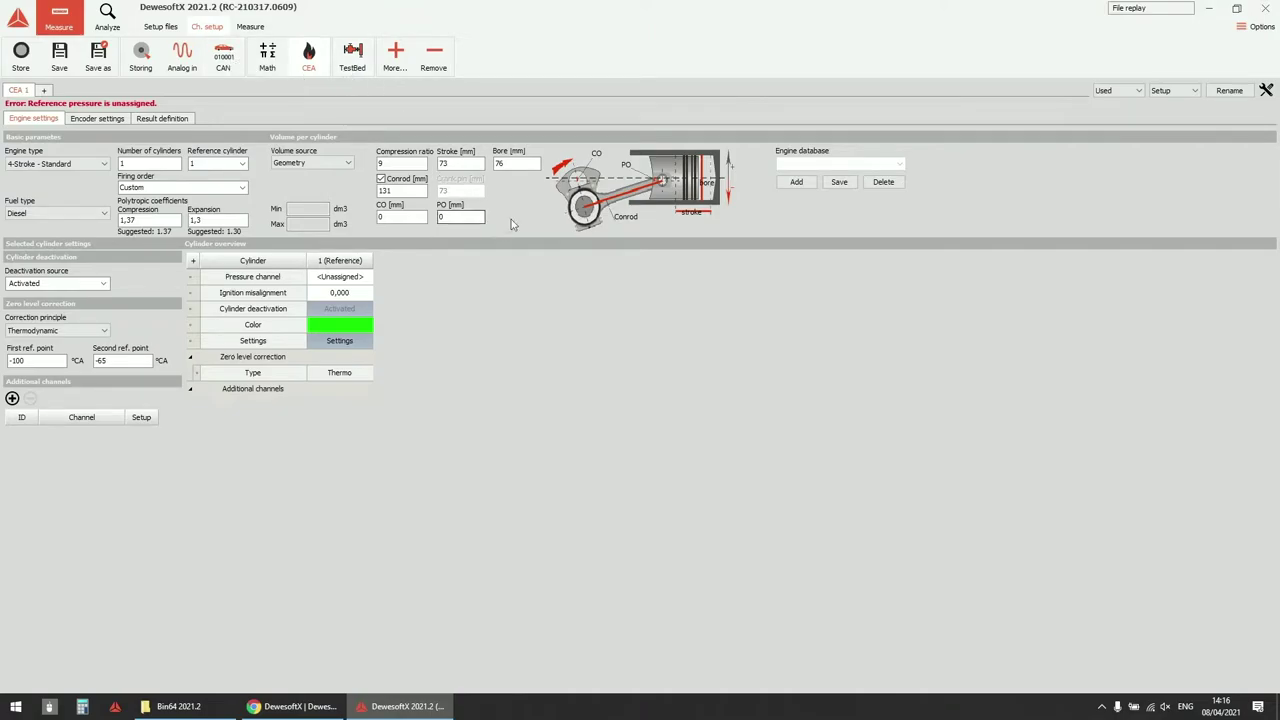
Assign Pressure 1 as the reference cylinder's pressure channel and view the available encoder types in the encoder settings.
click(340, 283)
click(345, 297)
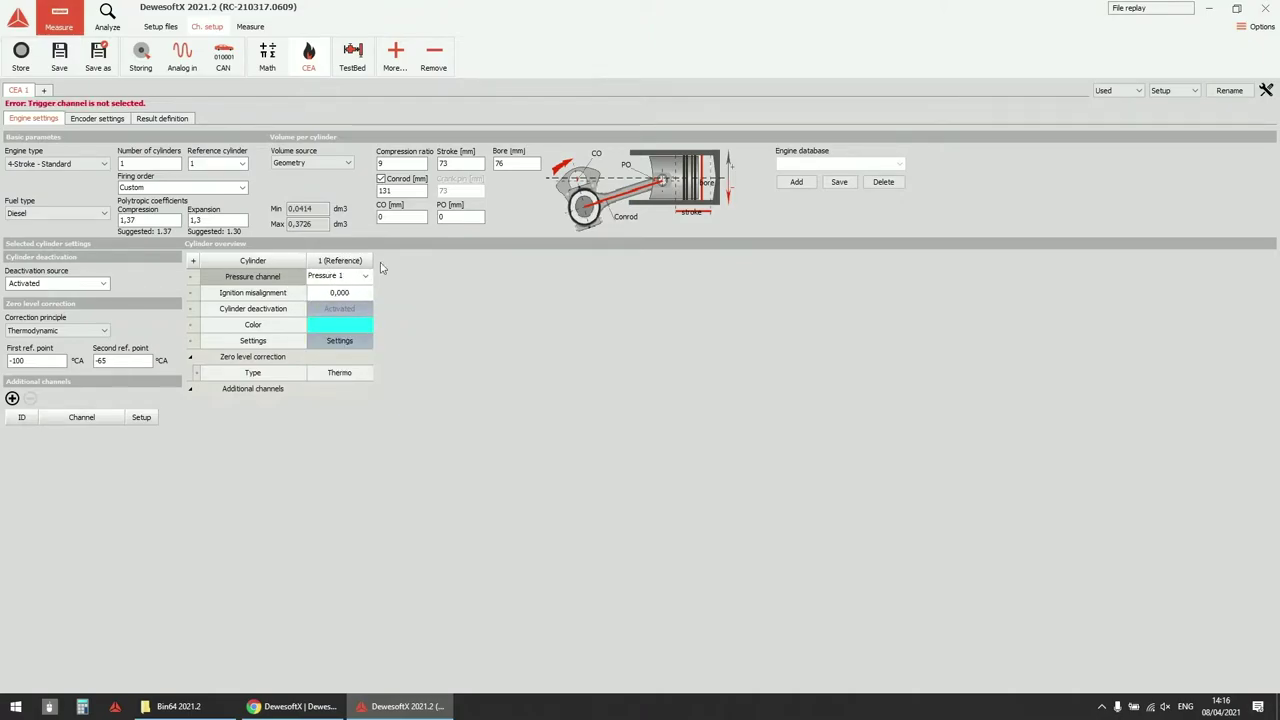
click(82, 117)
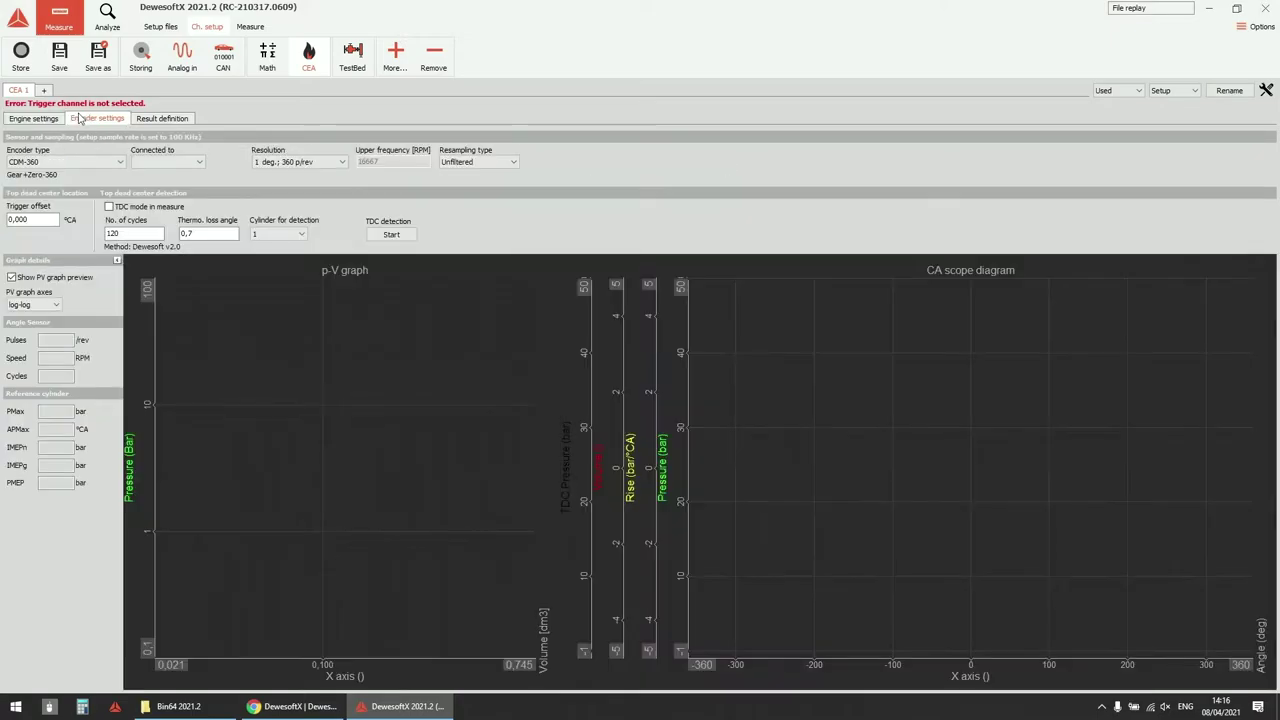
click(96, 162)
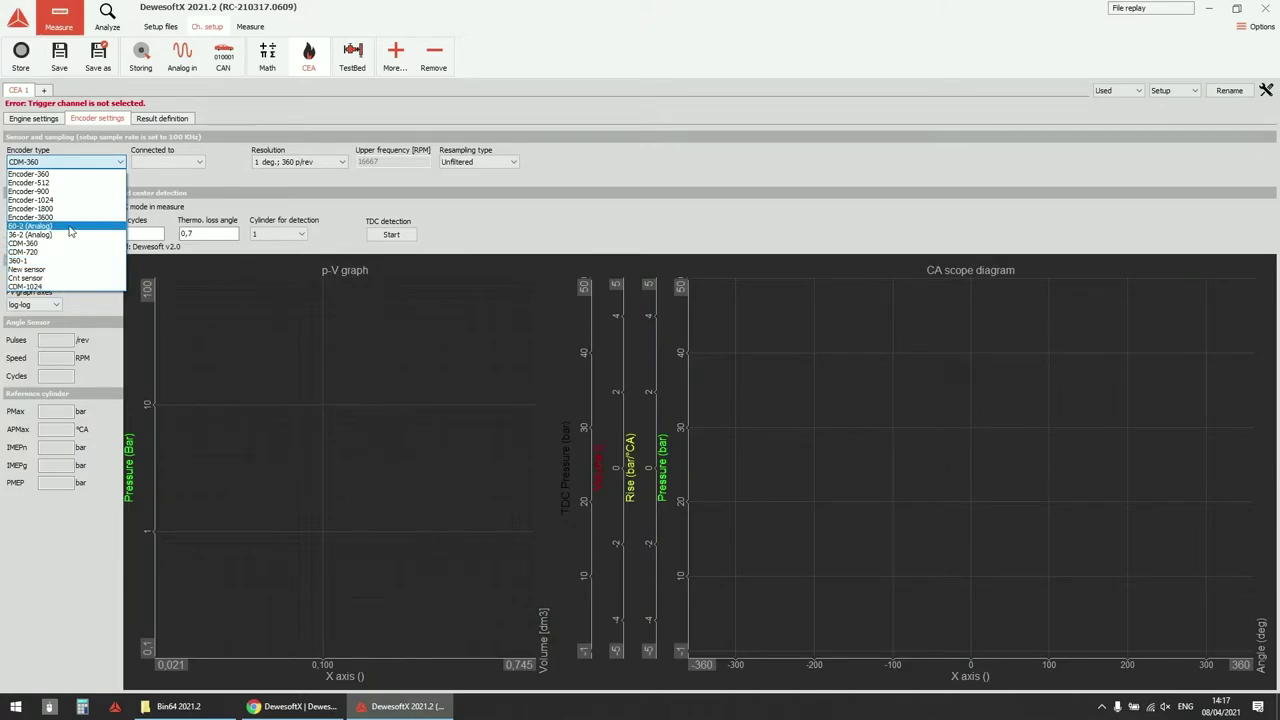
Open the counter sensors editor and add a new sensor named 50-3-45-6.
click(1263, 30)
click(1263, 30)
mouse_move(1158, 84)
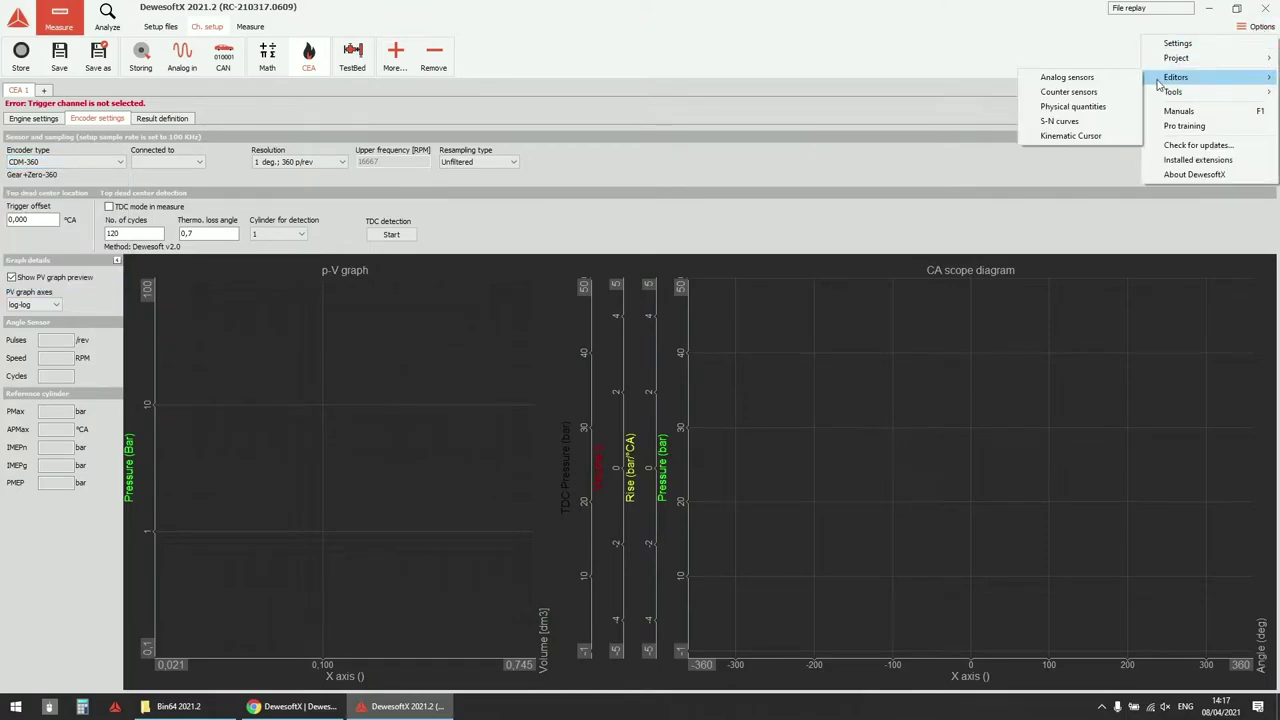
click(1068, 92)
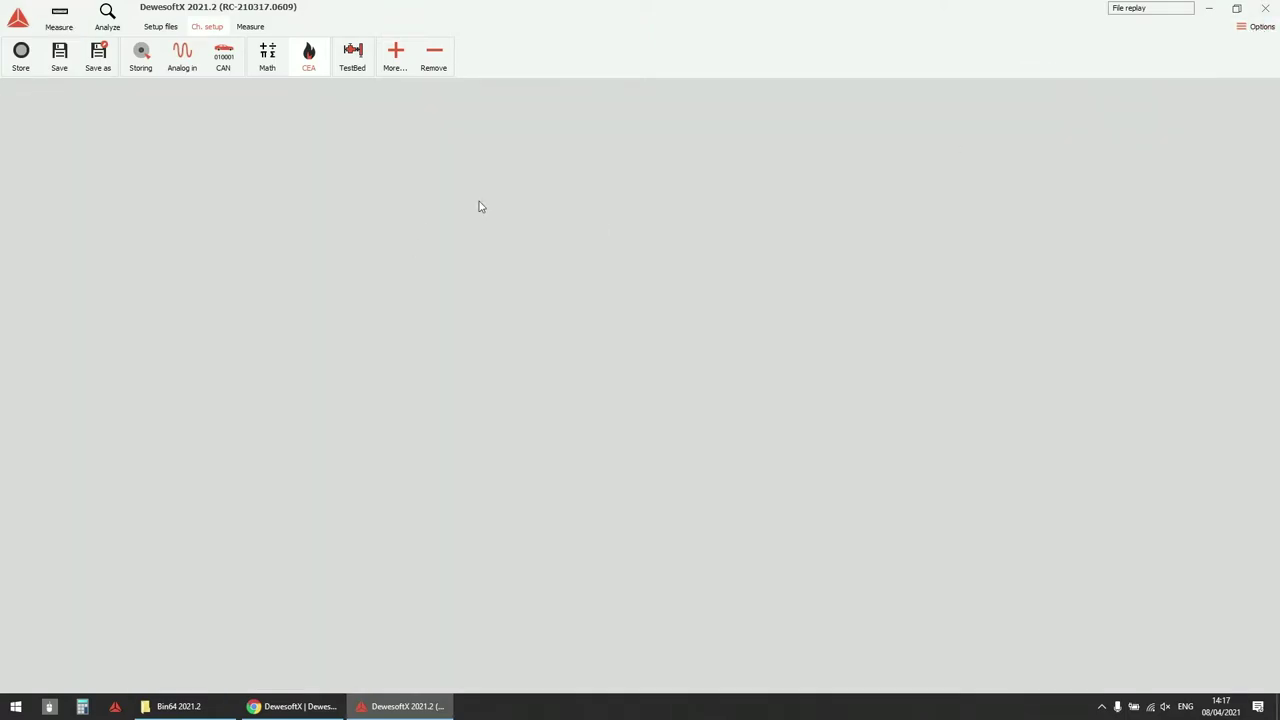
click(840, 191)
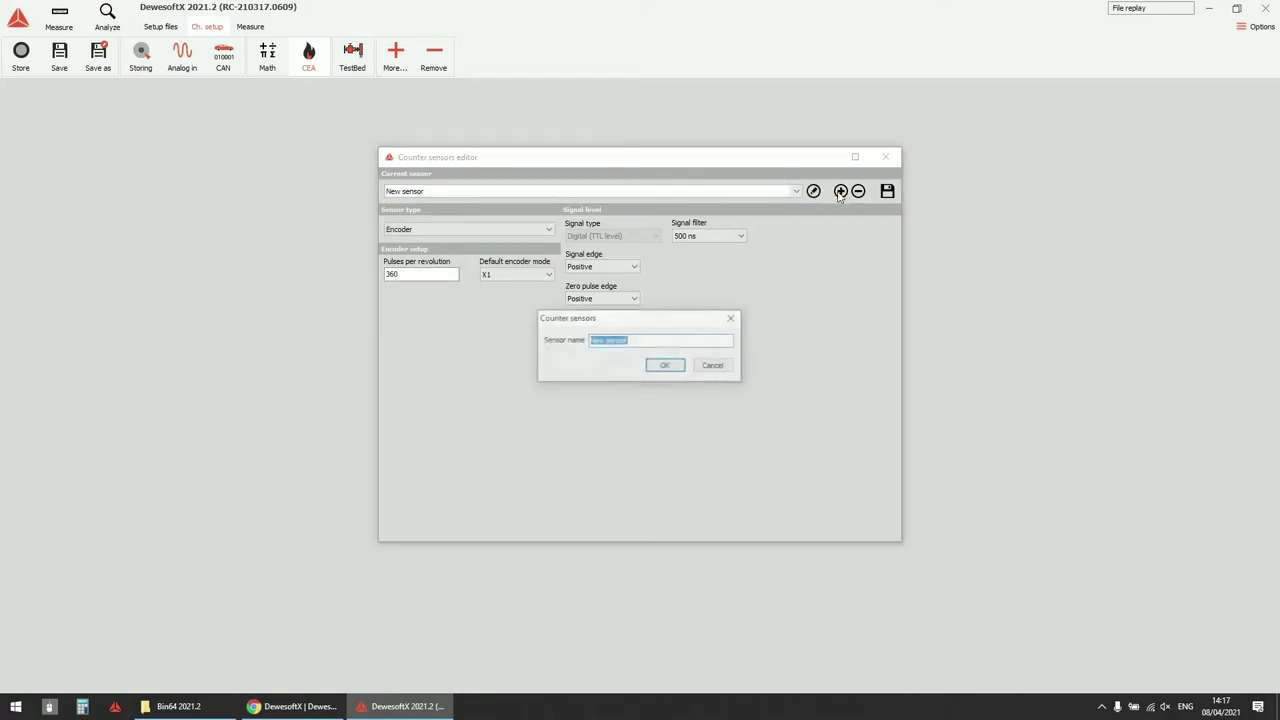
text(S0-3-45-6)
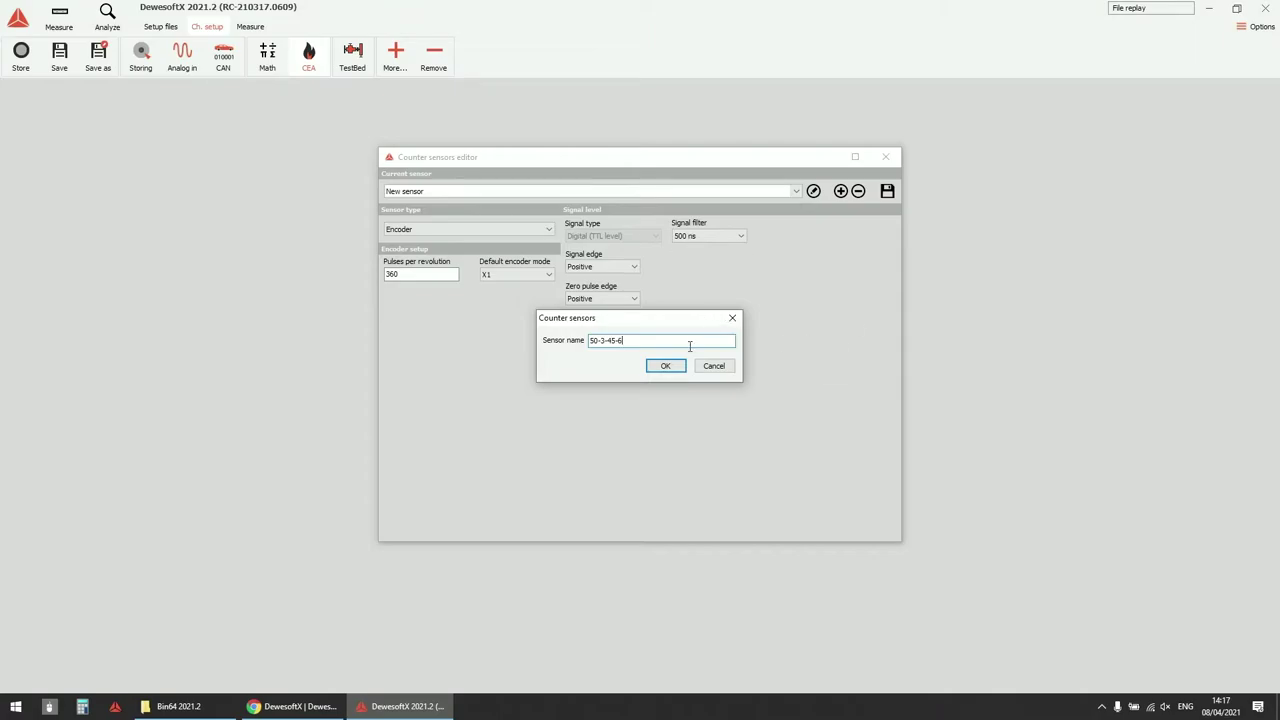
click(666, 366)
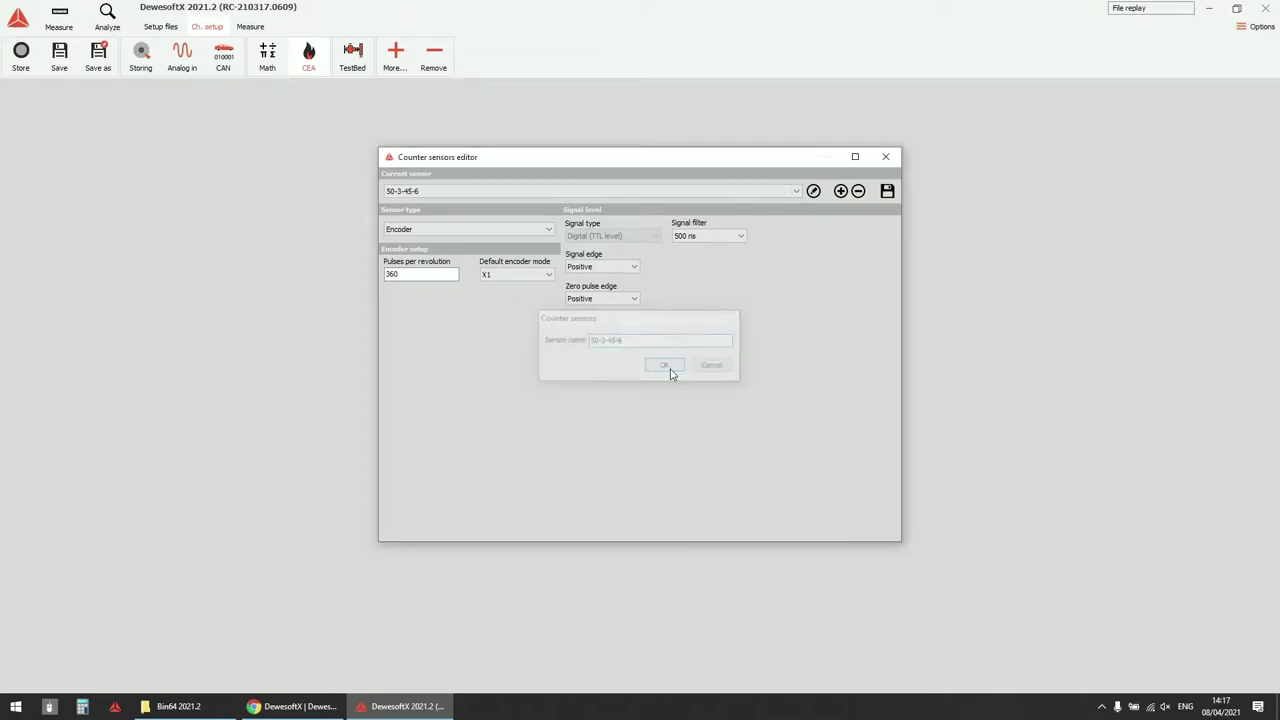
Set the 50-3-45-6 sensor's type to Geartooth with missing teeth and expand its tooth pattern to three sectors.
click(428, 231)
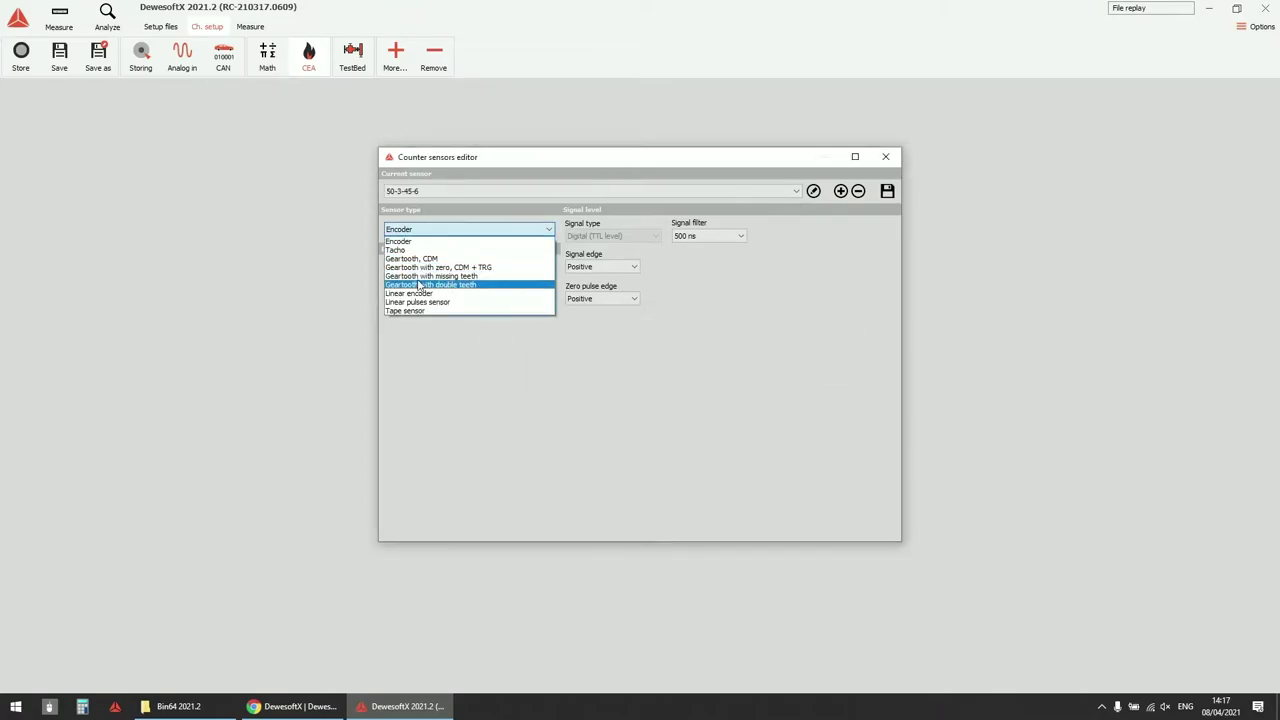
click(430, 277)
click(388, 298)
click(388, 298)
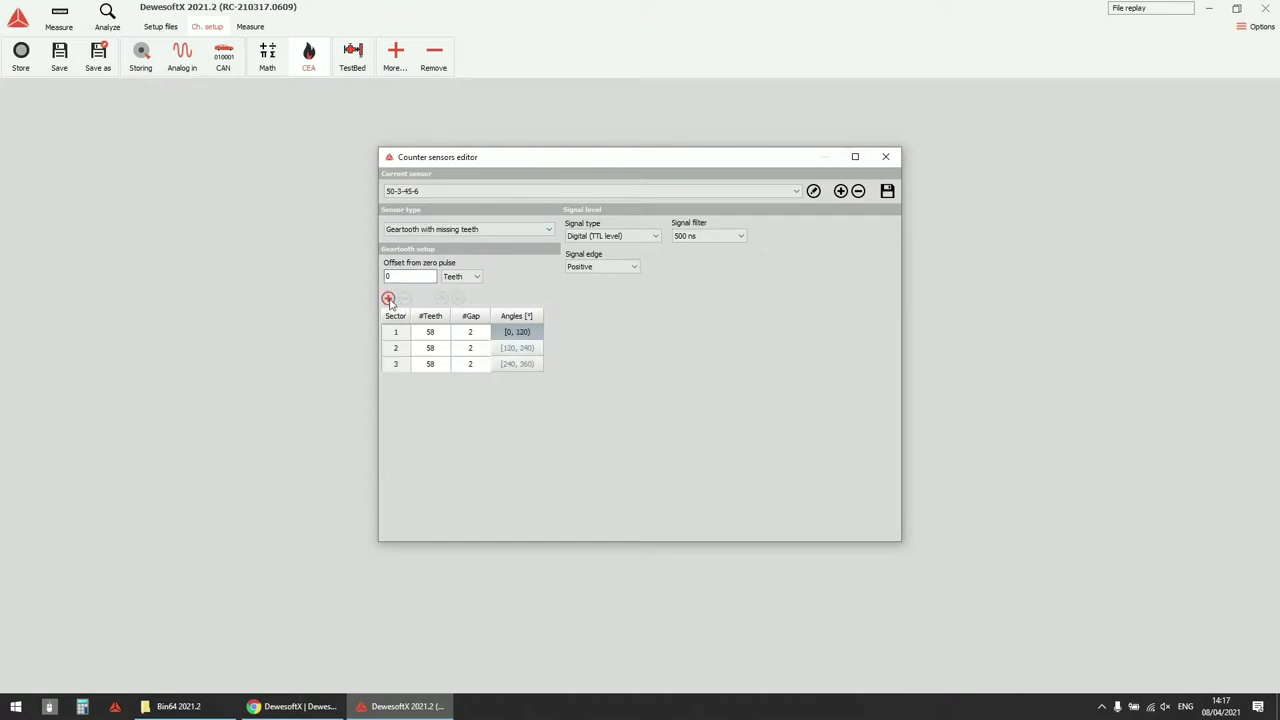
Add a fourth sector to the tooth pattern, then give sector 1 47 teeth and sector 2 39 teeth with a gap of 6.
click(388, 298)
click(444, 338)
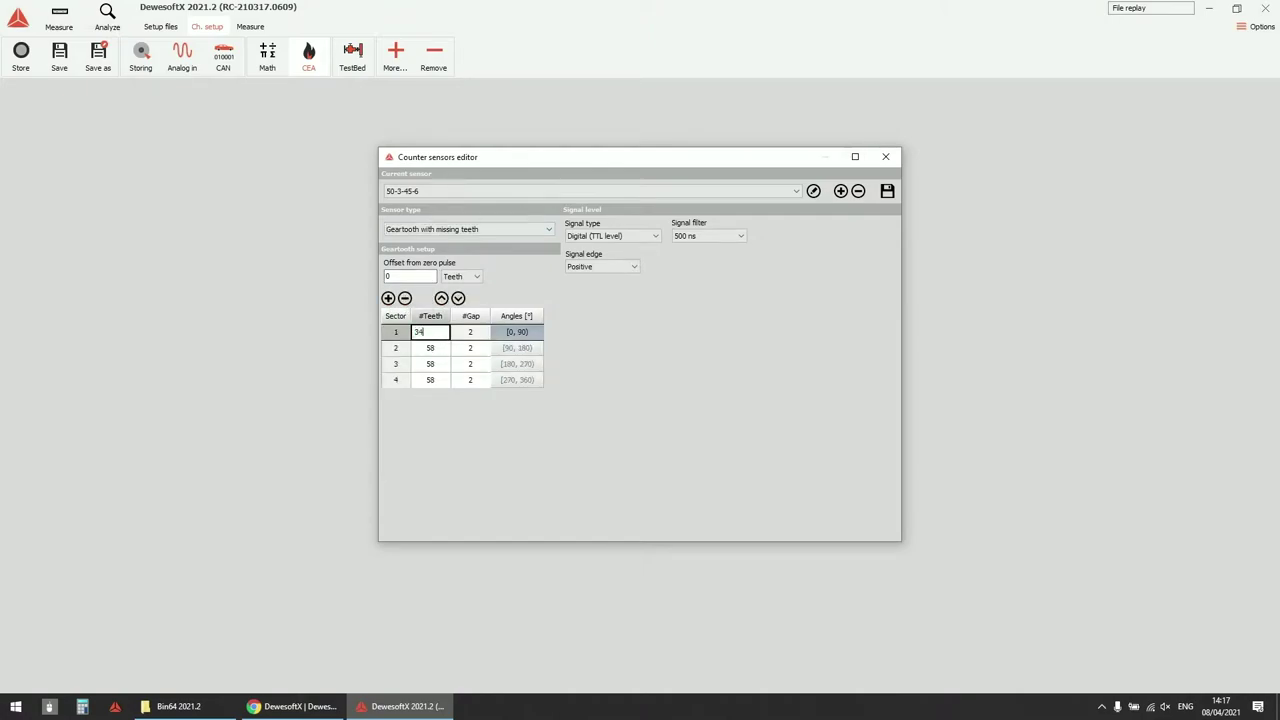
key(BackSpace)
key(BackSpace)
click(441, 348)
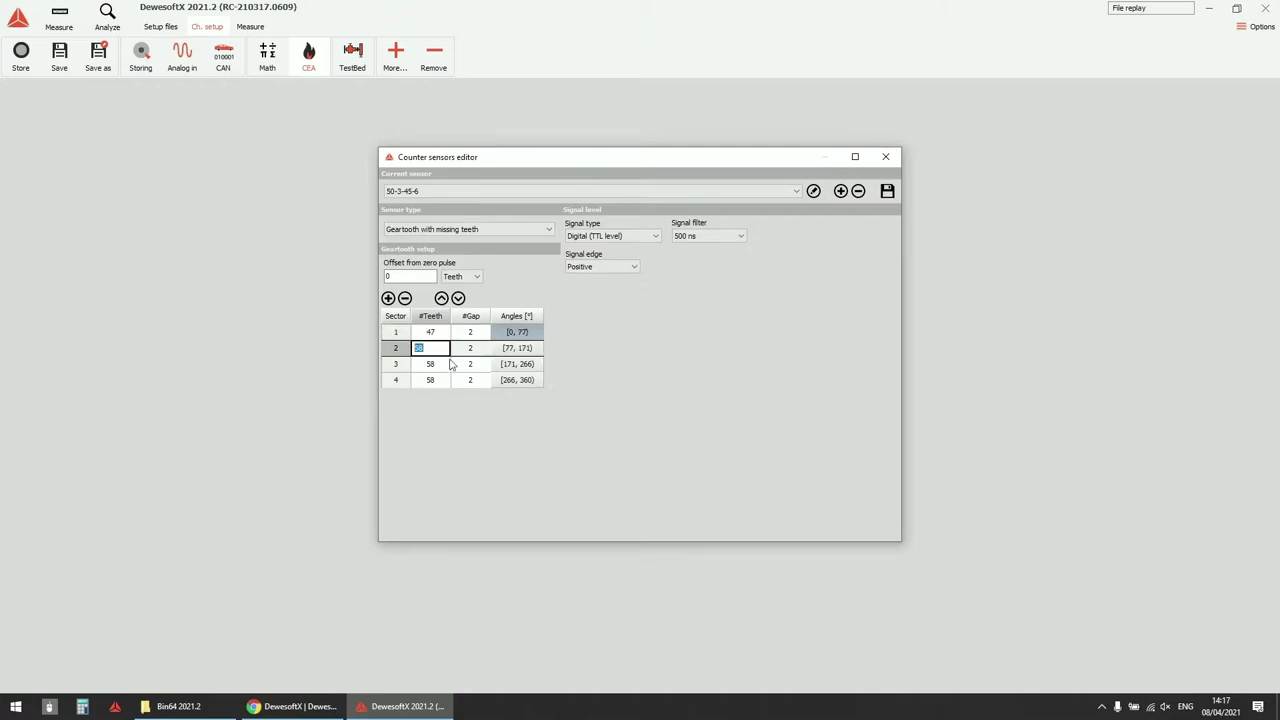
text(39)
click(478, 348)
key(Return)
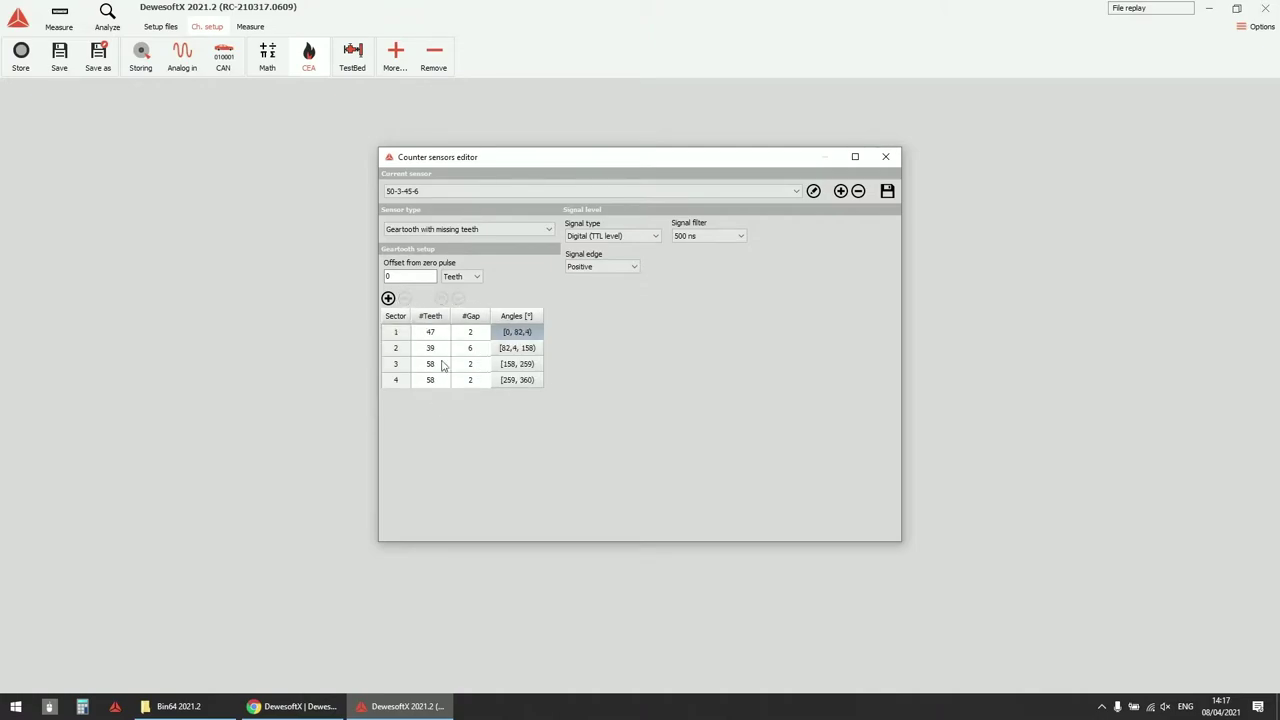
Remove sectors 3 and 4 from the tooth pattern, save the sensor and leave the counter sensors editor.
drag(443, 368, 441, 384)
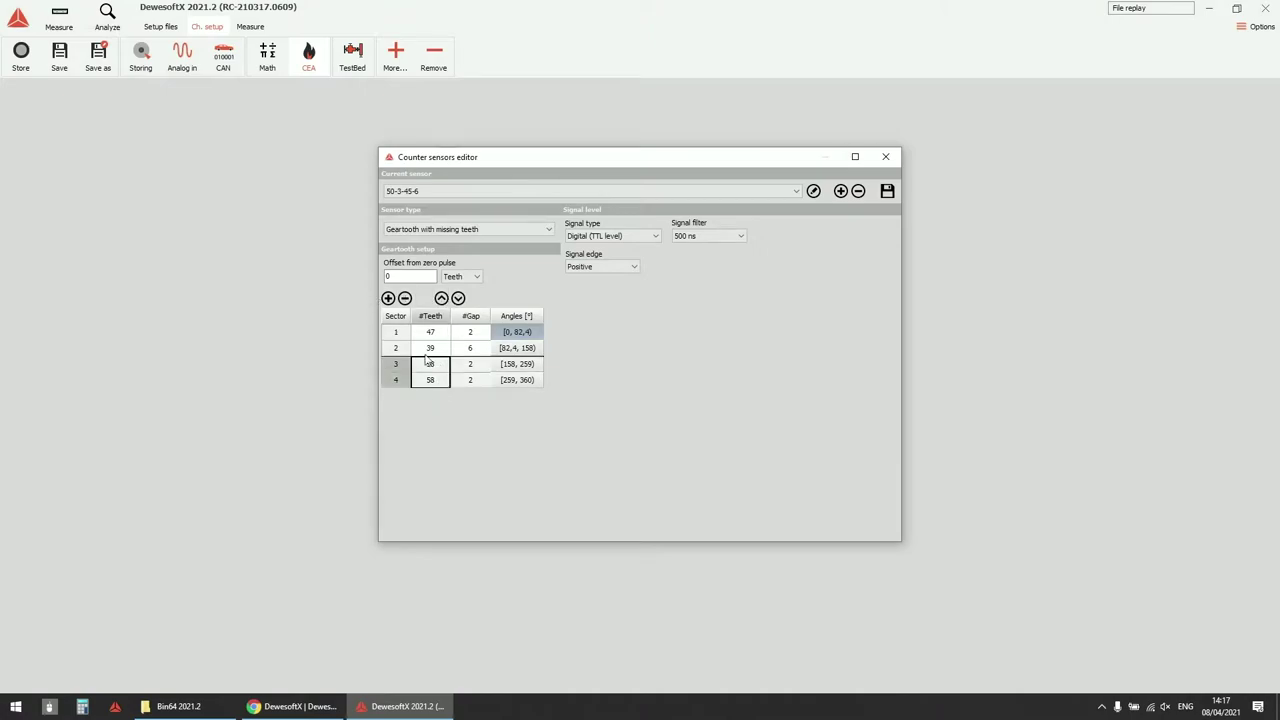
click(405, 298)
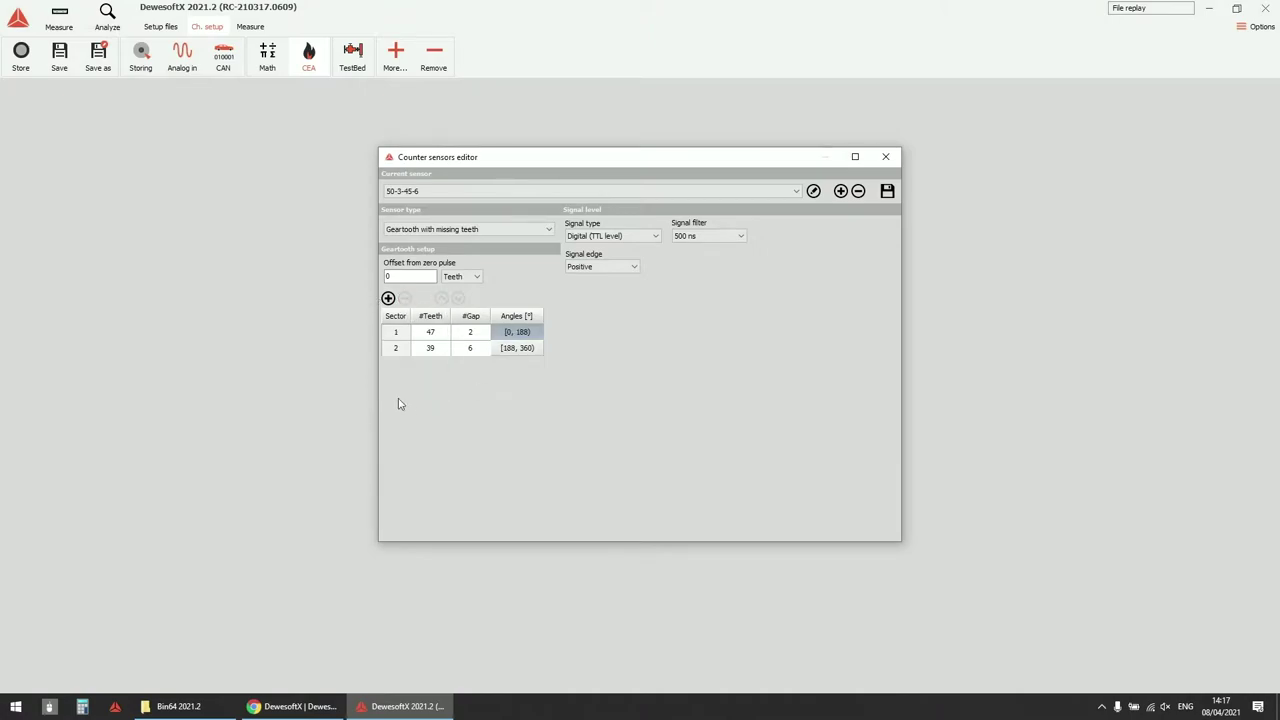
click(887, 192)
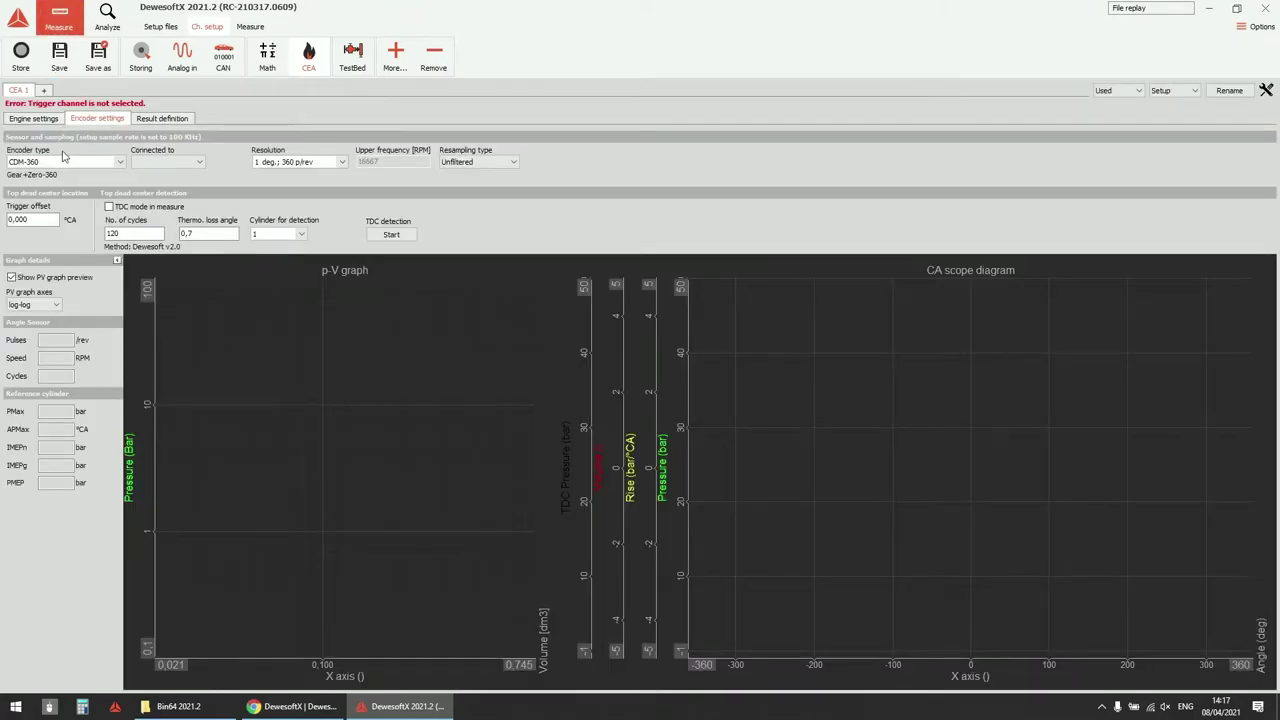
Try Encoder-512 as the encoder type and check which channels it can be connected to.
click(63, 162)
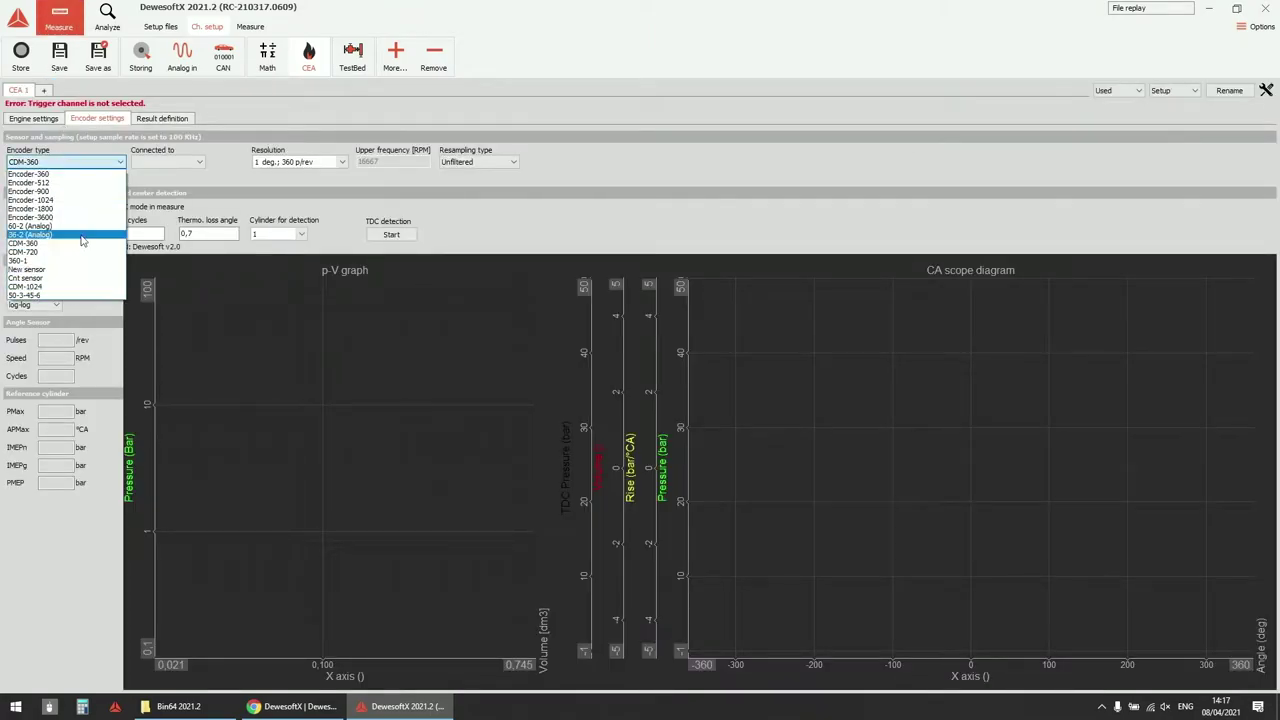
click(64, 184)
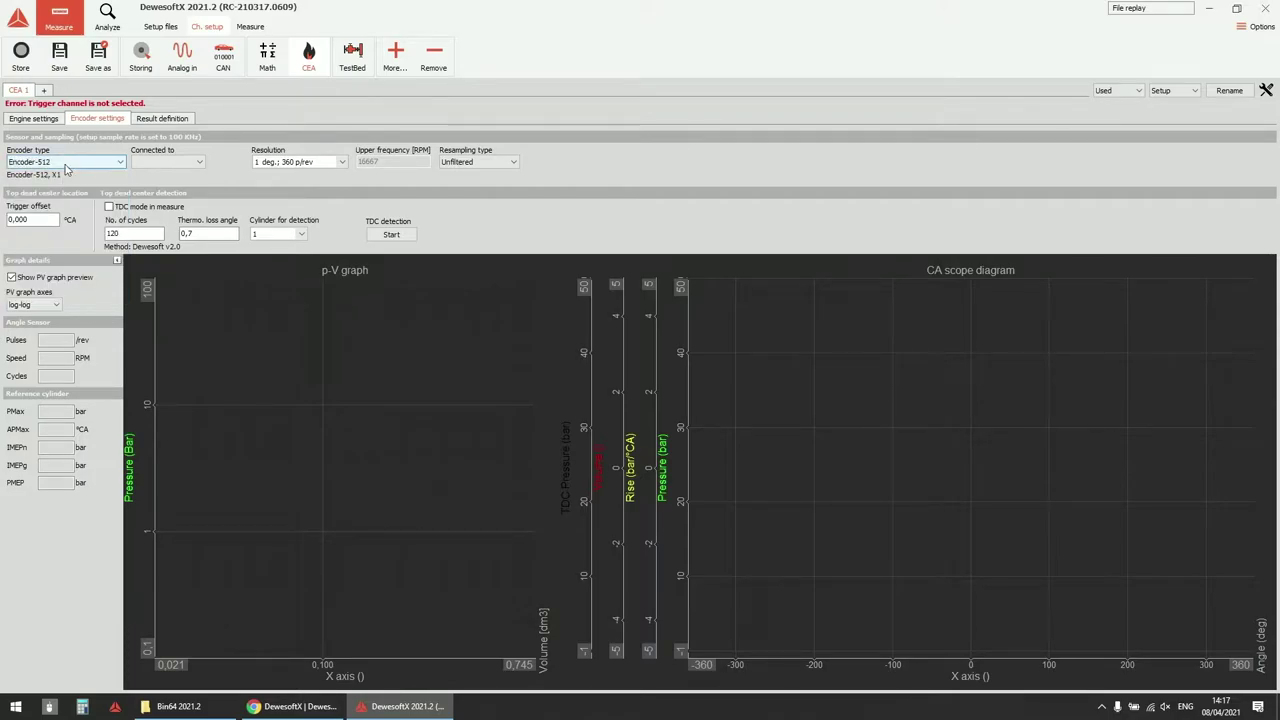
click(185, 163)
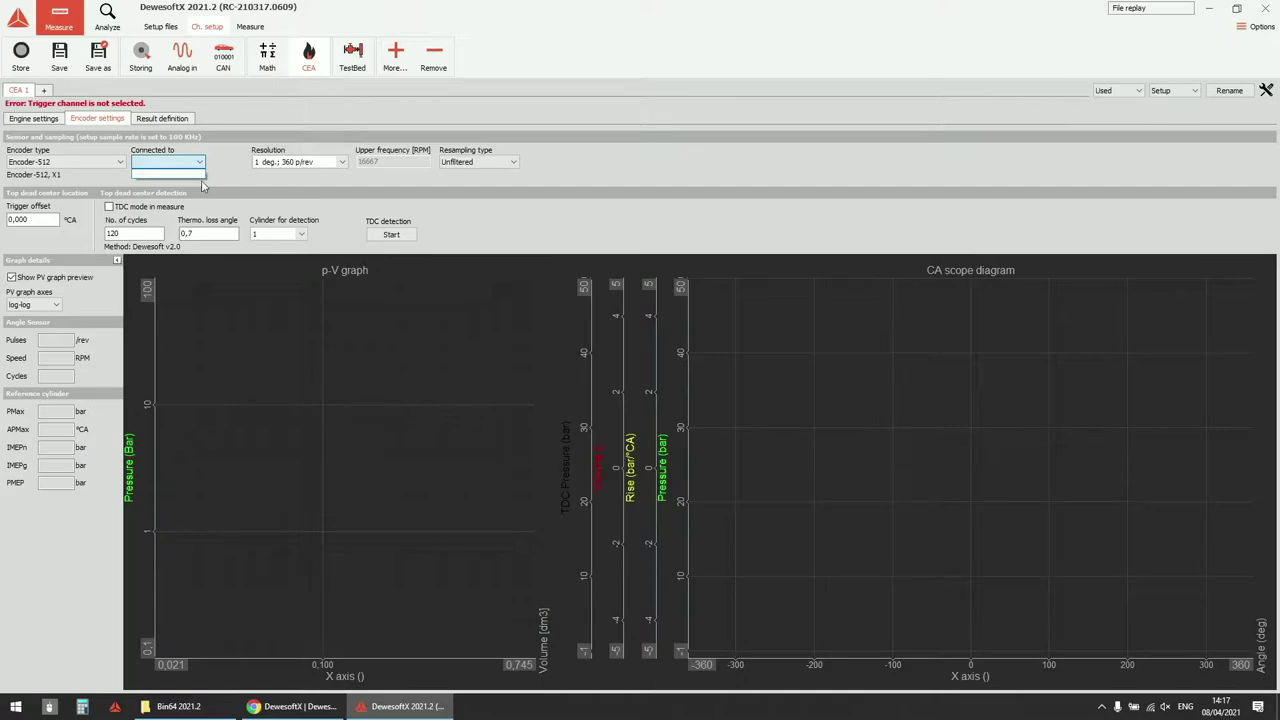
click(58, 163)
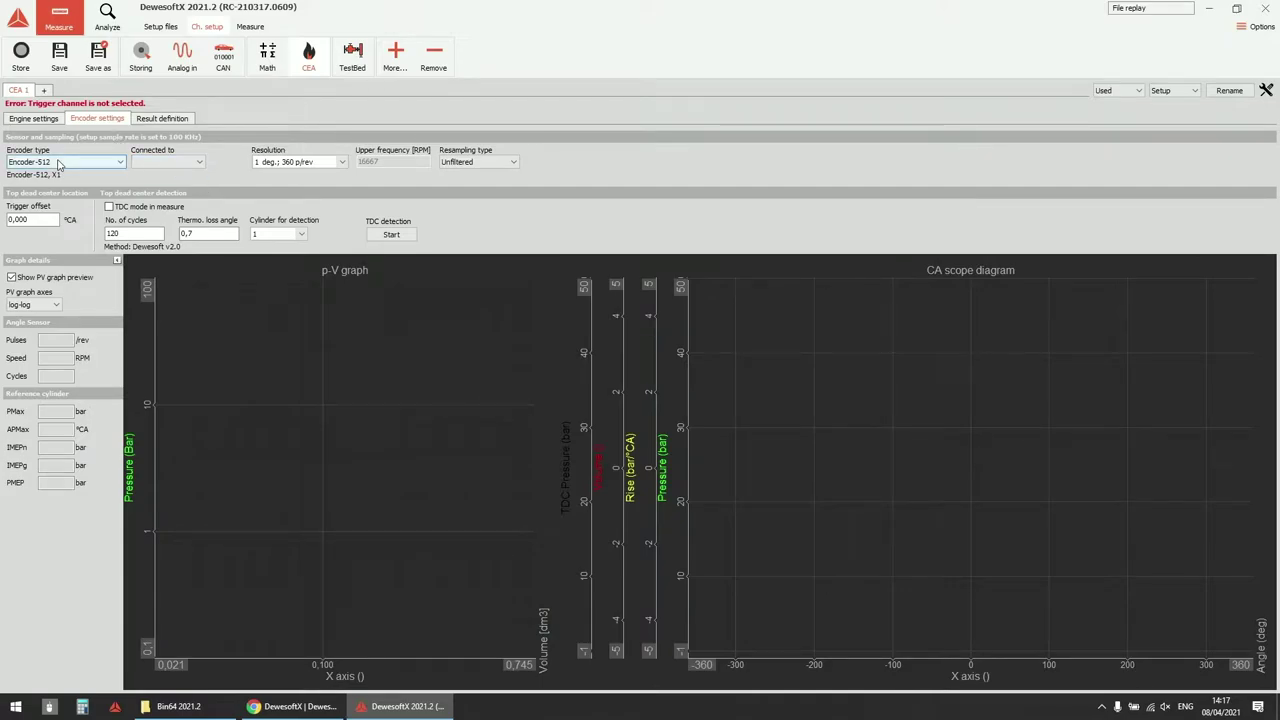
Set the encoder type to 60-2 (Analog) connected to channel 60-2, and autoscale the pressure axes of the p-V graph and CA scope.
click(58, 163)
click(30, 226)
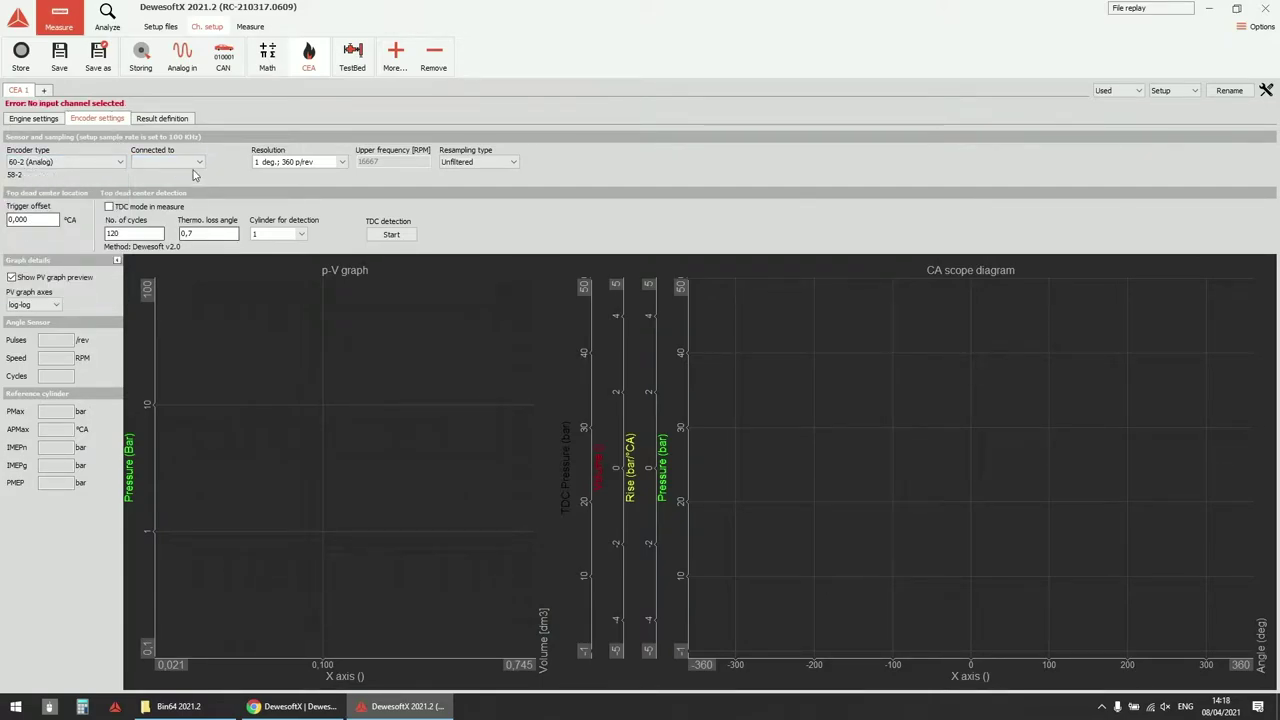
click(160, 162)
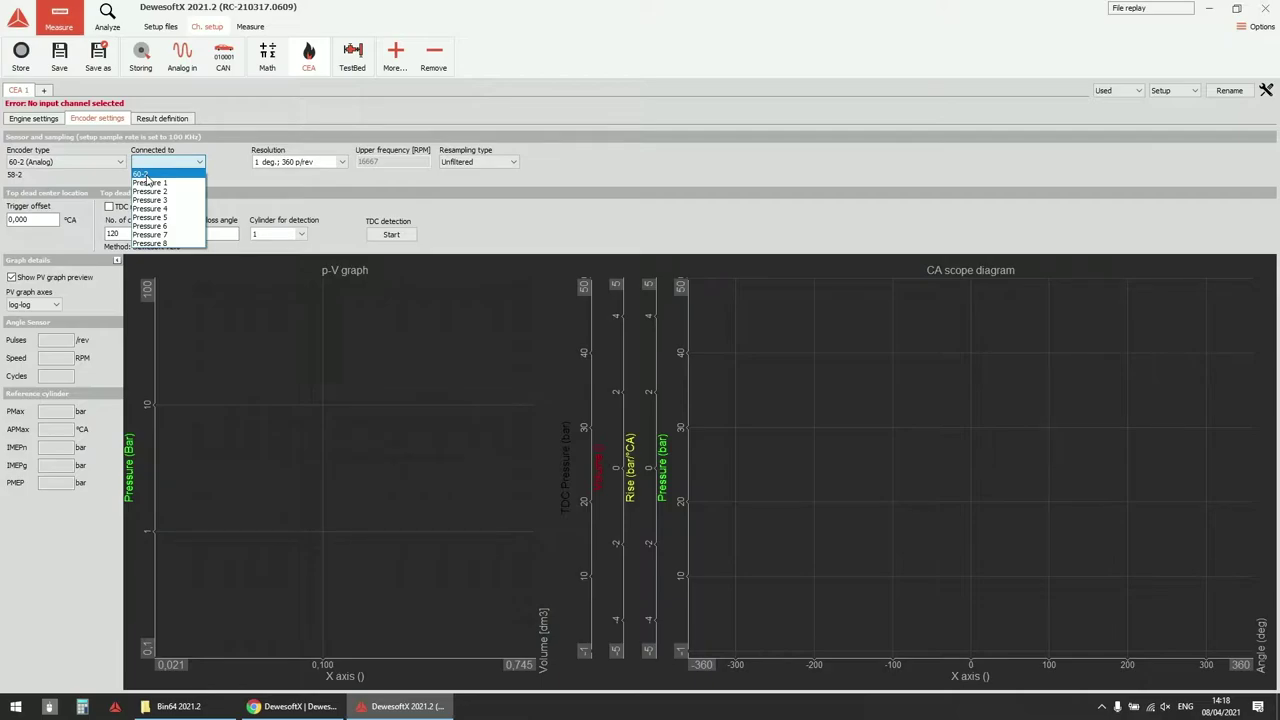
click(145, 175)
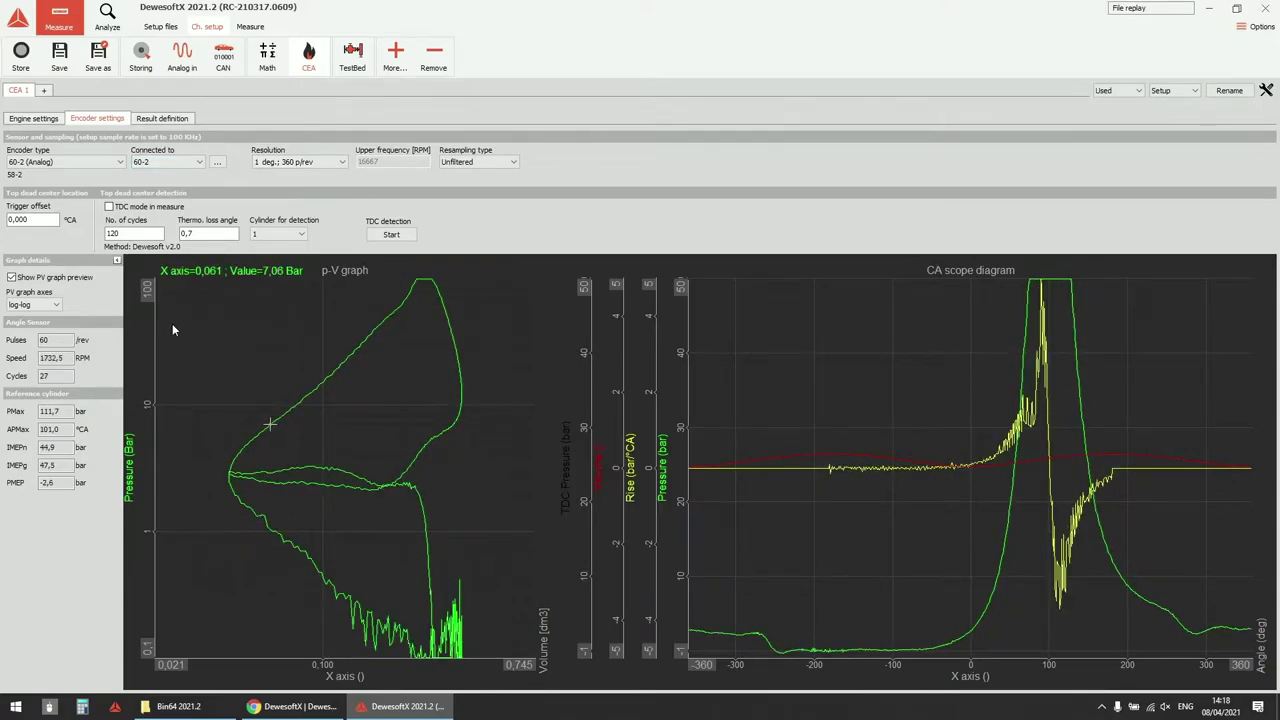
click(143, 474)
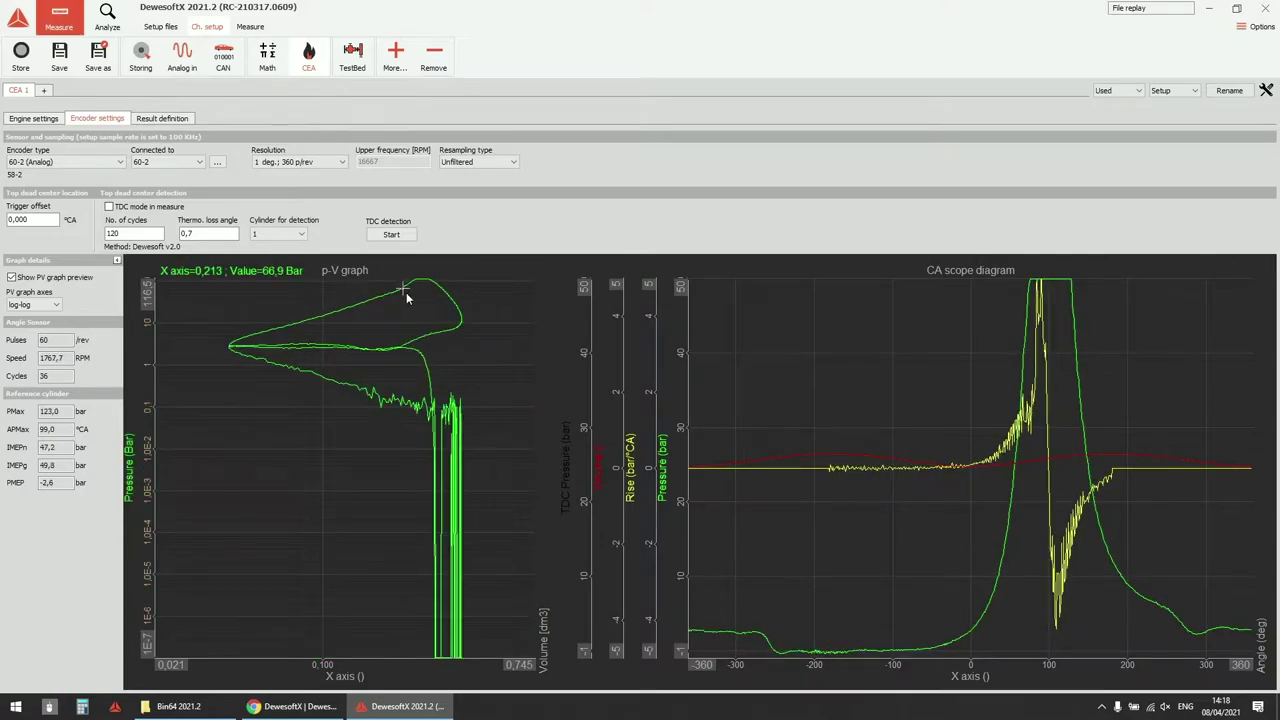
click(663, 468)
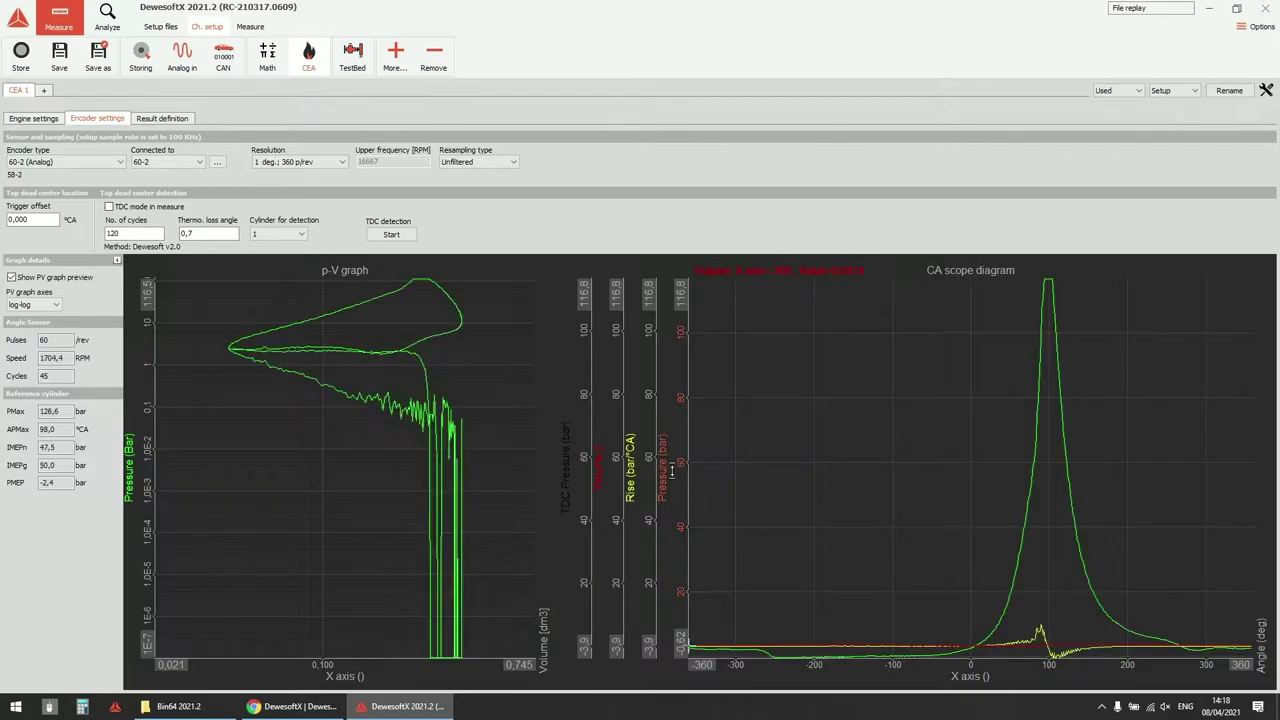
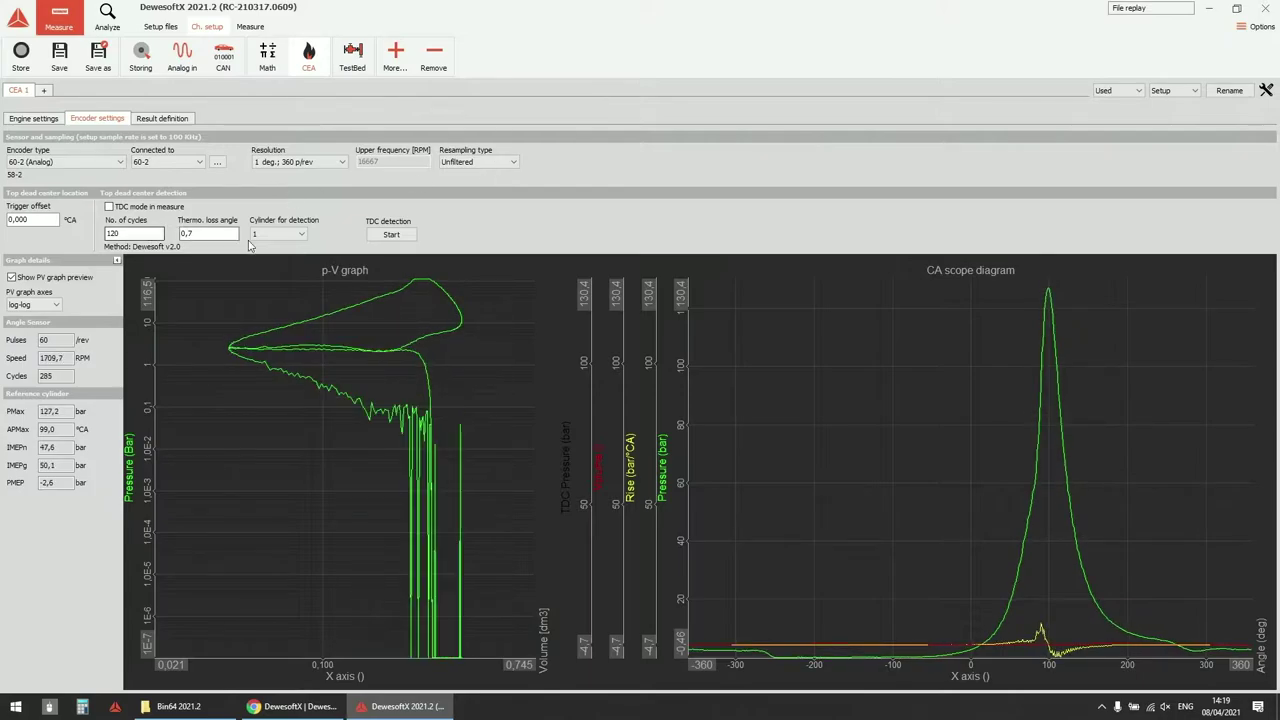
Set the number of cycles for top dead center detection to 12 and run the TDC detection.
click(135, 233)
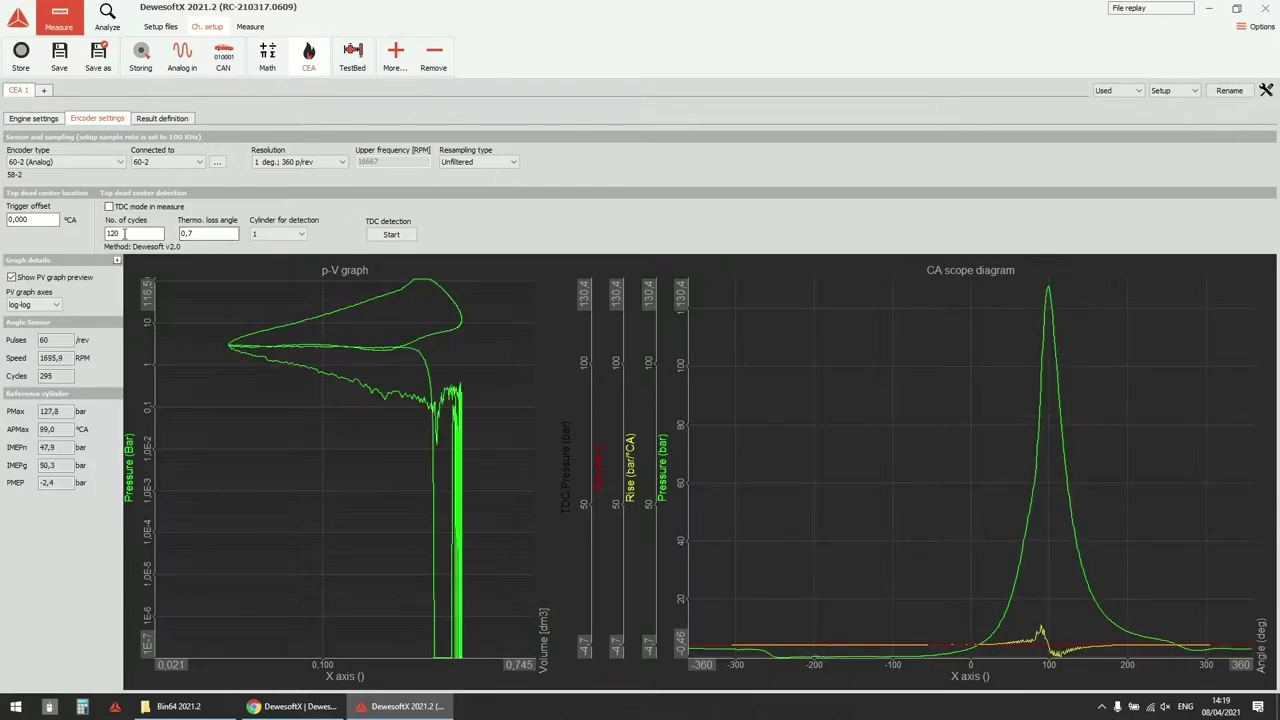
key(BackSpace)
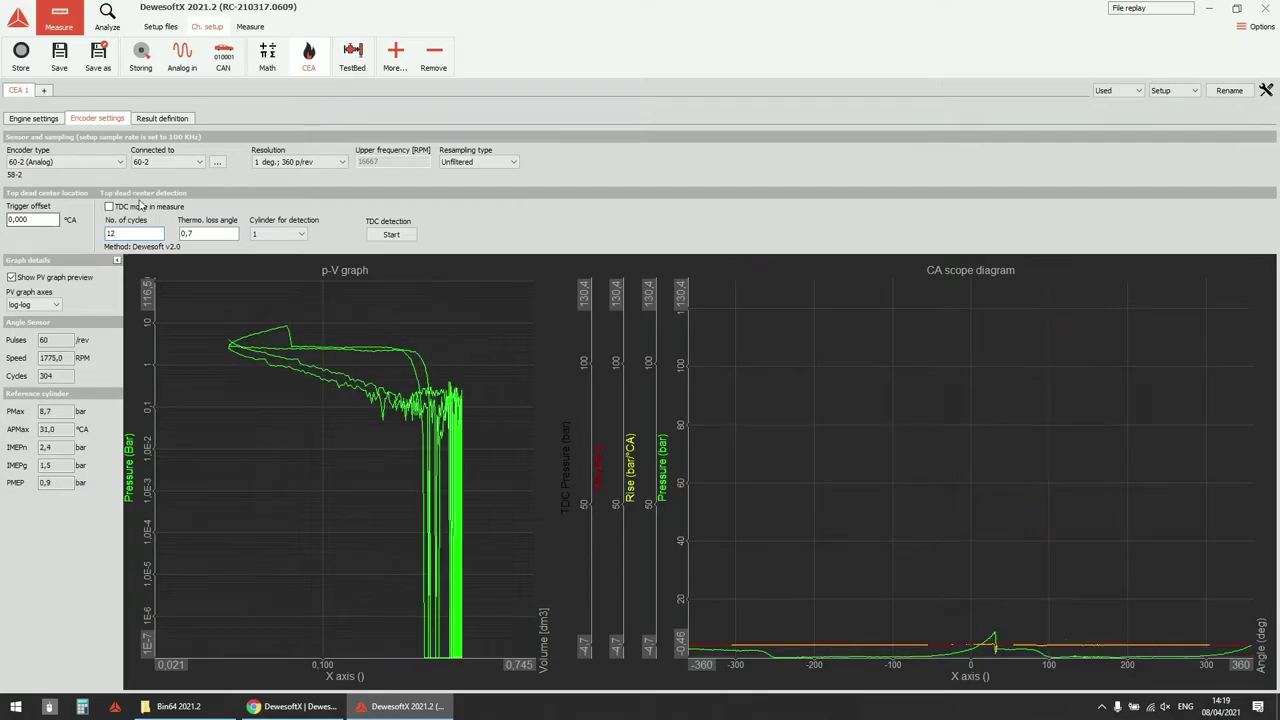
click(391, 234)
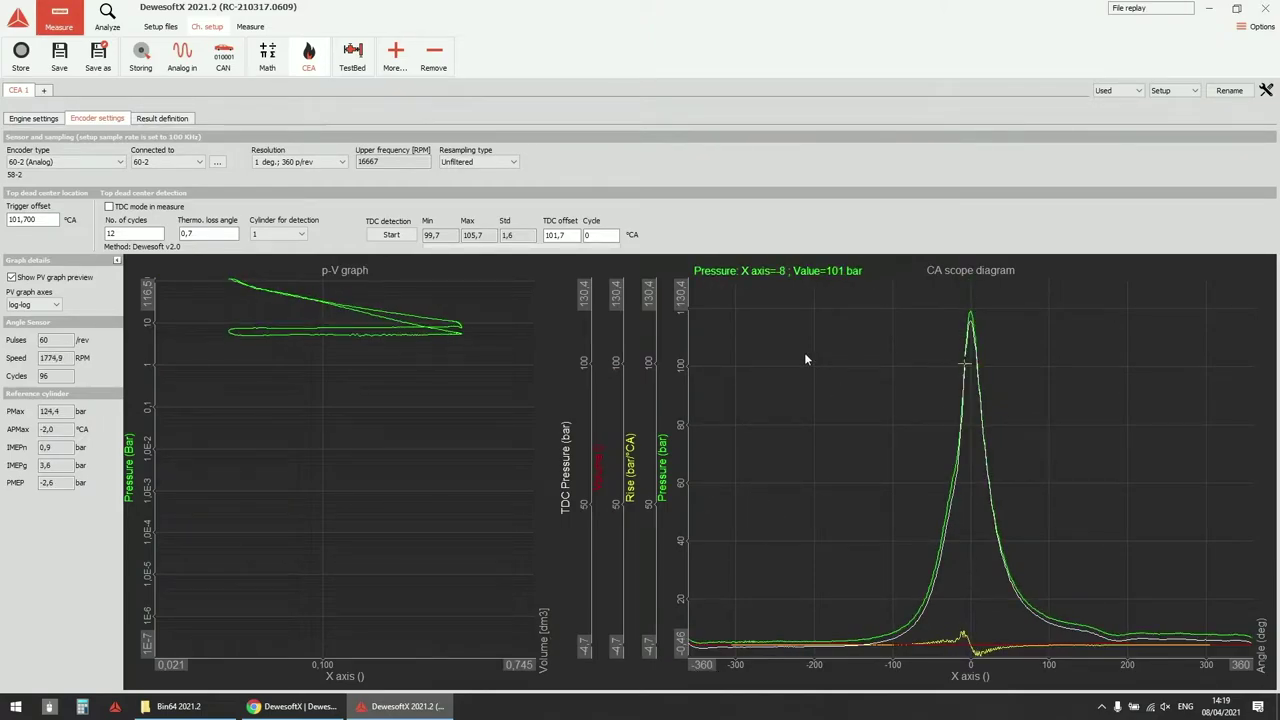
Set the trigger offset to 80 °CA and enable TDC mode in measure.
drag(58, 219, 4, 218)
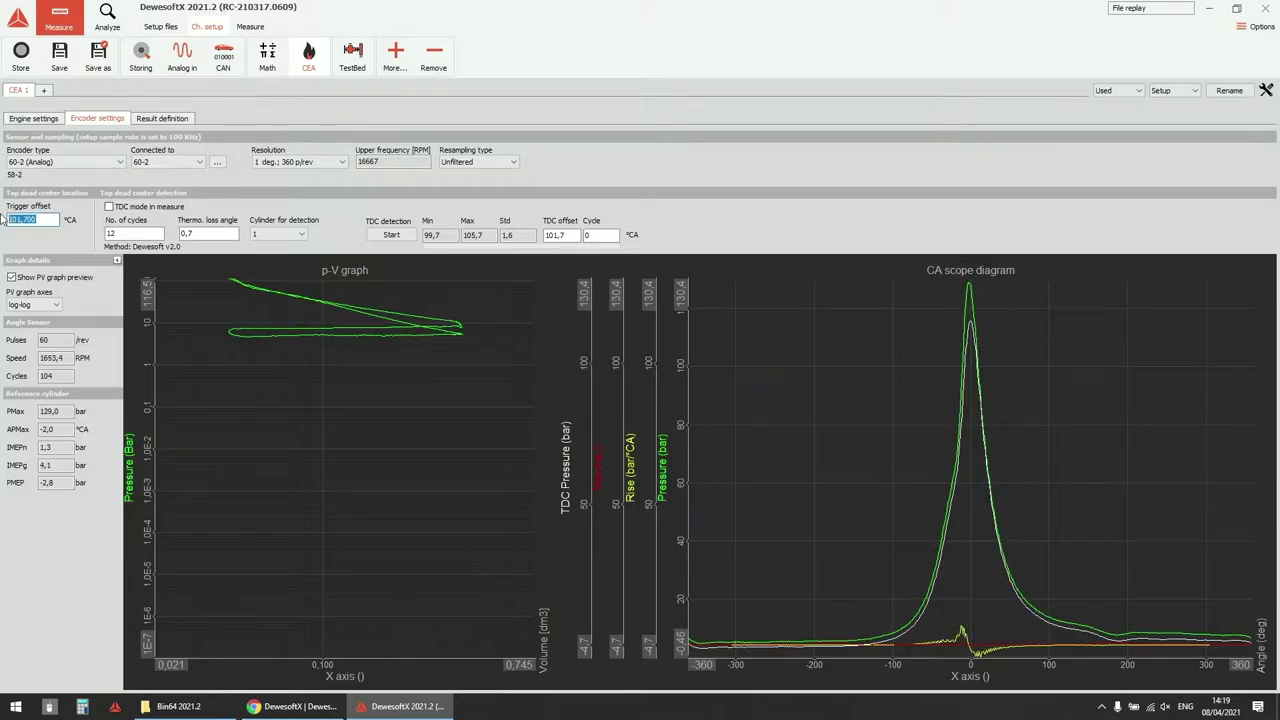
text(90)
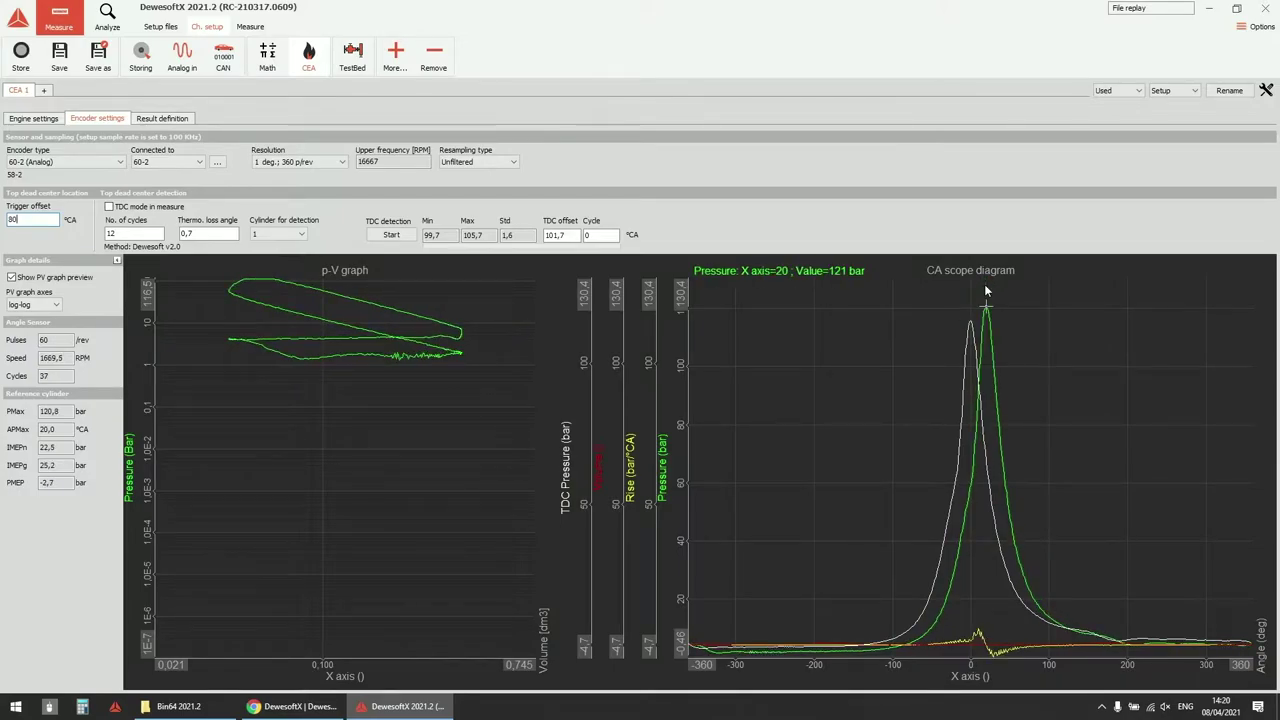
click(110, 208)
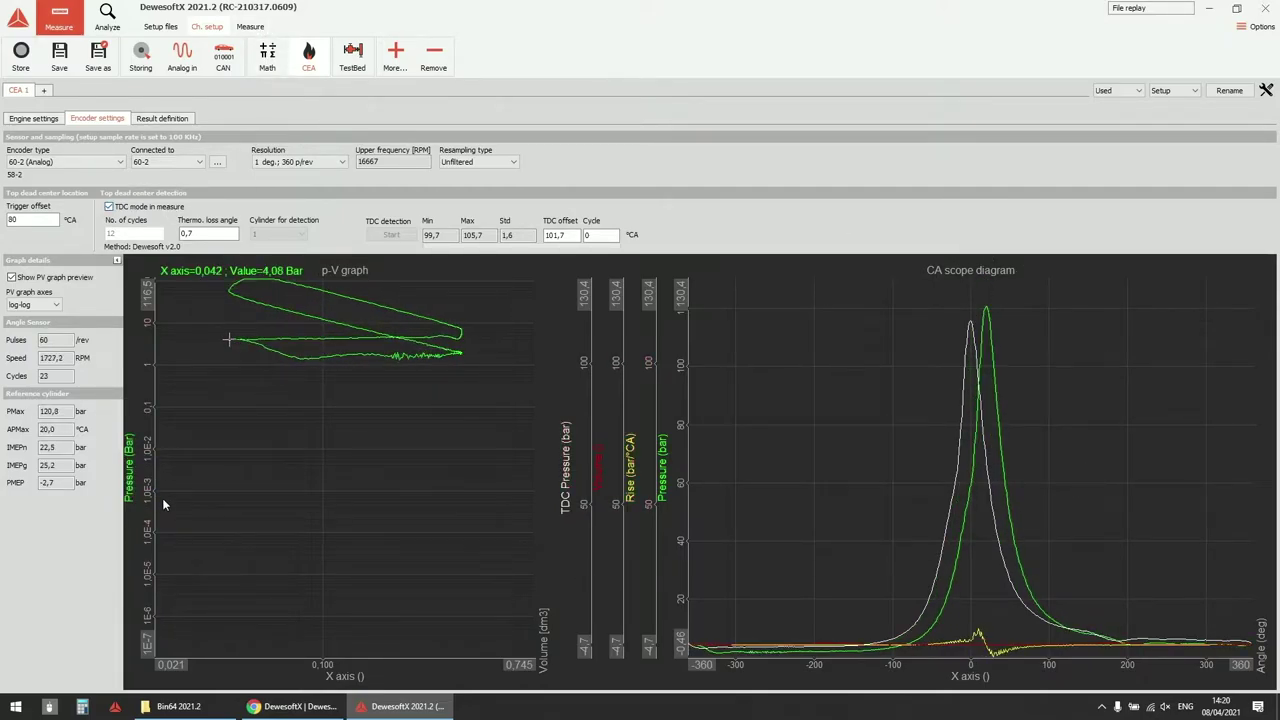
Switch to the live measurement and show the CEA 1 TDC display.
click(250, 26)
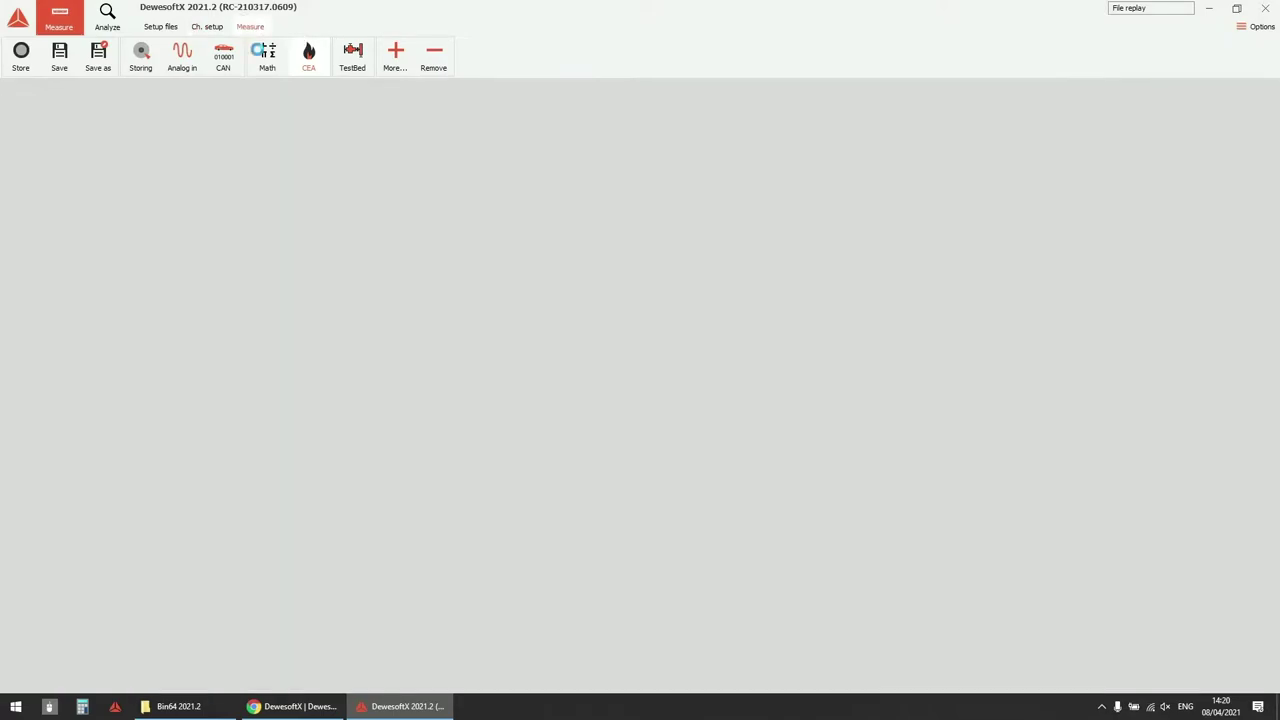
click(394, 55)
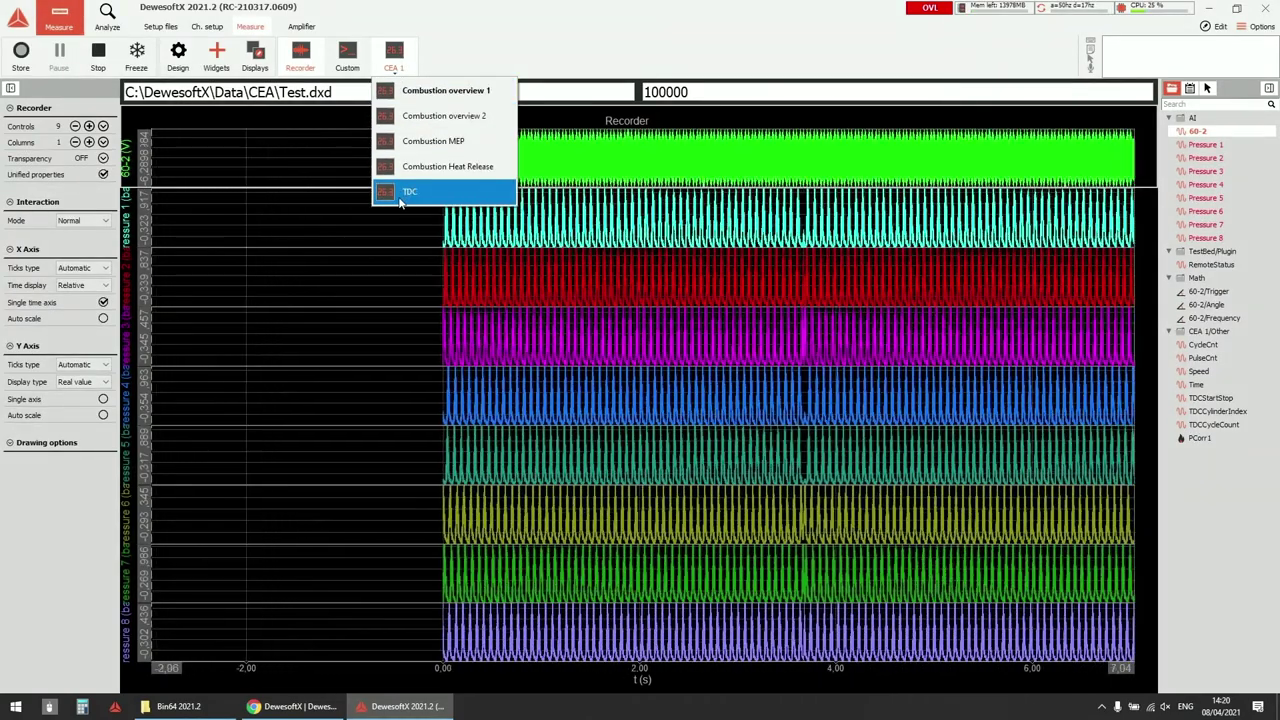
click(409, 192)
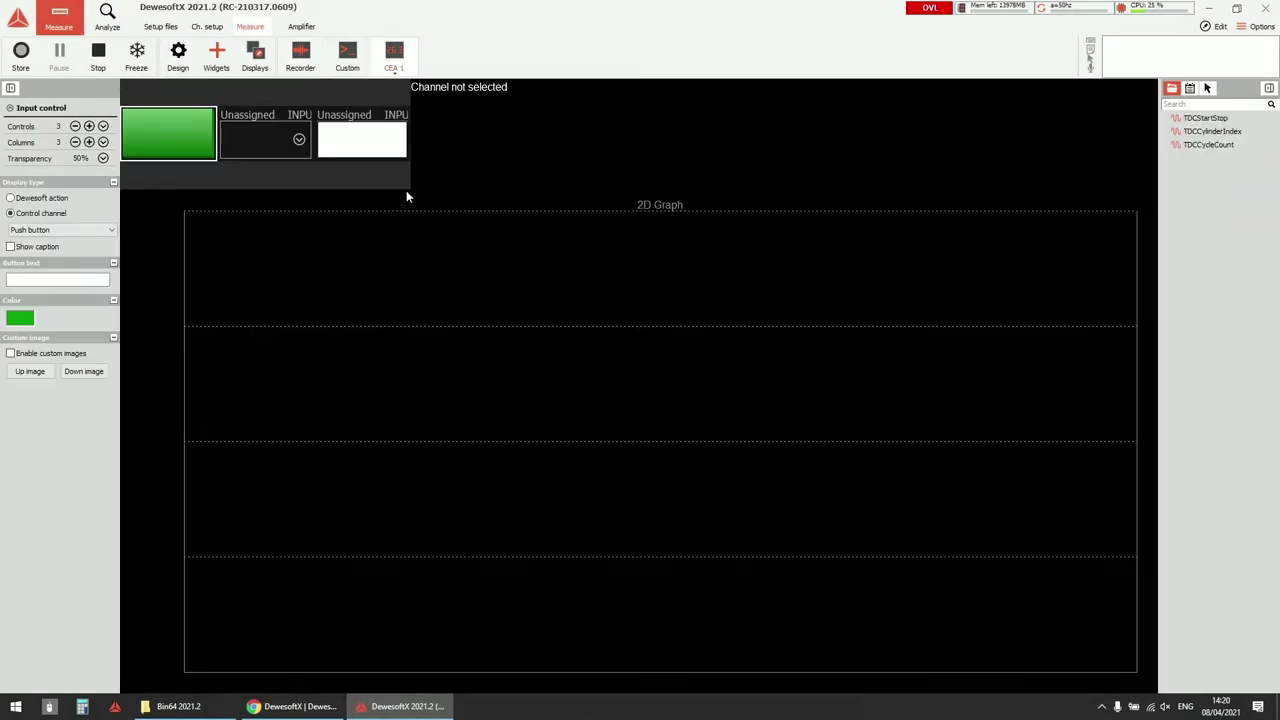
Examine the TDC display's push button, dropdown list and input field controls, stopping and restarting the measurement.
click(291, 145)
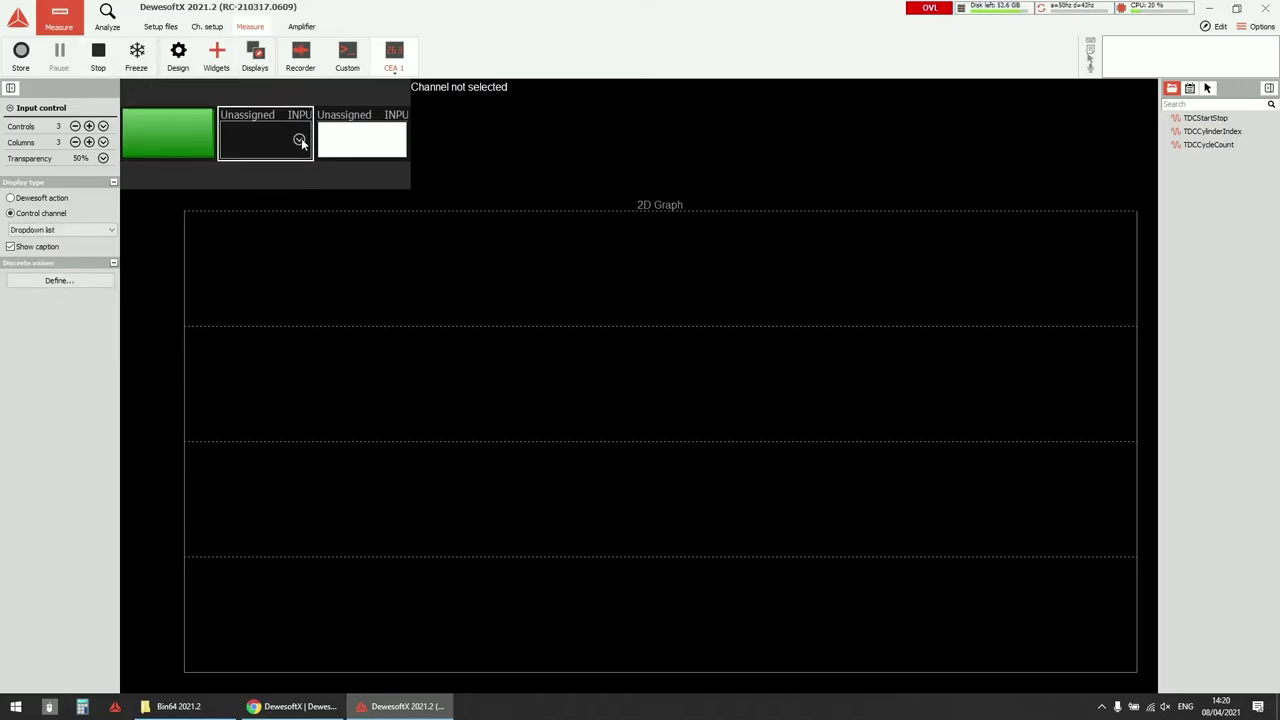
click(368, 141)
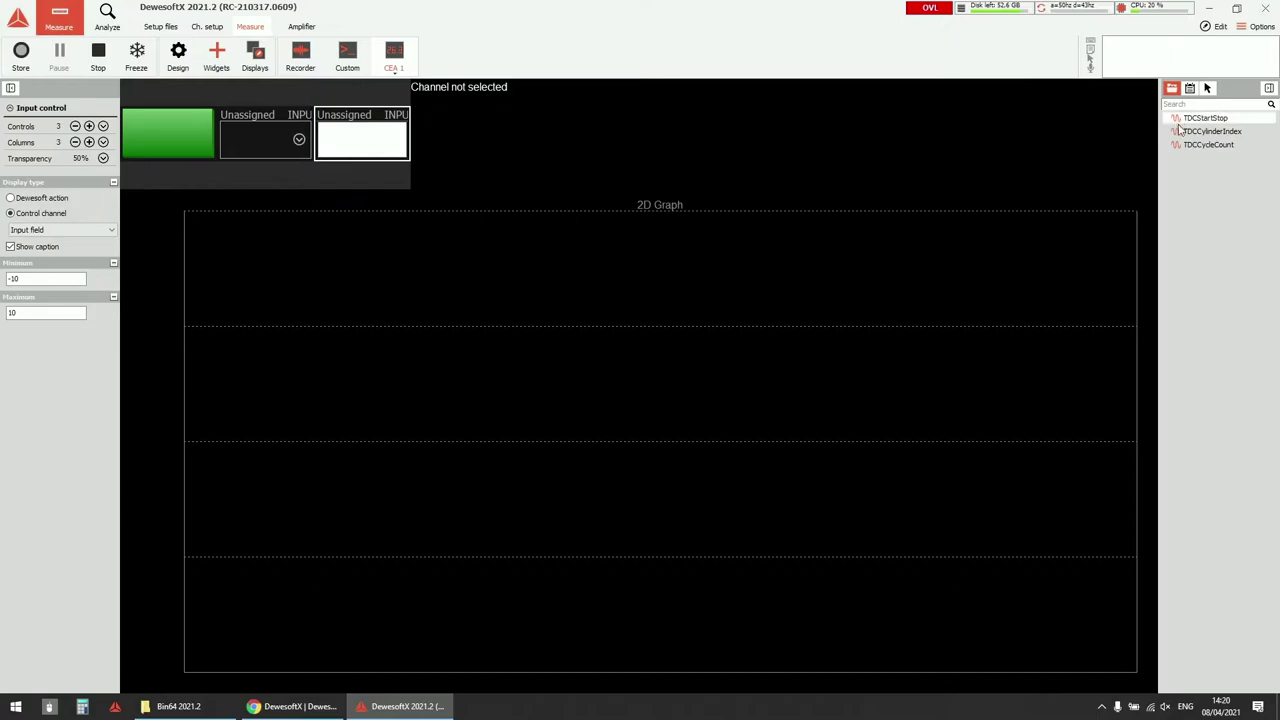
click(162, 127)
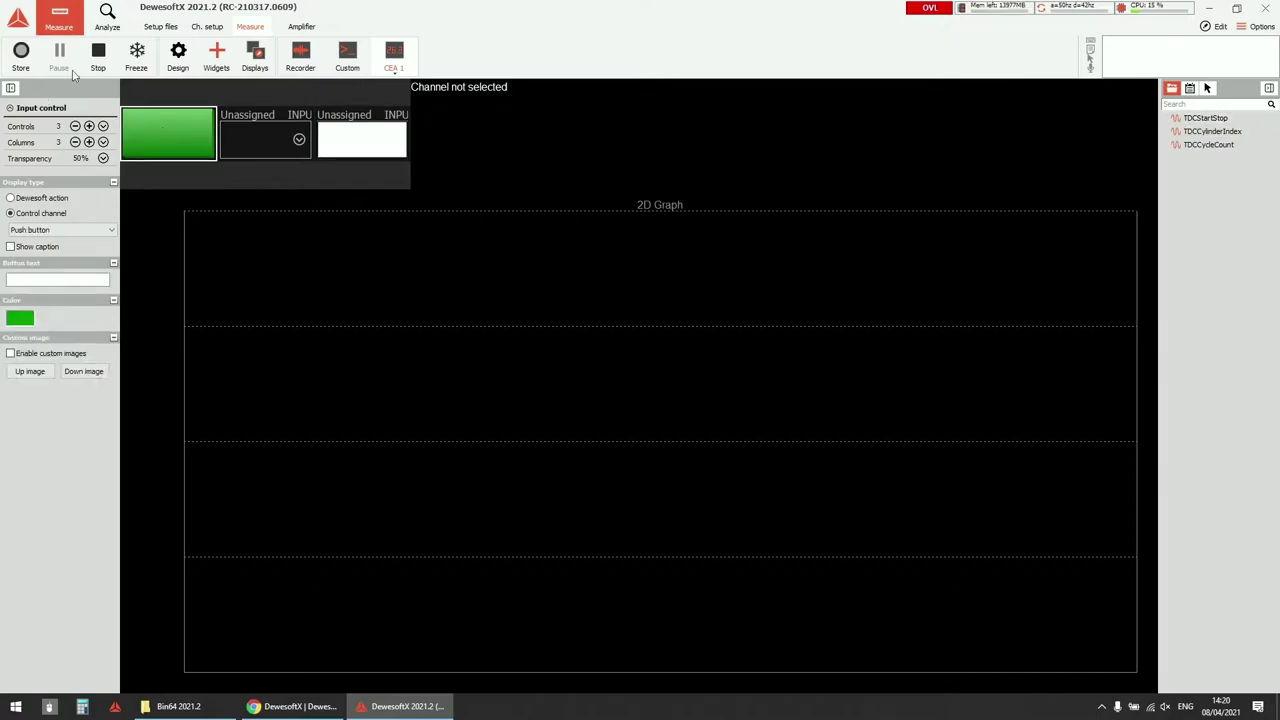
click(110, 56)
click(370, 159)
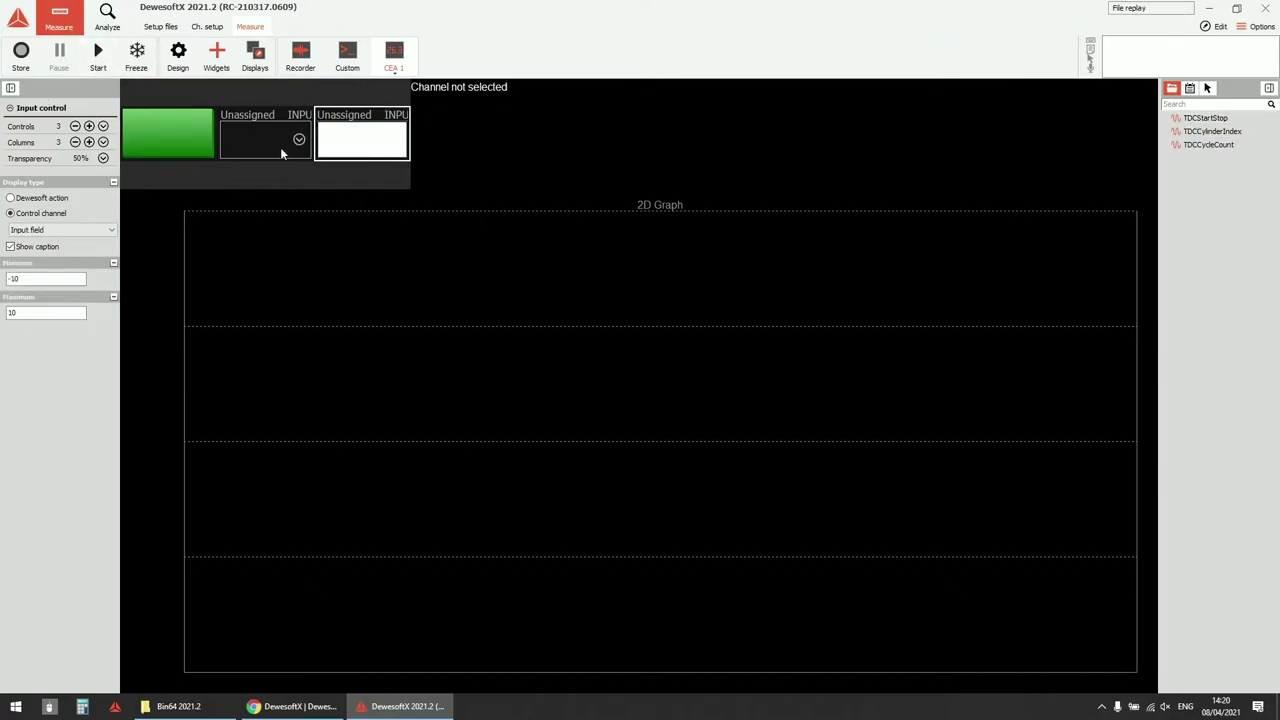
click(290, 146)
click(96, 52)
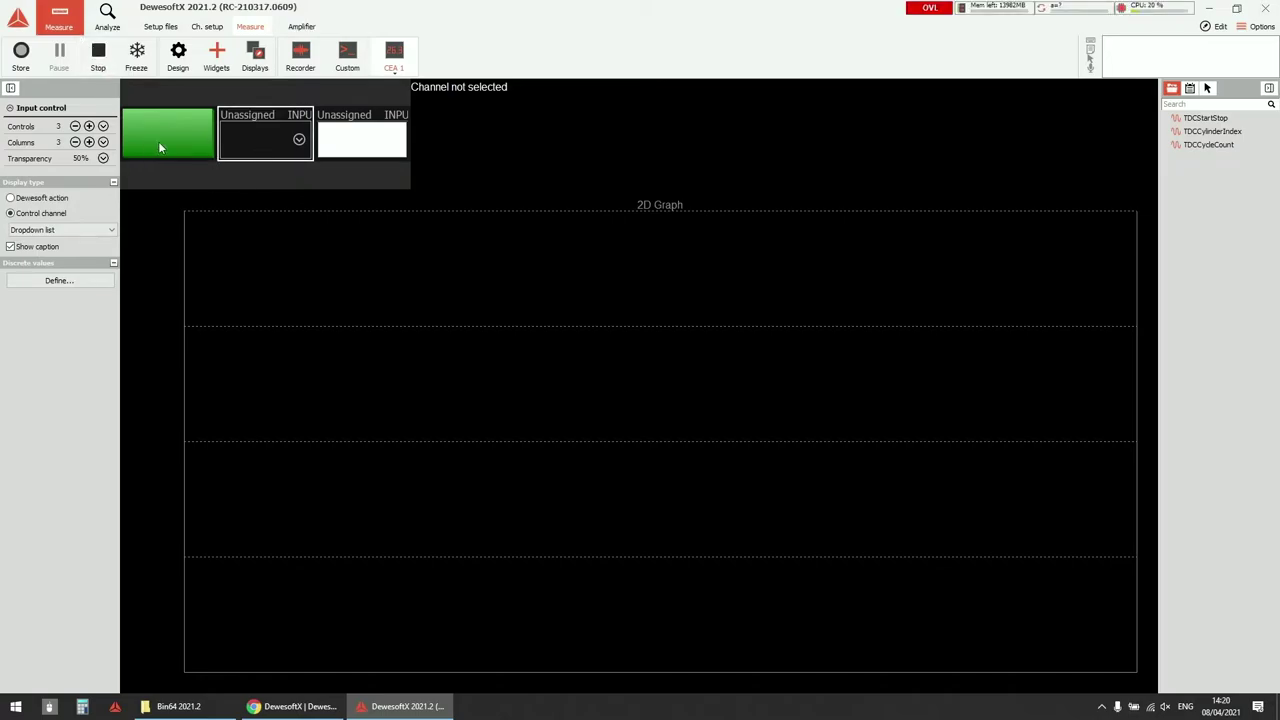
click(346, 138)
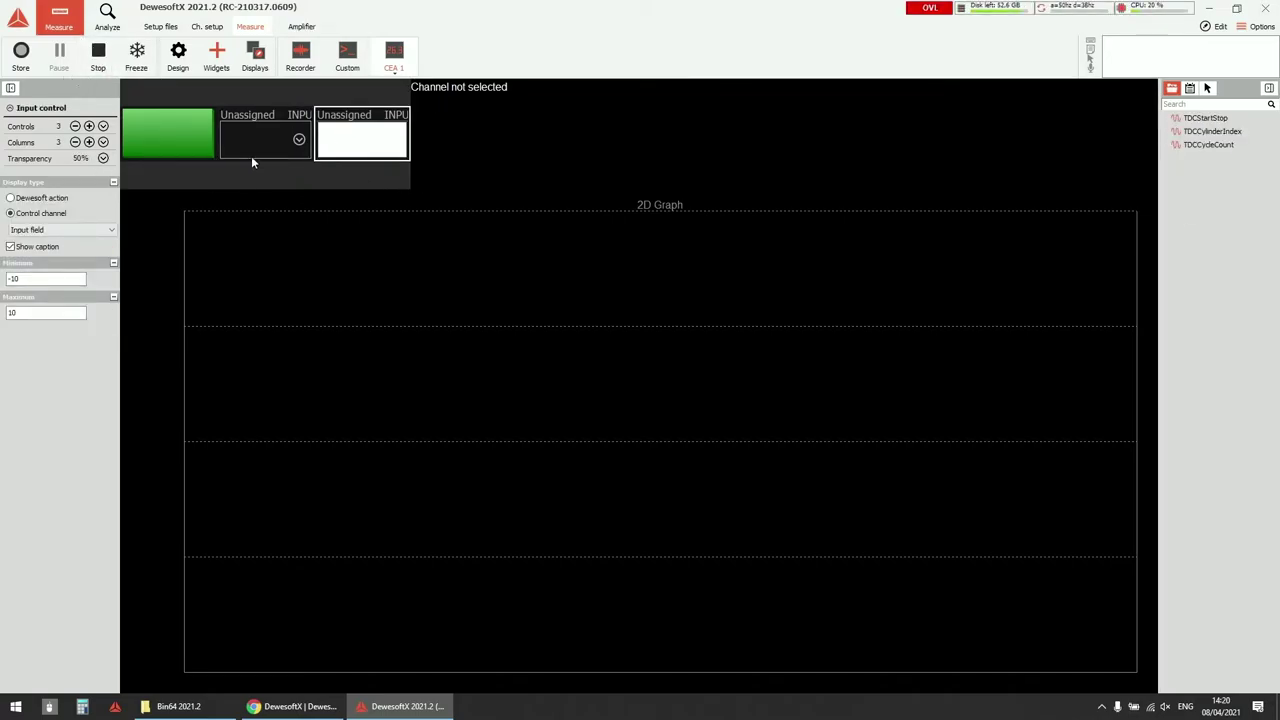
click(209, 146)
Recheck the encoder settings in the channel setup, then return to the measurement and show the Combustion overview 1 display.
click(207, 27)
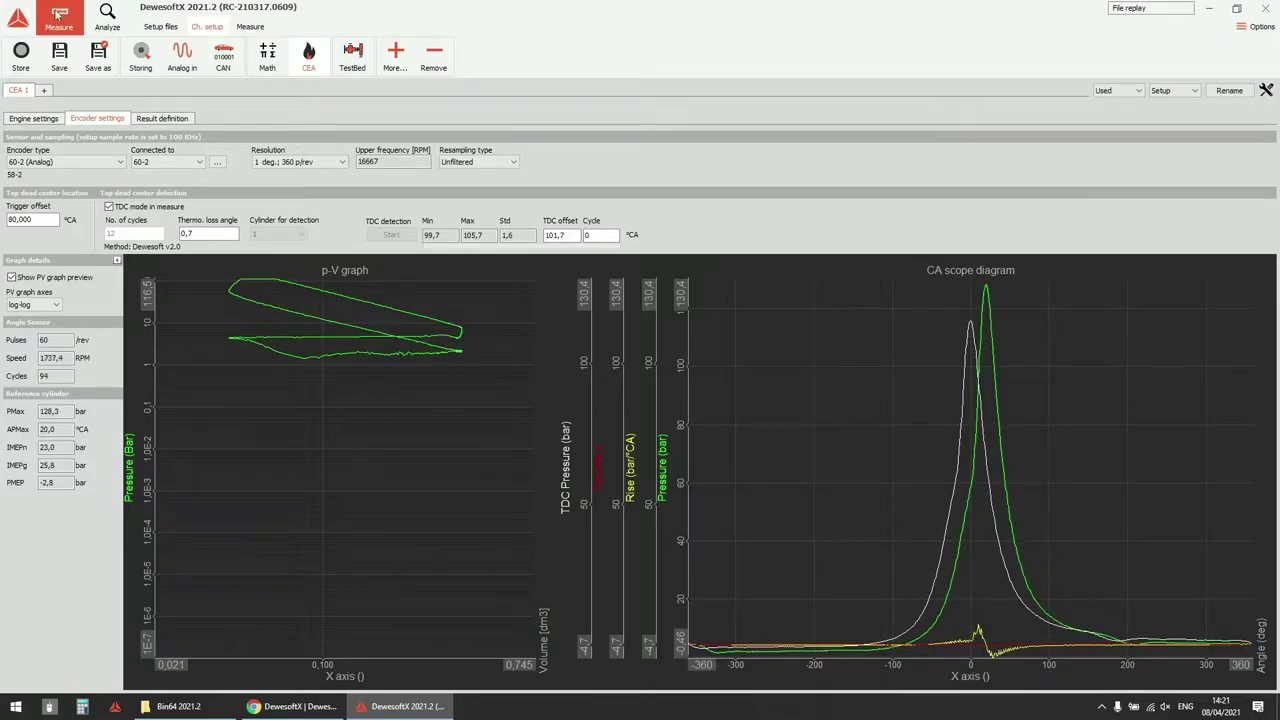
click(250, 26)
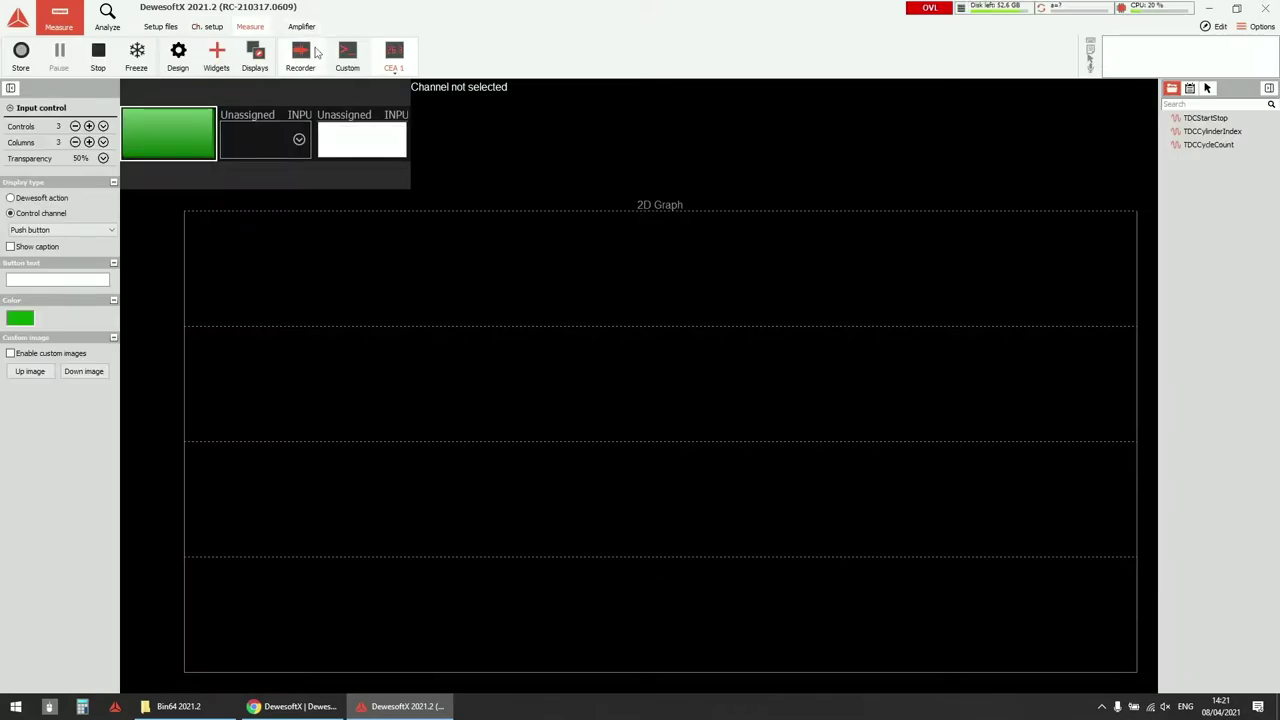
click(393, 60)
click(425, 89)
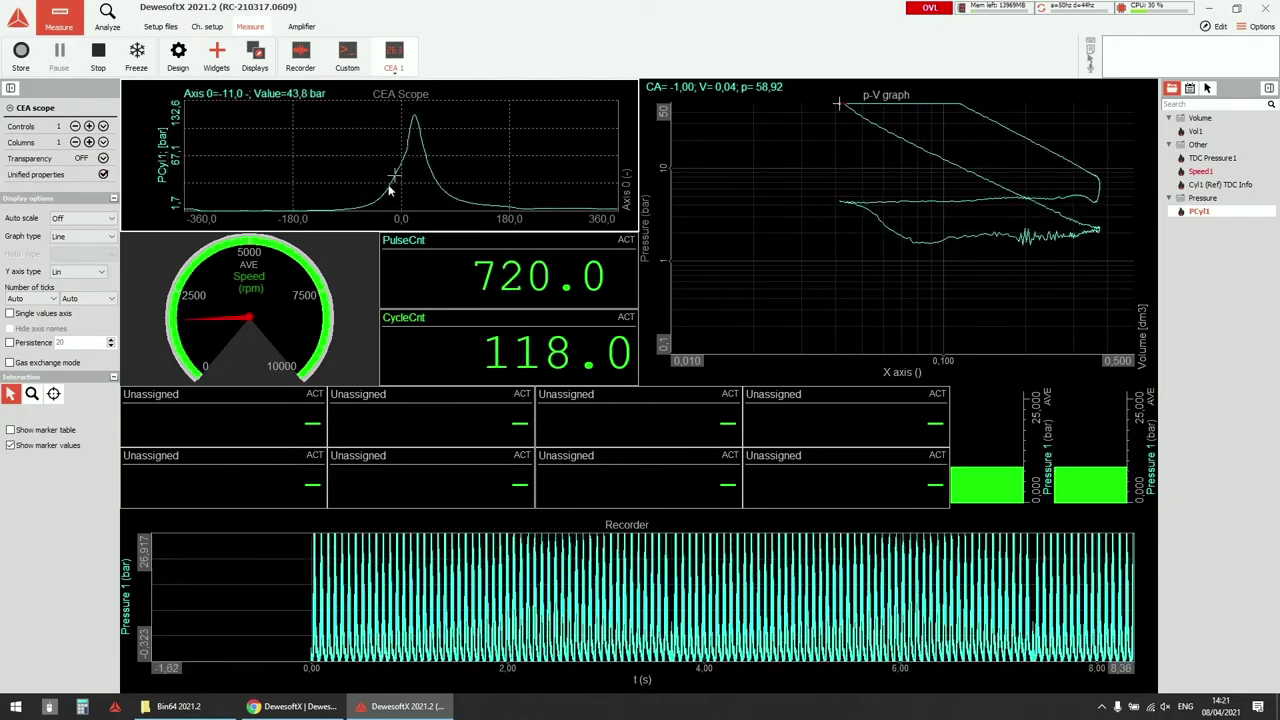
Look through the Combustion overview 2, Combustion MEP and Combustion Heat Release displays, and return to Combustion overview 1.
click(393, 55)
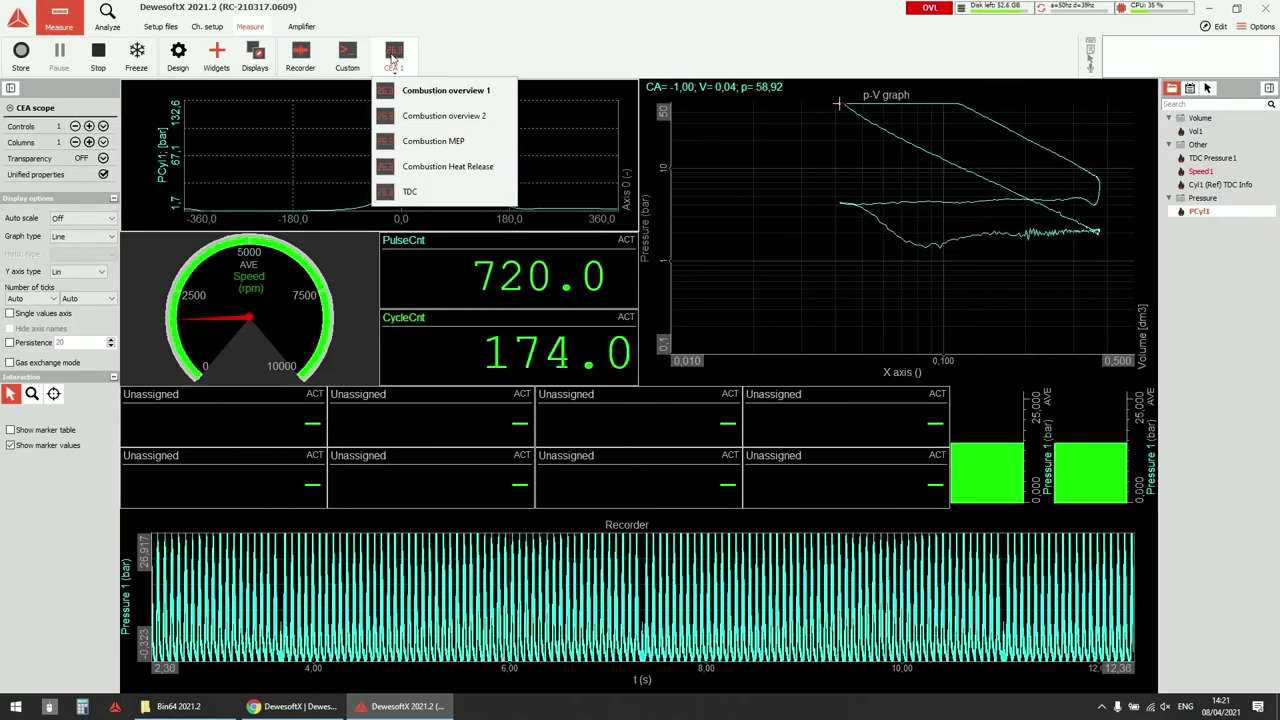
click(455, 118)
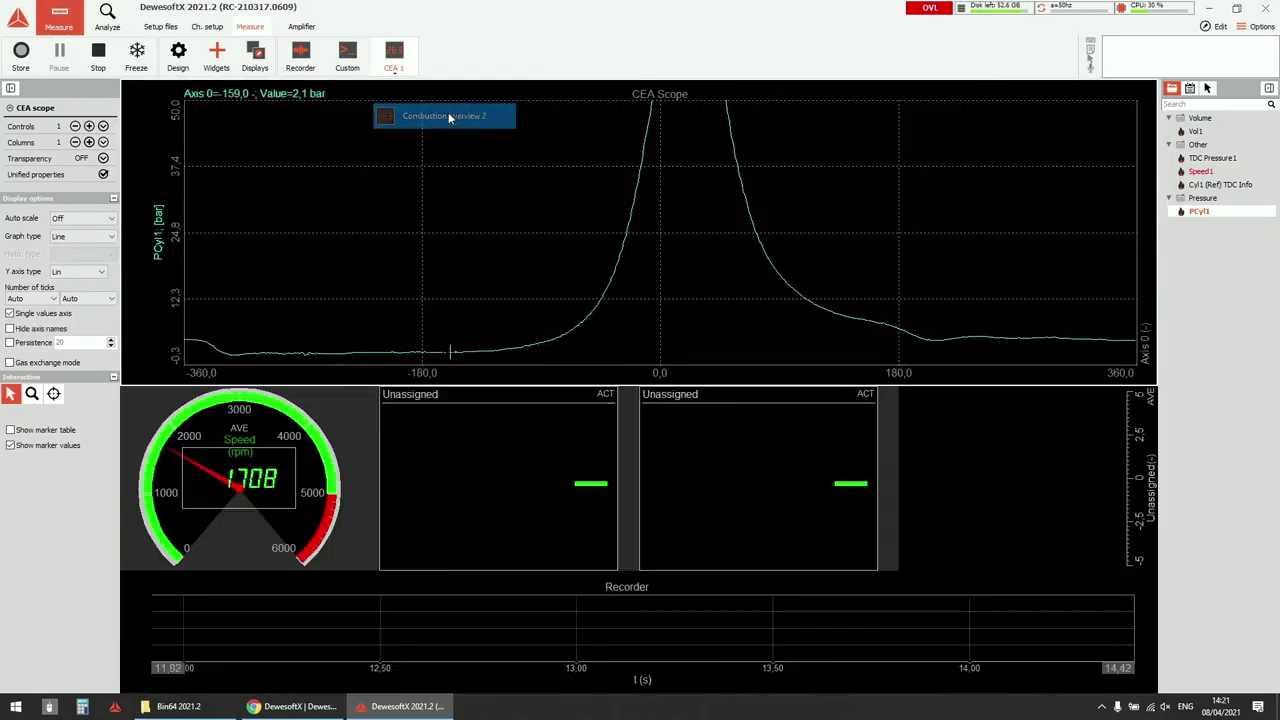
click(393, 55)
click(438, 143)
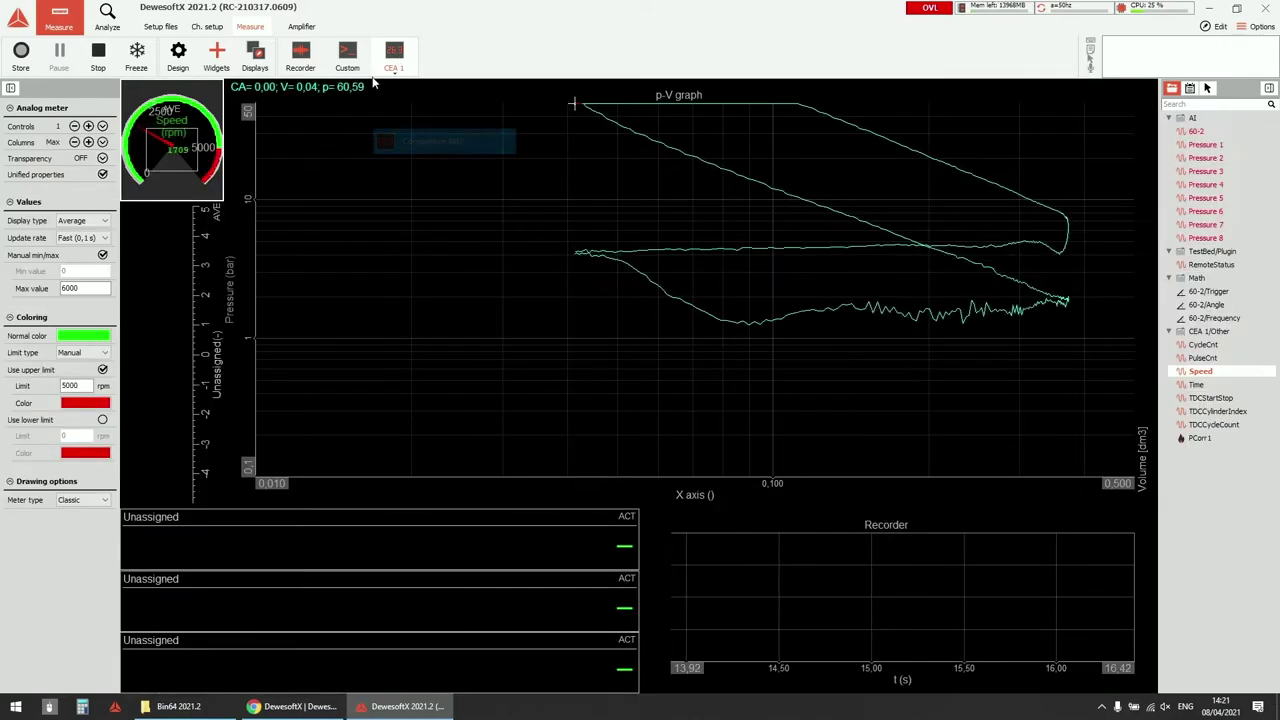
click(393, 55)
click(426, 168)
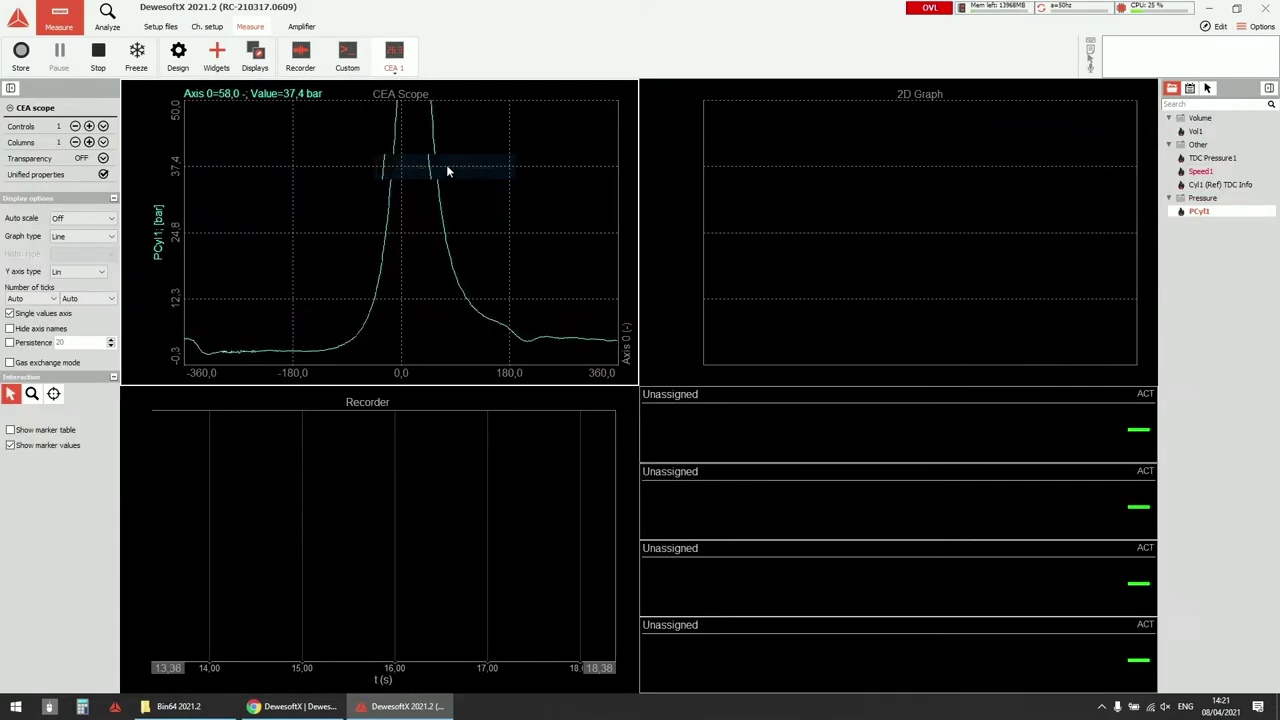
click(393, 55)
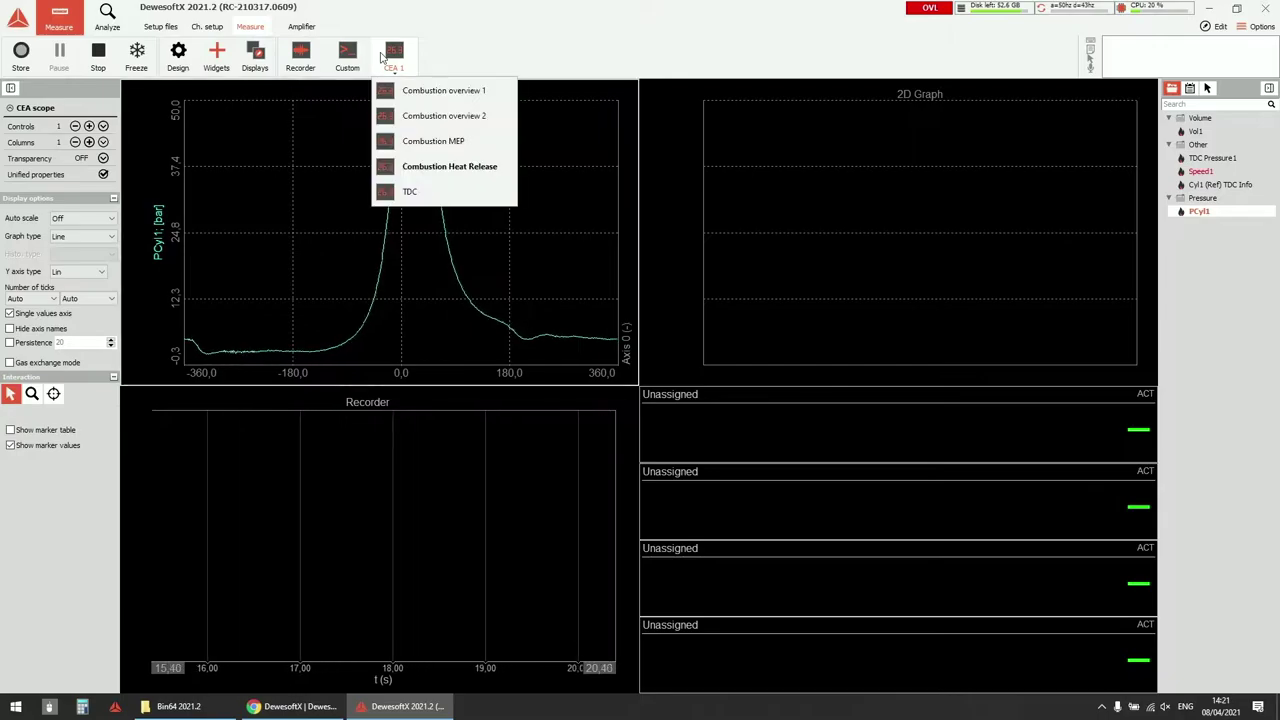
click(440, 91)
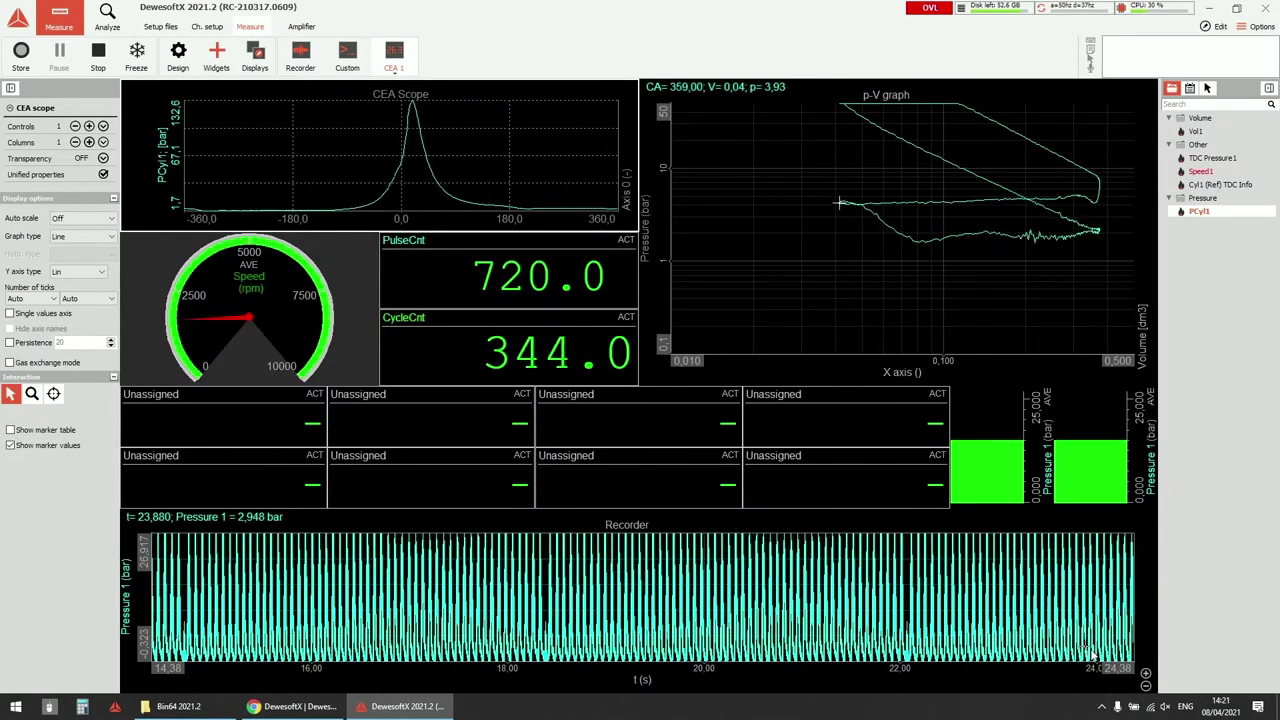
Shorten the recorder's time span, freeze the measurement, and autoscale the pressure axes of the recorder and CEA scope to inspect the cycles.
click(1146, 677)
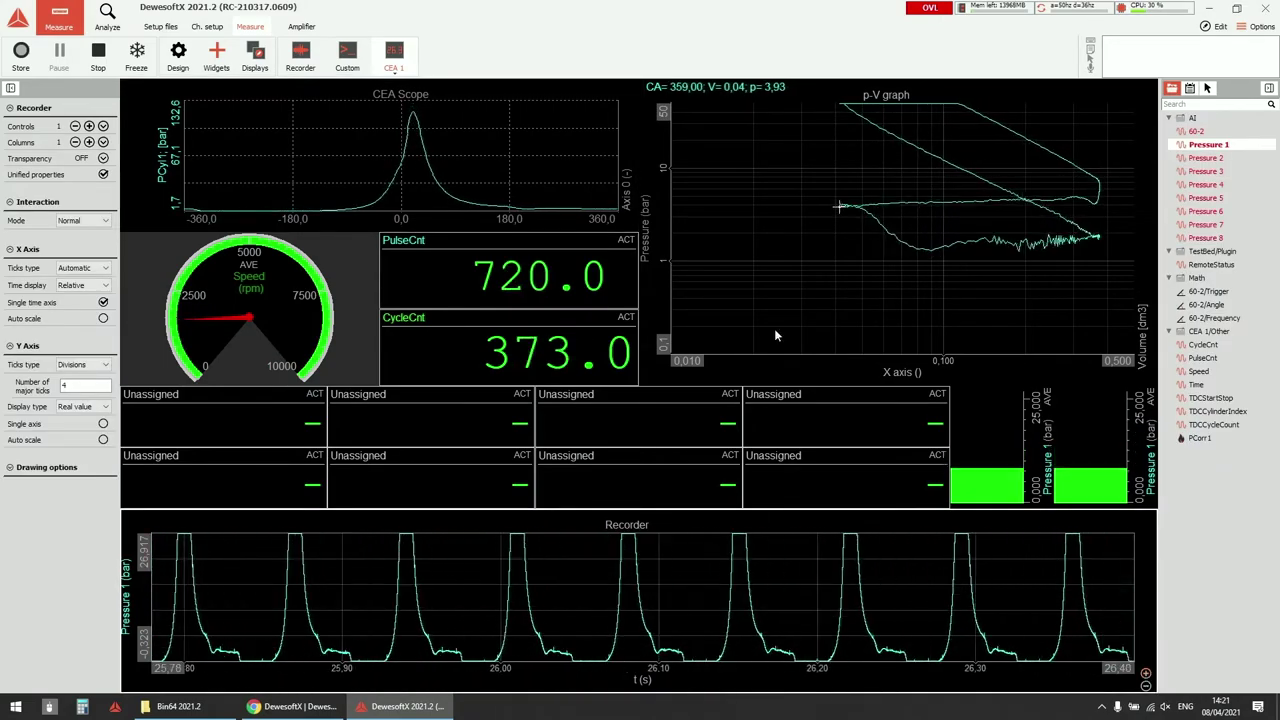
click(283, 648)
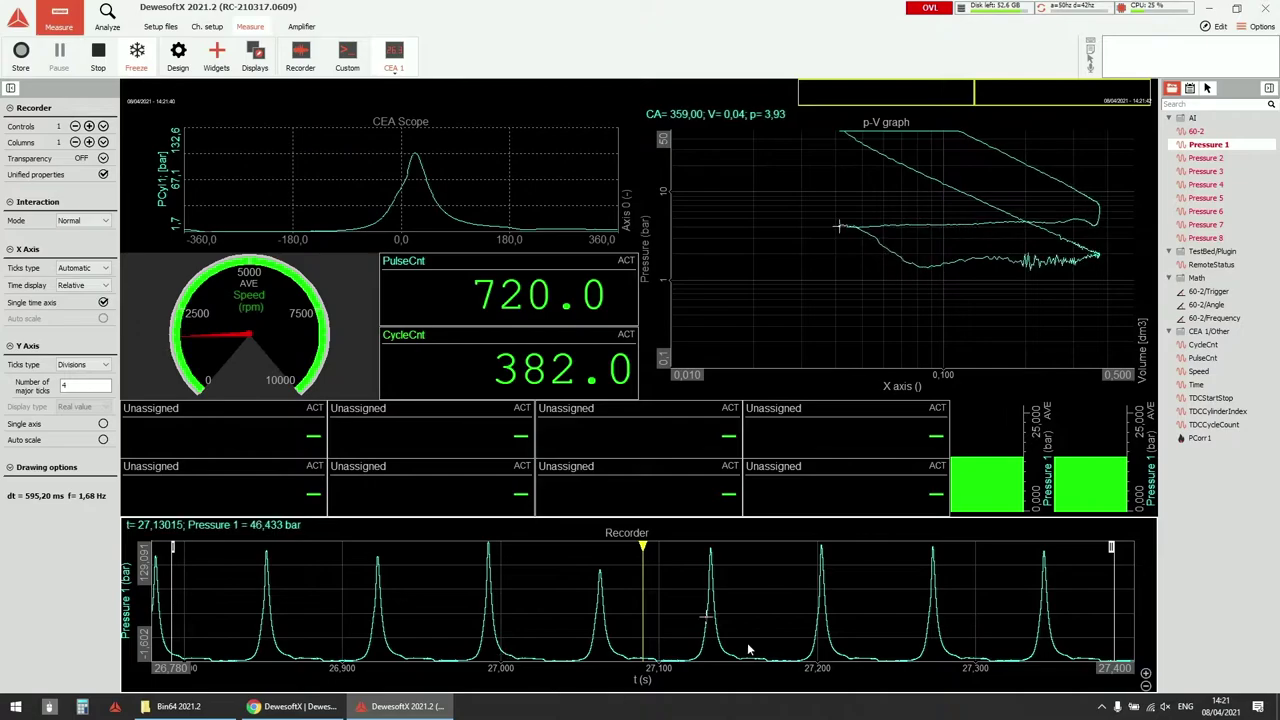
click(183, 172)
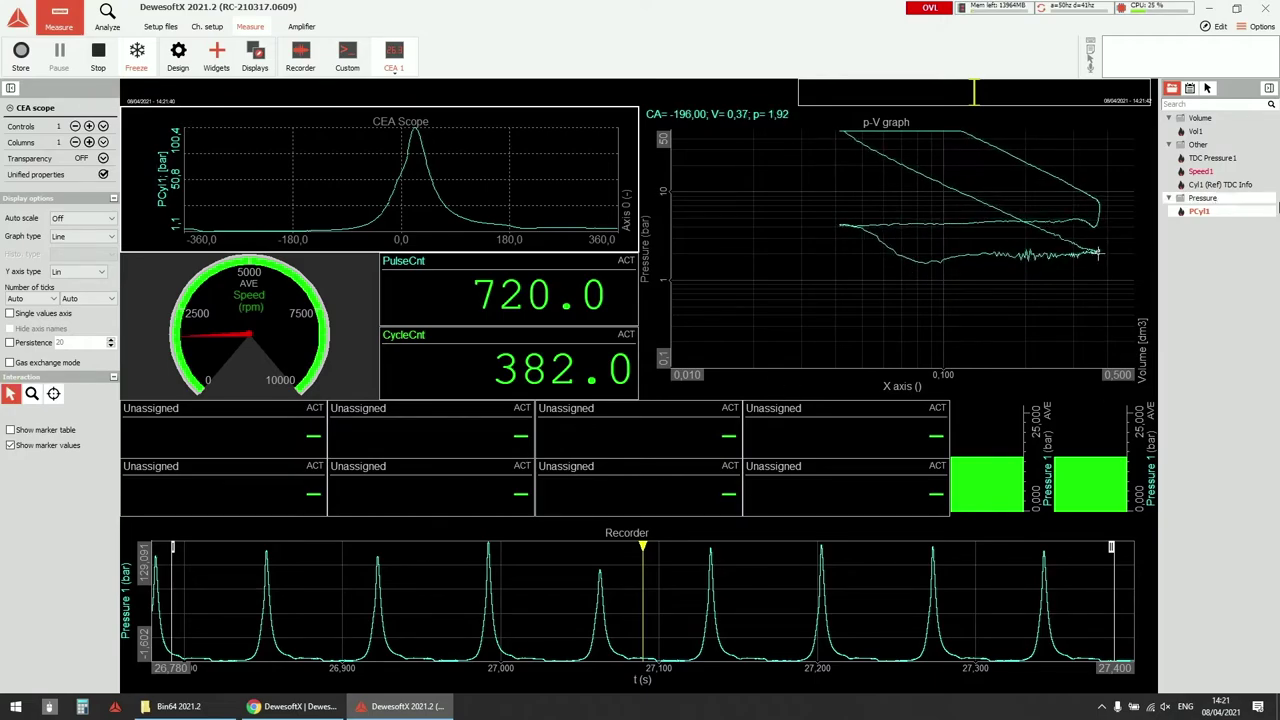
Set the current values of all standard calculations to Used in CEA 1's result definition and rebuild Combustion overview 1 in the measurement.
click(207, 26)
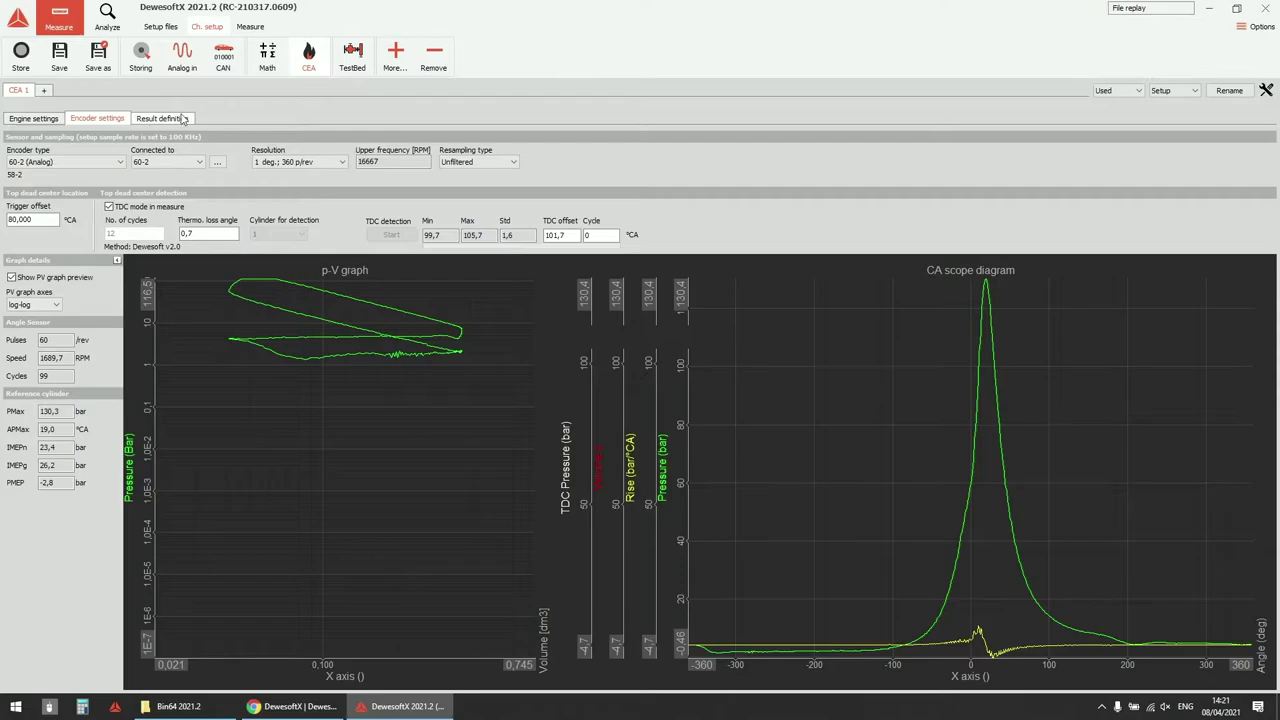
click(160, 119)
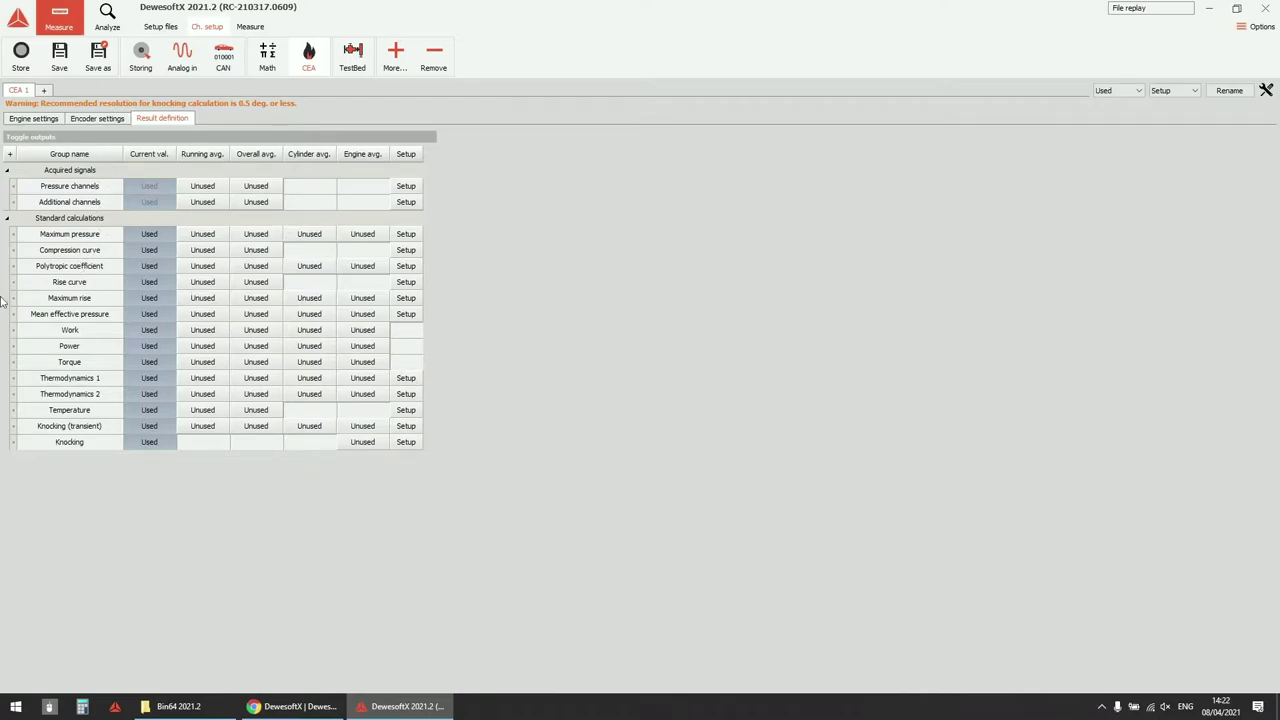
click(252, 36)
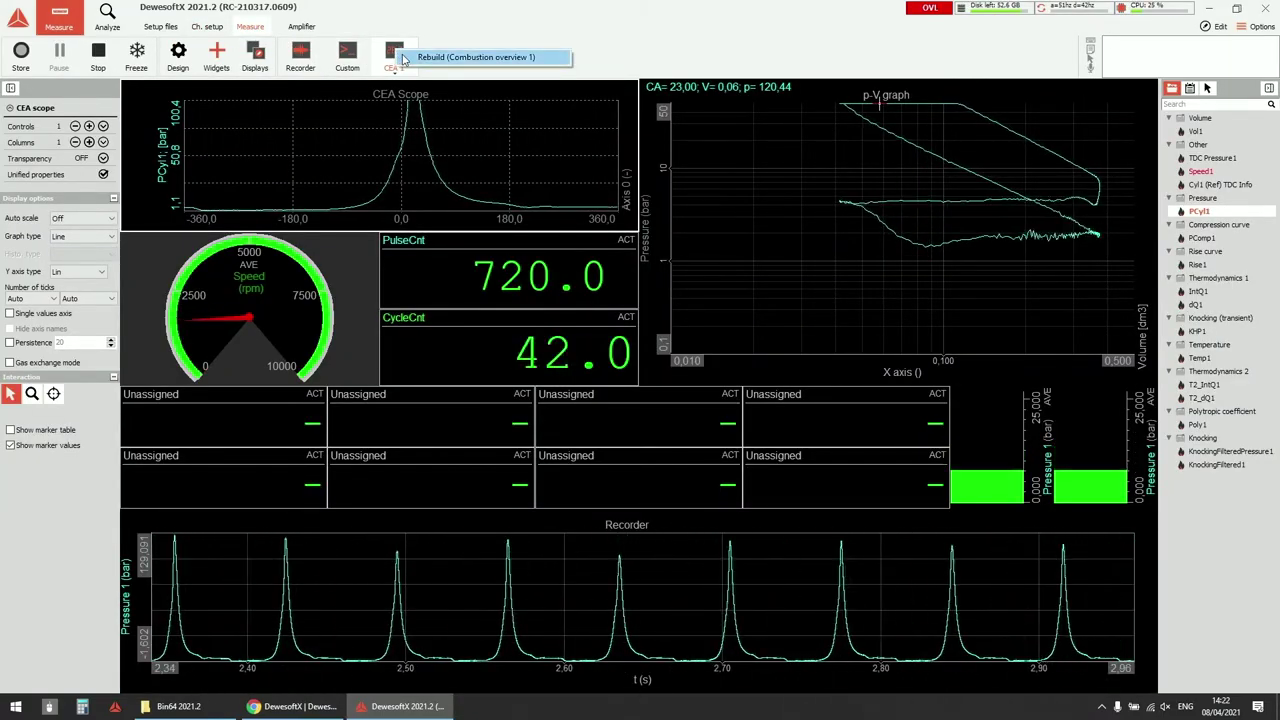
click(412, 59)
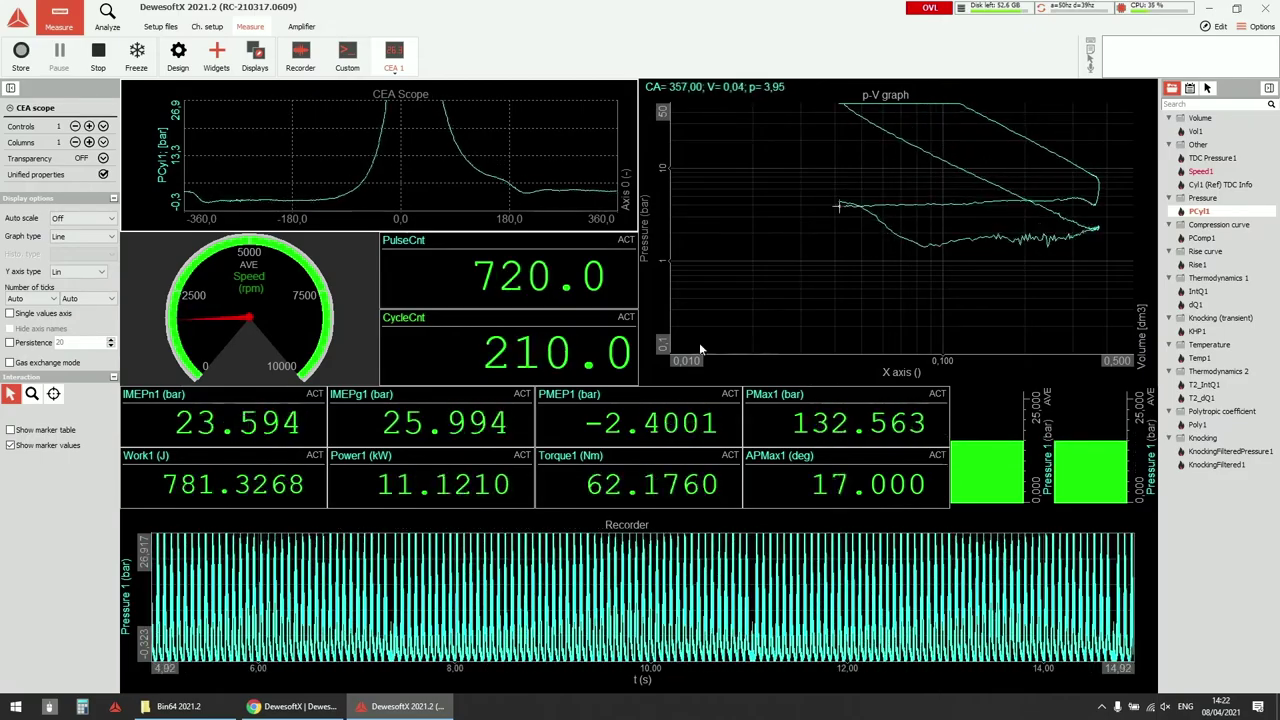
Freeze the measurement and examine the PMax1 and APMax1 digital meters.
click(136, 57)
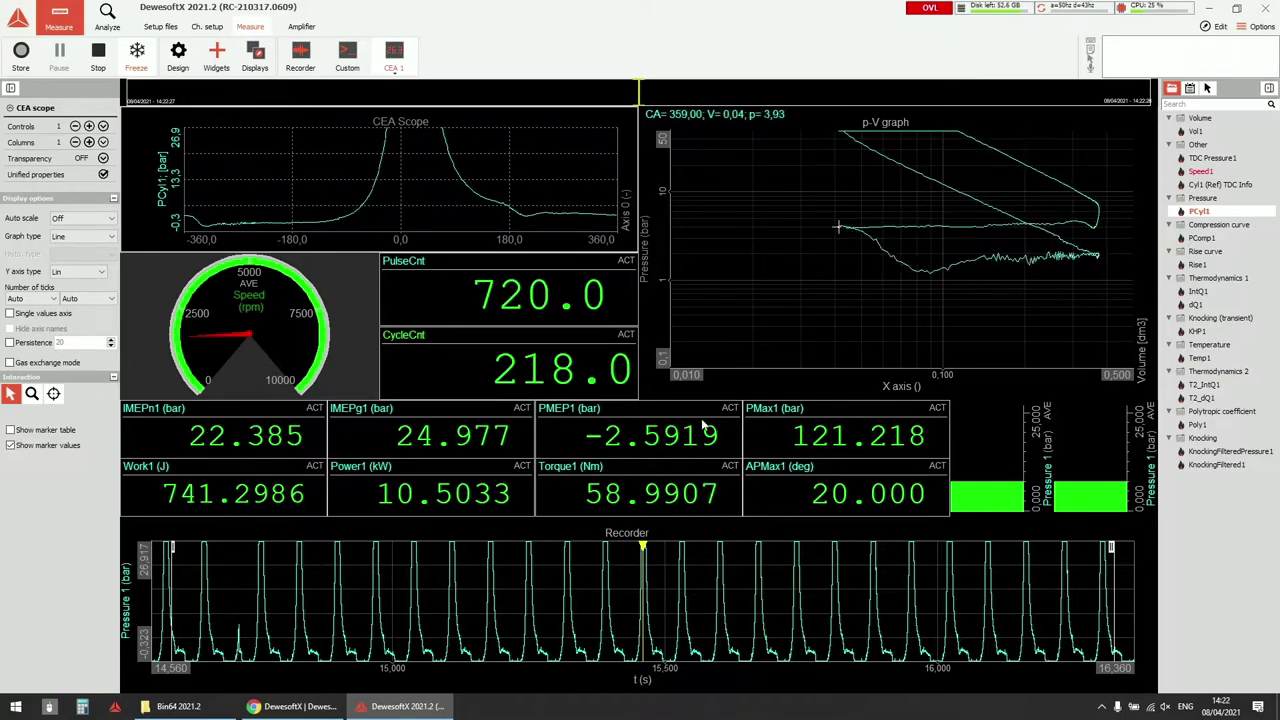
click(784, 446)
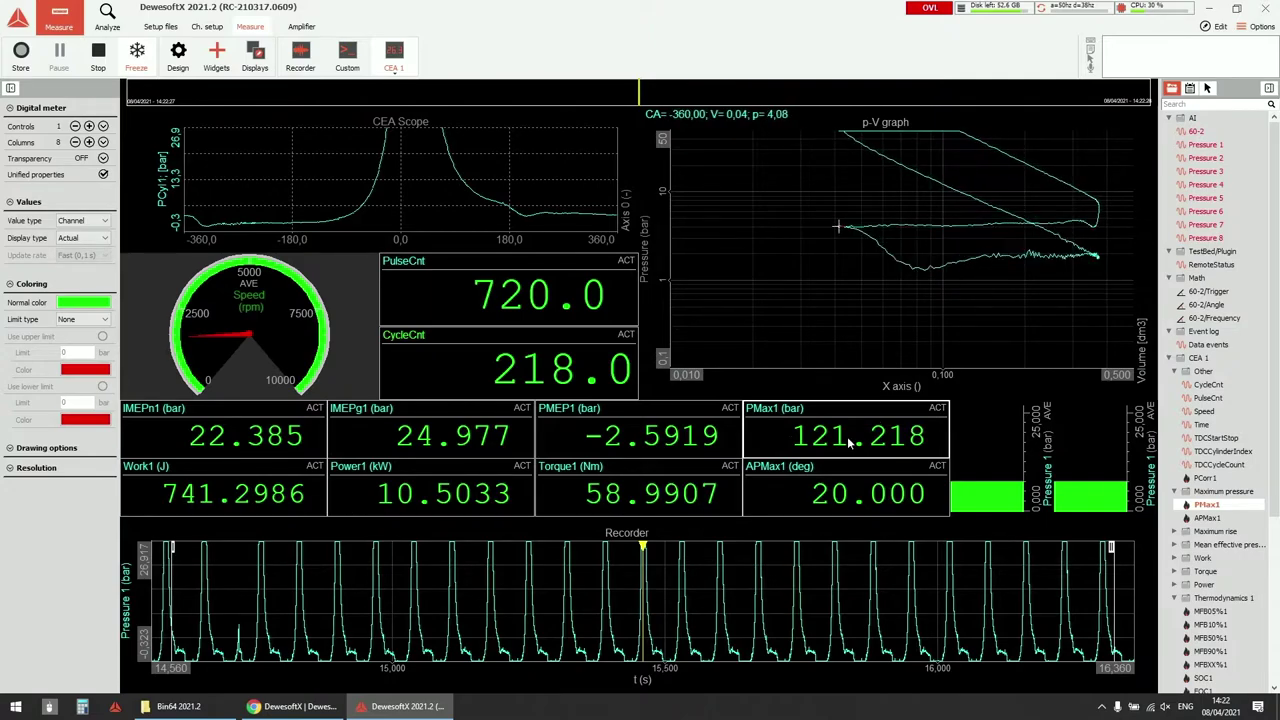
click(817, 503)
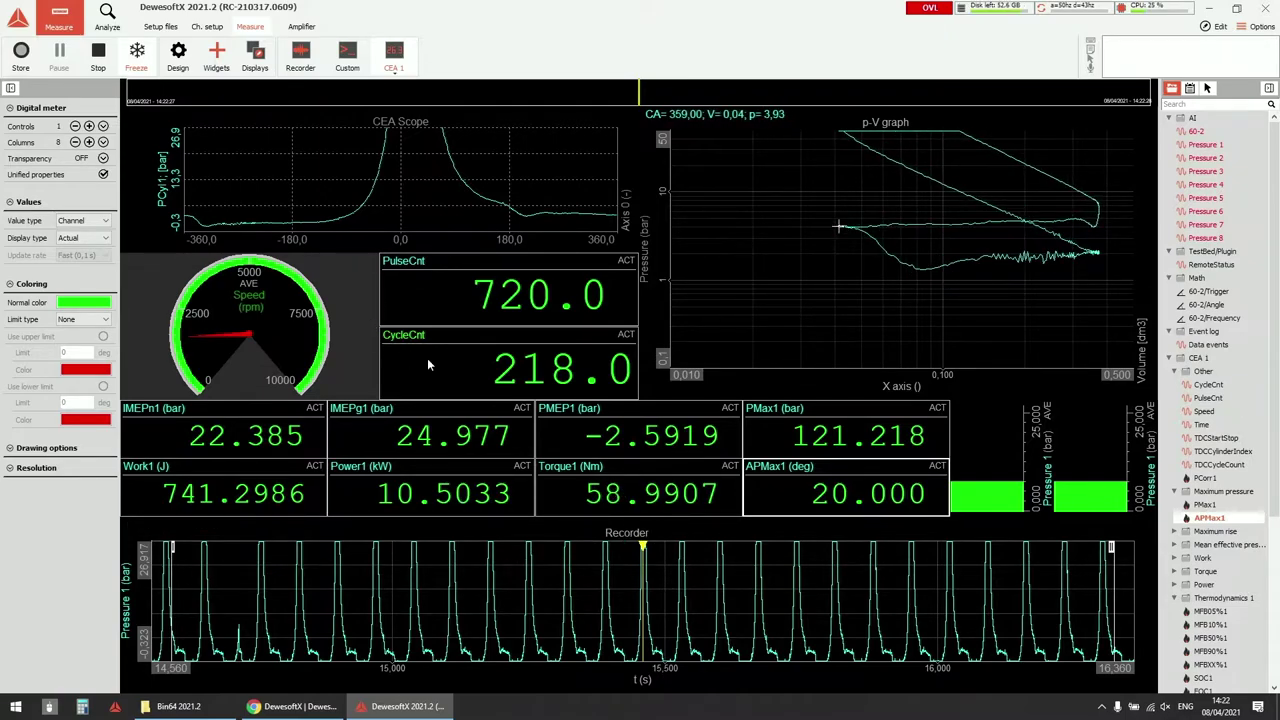
Assign the Speed channel to the digital meter showing PulseCnt and resume the live display.
click(400, 272)
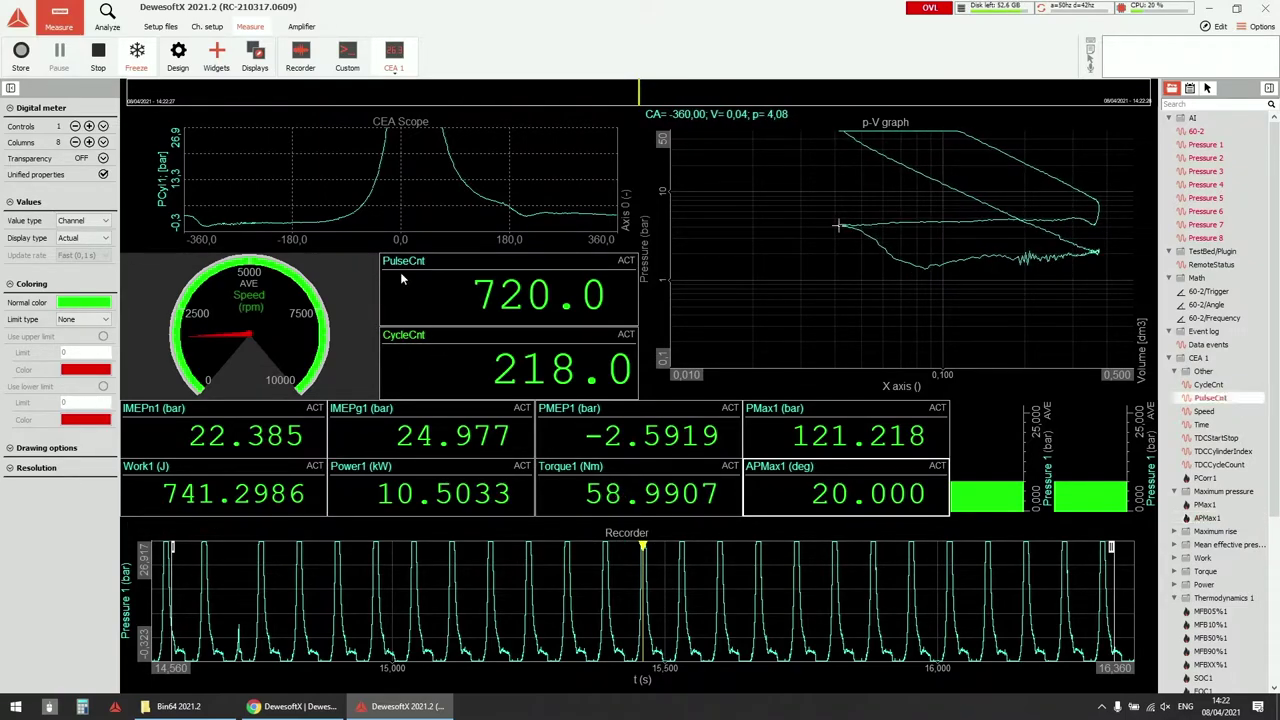
click(1203, 411)
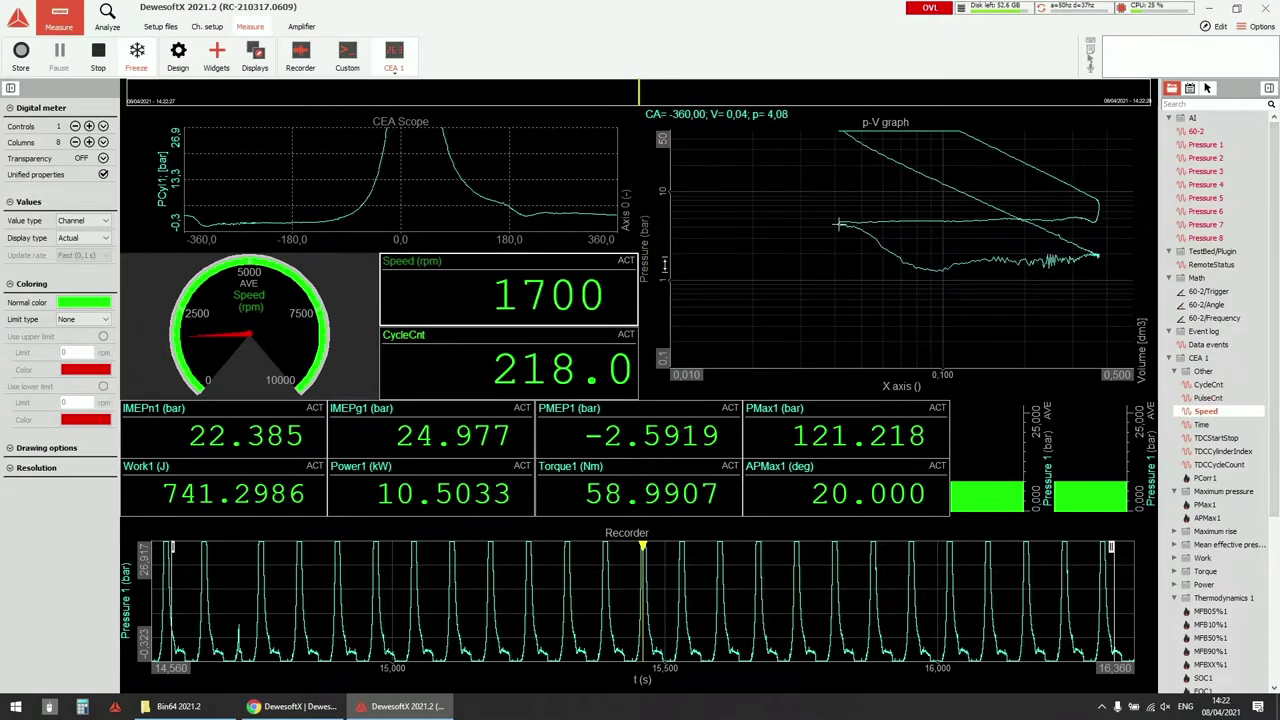
click(136, 55)
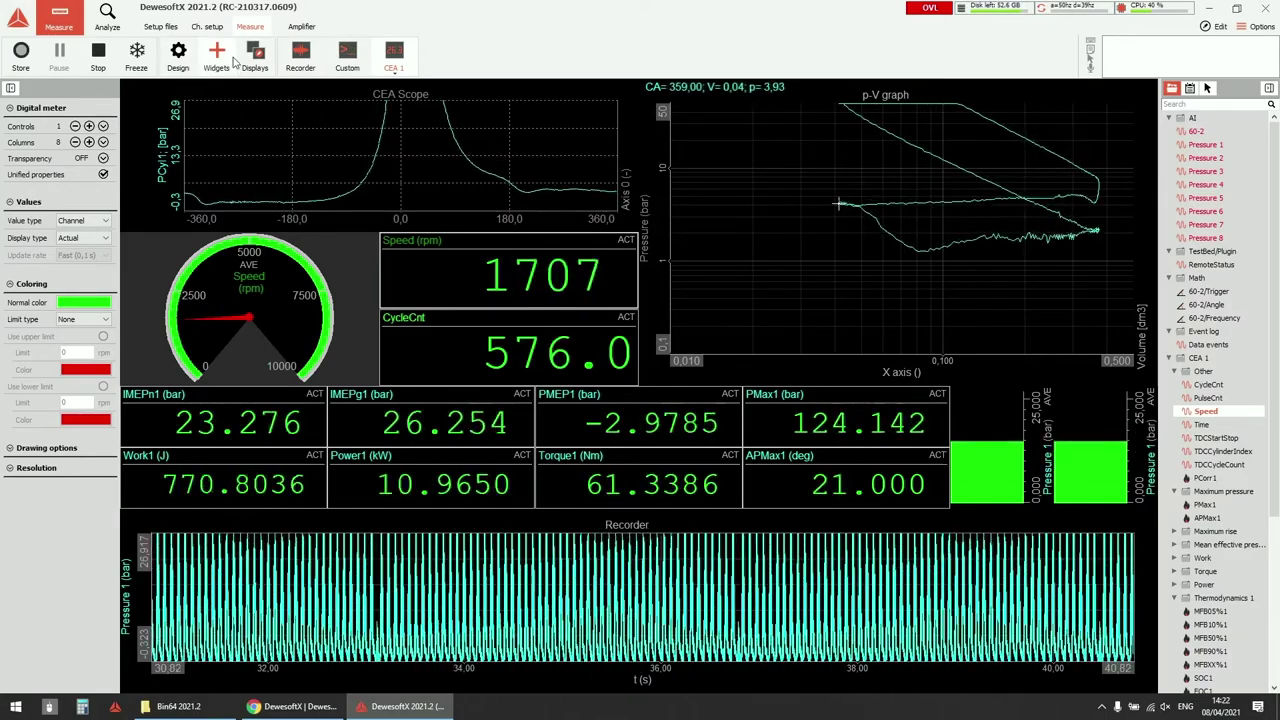
Enable design mode and delete the p-V graph from Combustion overview 1.
click(177, 55)
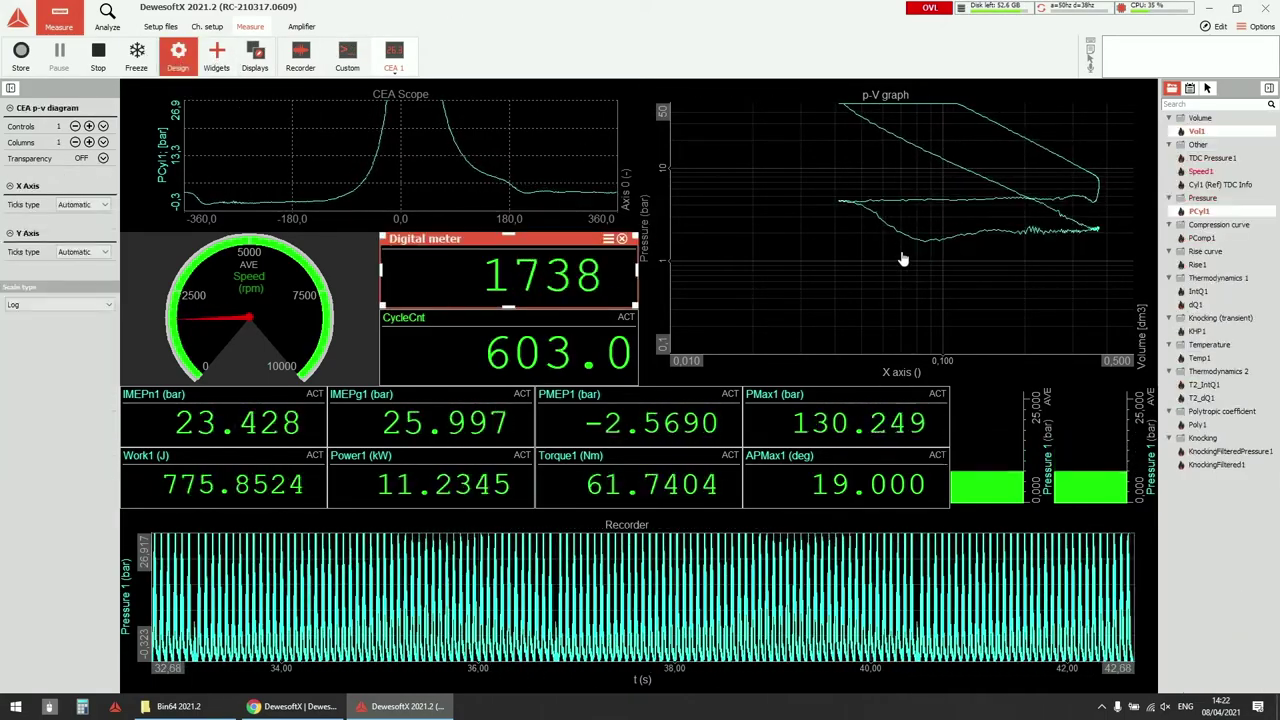
click(903, 260)
key(Delete)
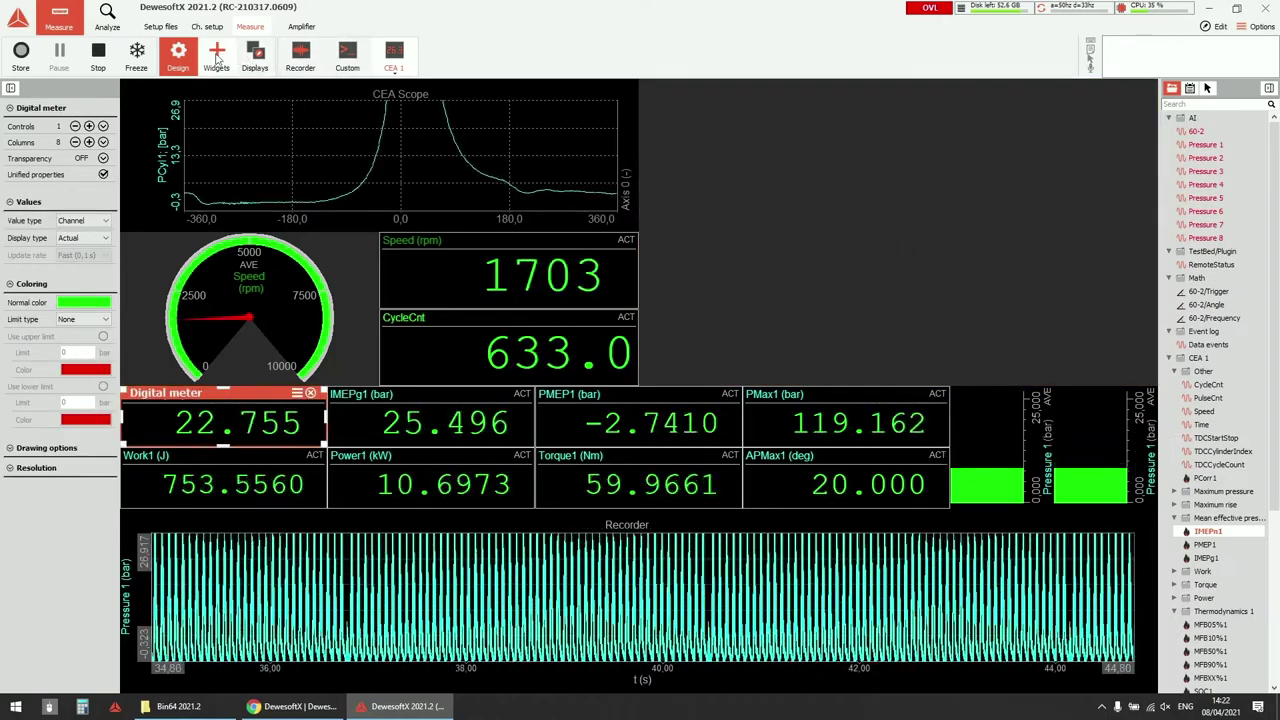
Add a recorder widget filling the empty area beside the CEA scope and add the 60-2/Trigger channel alongside 60-2.
click(216, 55)
click(238, 206)
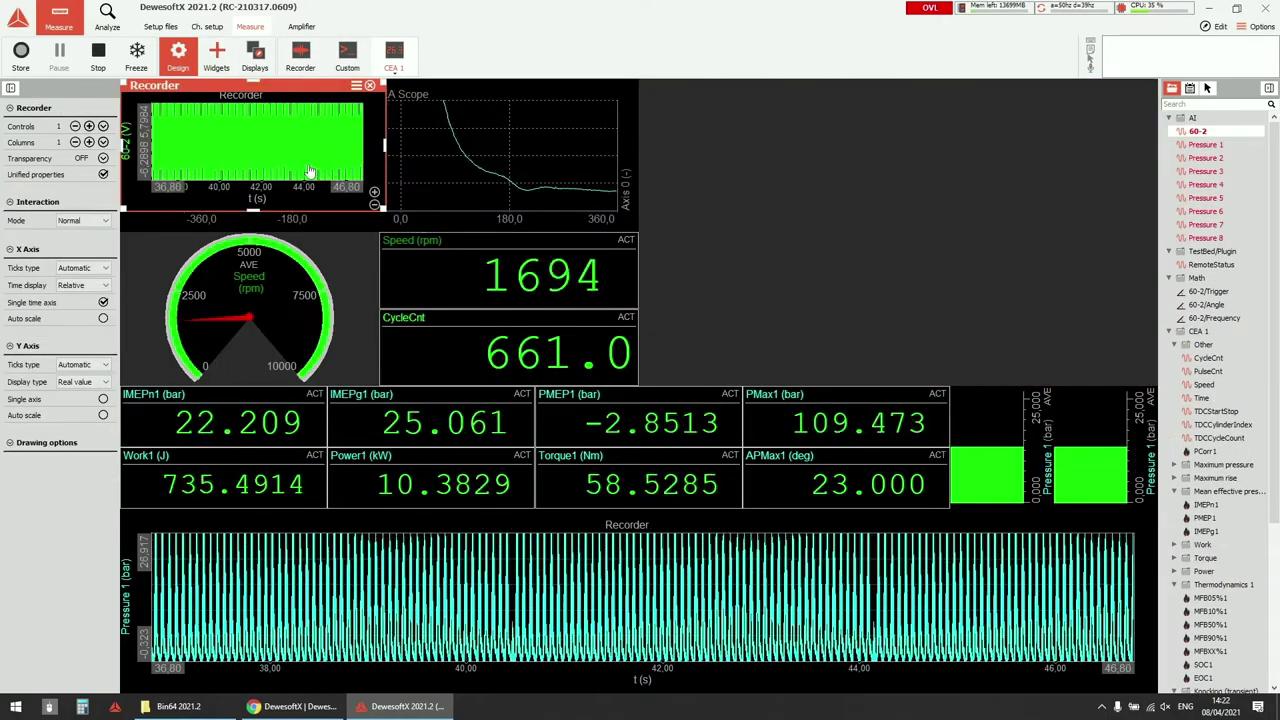
drag(300, 150, 1156, 384)
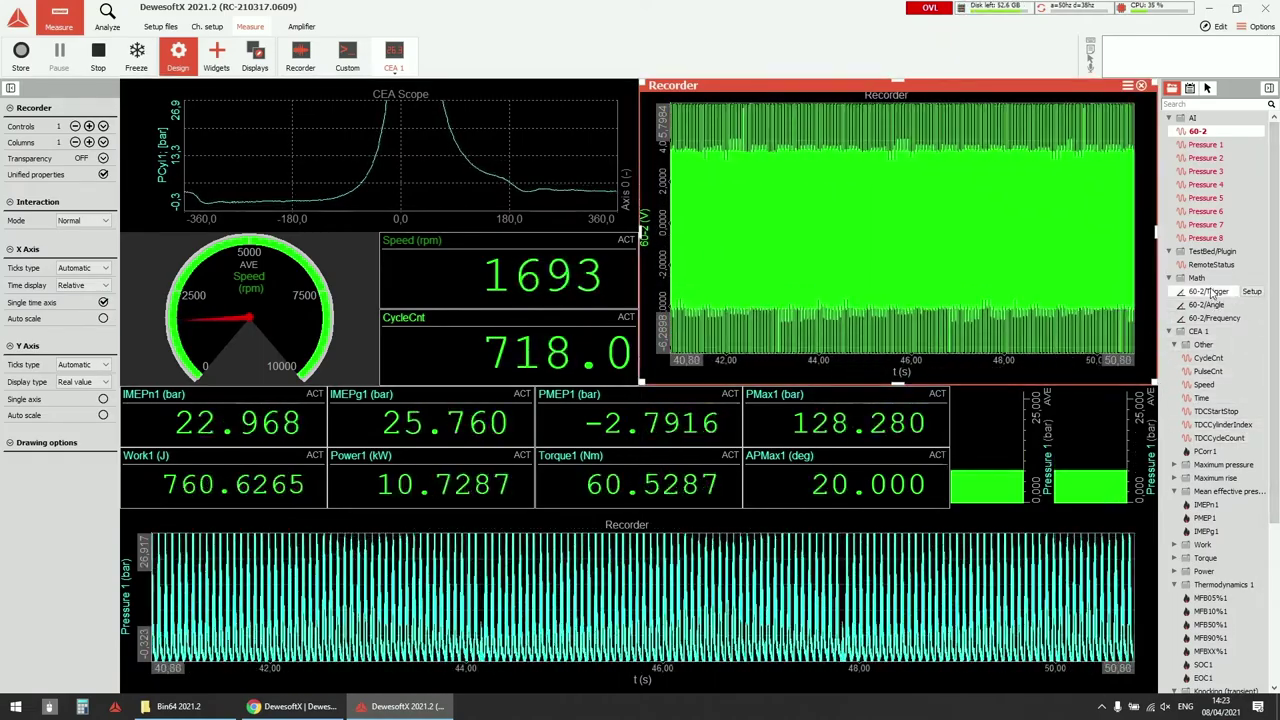
click(1210, 291)
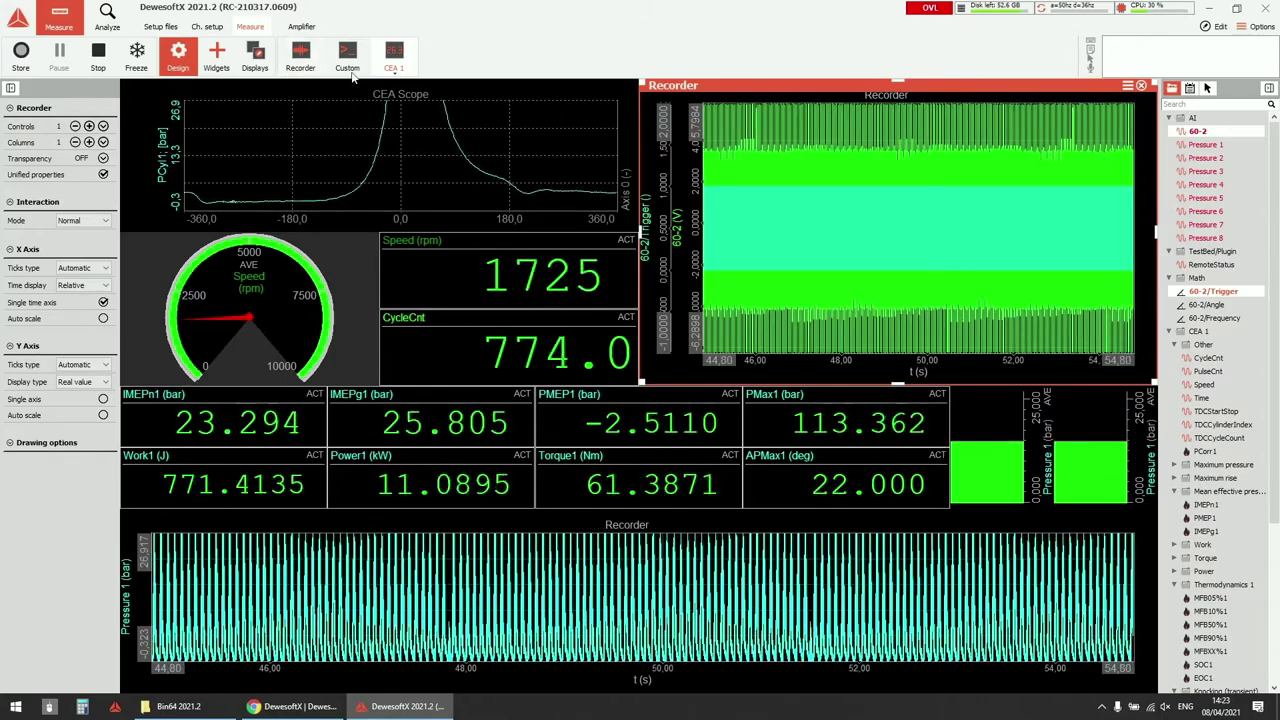
Restart the measurement by way of the channel setup and autoscale the CEA scope's PCyl1 pressure axis.
click(393, 58)
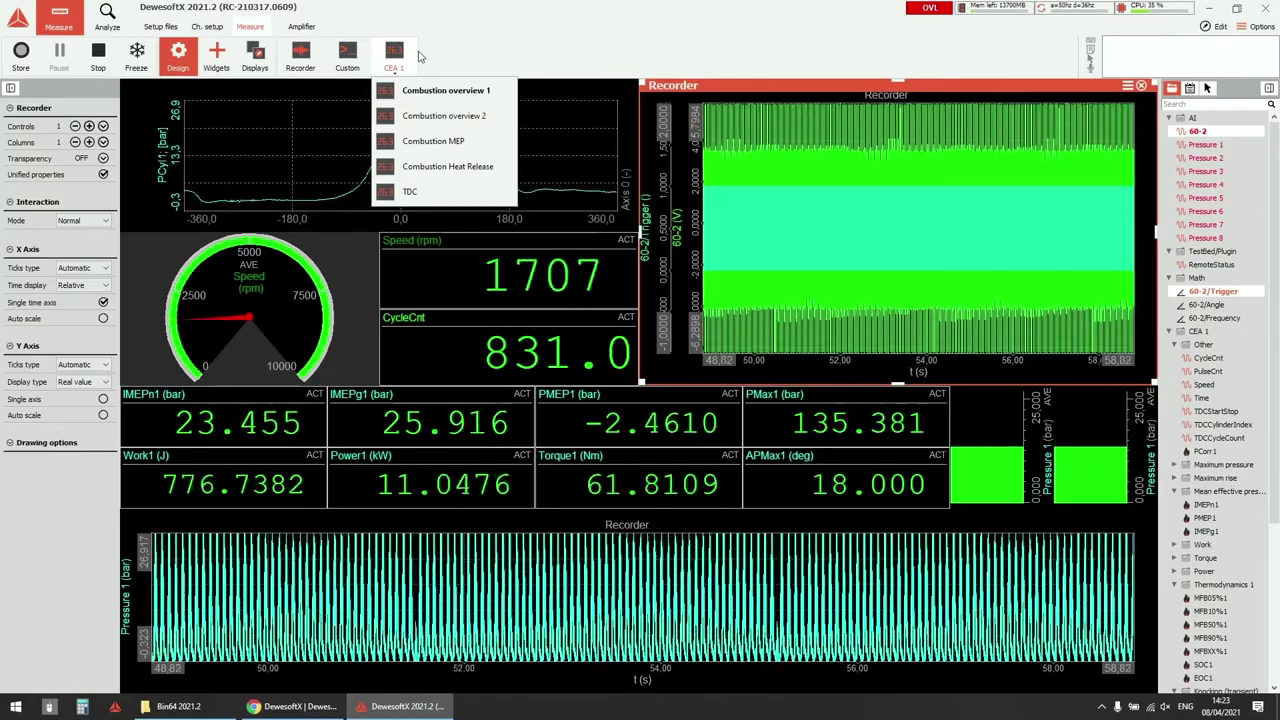
click(203, 26)
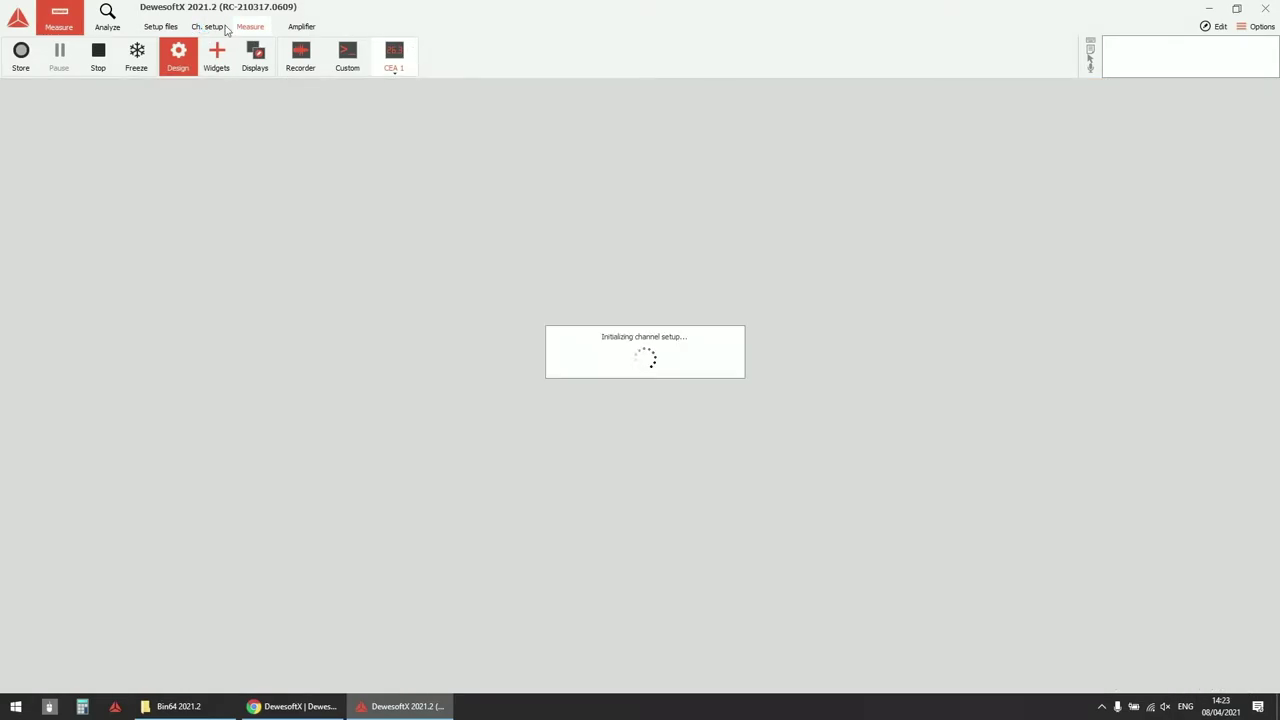
click(250, 26)
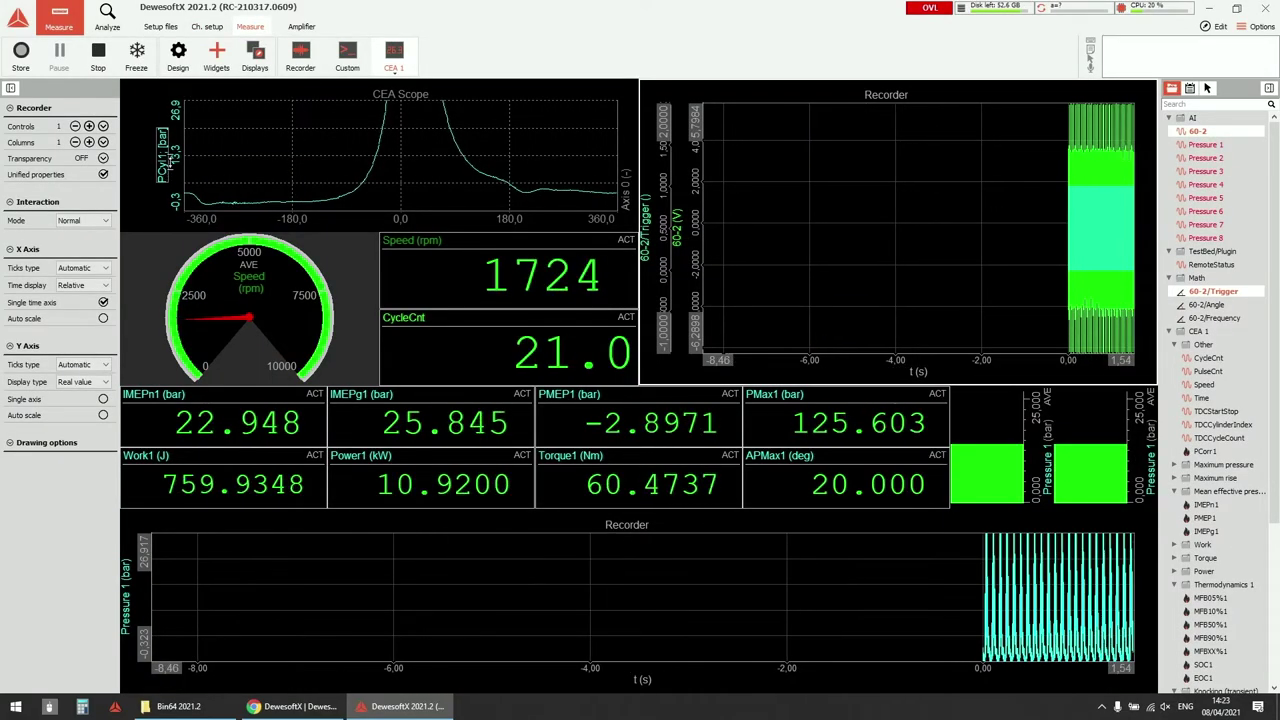
click(148, 130)
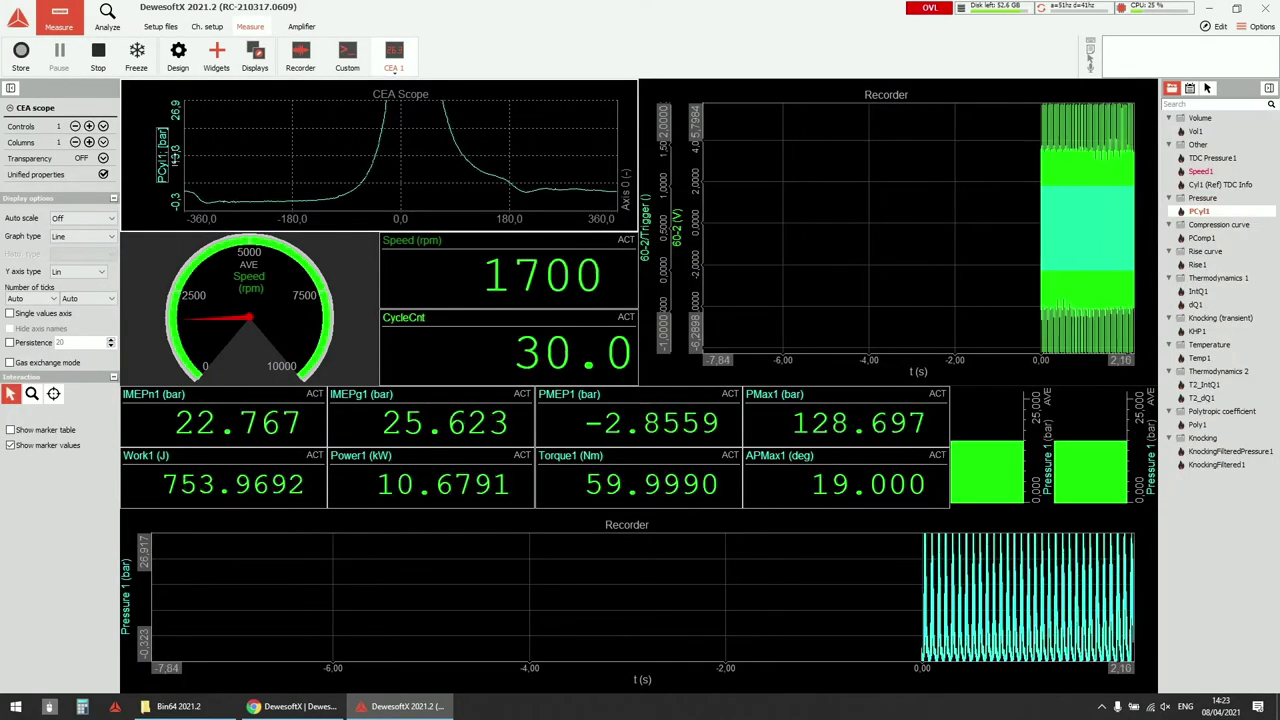
Store about five seconds of measurement data to Test.dxd, stop storing, and open the recorded file for analysis.
click(20, 52)
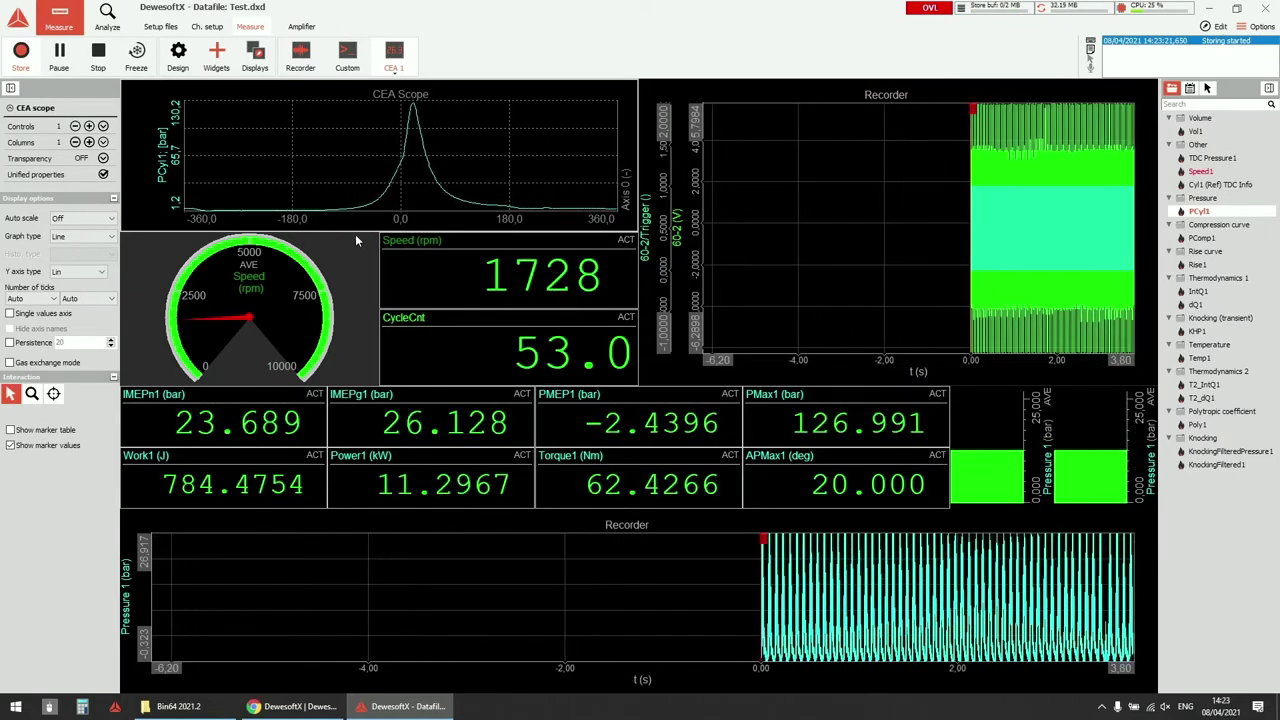
click(99, 58)
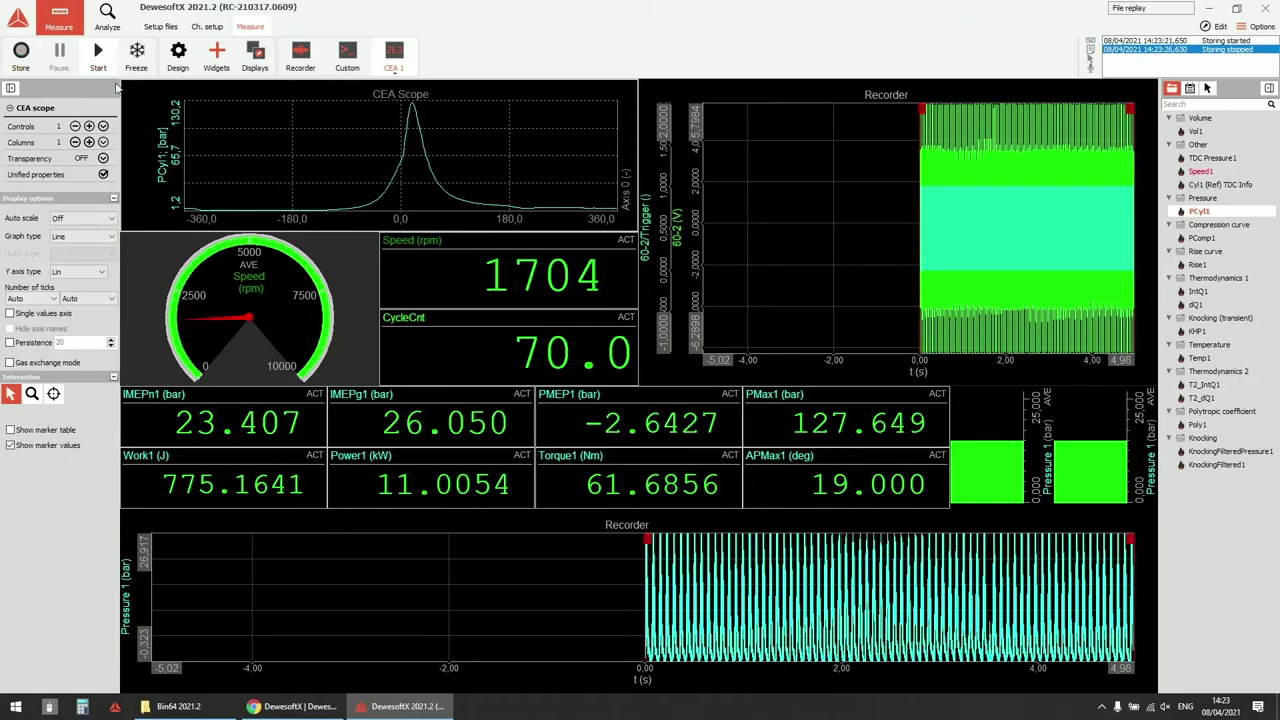
click(108, 26)
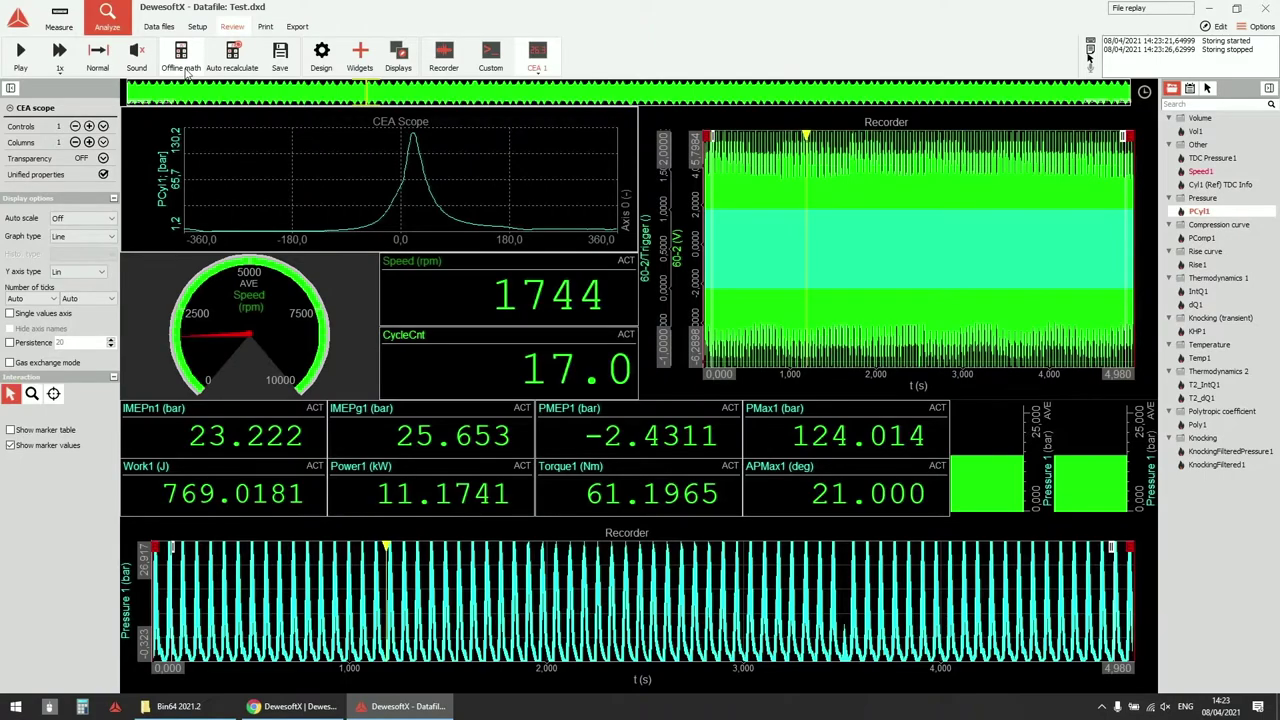
Set the number of cylinders to 8 in CEA 1's offline engine settings and show the data file's channel list.
click(183, 70)
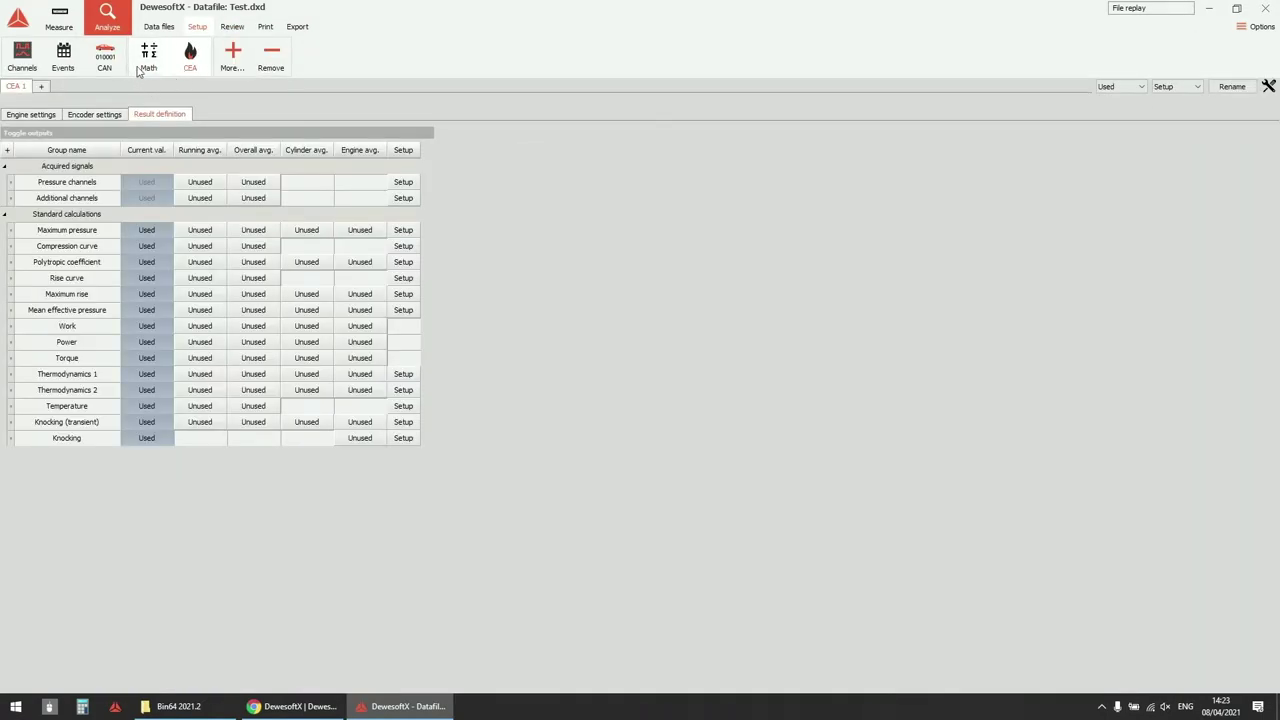
click(44, 120)
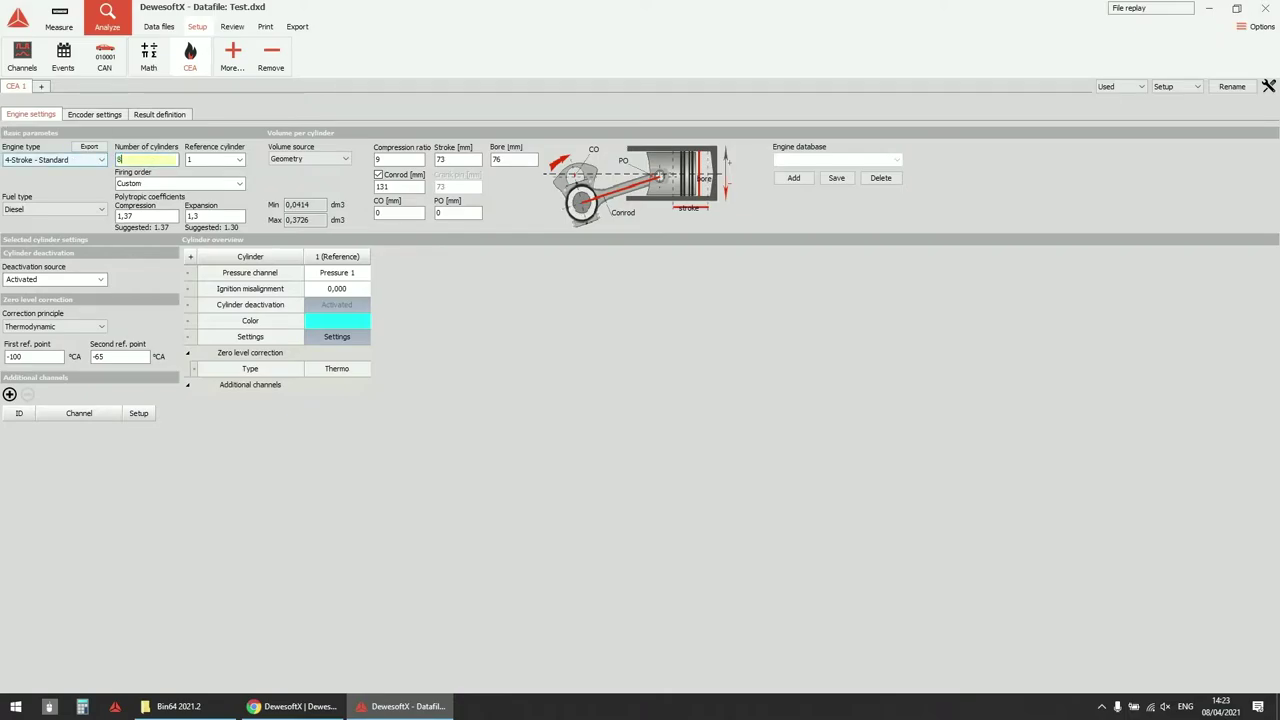
key(Tab)
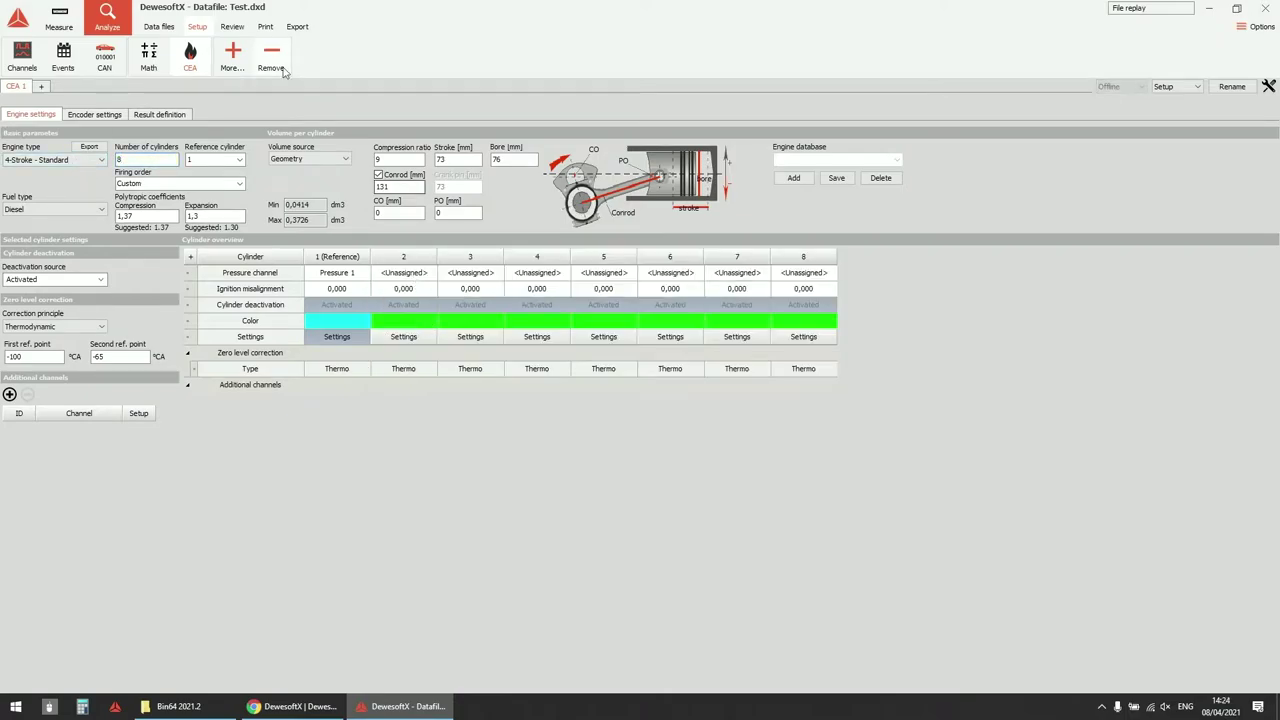
click(31, 64)
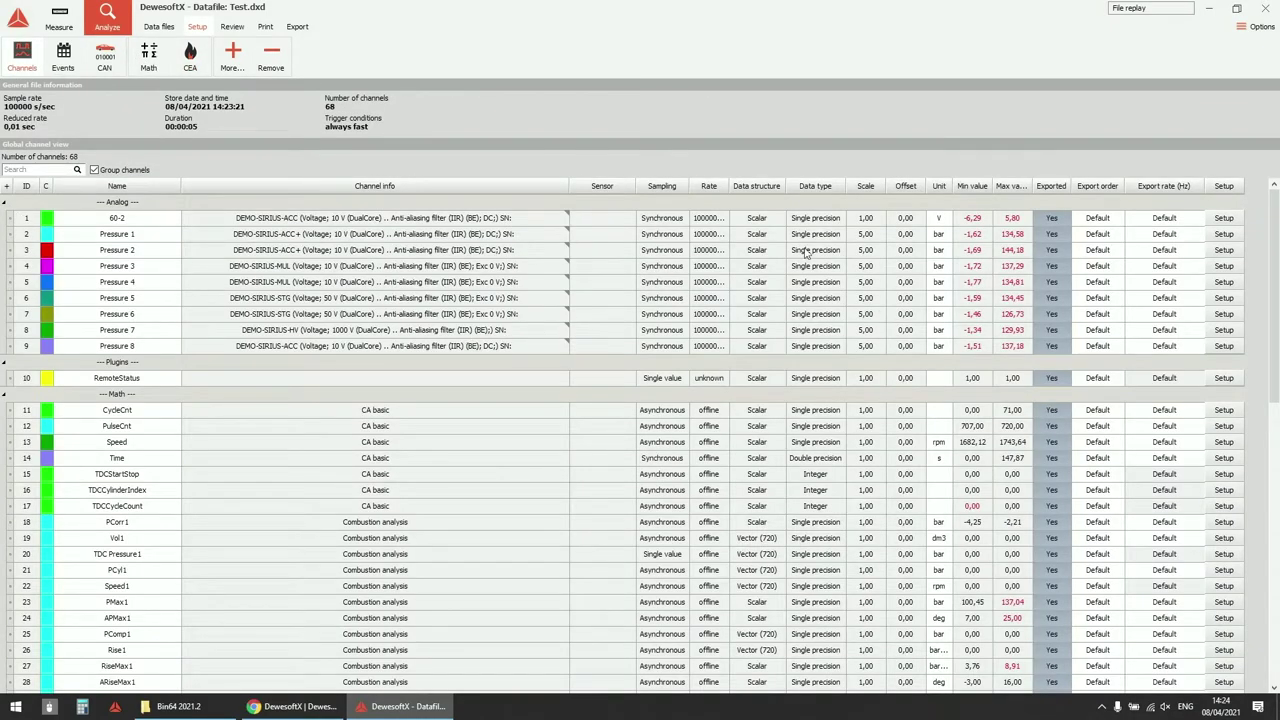
In CEA 1's offline engine settings, assign Pressure 2, Pressure 3 and Pressure 4 as the pressure channels of cylinders 2, 3 and 4.
drag(78, 237, 72, 350)
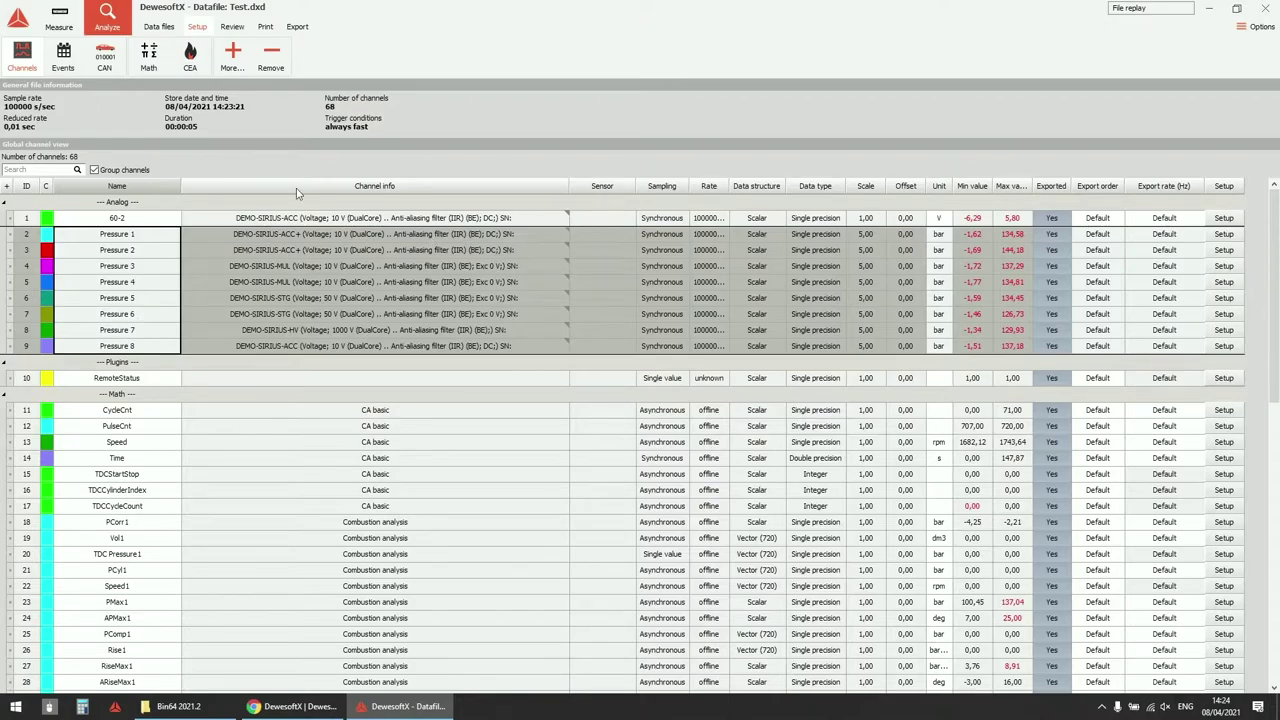
click(191, 58)
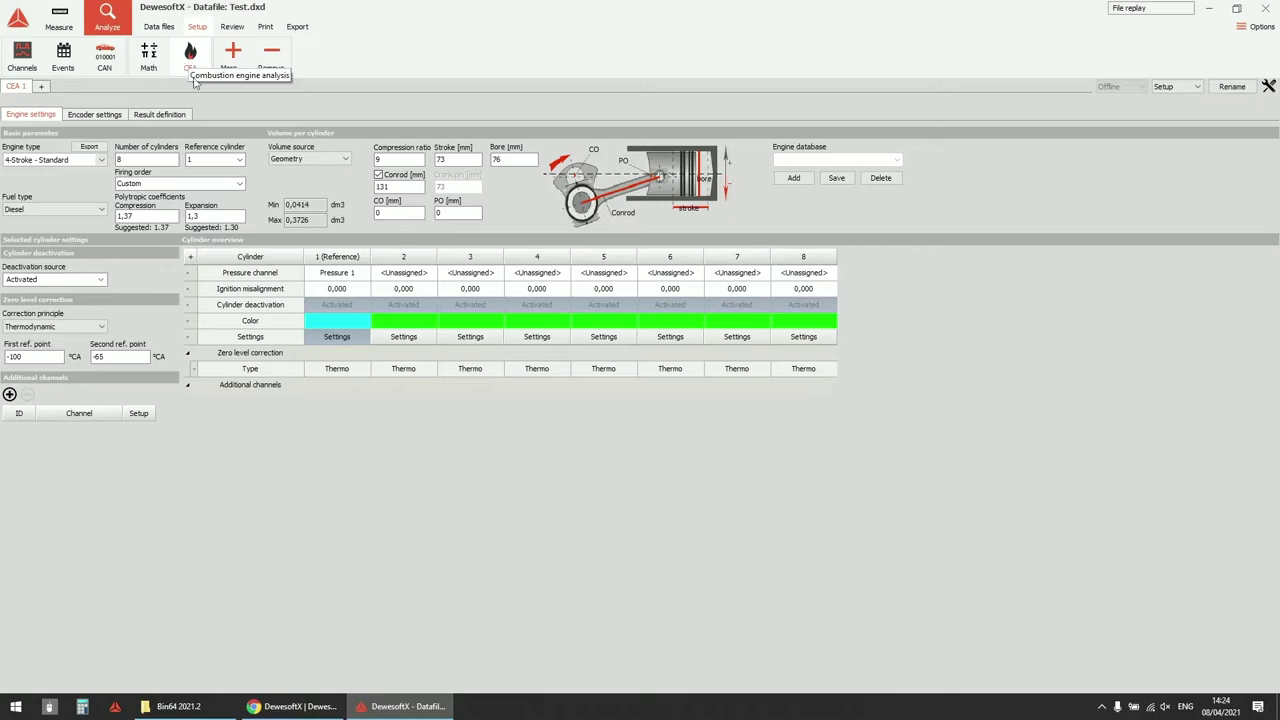
click(386, 274)
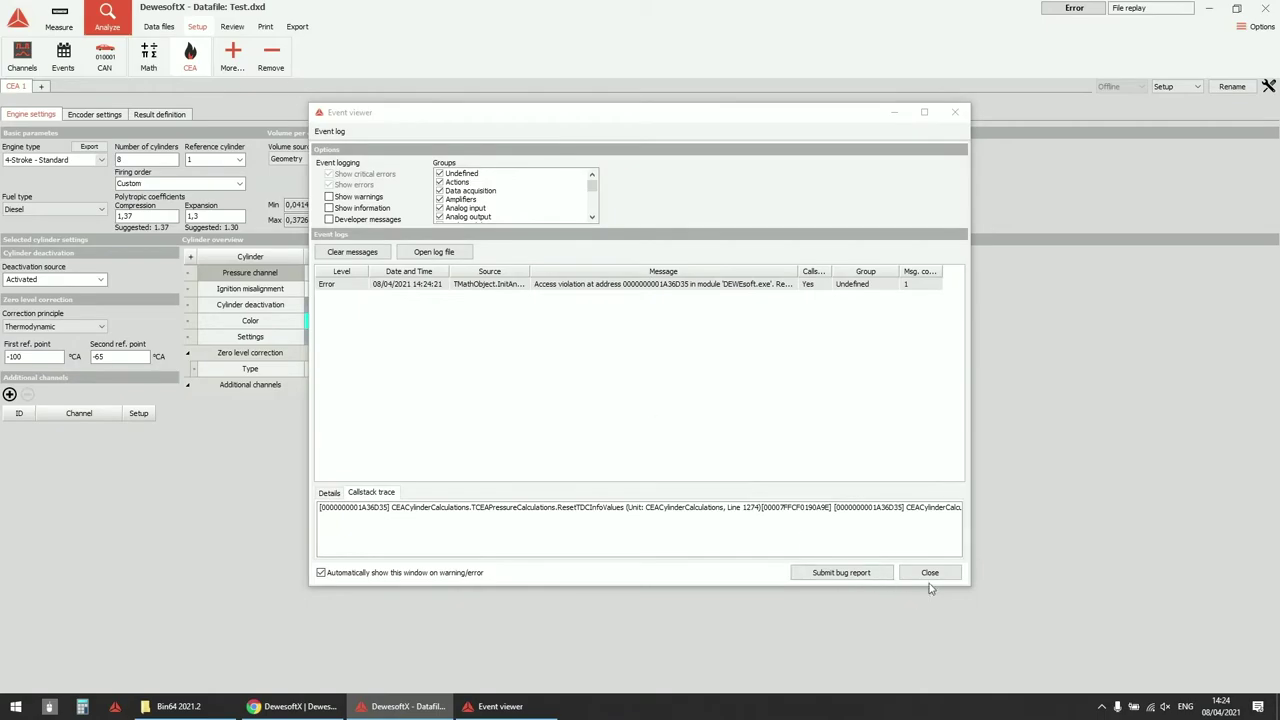
click(929, 573)
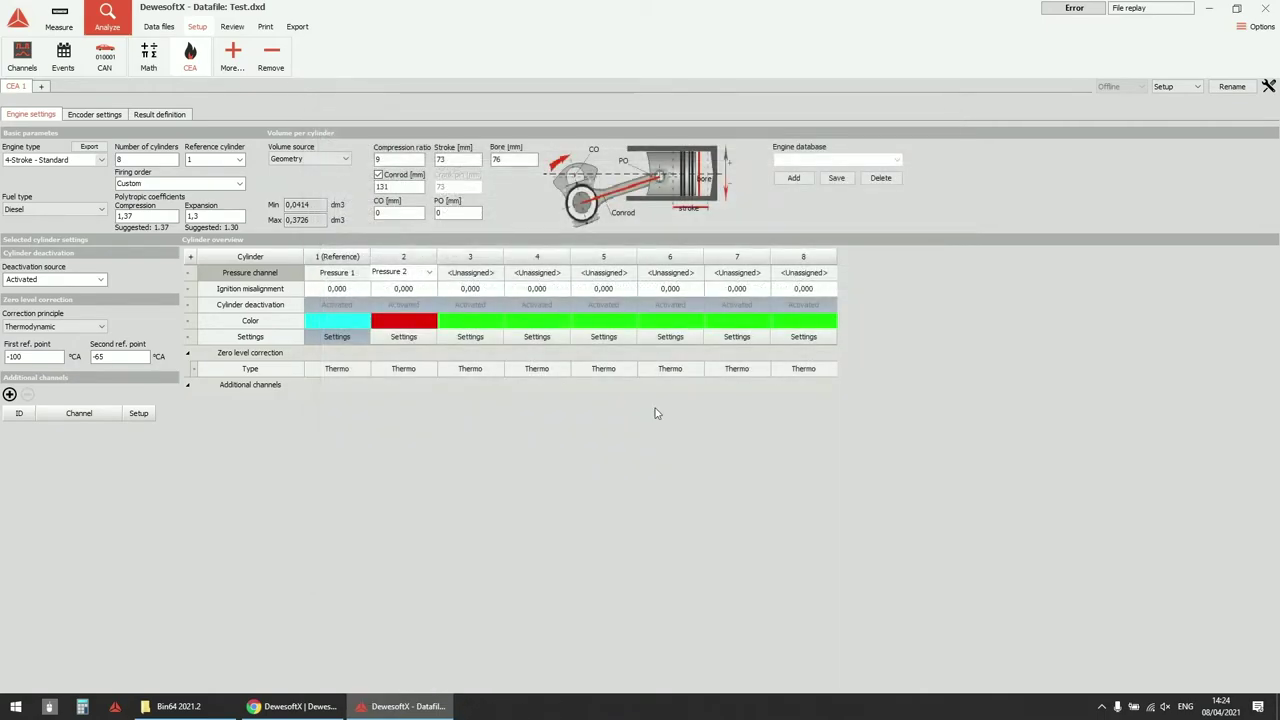
click(460, 276)
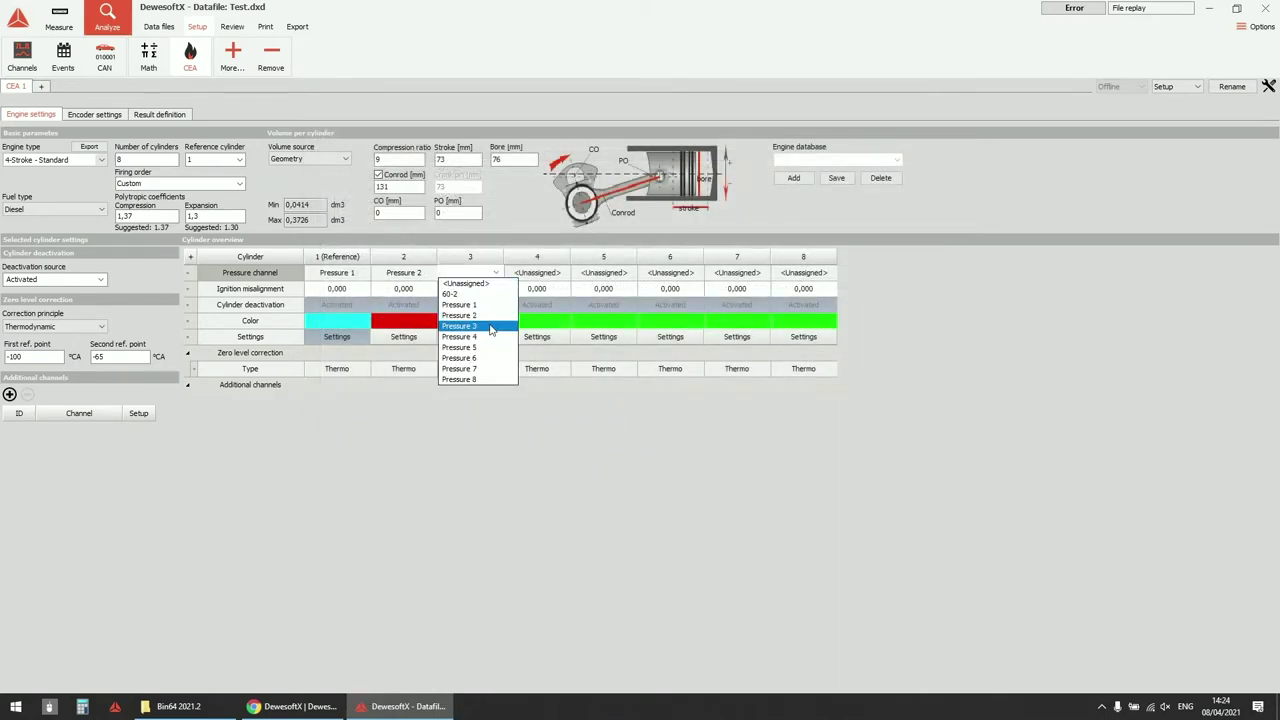
click(490, 324)
click(525, 273)
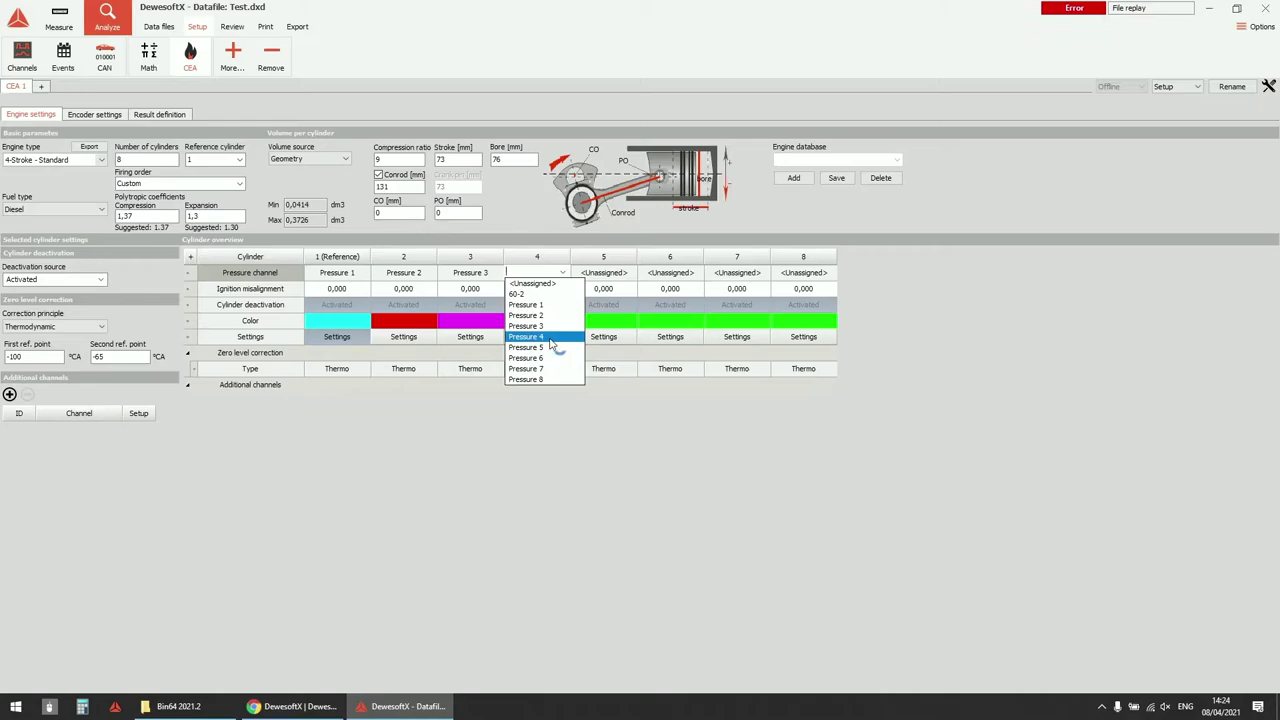
click(549, 338)
Assign Pressure 5, Pressure 6, Pressure 7 and Pressure 8 as the pressure channels of cylinders 5 to 8.
click(592, 273)
click(612, 347)
click(660, 274)
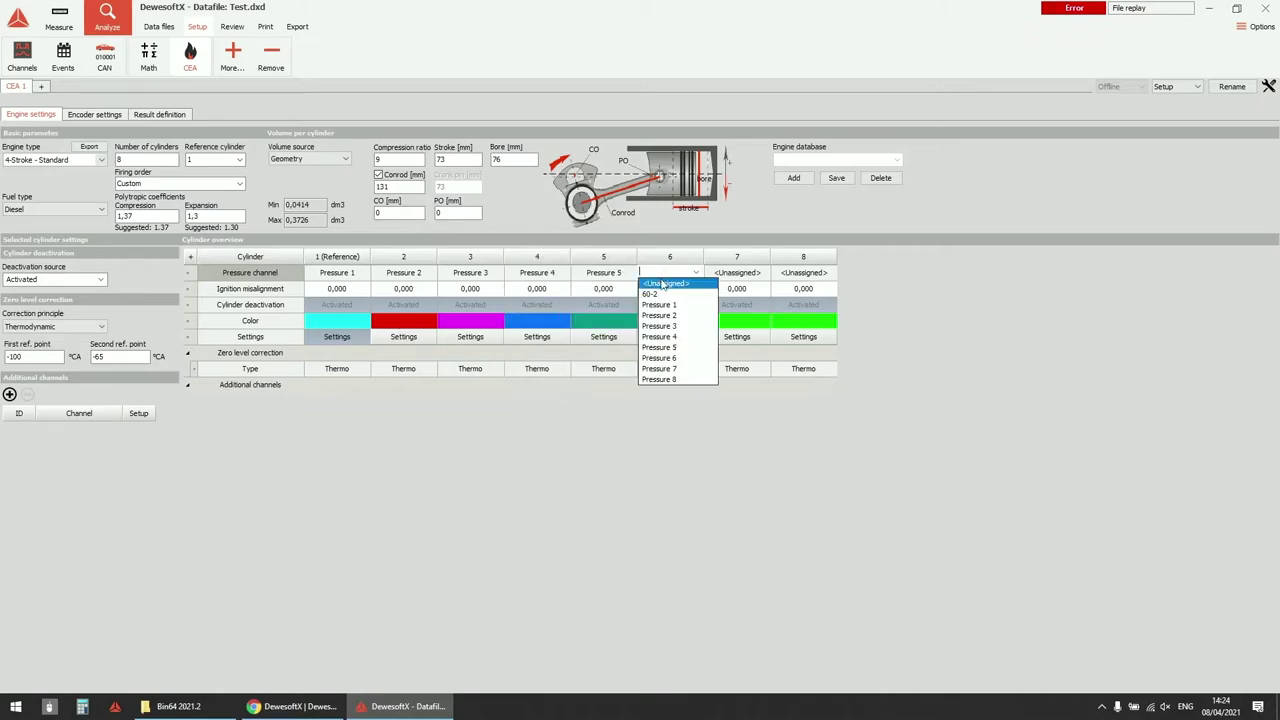
click(660, 357)
click(730, 273)
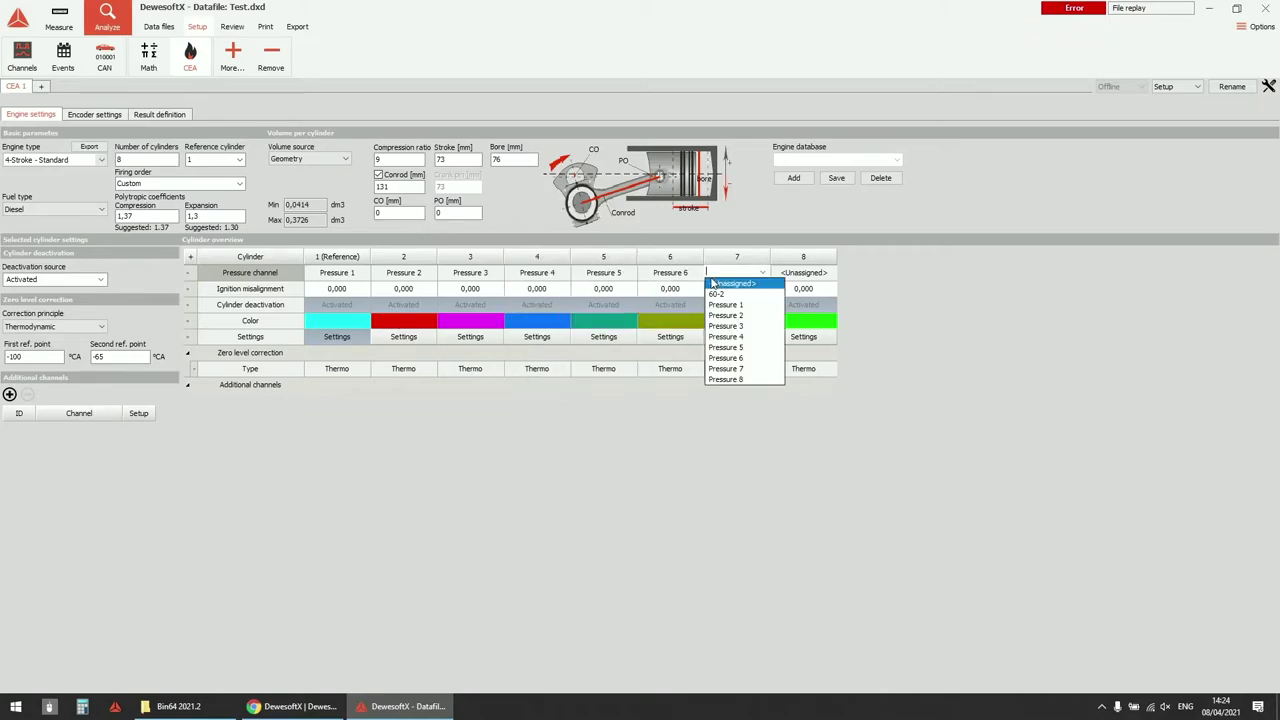
click(736, 372)
click(803, 273)
click(796, 395)
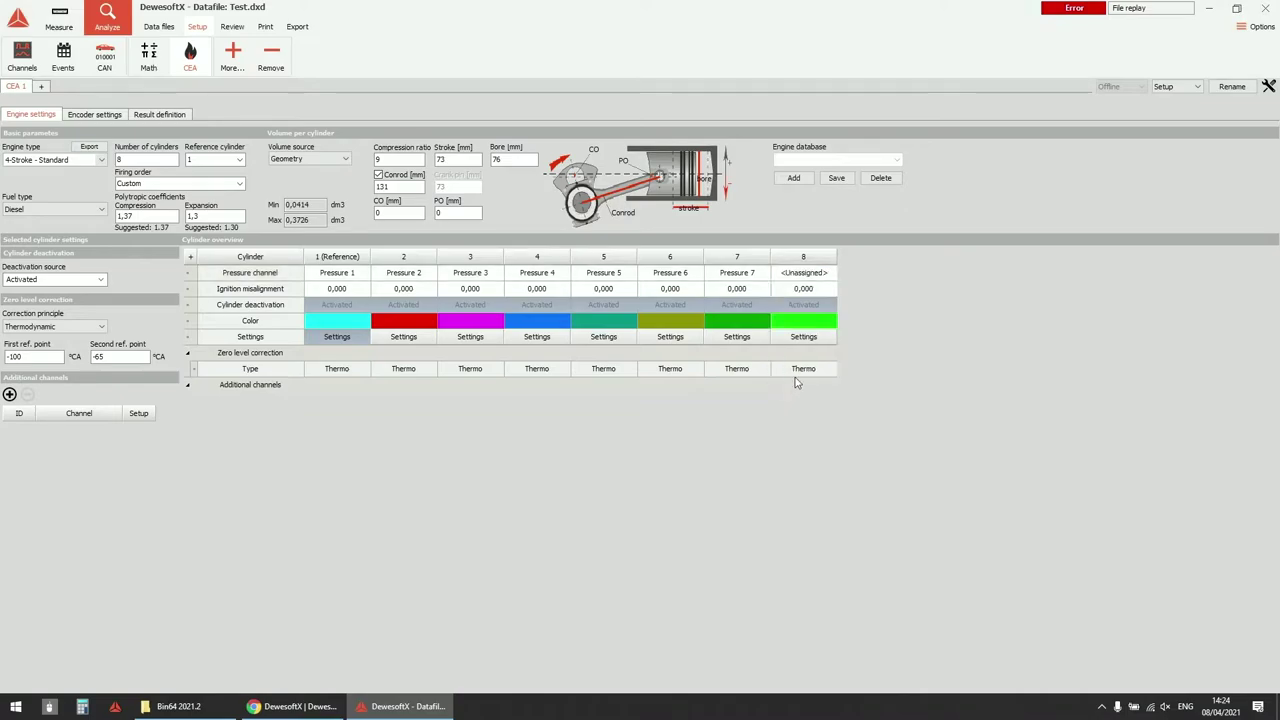
click(792, 273)
click(805, 378)
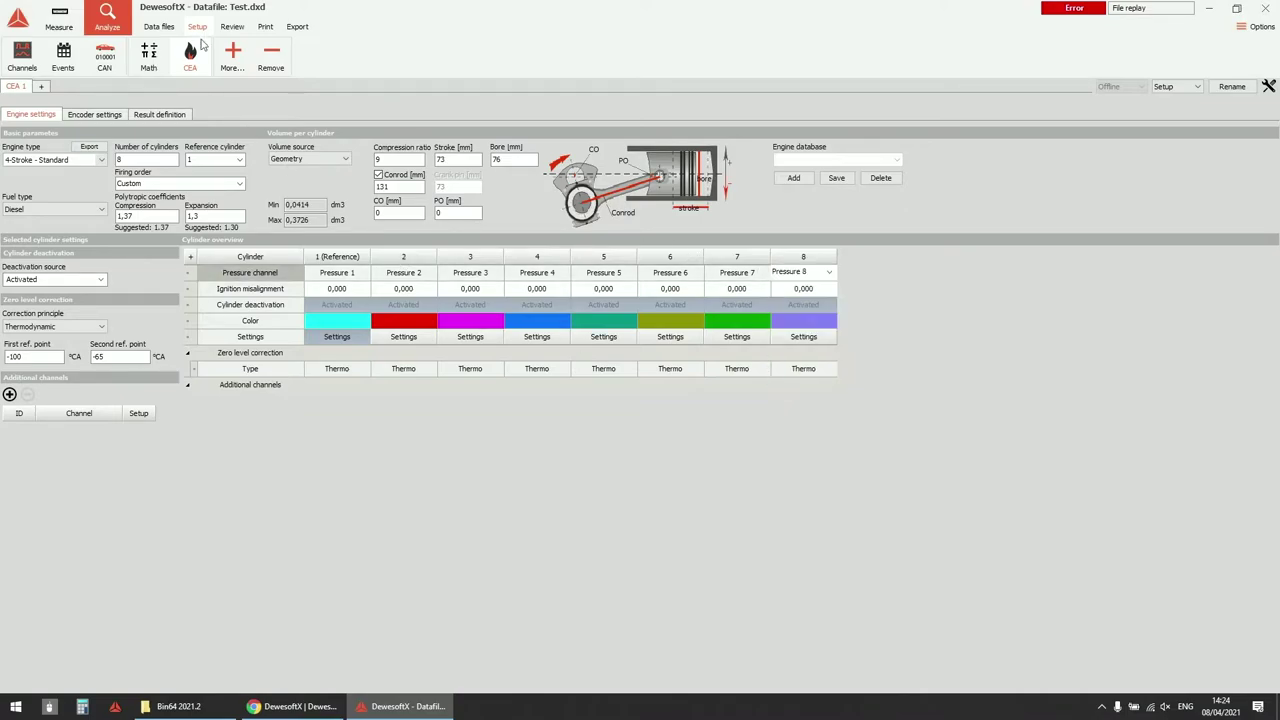
Review the data file and add the PCyl2, PCyl3 and PCyl4 pressure curves to the CEA scope.
click(231, 26)
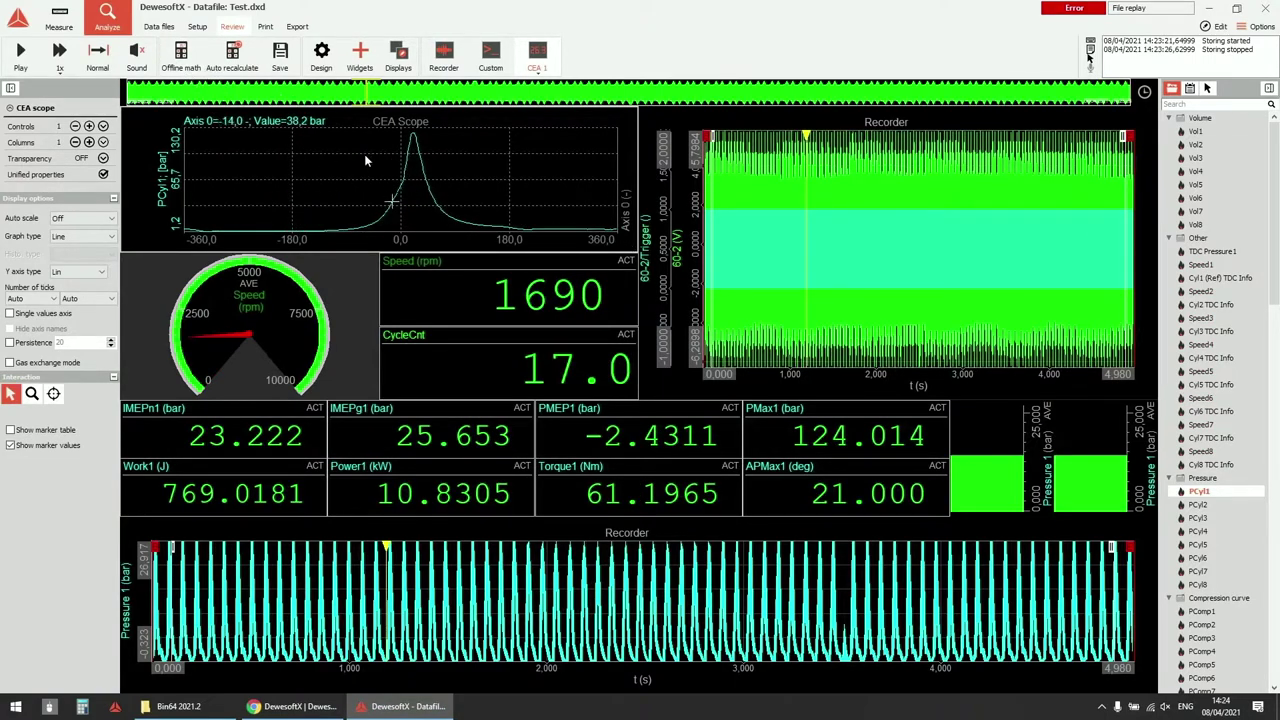
click(1198, 505)
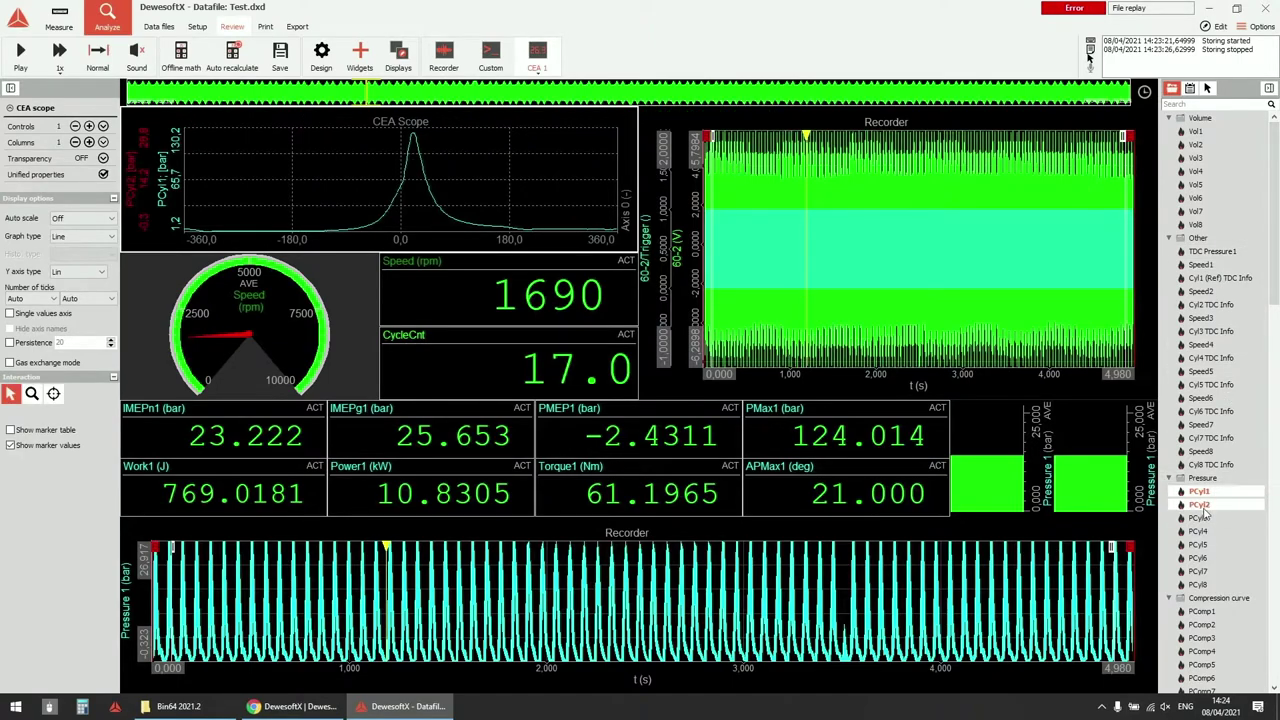
click(1198, 518)
click(1199, 531)
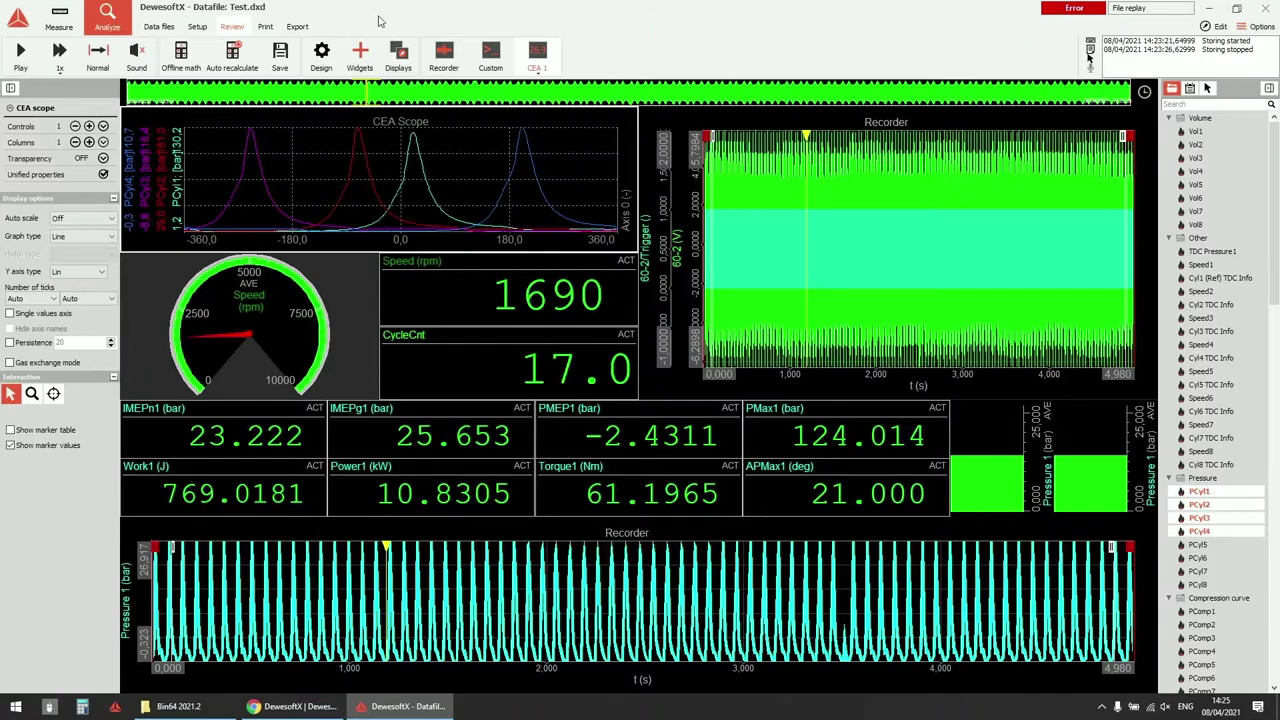
Return to measurement mode and switch the analog inputs' dynamic acquisition rate unit to kHz (sample rate).
click(62, 28)
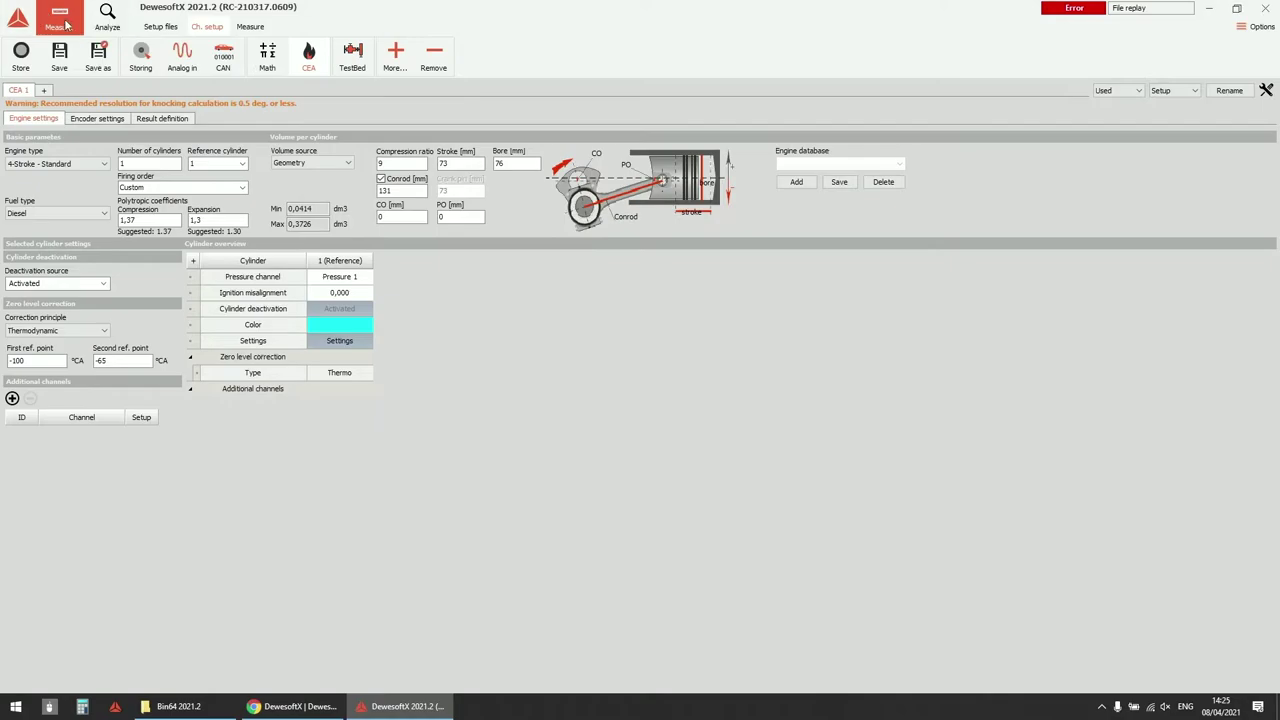
click(183, 66)
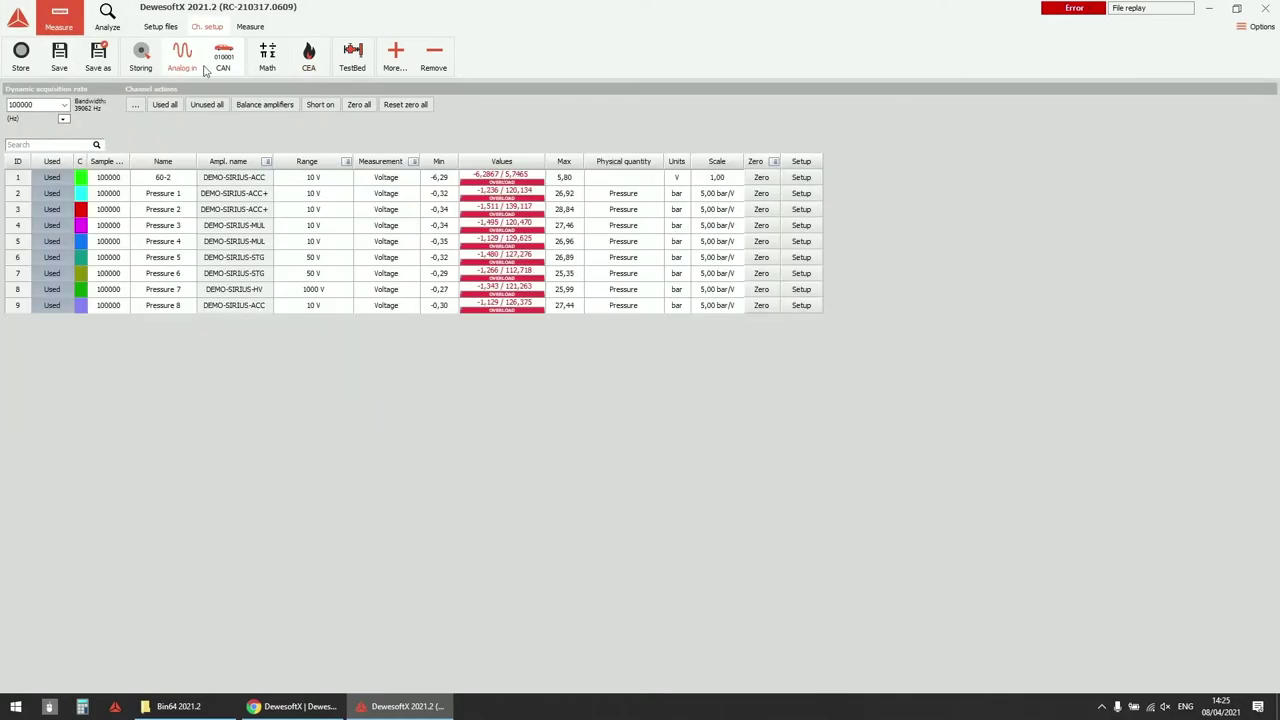
click(65, 107)
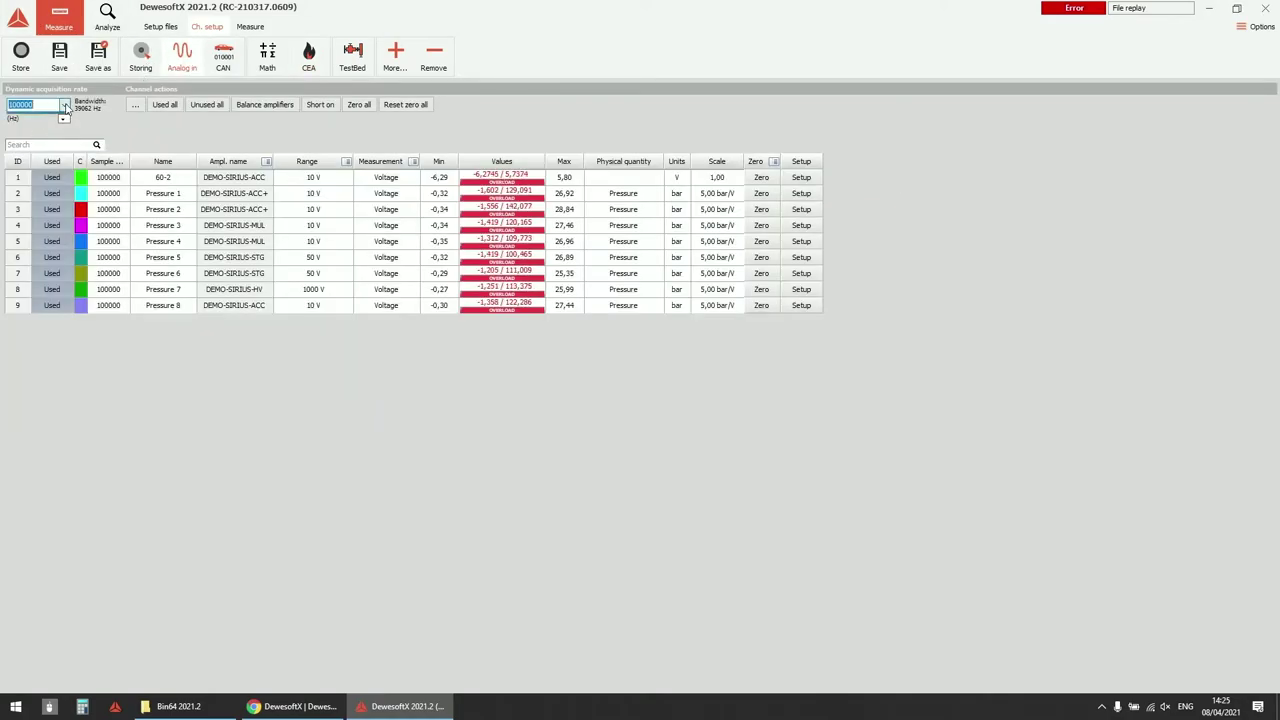
click(46, 118)
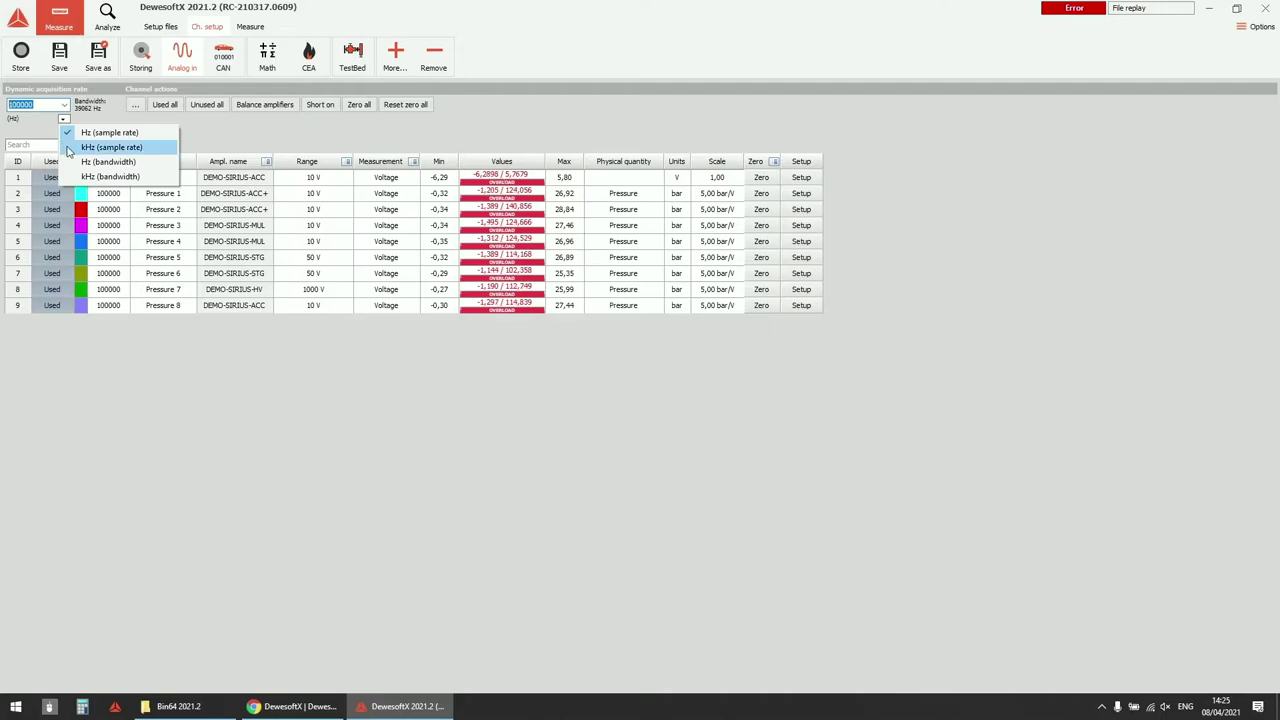
click(70, 148)
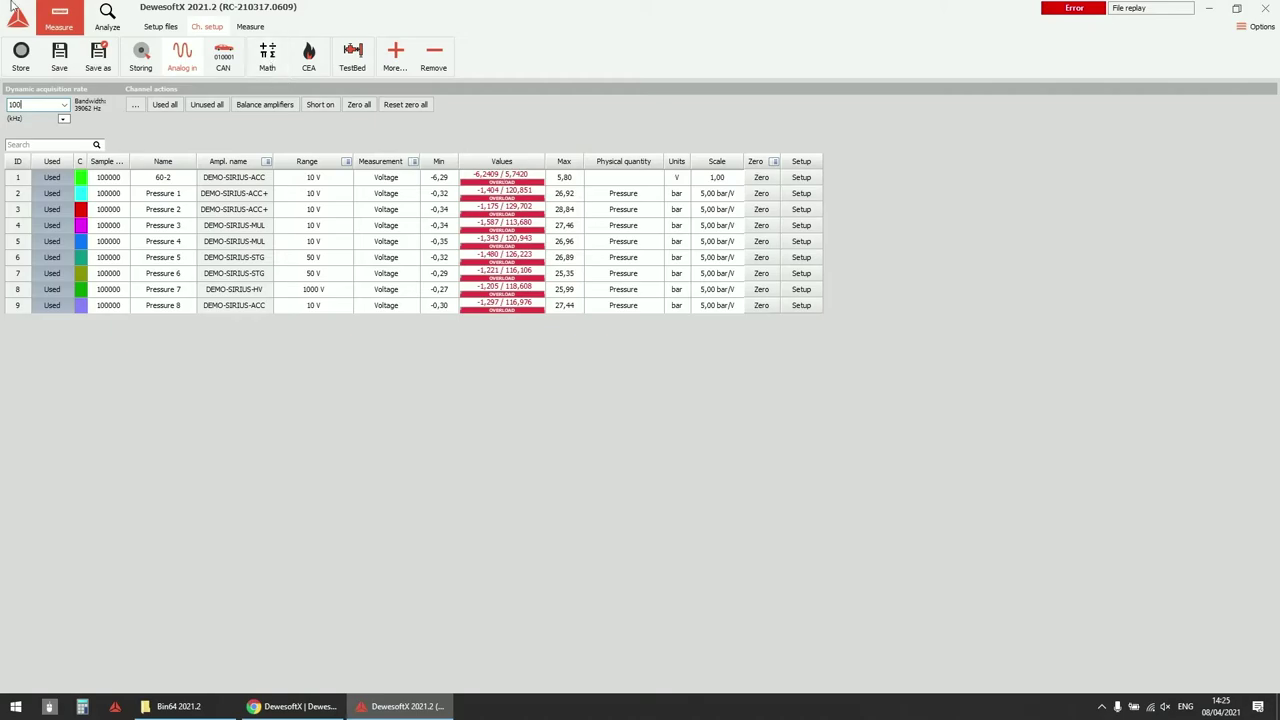
Set the angle resolution in CEA 1's encoder settings to 0,1 deg.; 3600 p/rev.
click(308, 57)
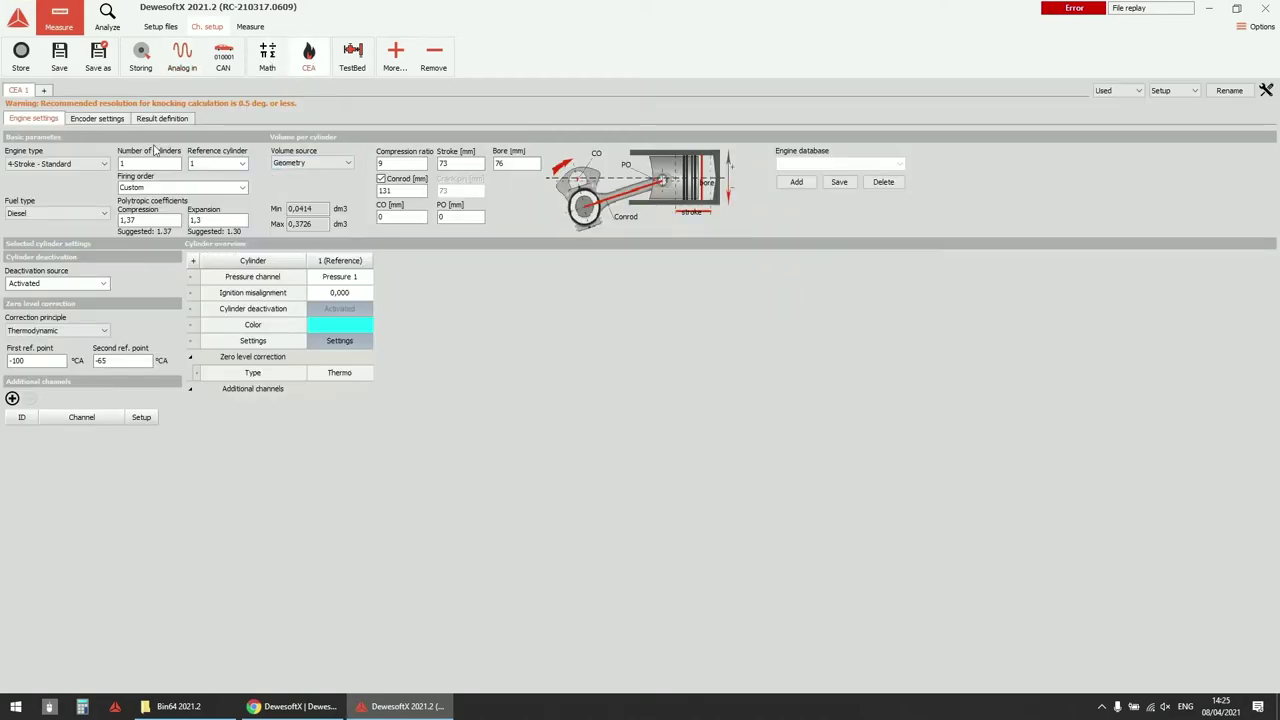
click(97, 119)
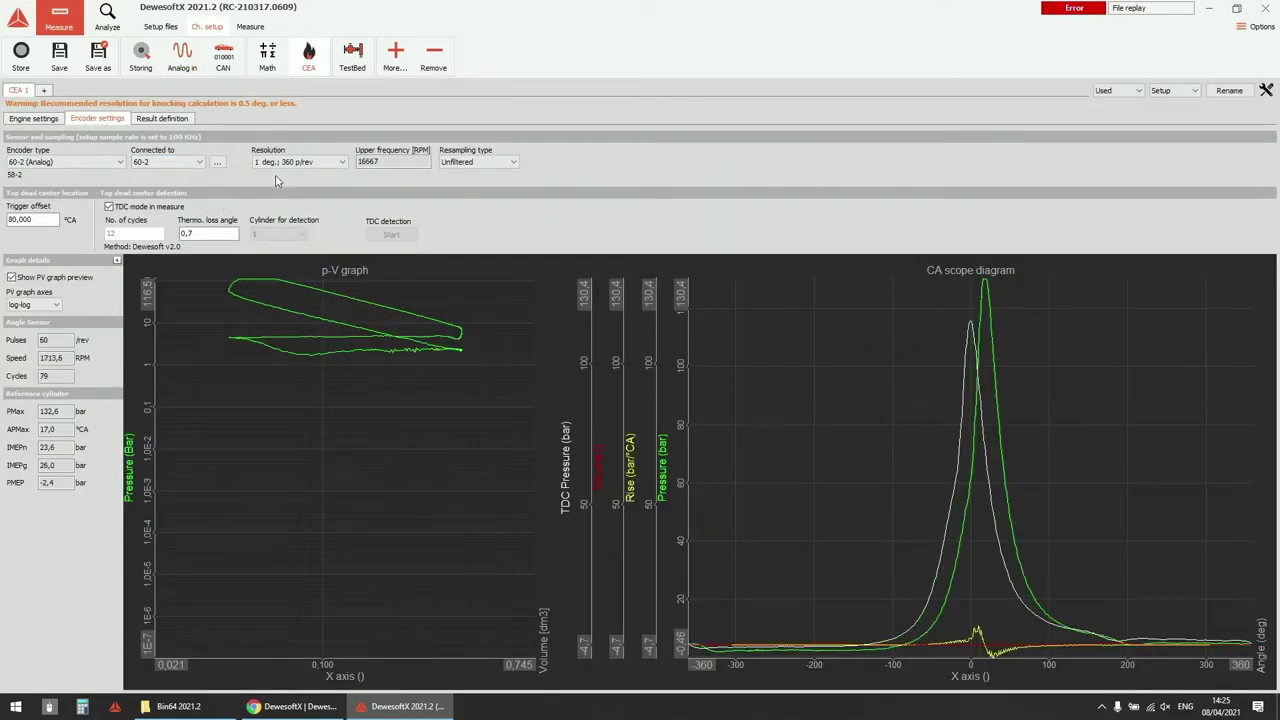
double_click(420, 160)
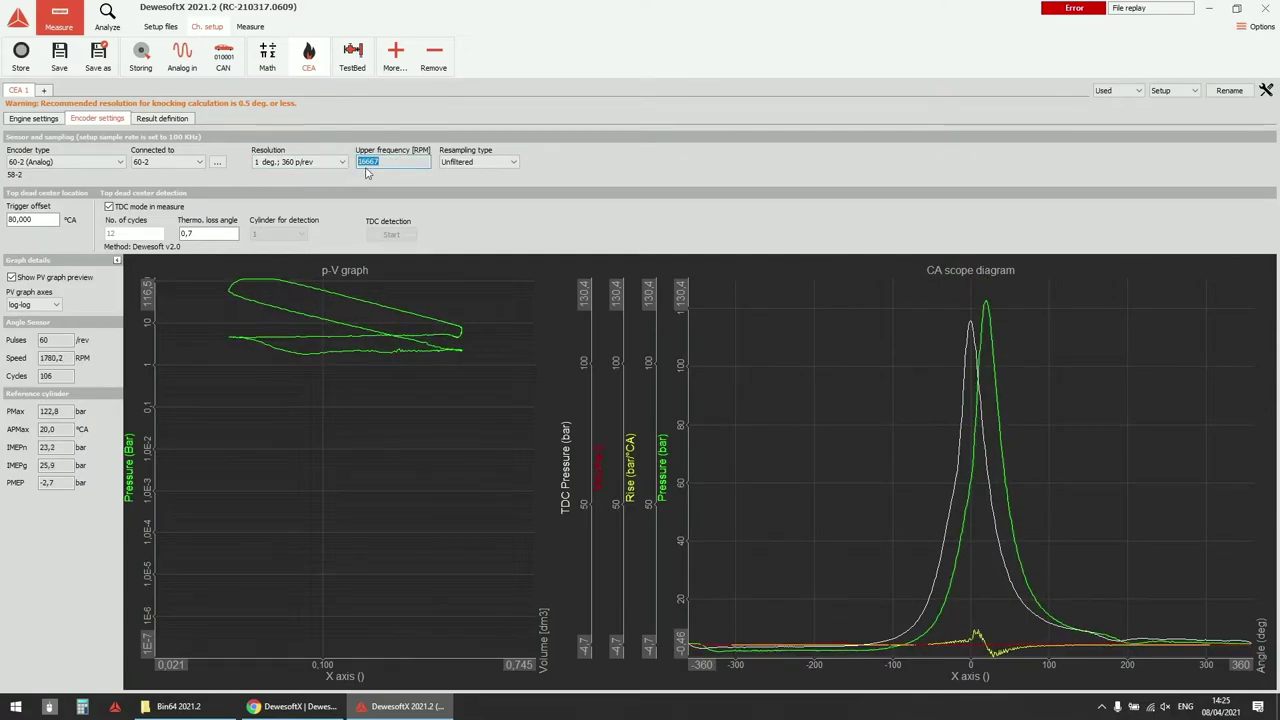
click(367, 161)
click(329, 166)
click(309, 166)
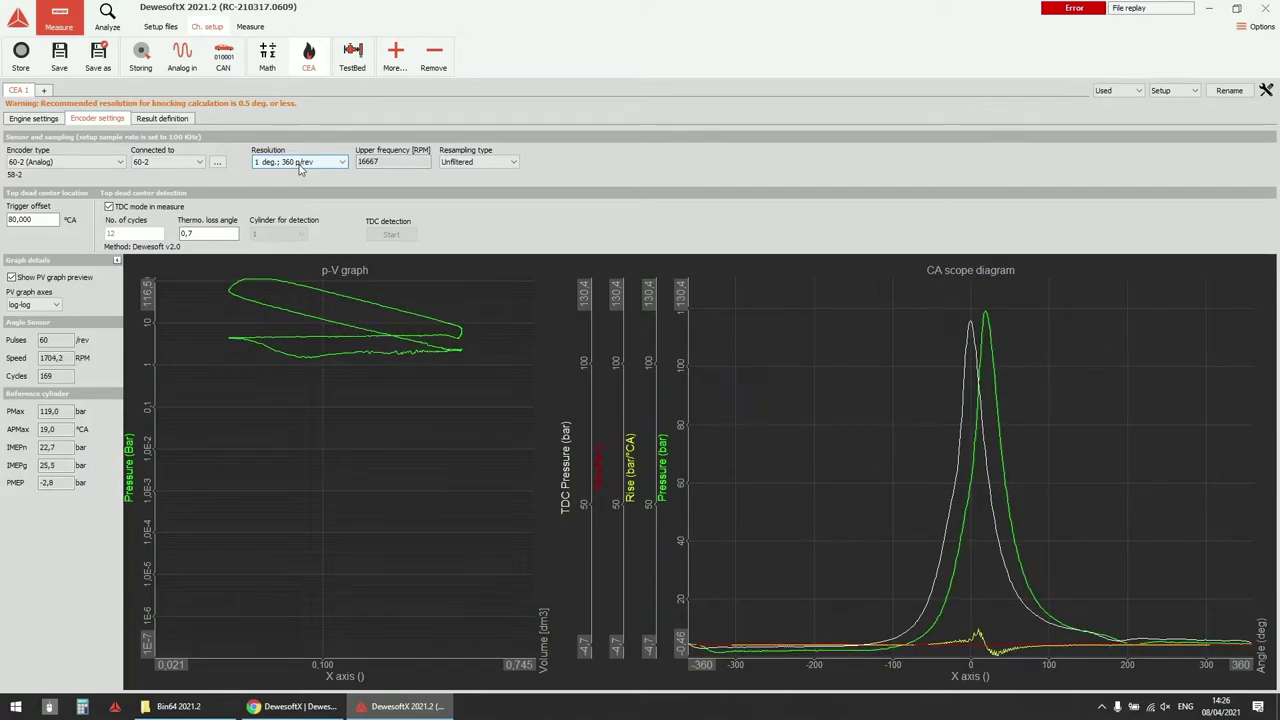
click(294, 166)
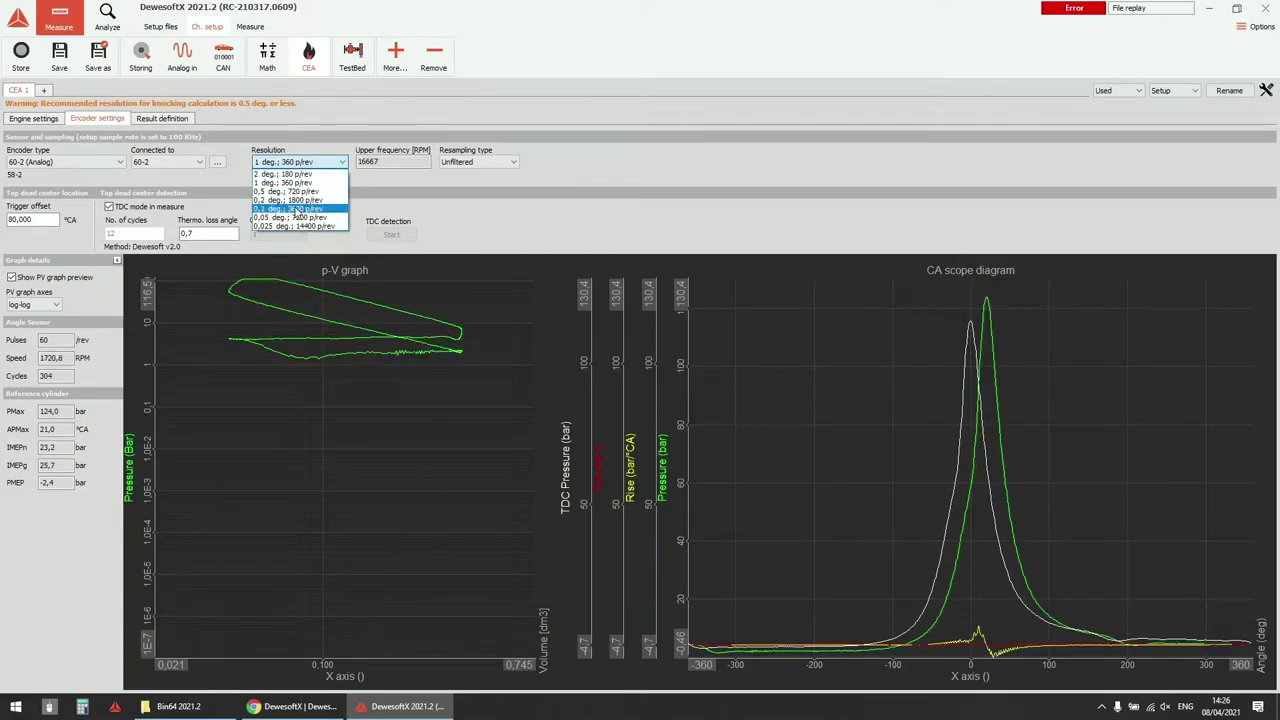
click(297, 209)
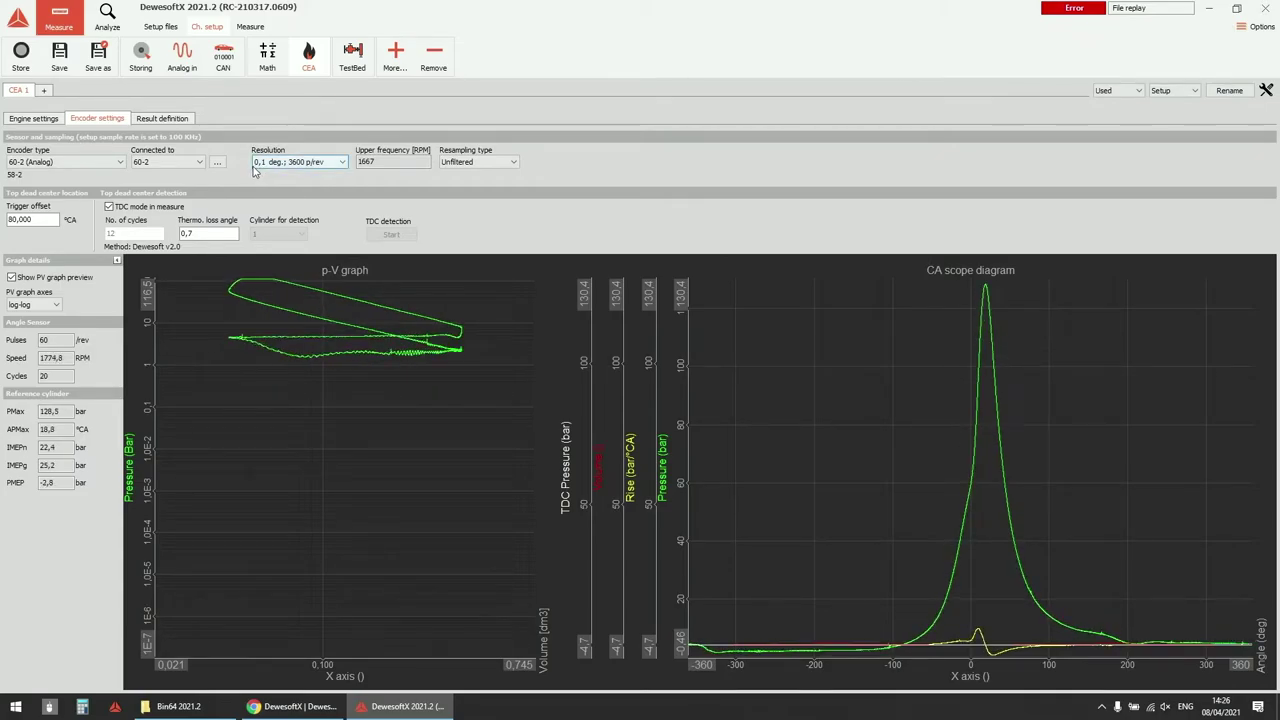
Examine the upper frequency limit and compare CEA 1's encoder settings with its engine settings.
click(371, 160)
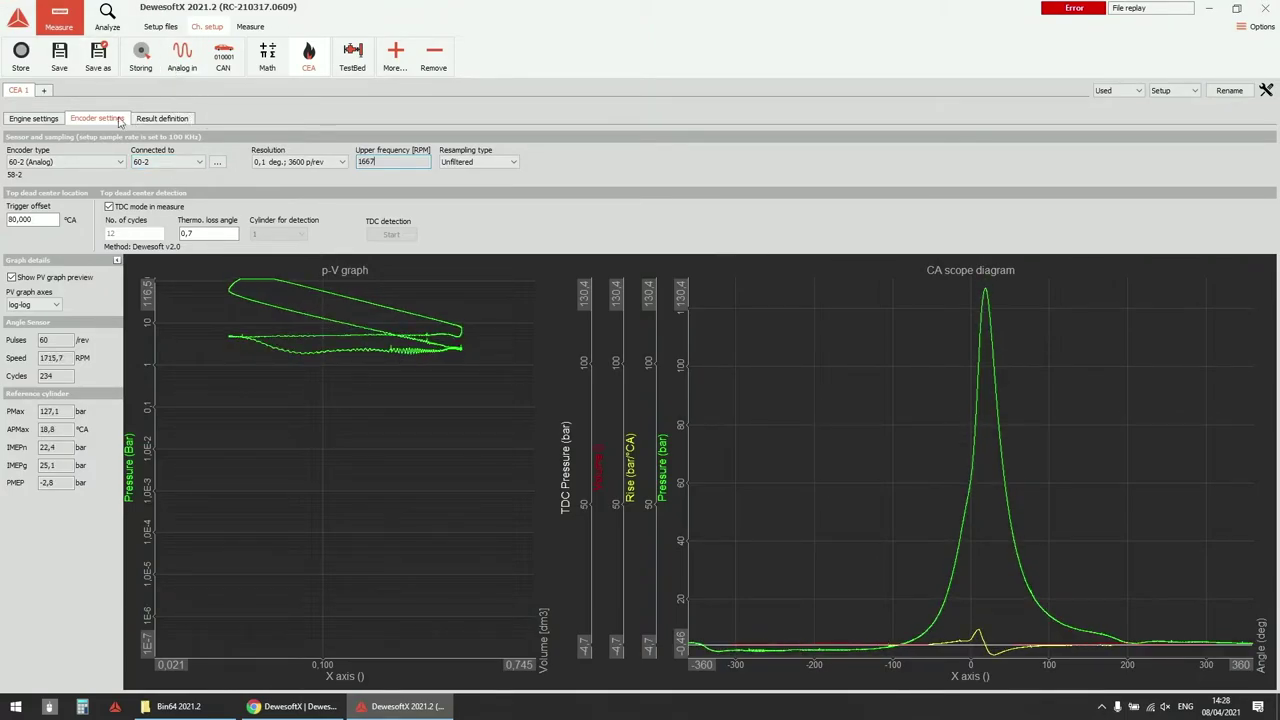
click(40, 120)
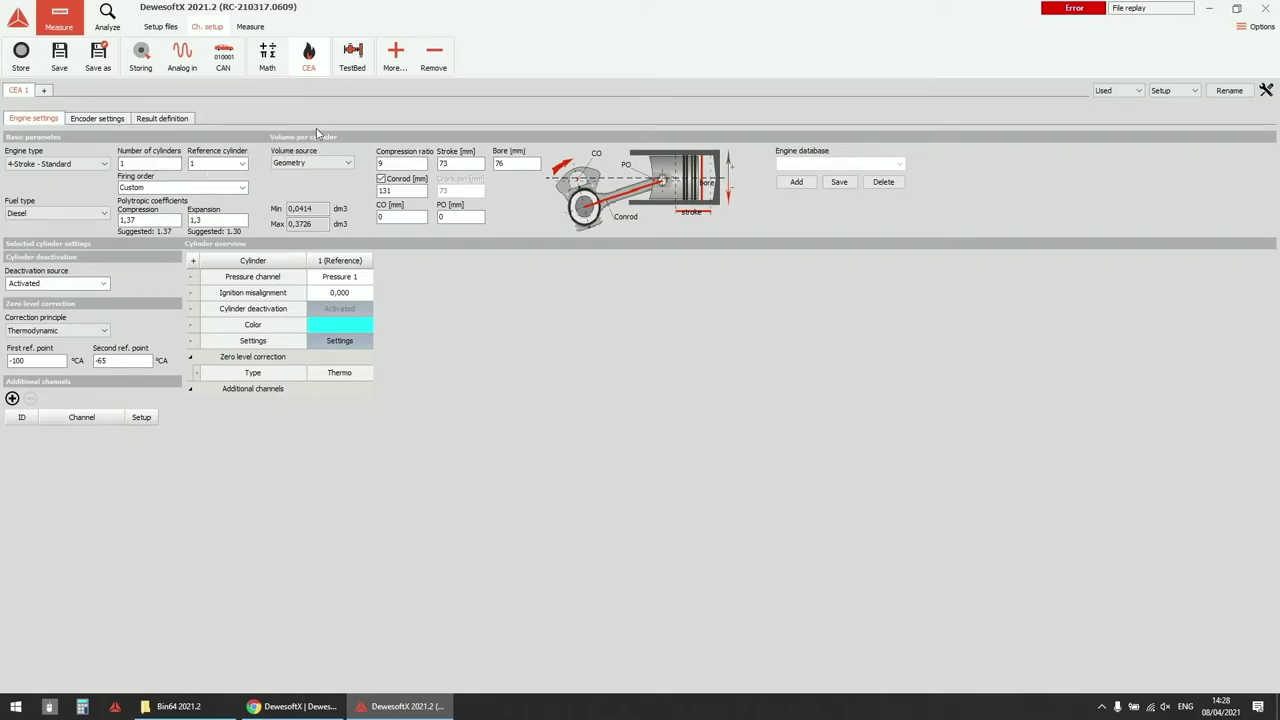
click(116, 119)
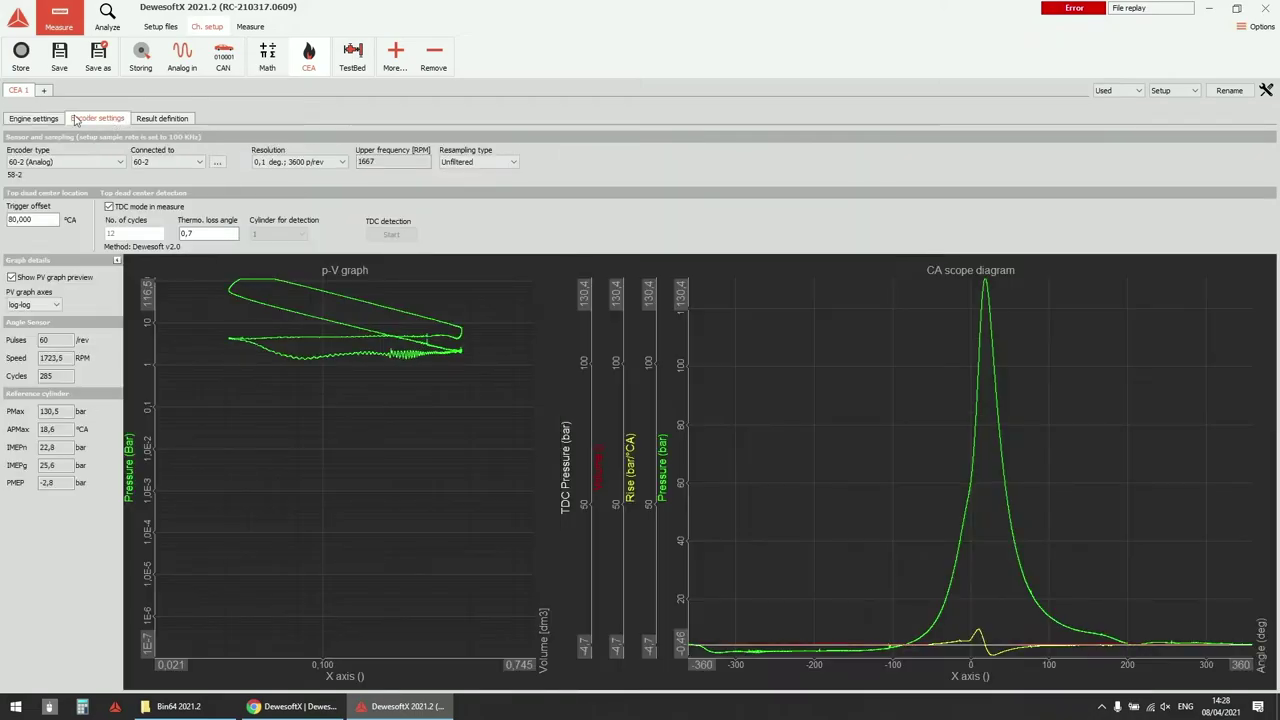
click(42, 118)
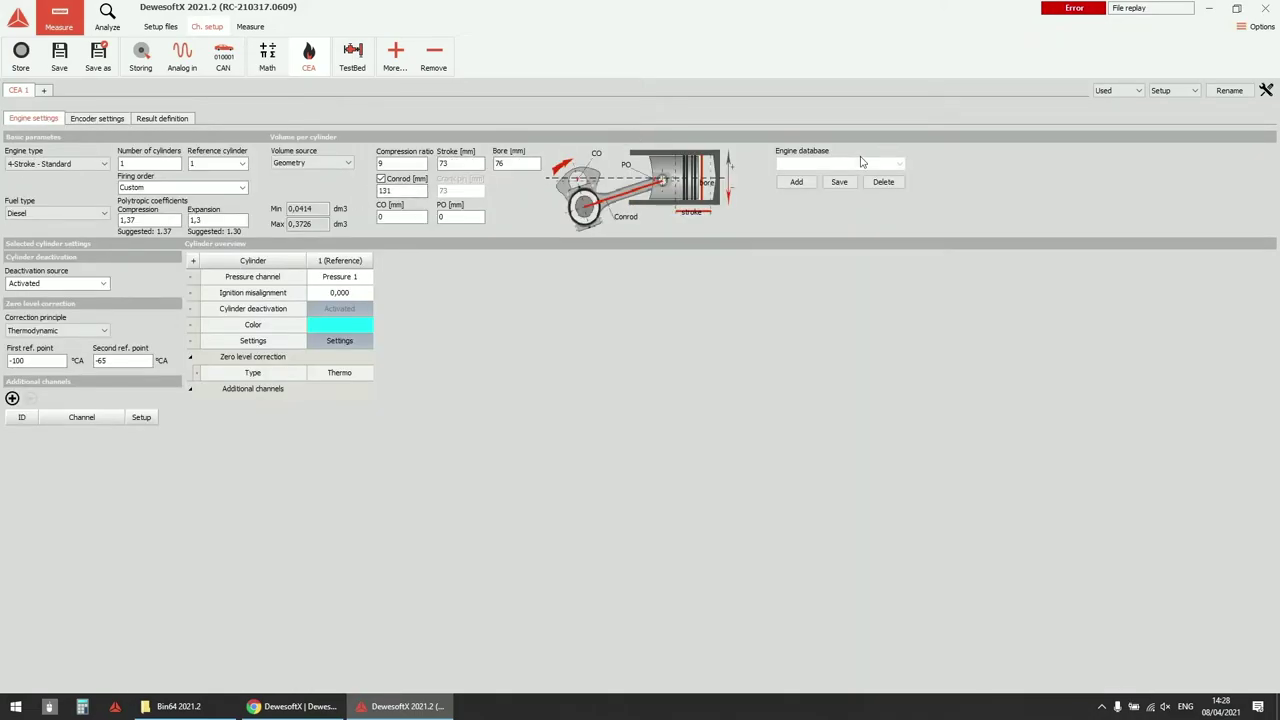
click(70, 119)
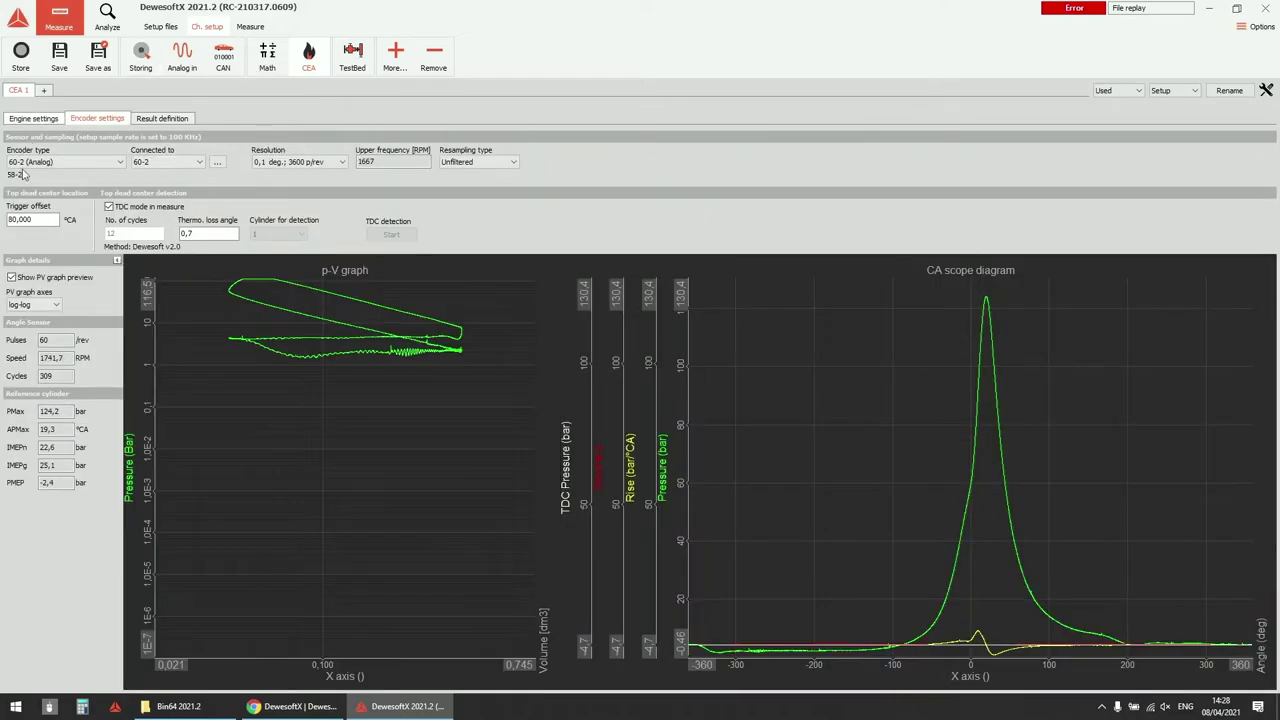
click(42, 120)
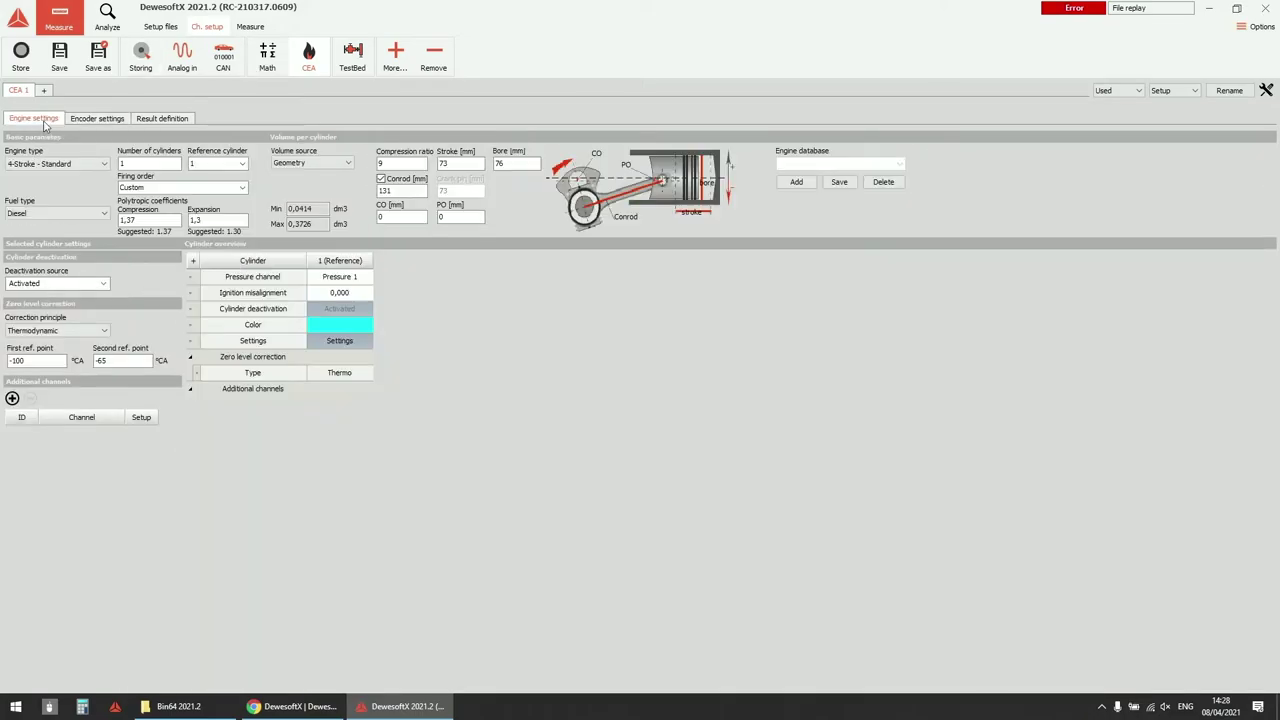
Examine CEA 1's result definition settings for the acquired signals, maximum pressure, compression curve, polytropic coefficient and rise curve.
click(164, 122)
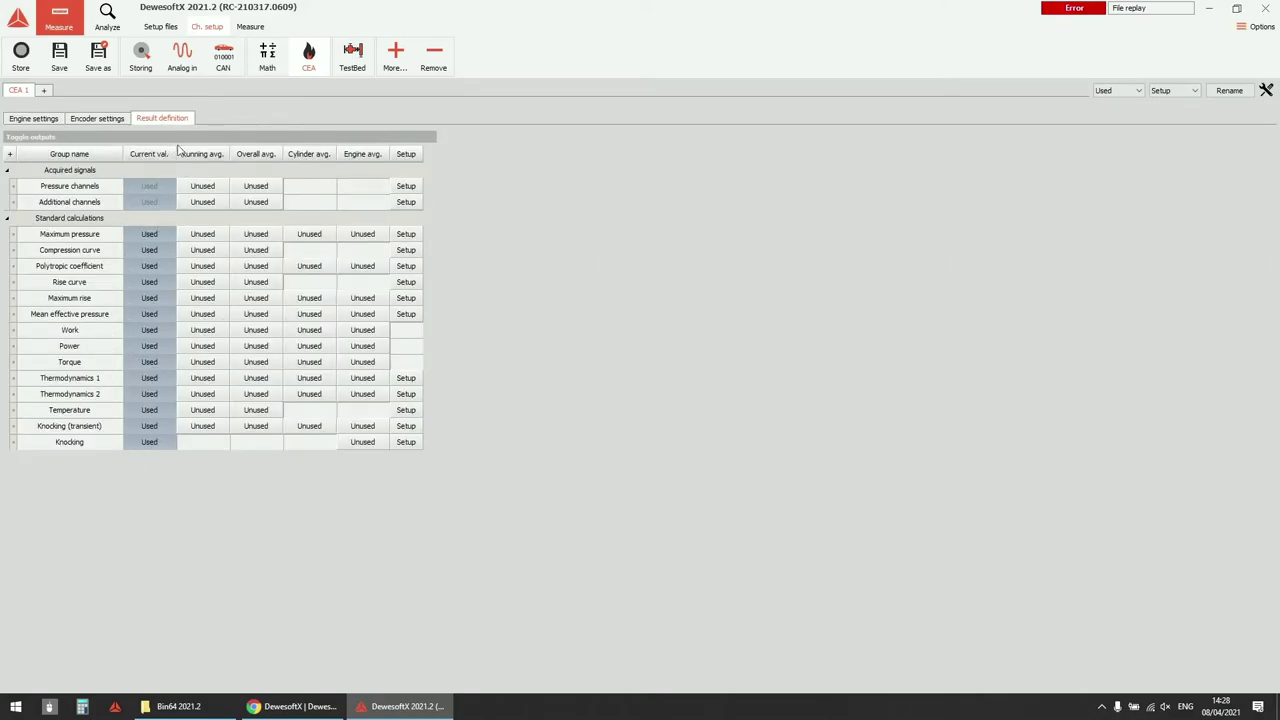
click(408, 188)
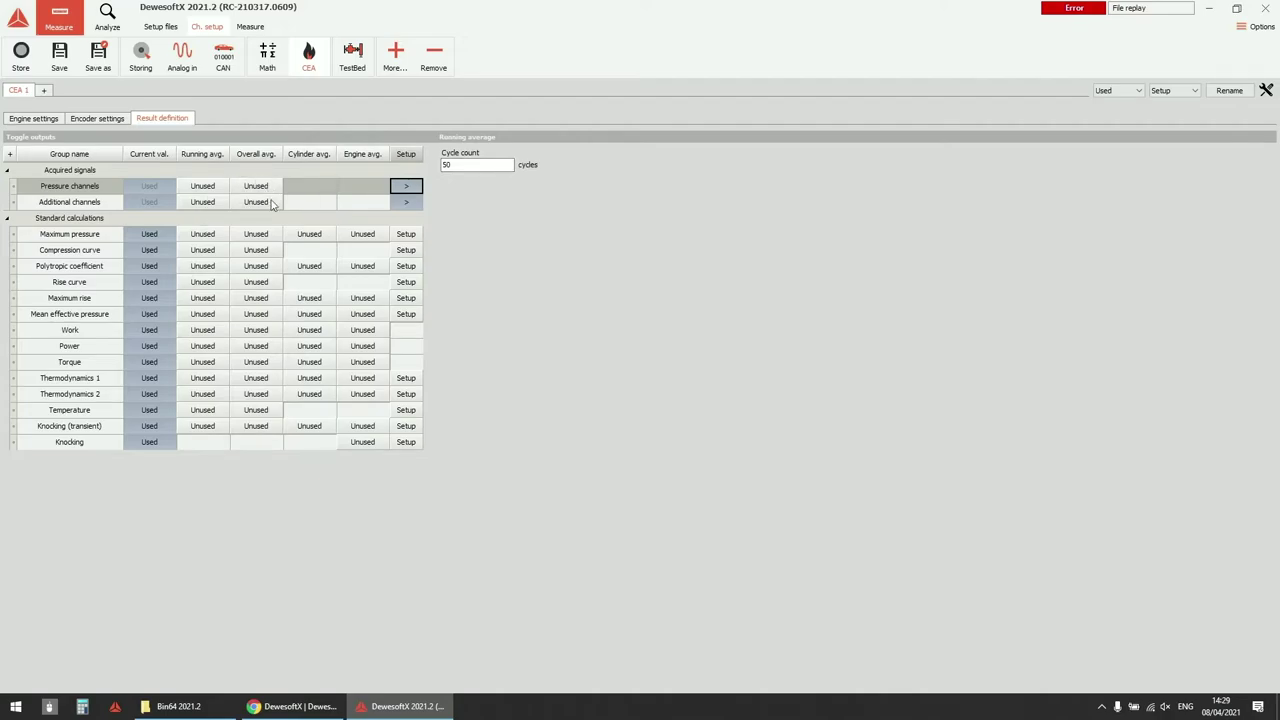
click(317, 249)
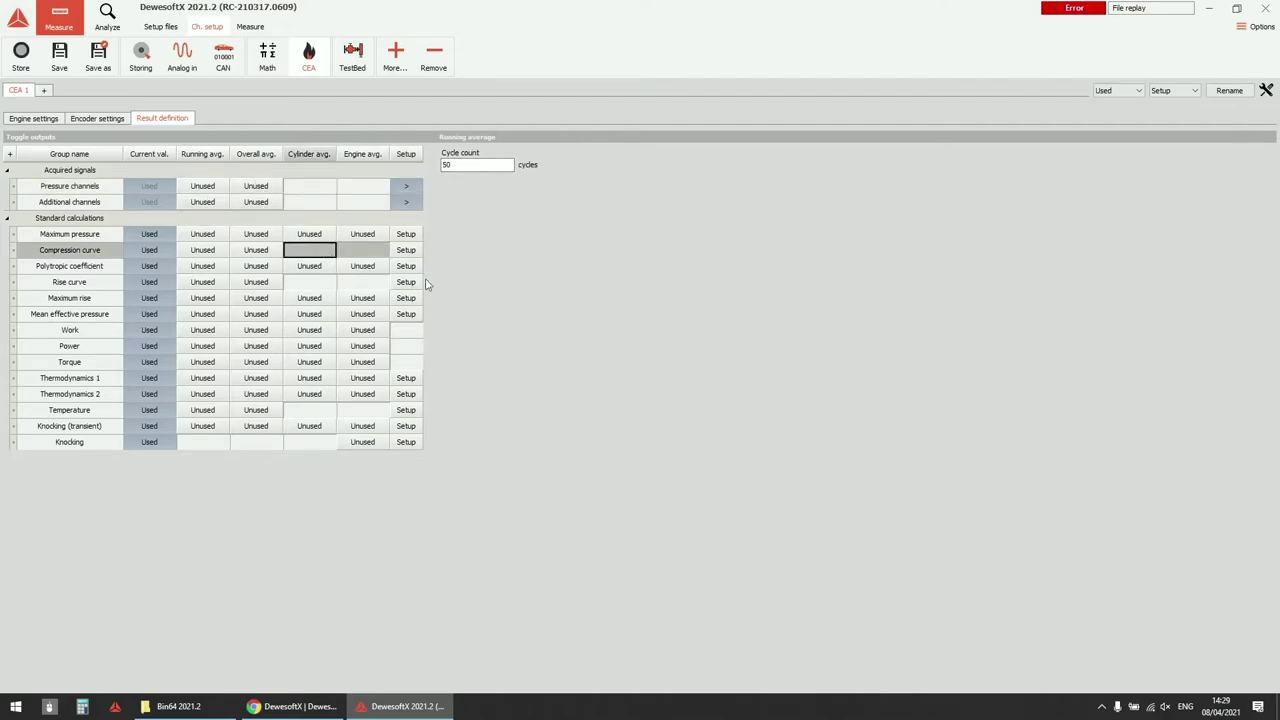
click(403, 234)
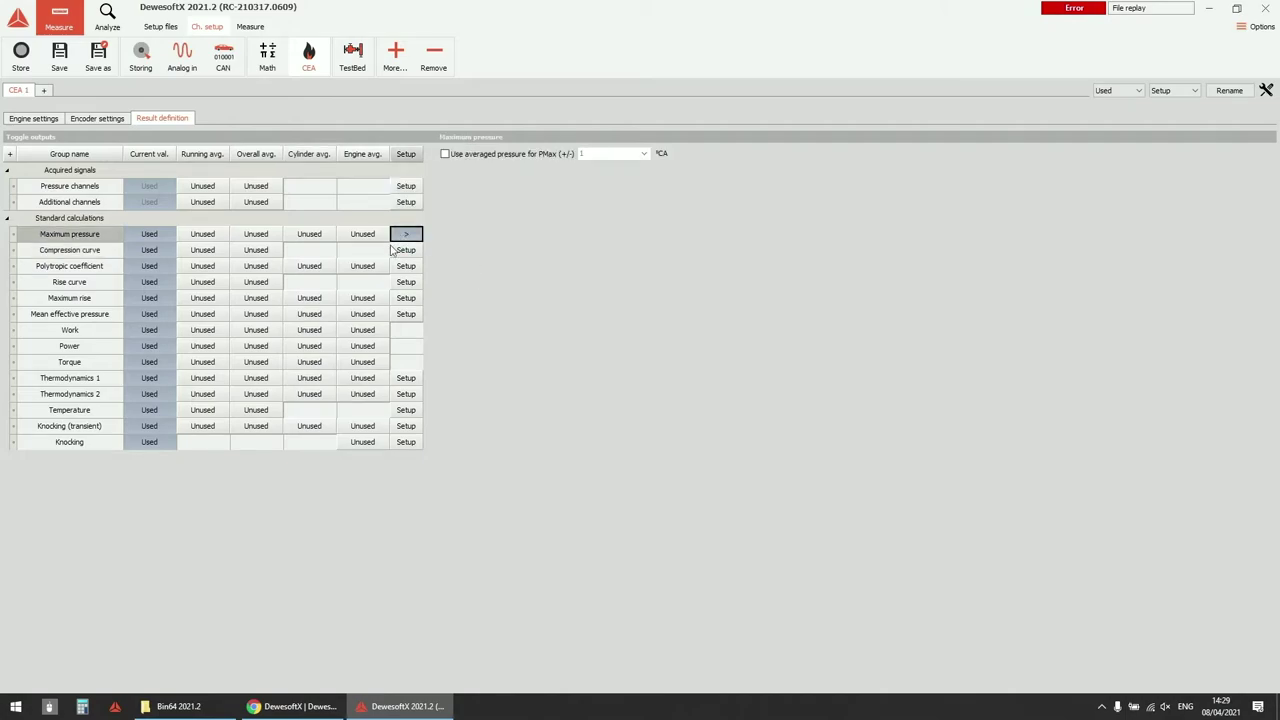
click(399, 251)
click(407, 267)
click(409, 283)
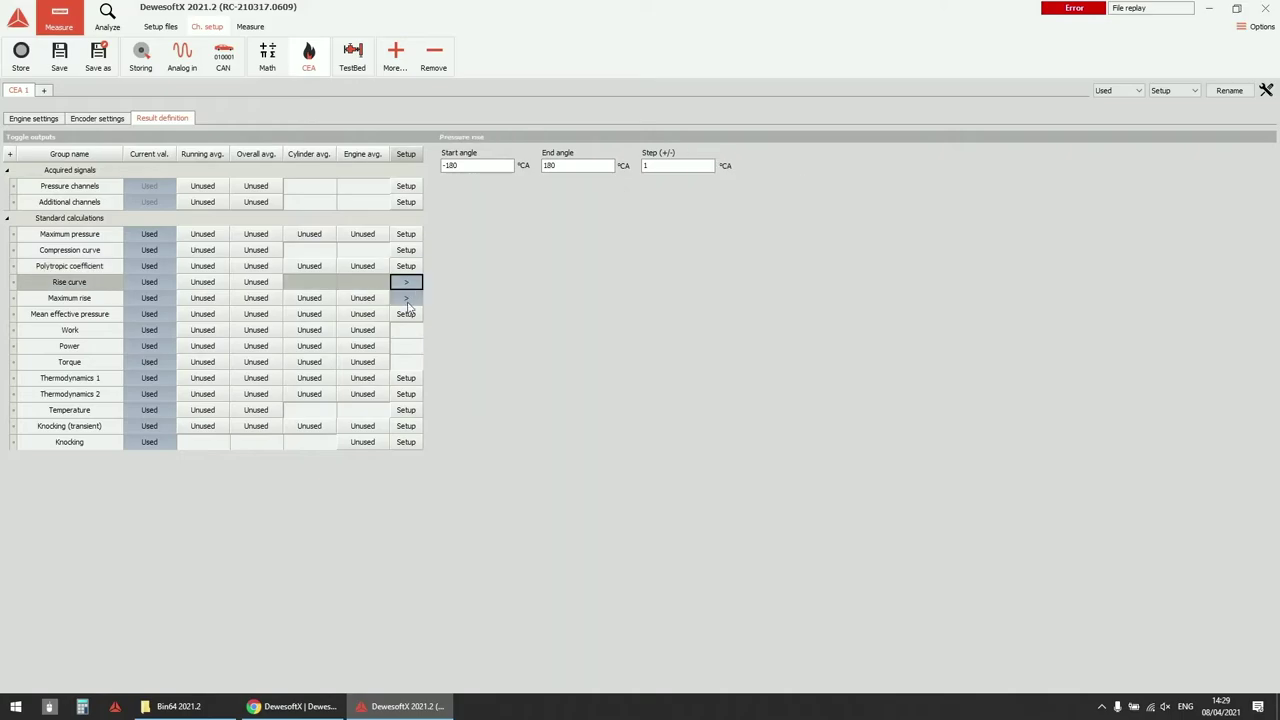
Examine the calculation settings for mean effective pressure, thermodynamics, temperature and both knocking groups.
click(407, 315)
click(406, 378)
click(406, 394)
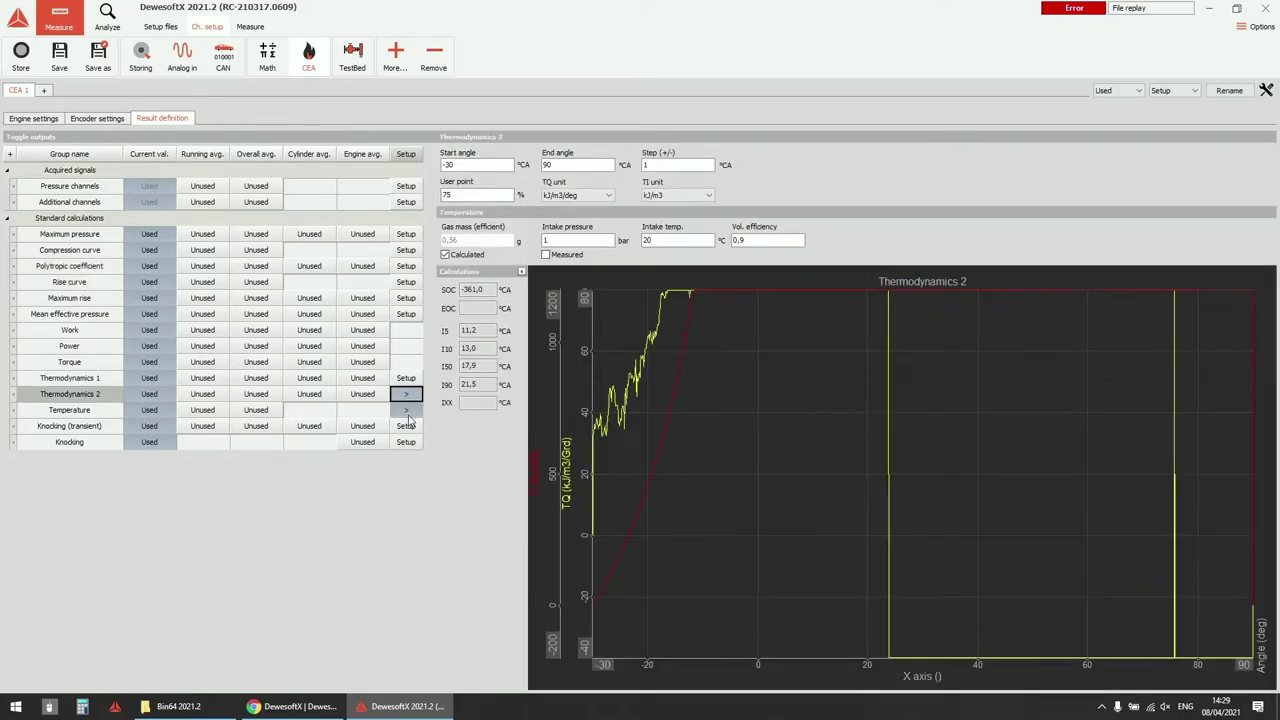
click(406, 410)
click(404, 432)
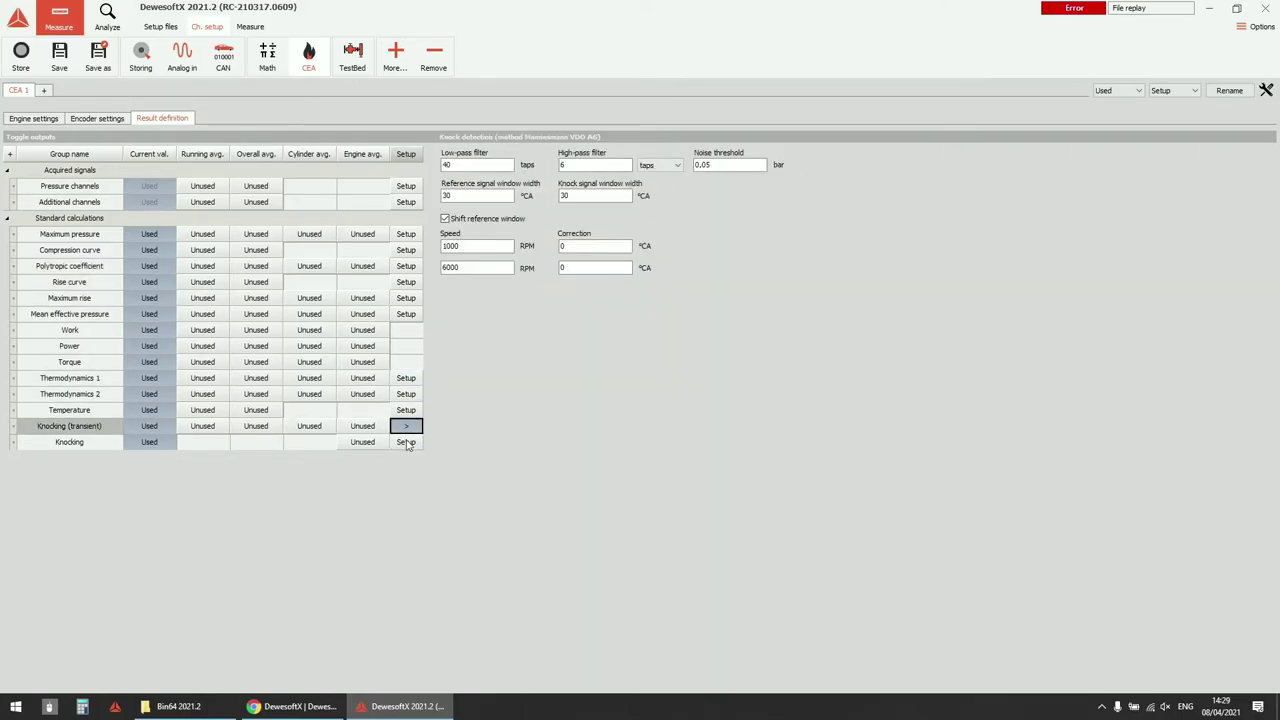
click(406, 442)
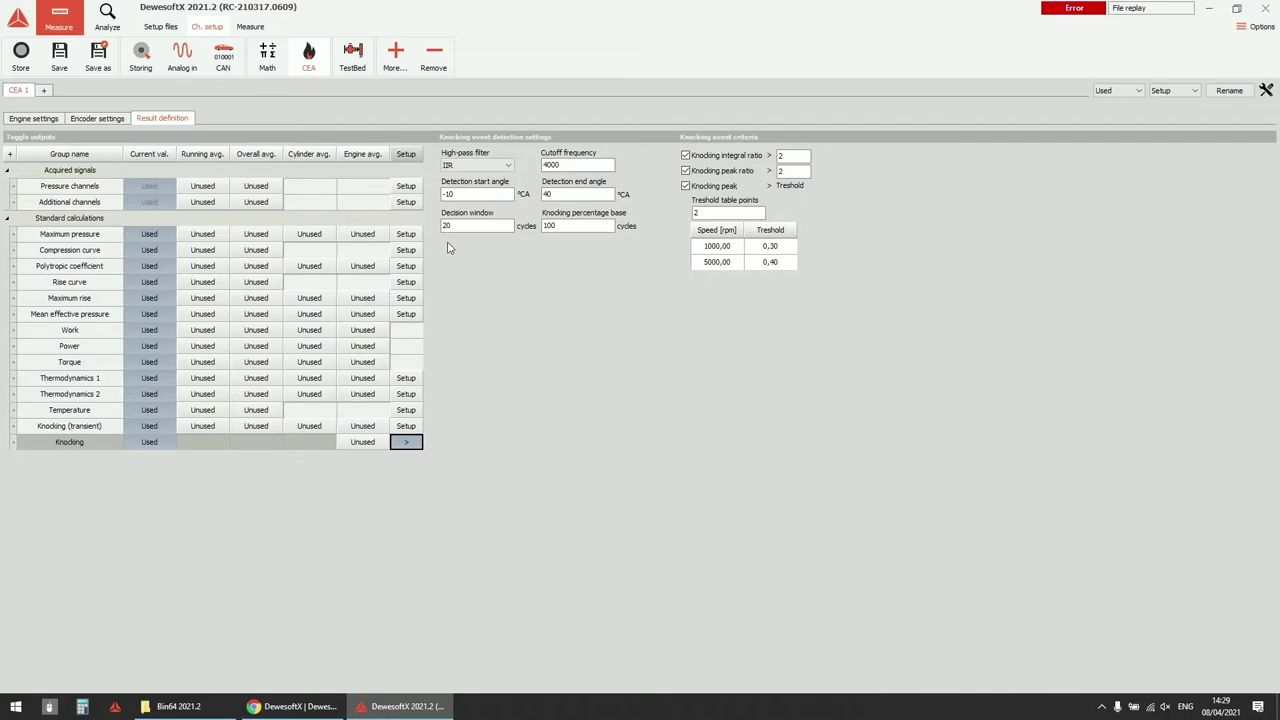
click(406, 314)
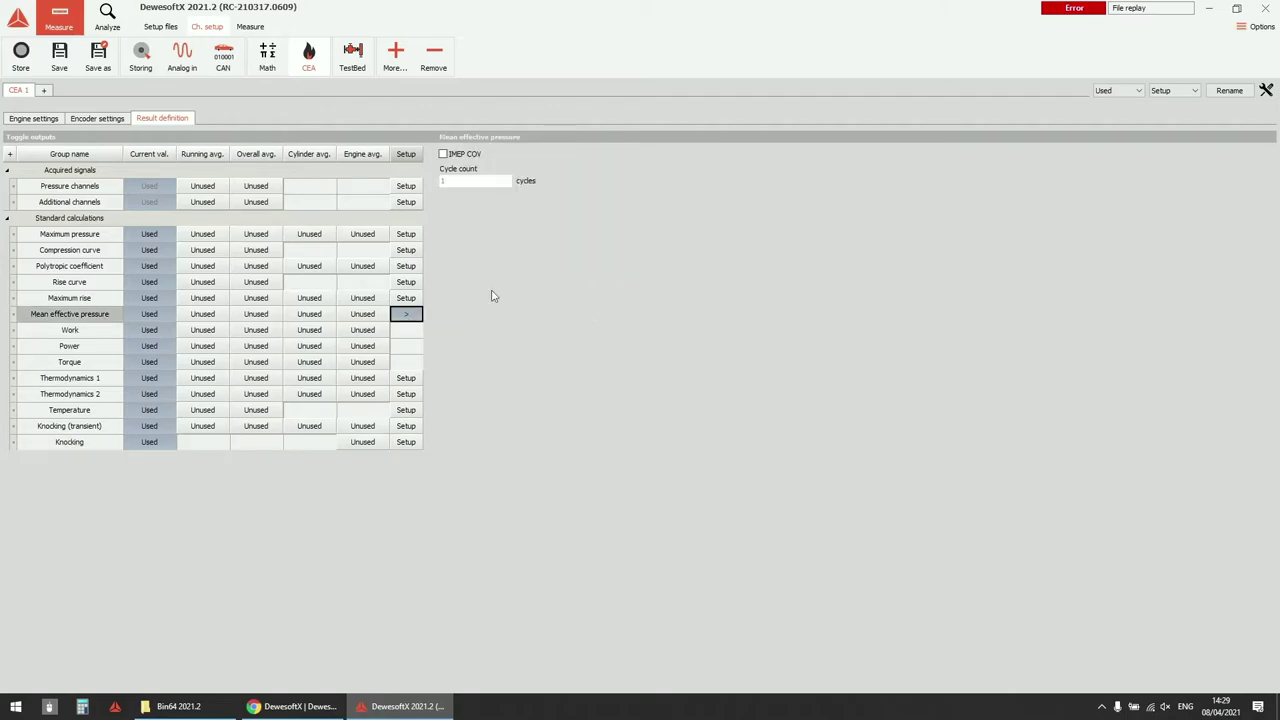
click(400, 267)
click(408, 395)
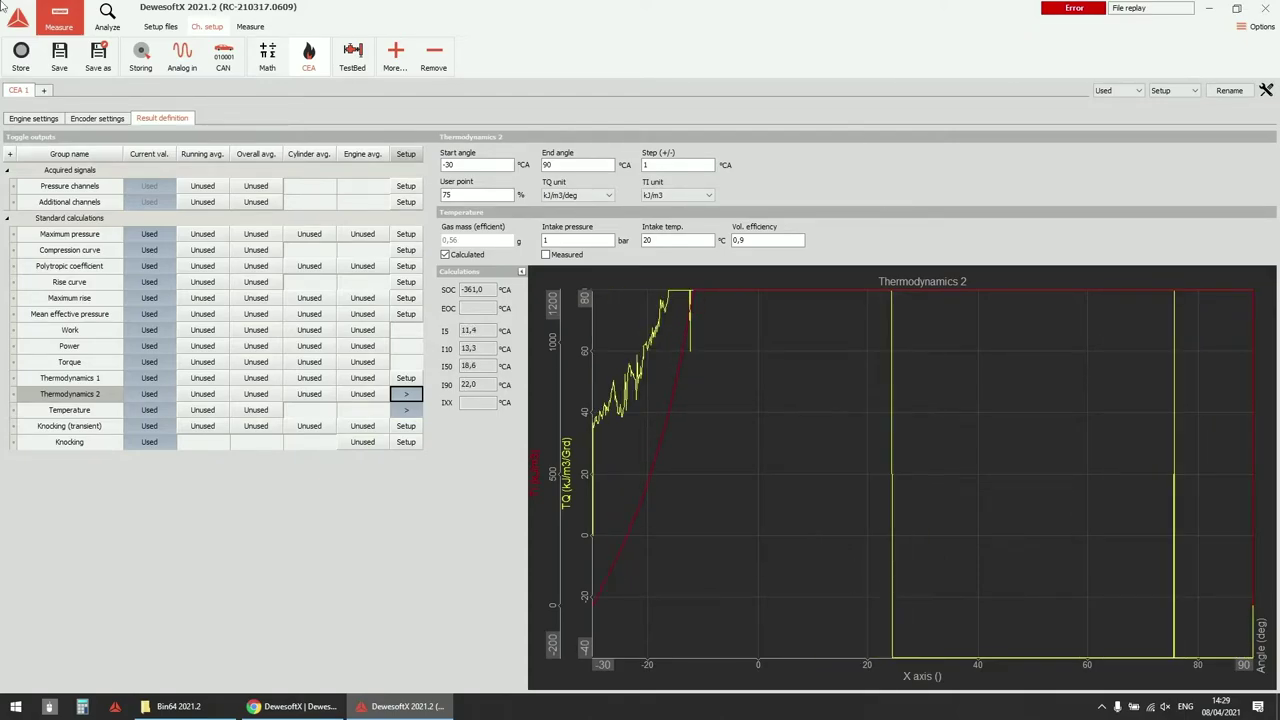
Try the Filtered resampling type in CEA 1's encoder settings at 0,1 deg.; 3600 p/rev, and restore Unfiltered.
click(99, 119)
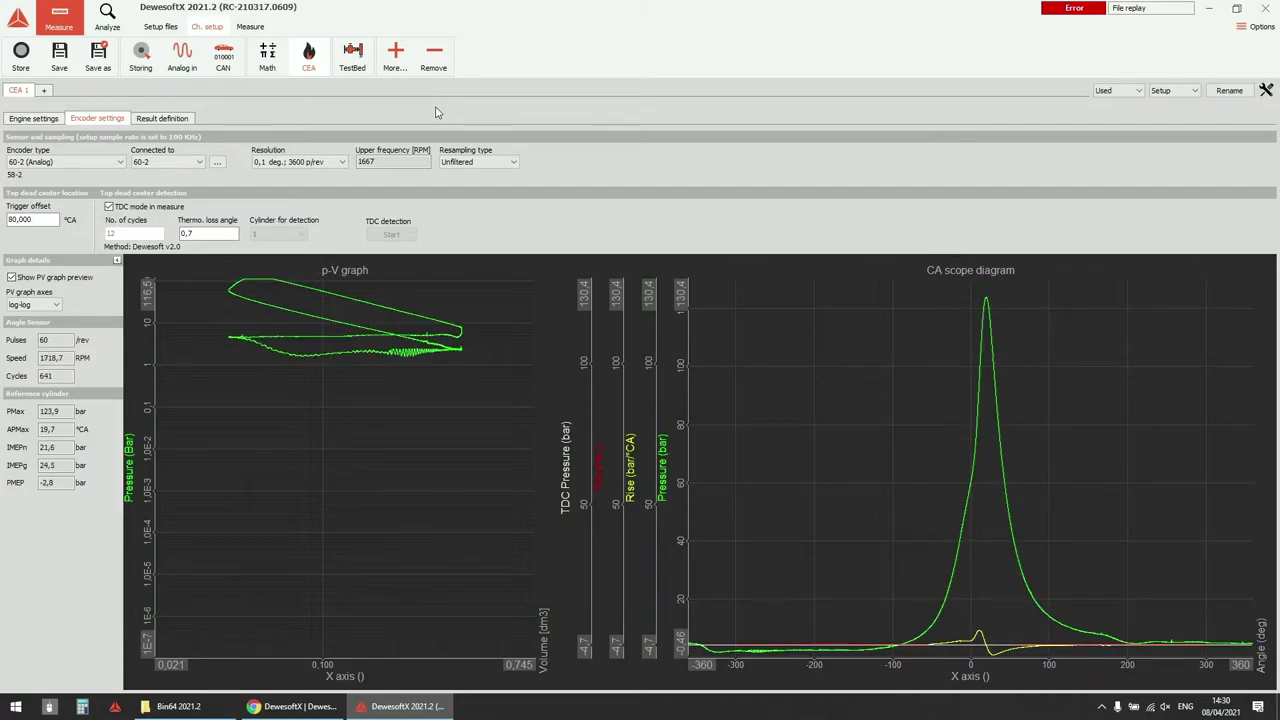
click(284, 162)
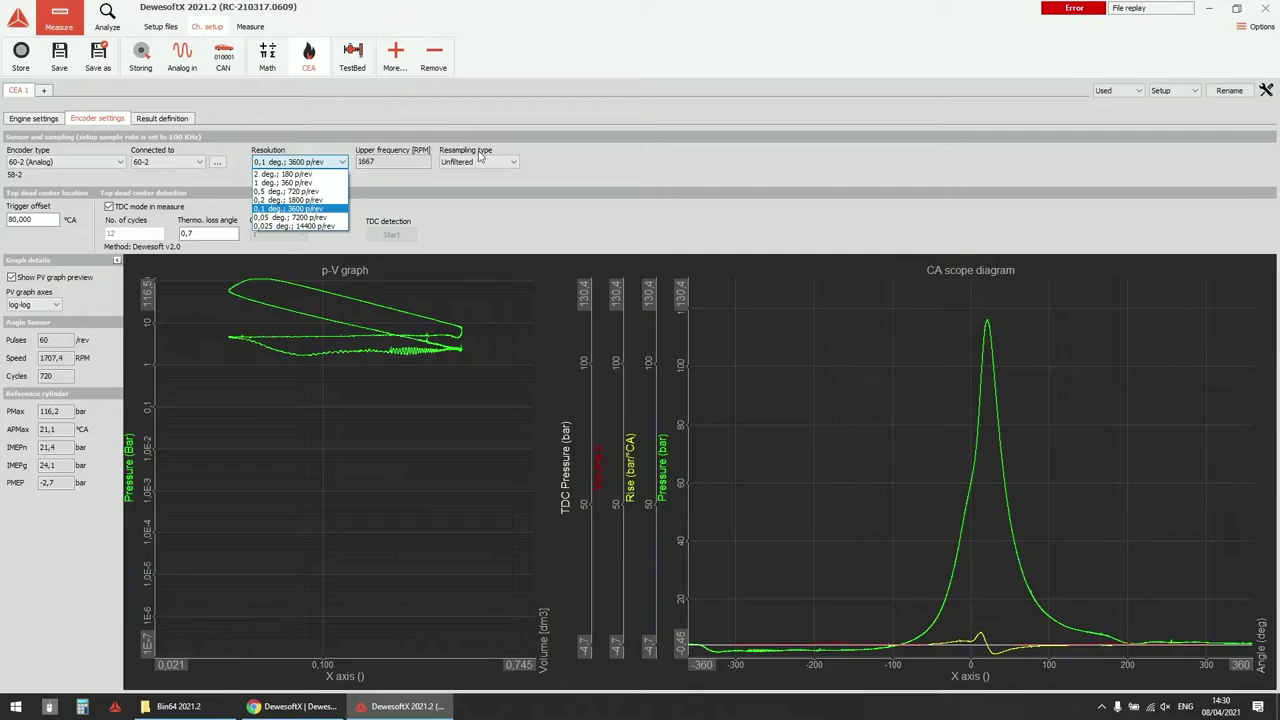
click(321, 209)
click(488, 163)
click(488, 183)
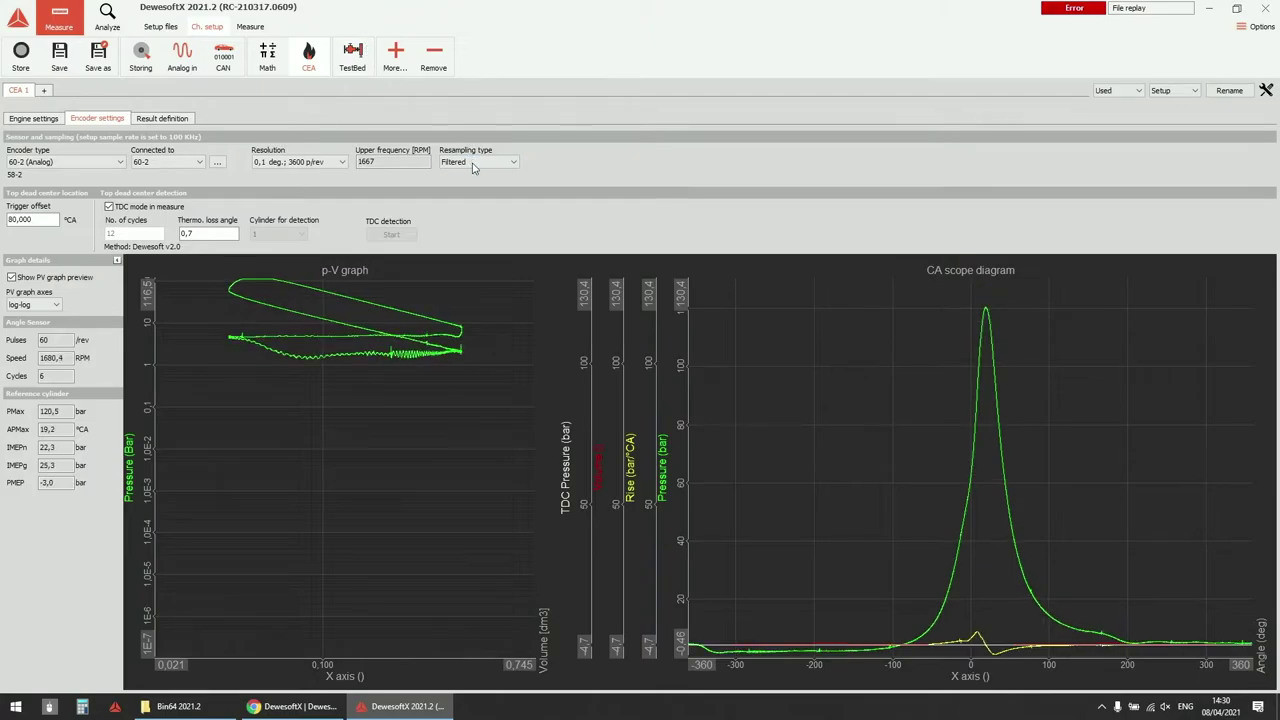
click(476, 163)
click(472, 174)
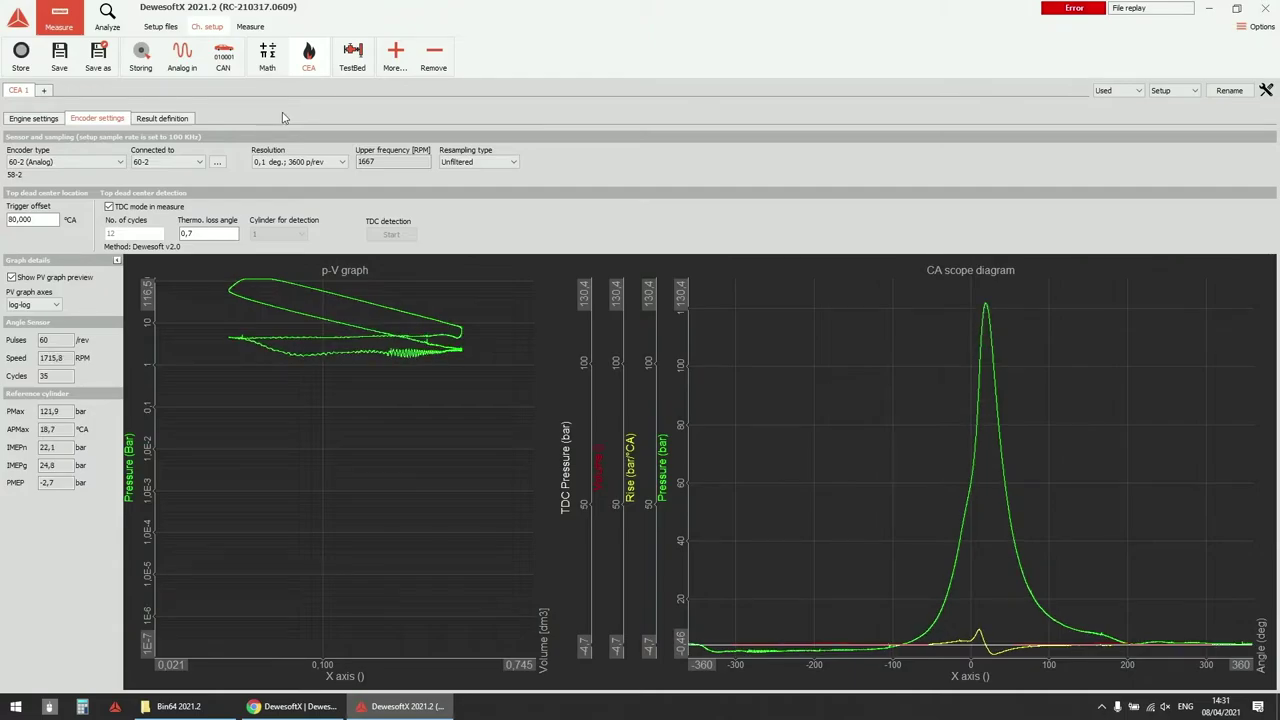
Try to change CEA 1's engine type to 2-Stroke - Industrial in the engine settings.
click(16, 119)
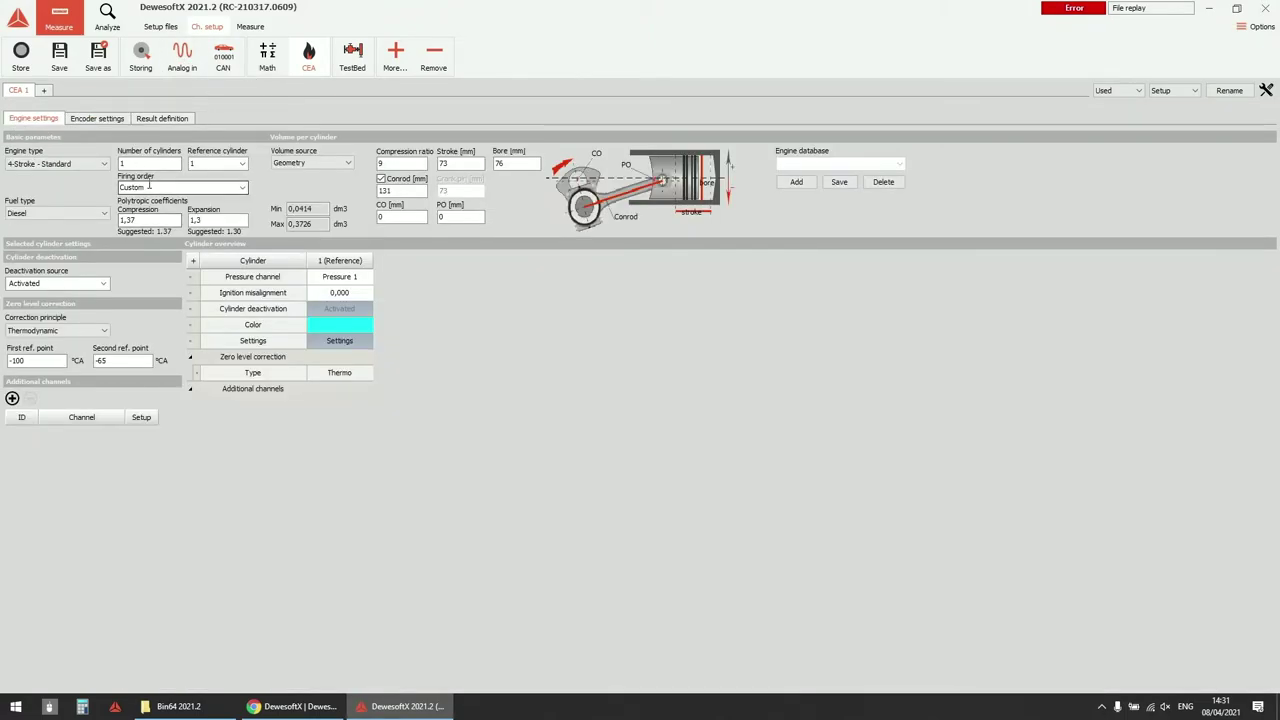
click(52, 165)
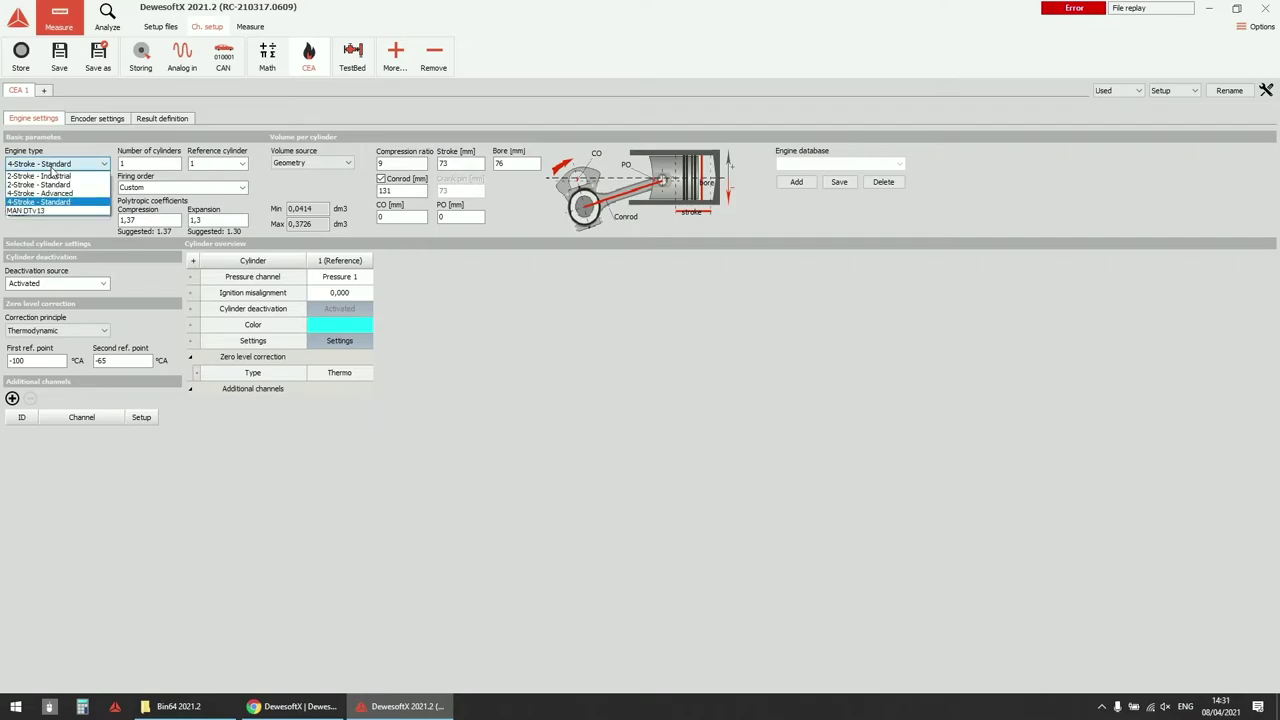
click(70, 176)
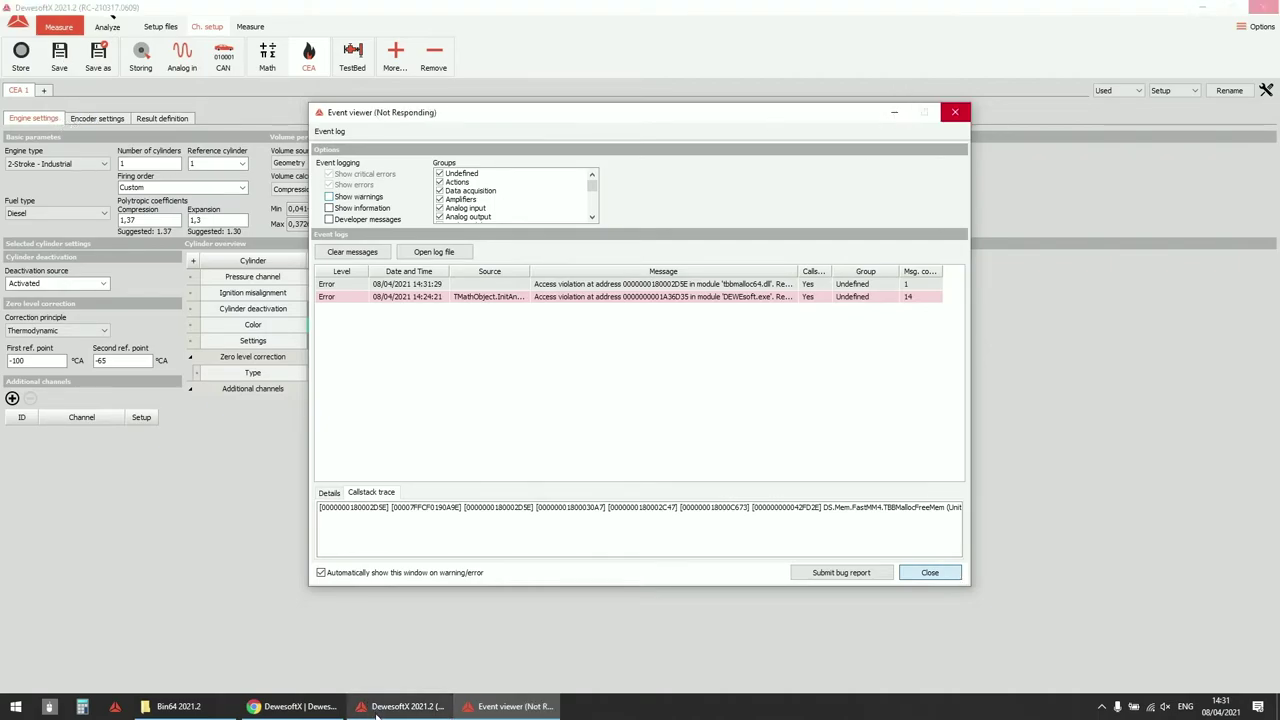
Force the unresponsive DewesoftX program to close.
mouse_move(377, 713)
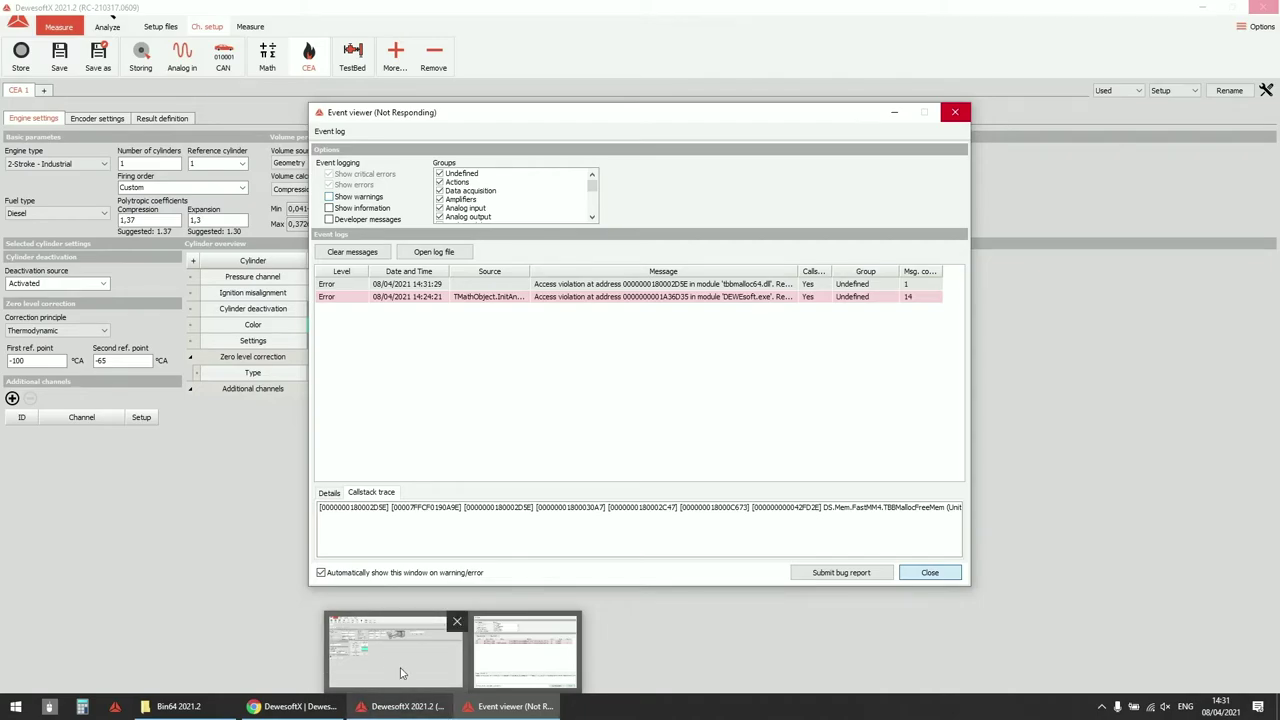
mouse_move(403, 673)
click(452, 628)
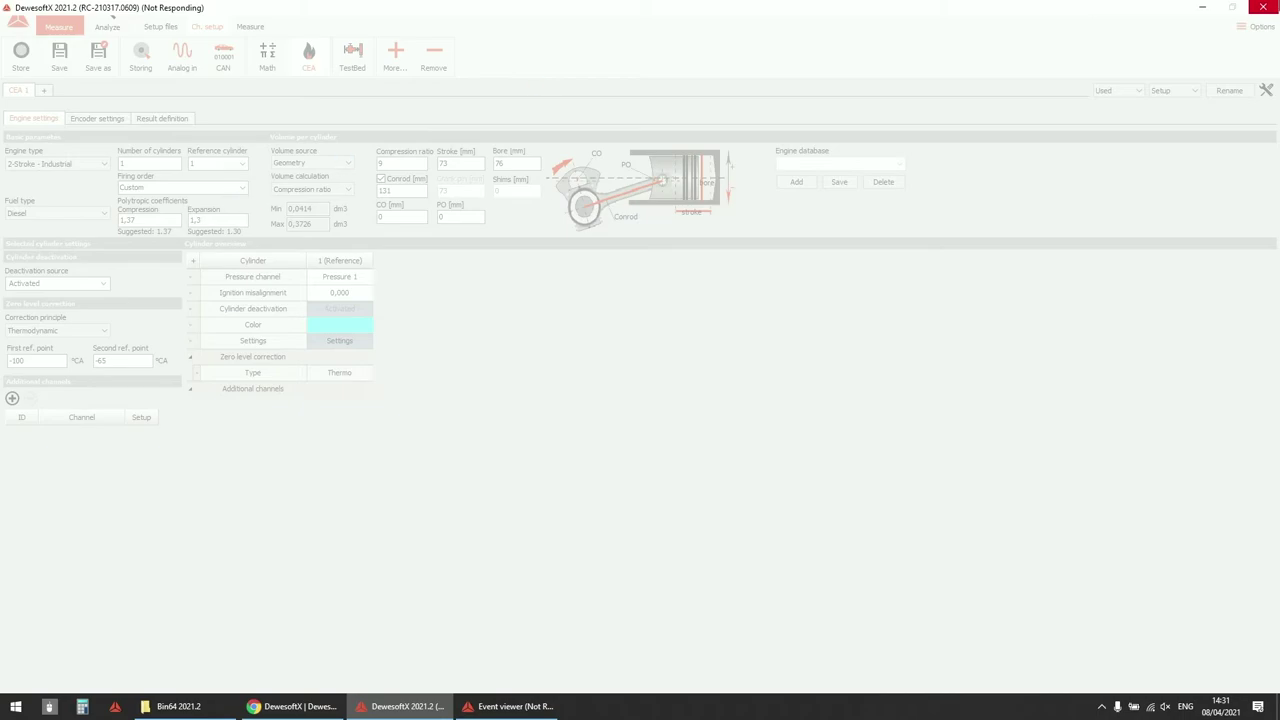
click(1263, 10)
click(178, 706)
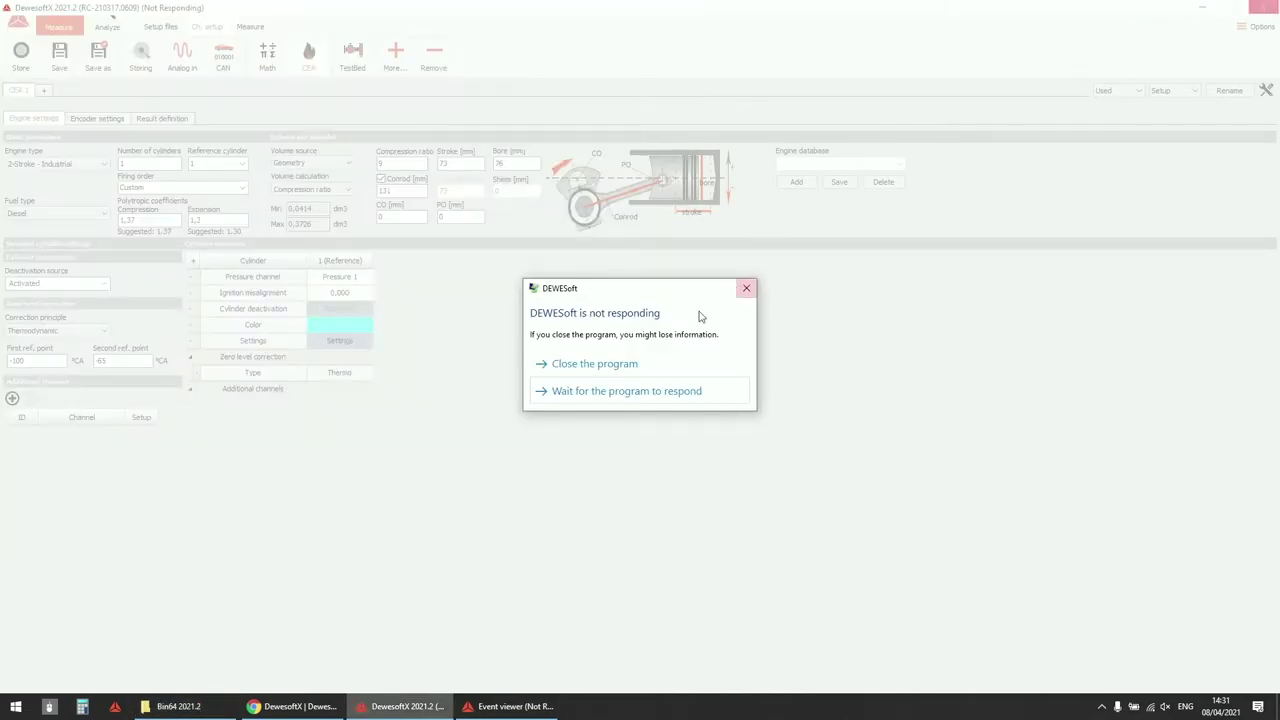
click(556, 368)
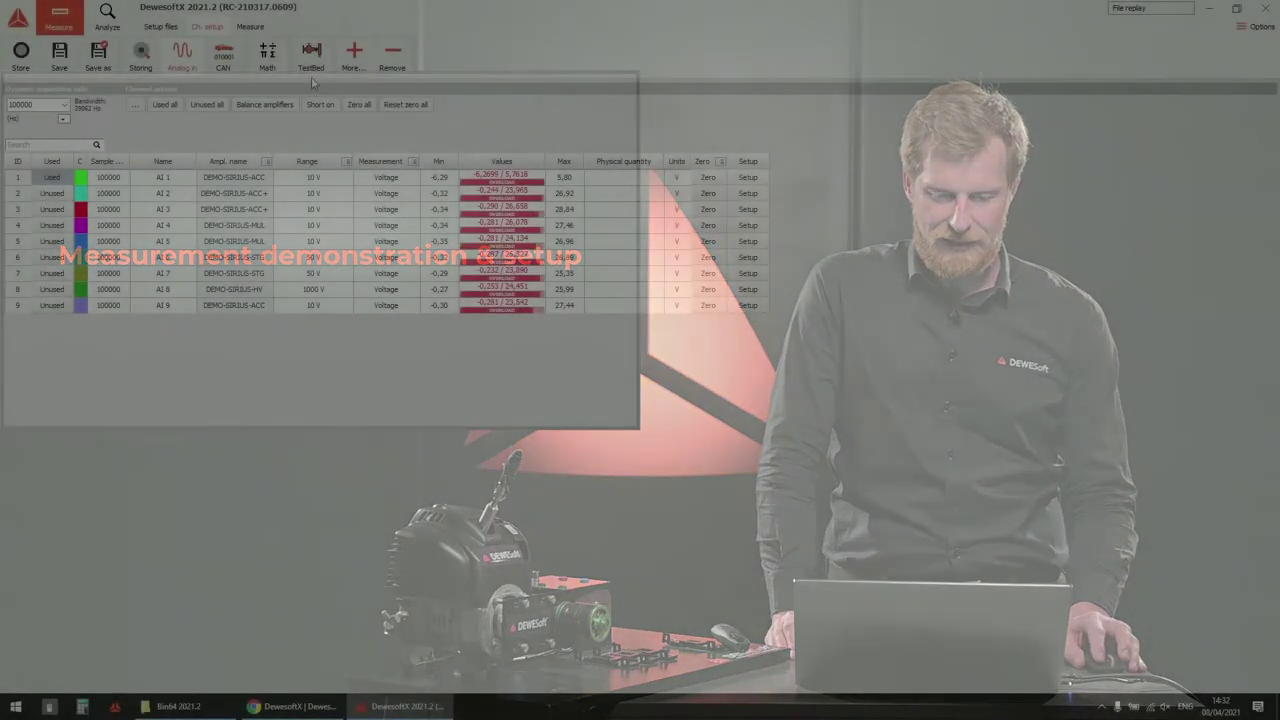
Add a Combustion engine analysis module and set its number of cylinders to 8.
click(353, 55)
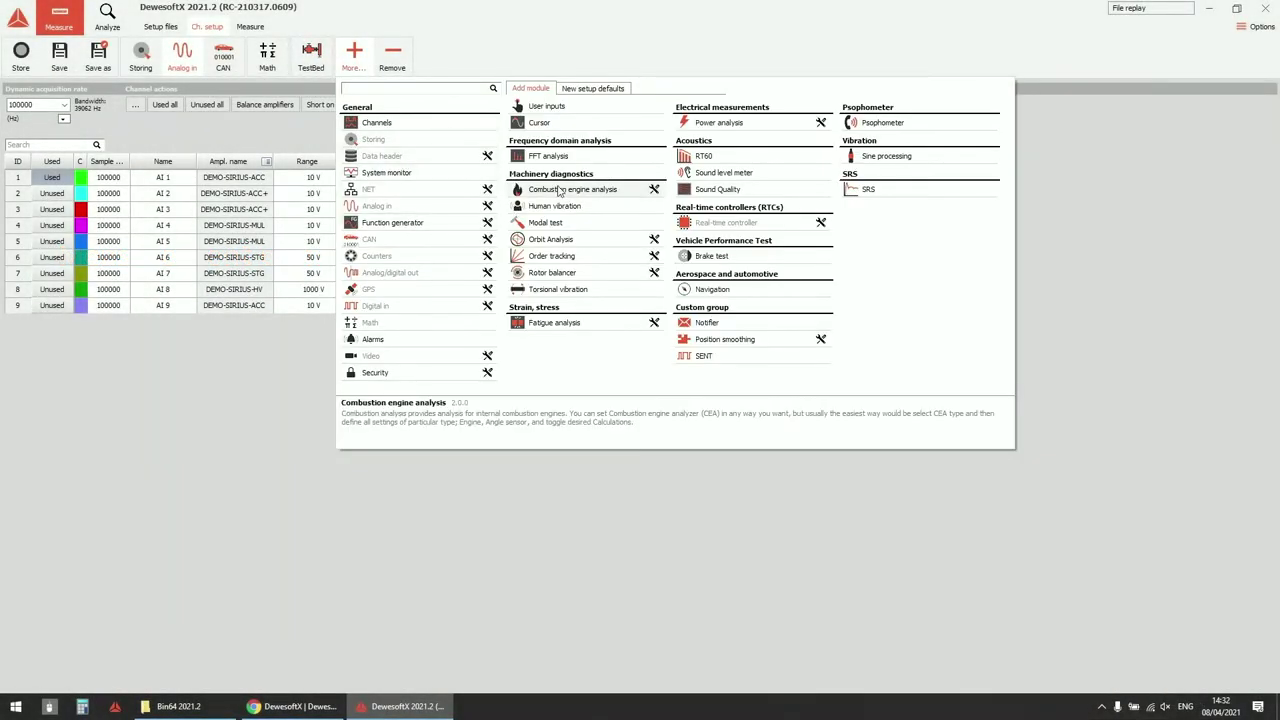
click(559, 191)
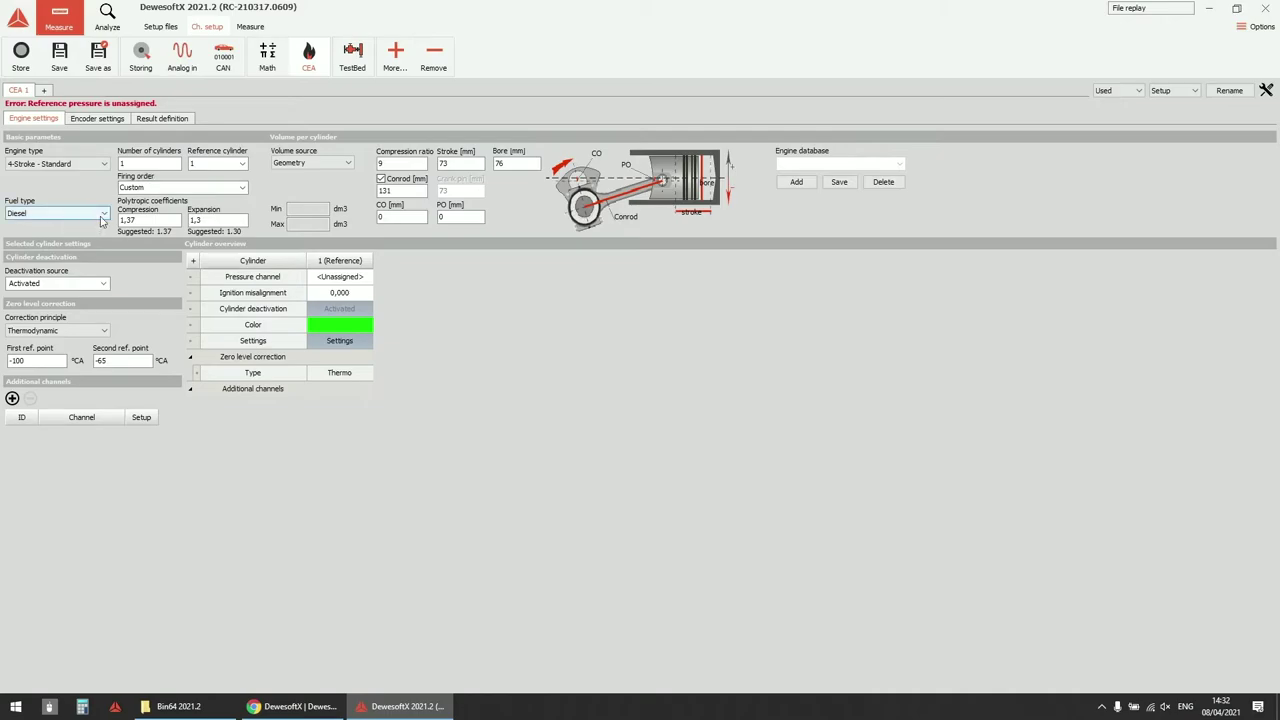
click(152, 220)
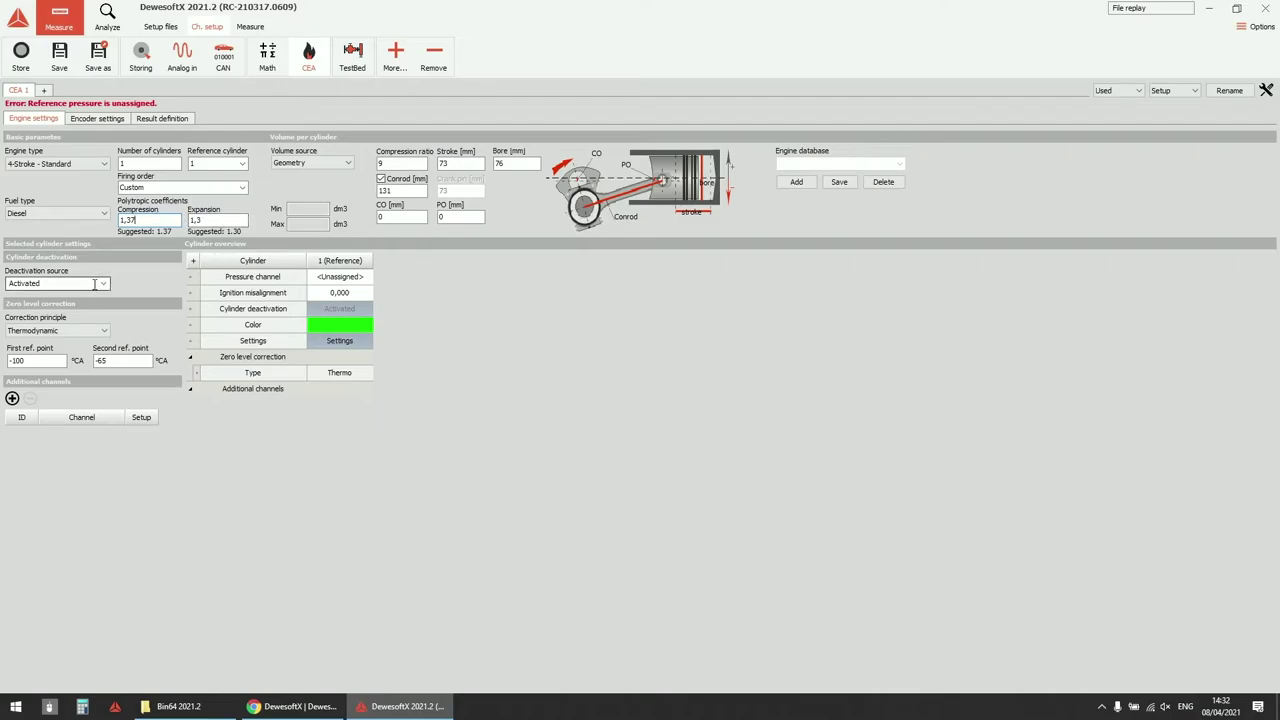
double_click(150, 163)
text(8)
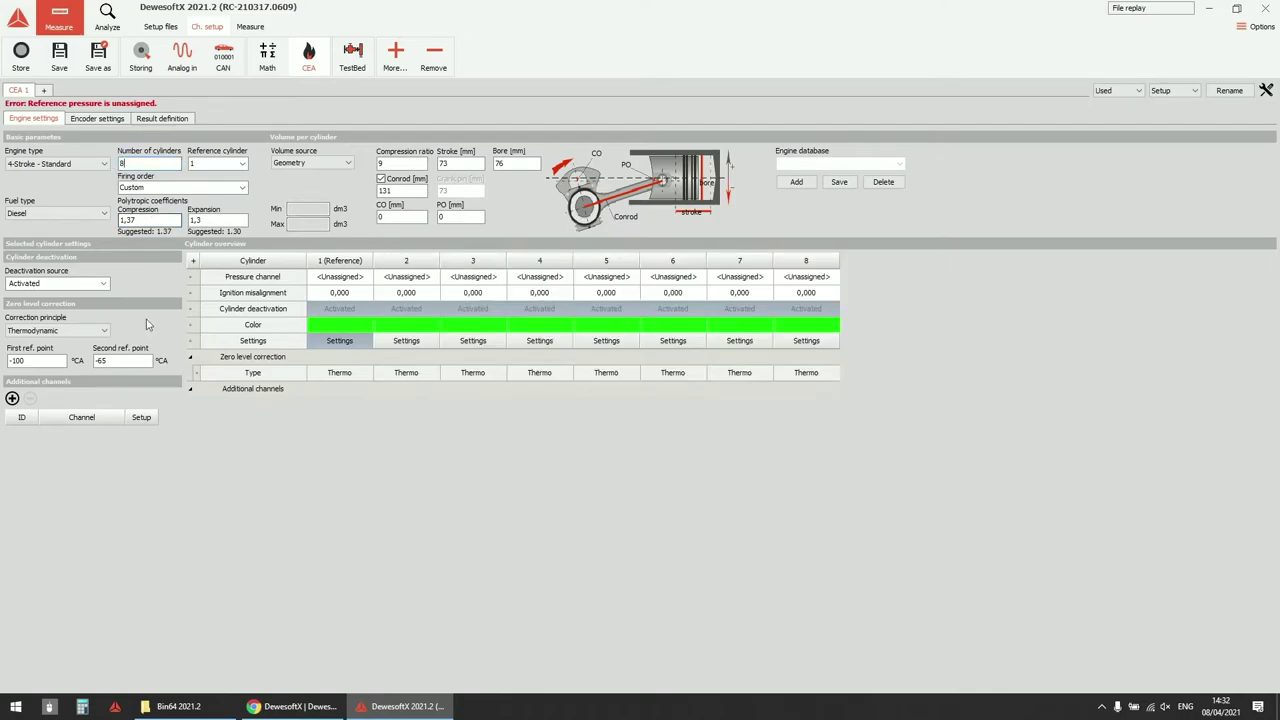
Inspect the cylinder deactivation source options and the pressure channel choices for cylinders 1 and 2.
click(104, 284)
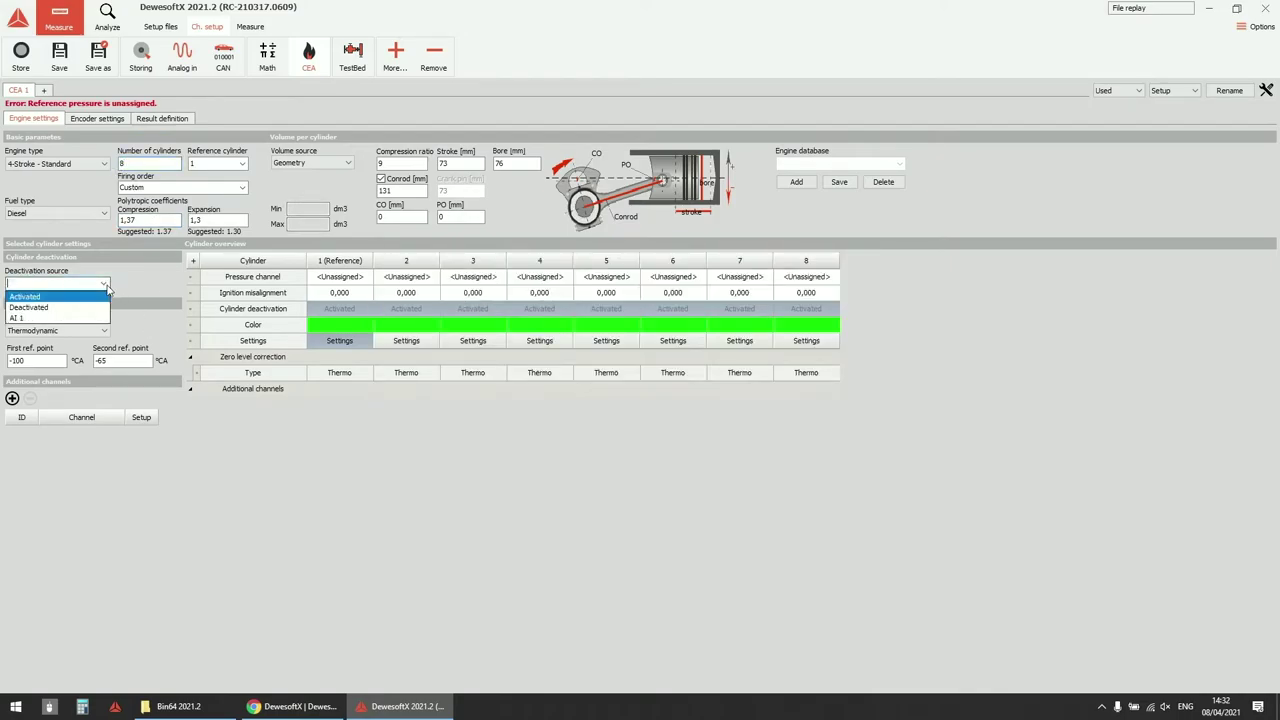
click(358, 277)
click(400, 277)
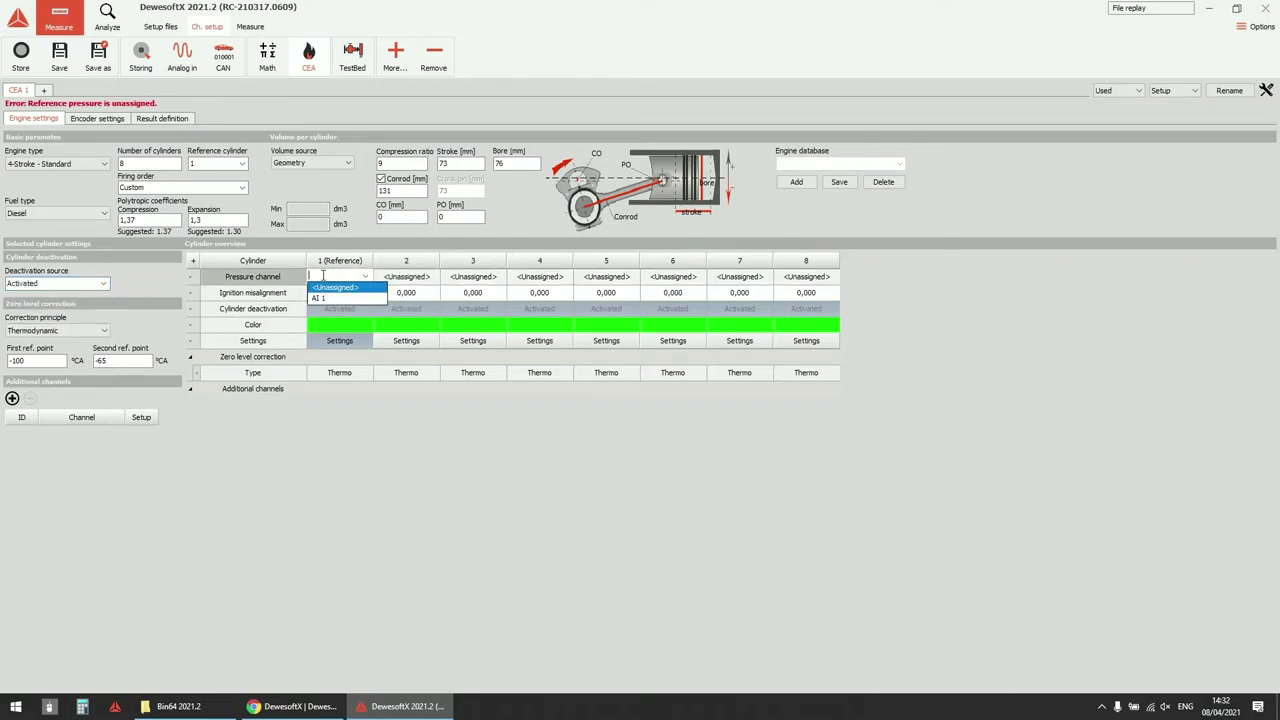
click(290, 289)
click(405, 277)
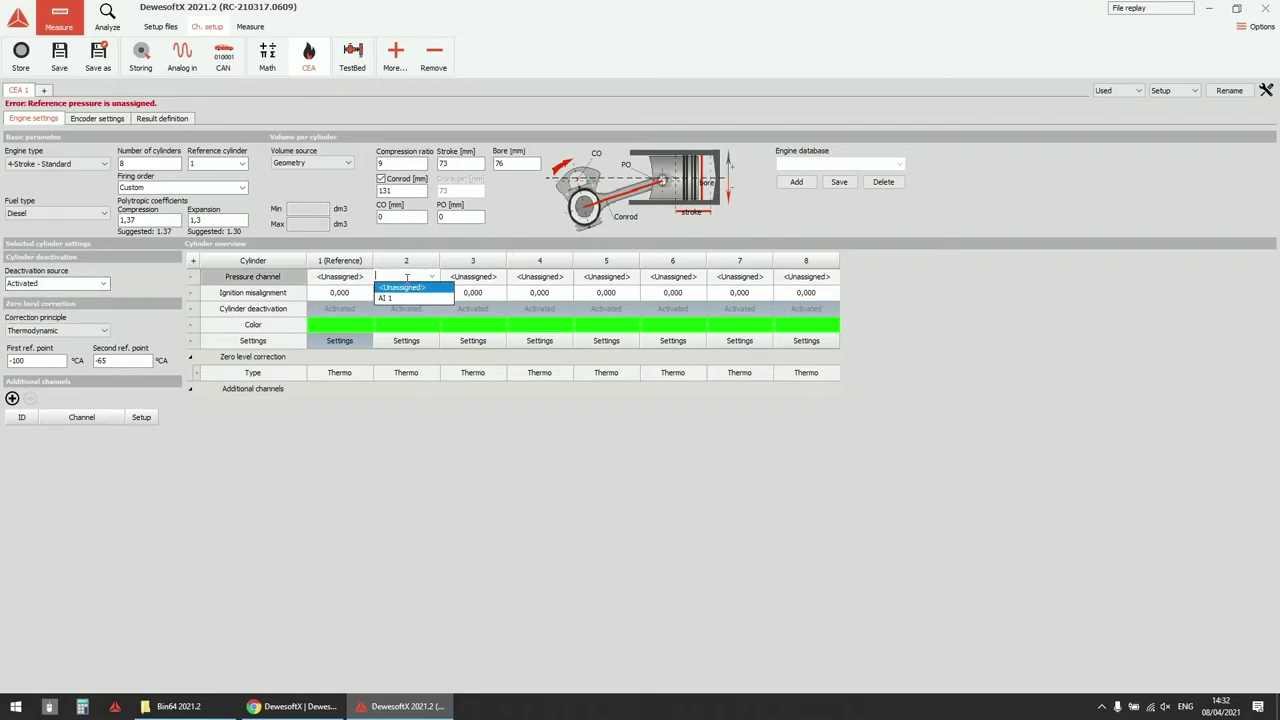
click(400, 288)
Set the deactivation source to Deactivated for cylinder 2 and to AI 1 for cylinder 3.
click(94, 285)
click(94, 285)
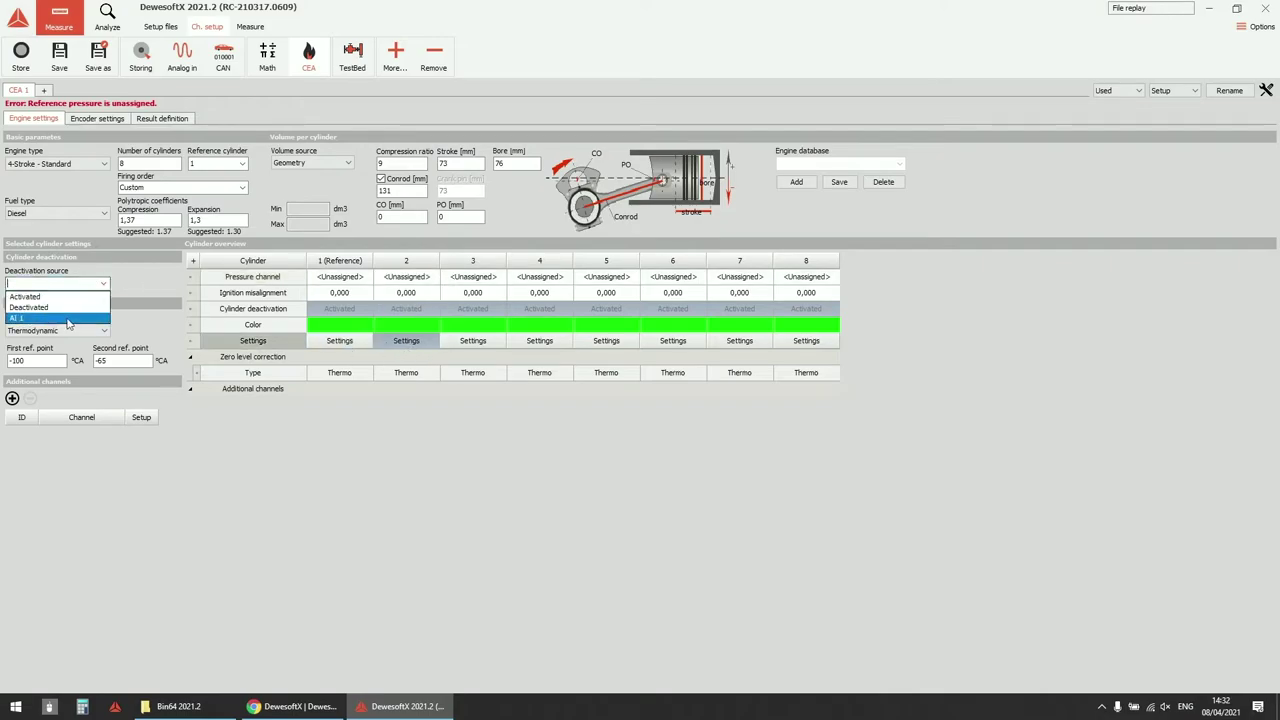
click(40, 312)
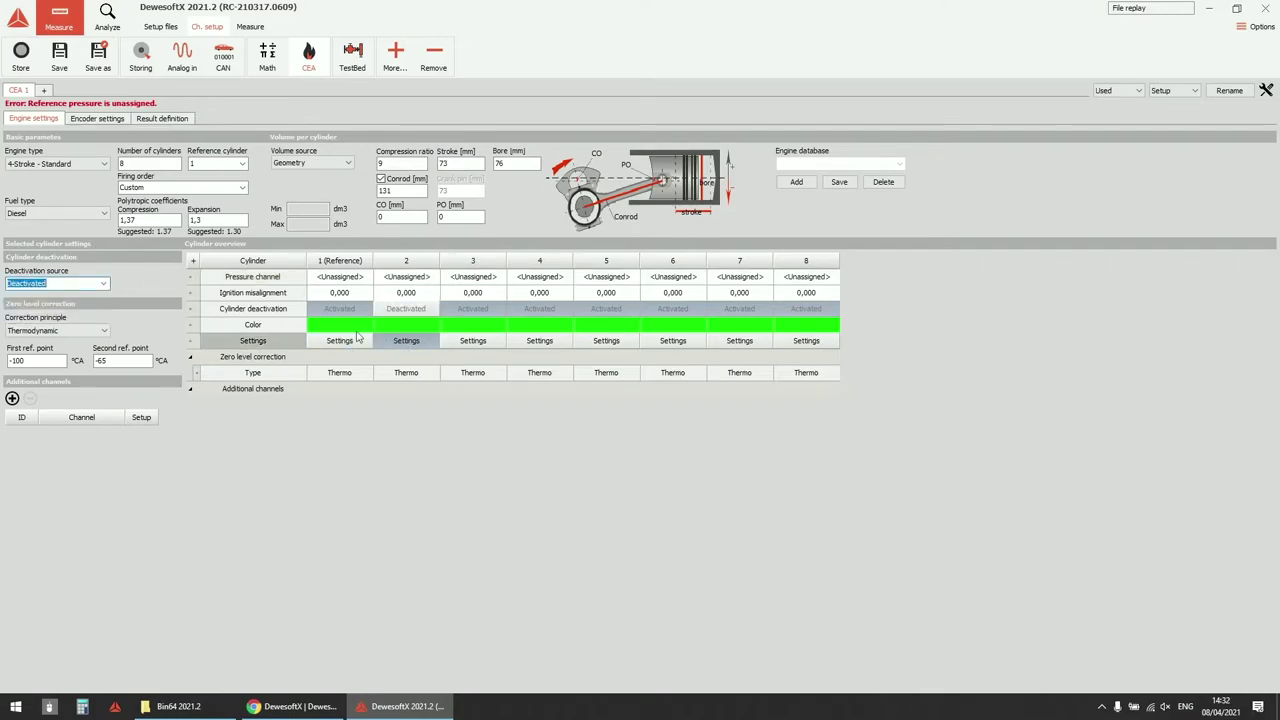
click(472, 341)
click(95, 284)
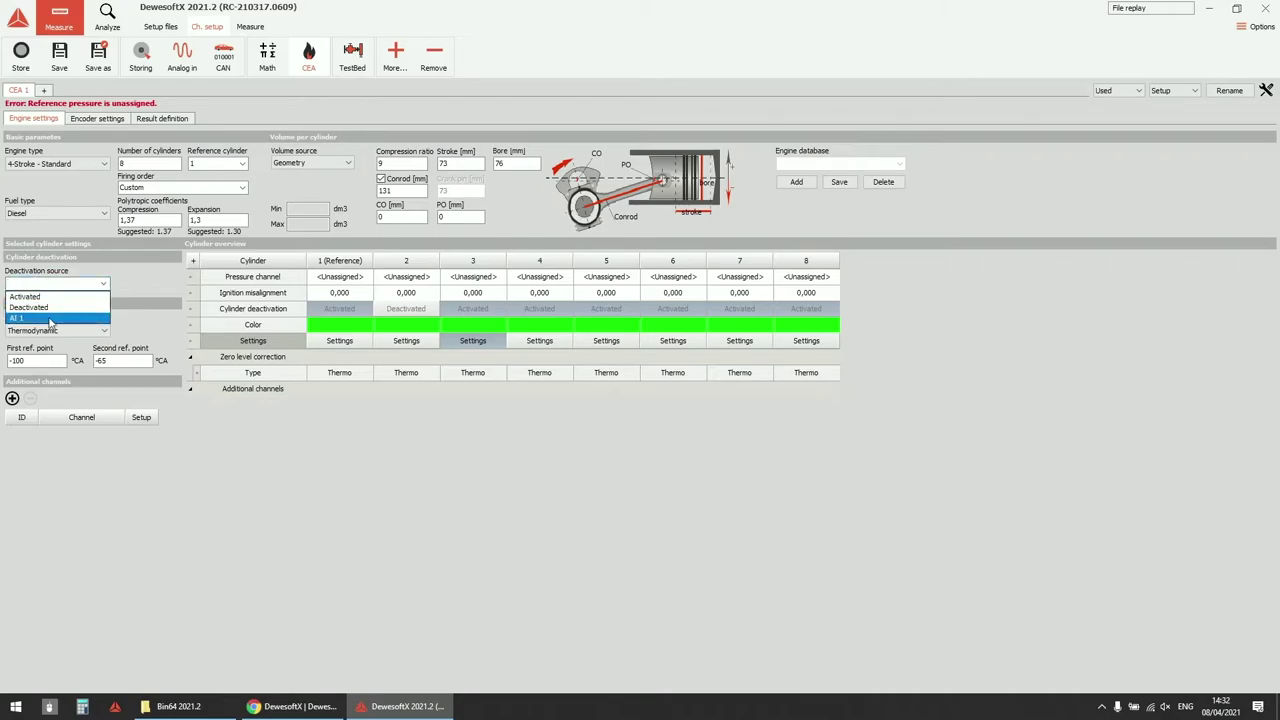
click(50, 318)
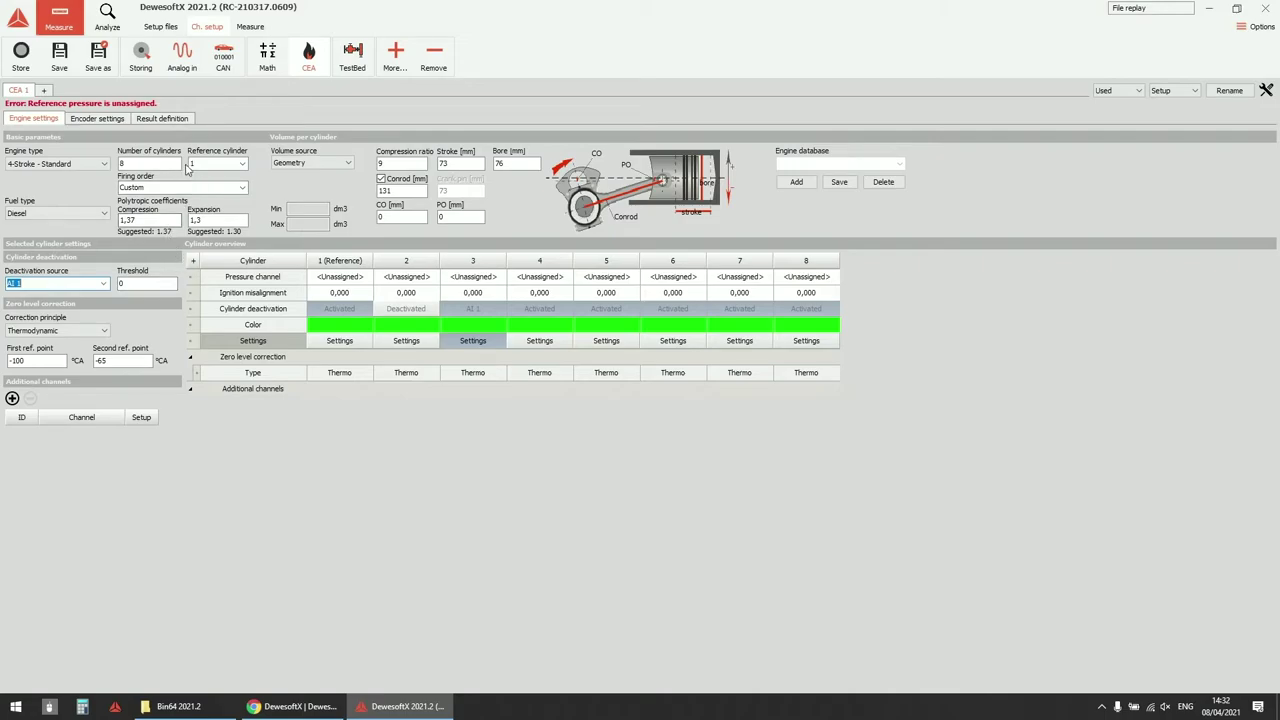
Examine the available volume source options and the geometry's compression ratio in the engine settings.
click(300, 164)
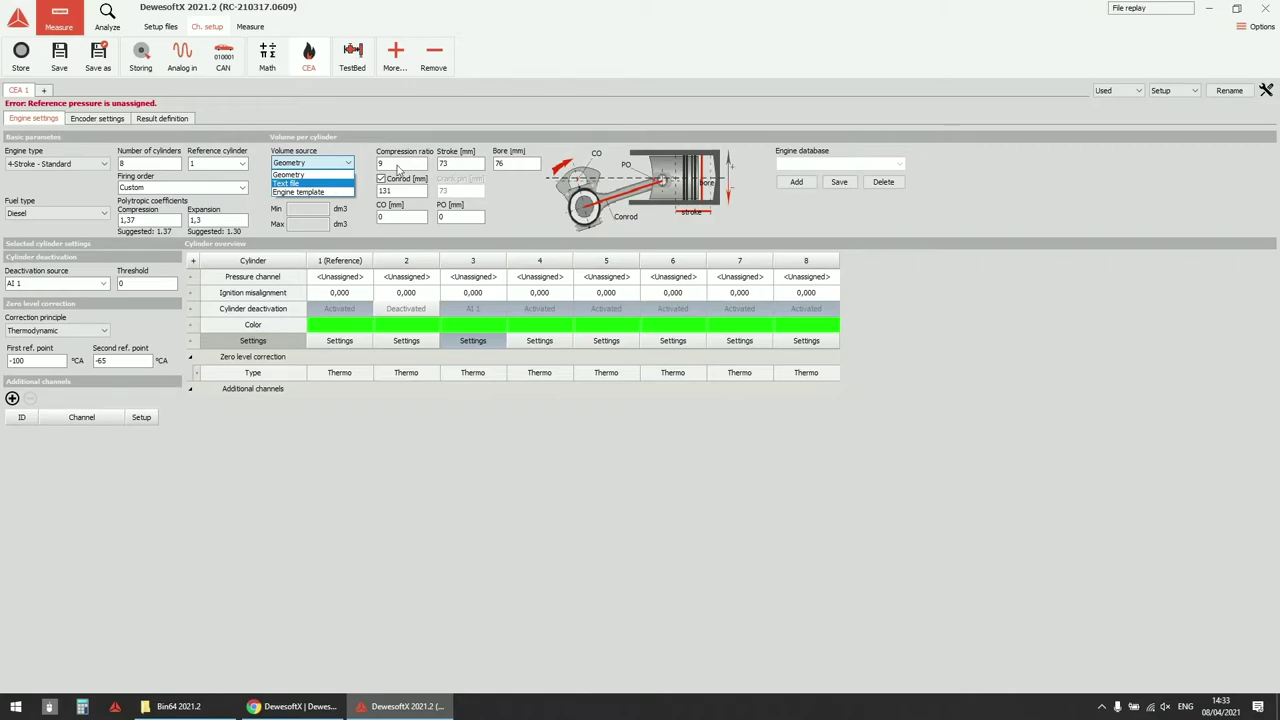
click(482, 139)
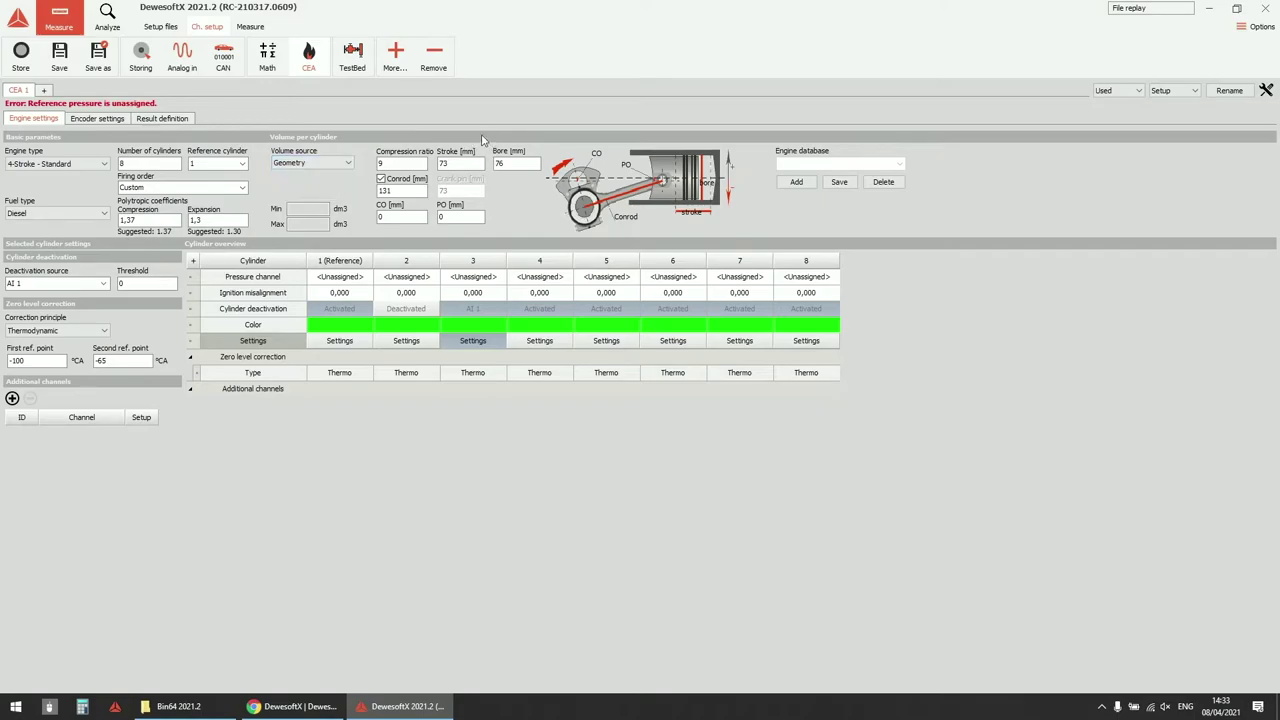
click(383, 165)
Add two additional channels to the CEA 1 cylinder settings.
click(13, 399)
click(13, 399)
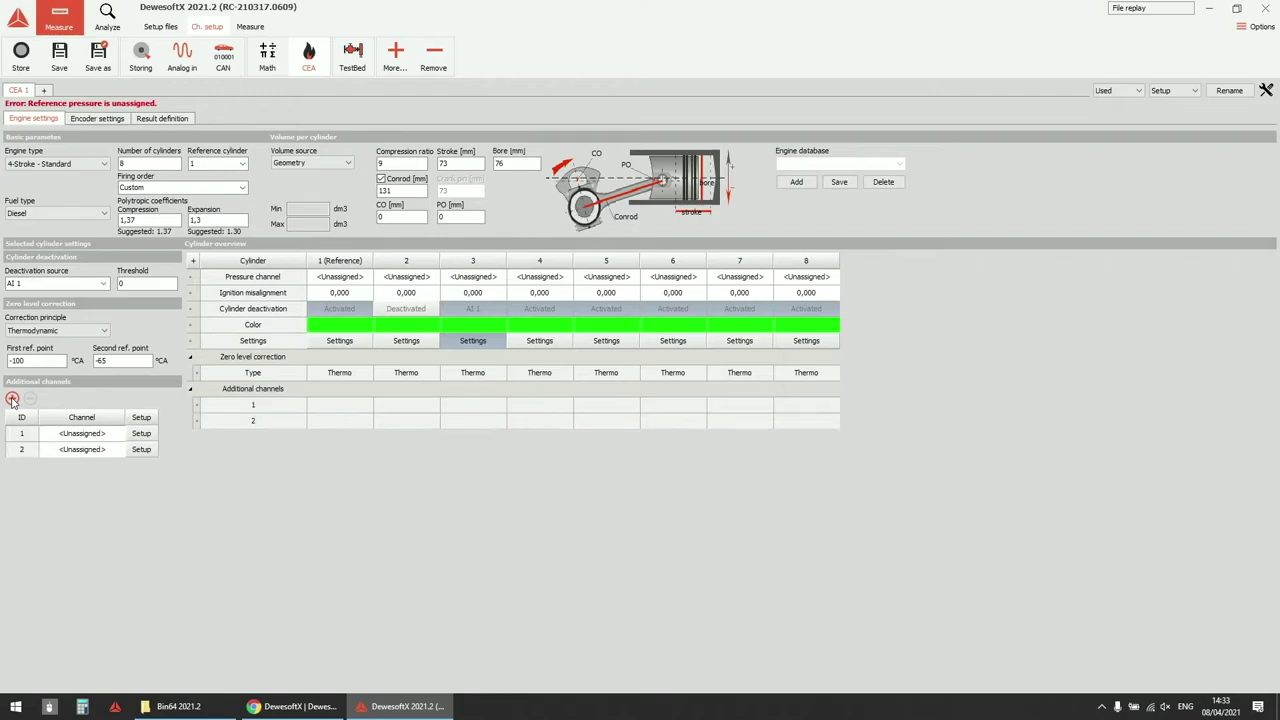
Add three more additional channels to the cylinder 3 settings.
click(13, 399)
click(13, 399)
click(13, 399)
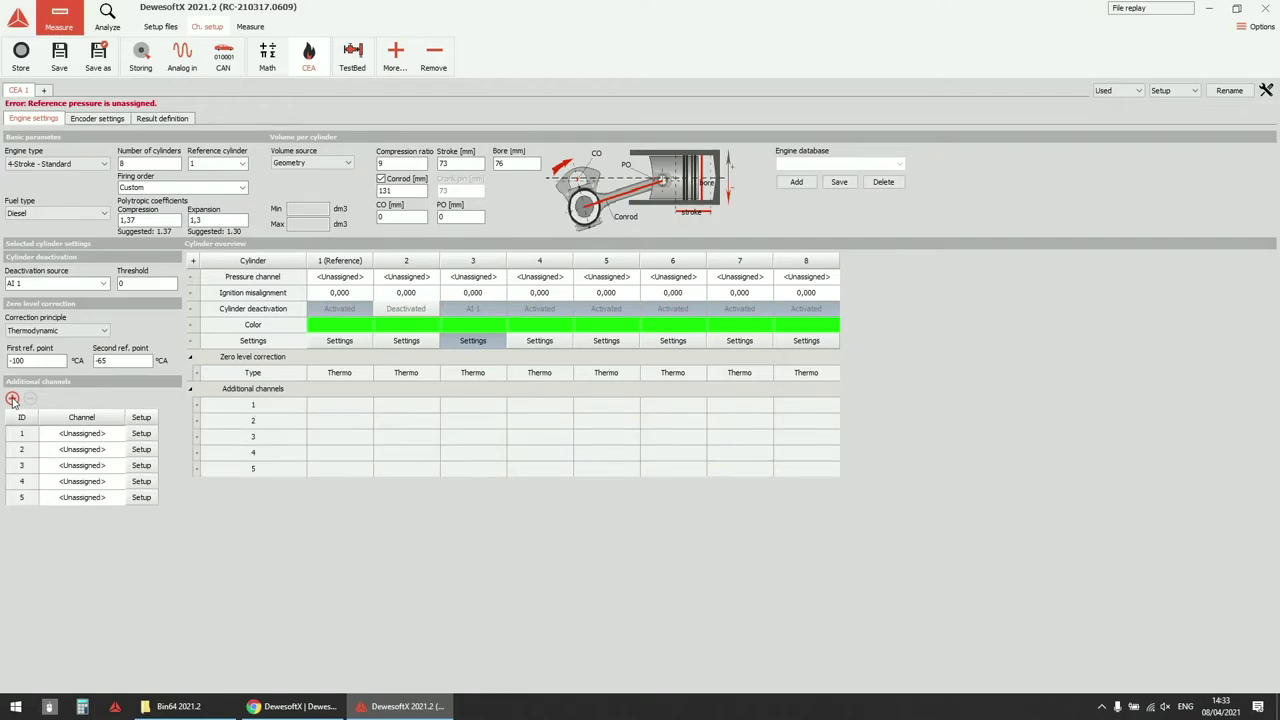
click(322, 405)
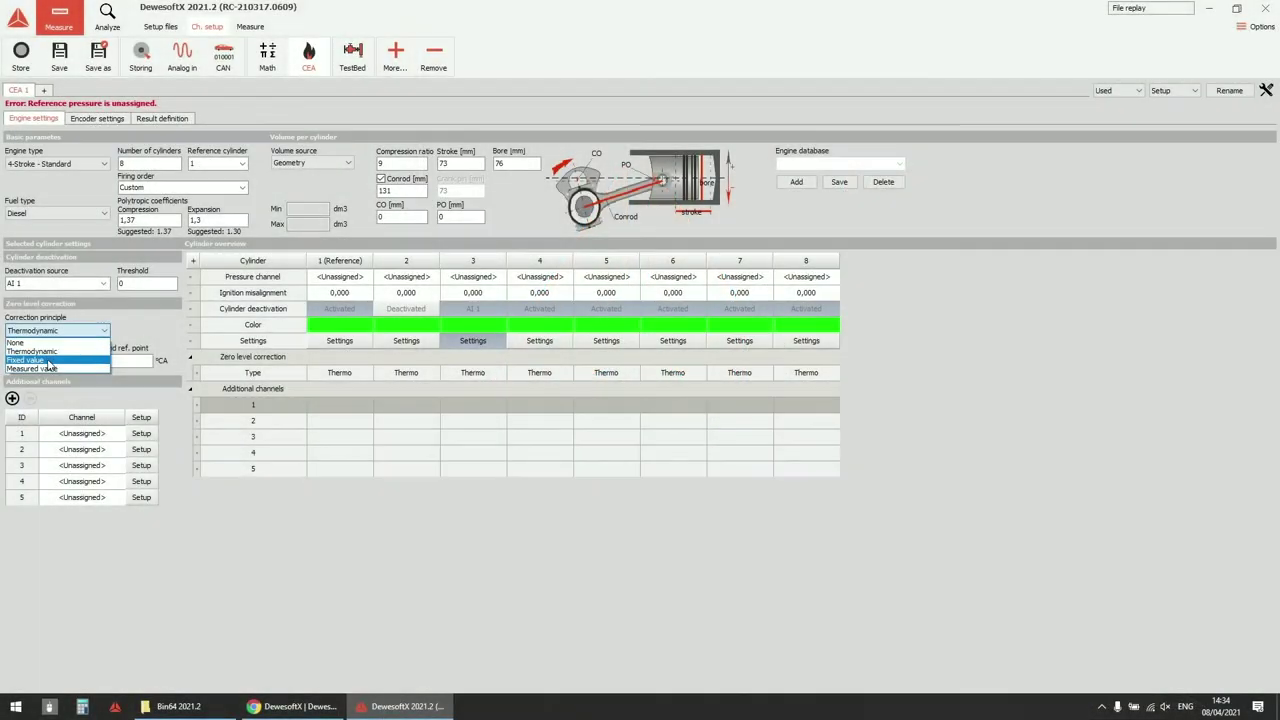
Set cylinder 3's zero level correction principle to Measured value, leave its reference channel unassigned and highlight the correction point value.
click(55, 369)
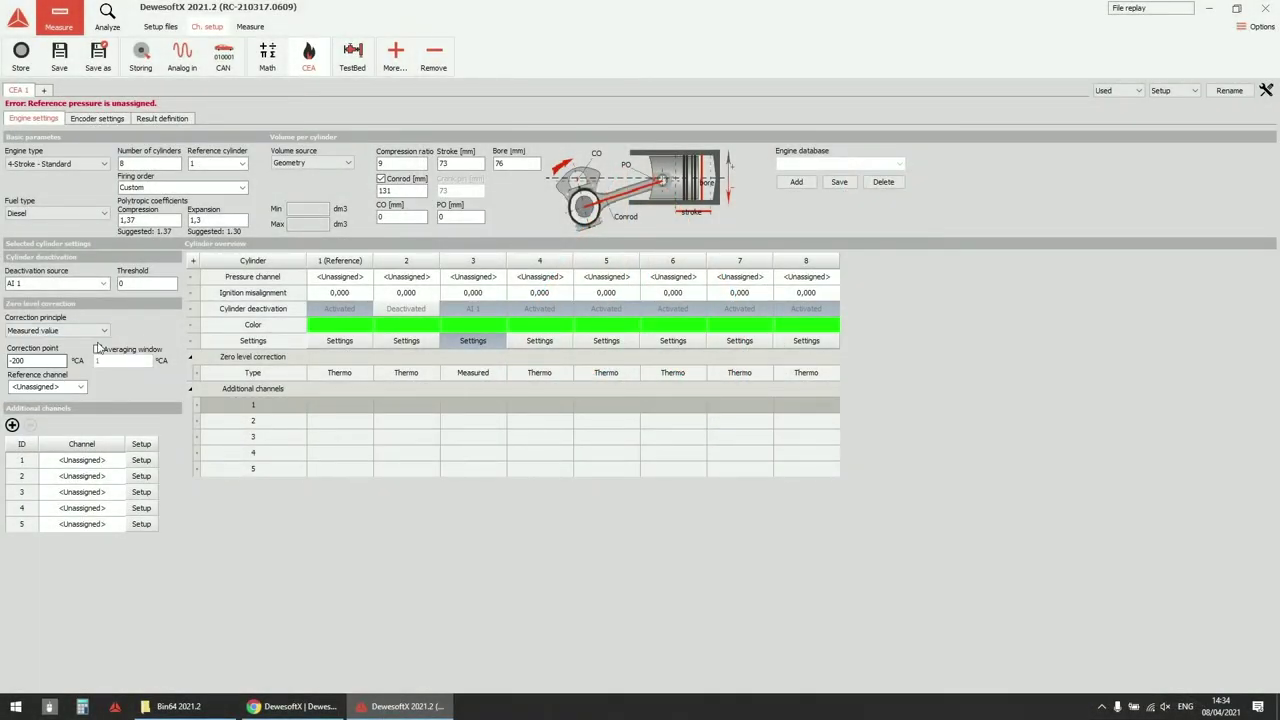
click(78, 388)
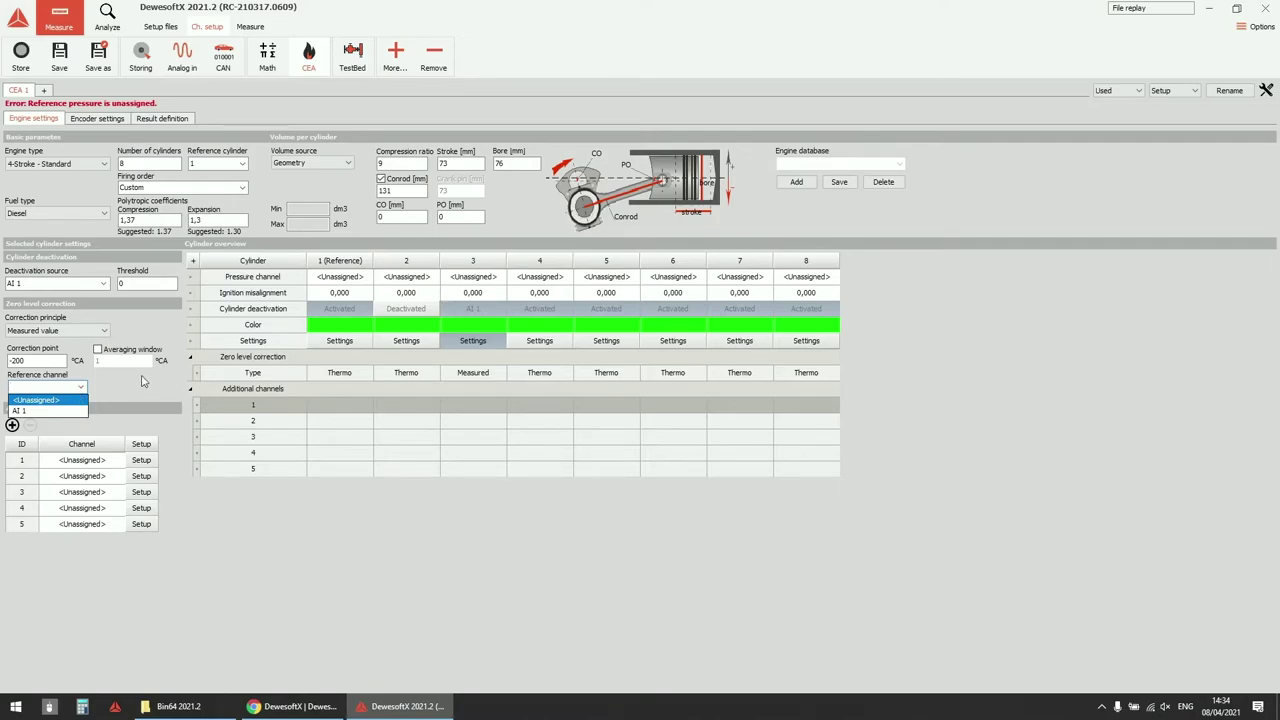
click(79, 399)
drag(52, 360, 2, 368)
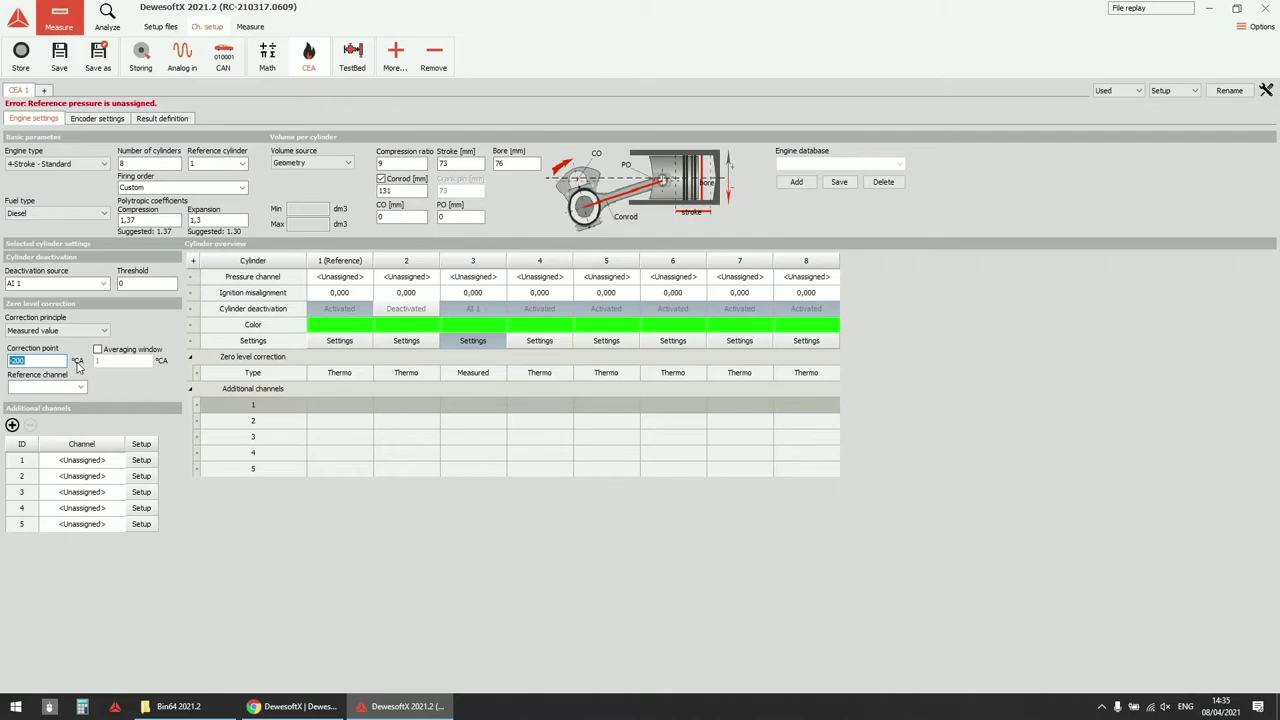
Switch the fuel type between Gasoline, Gasoline - Direct injection and Diesel to compare suggested polytropic coefficients, ending on Gasoline - Direct injection.
click(60, 213)
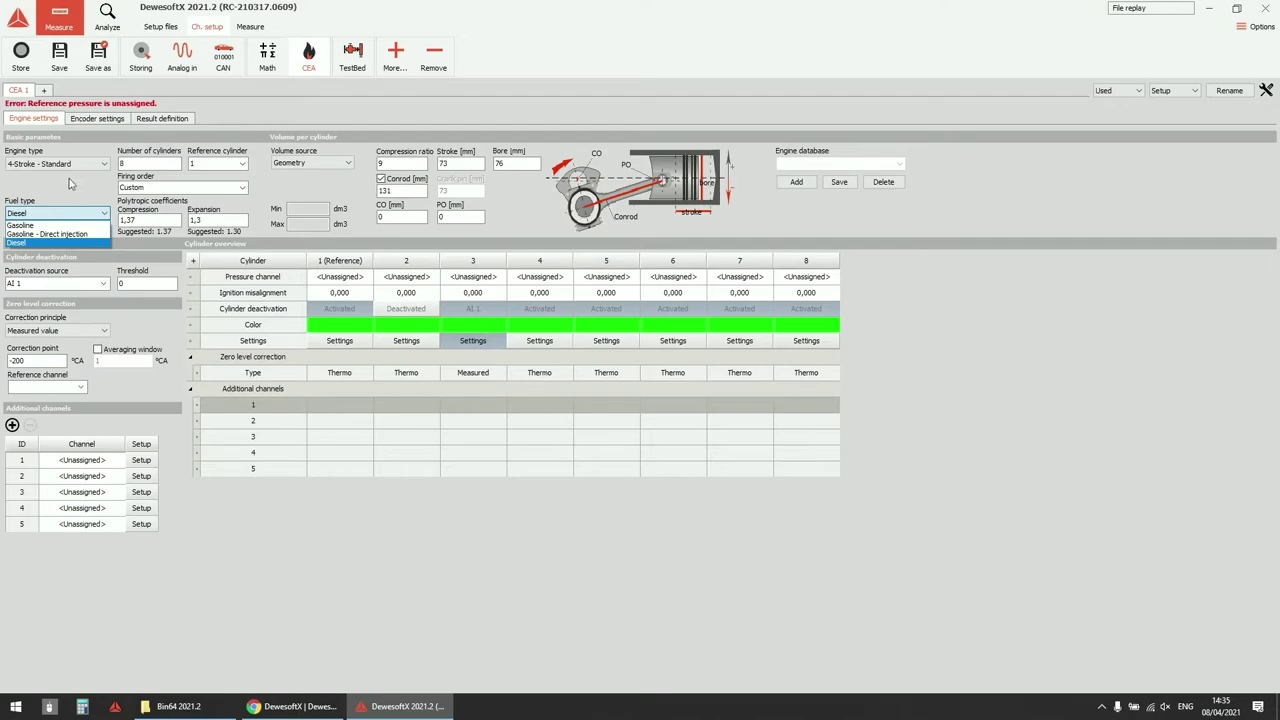
click(29, 226)
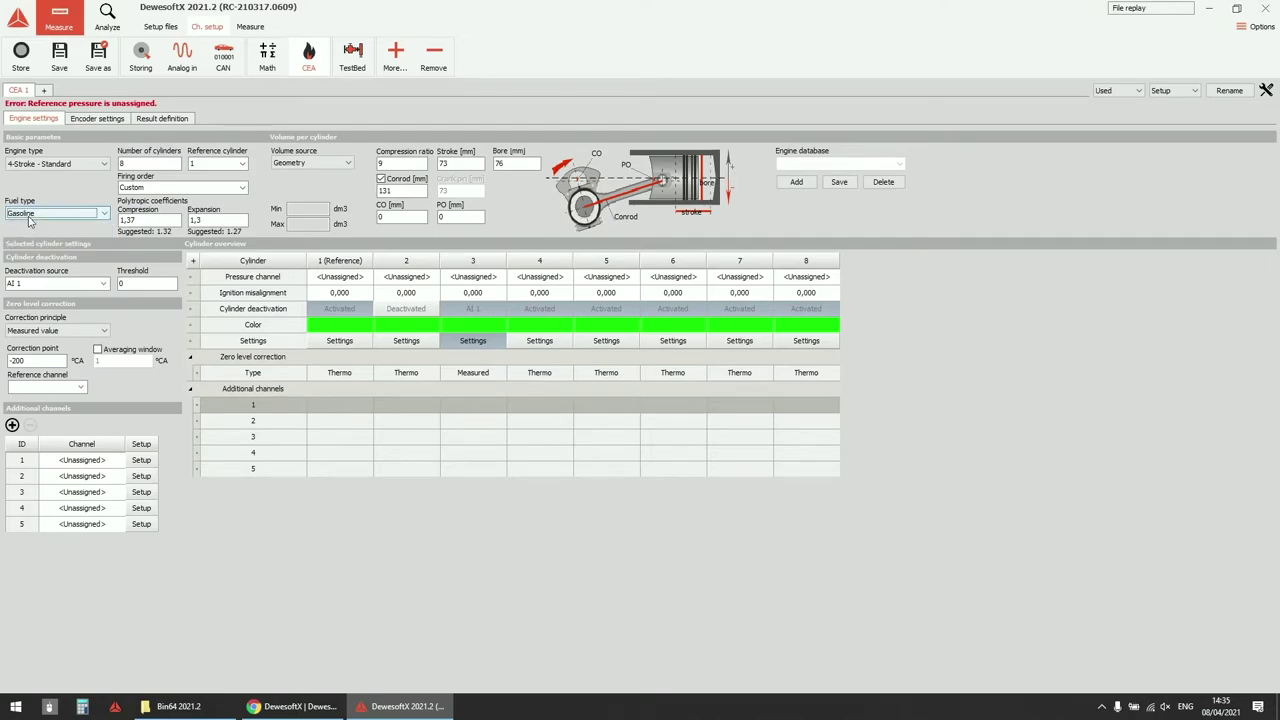
click(29, 216)
click(33, 233)
click(33, 214)
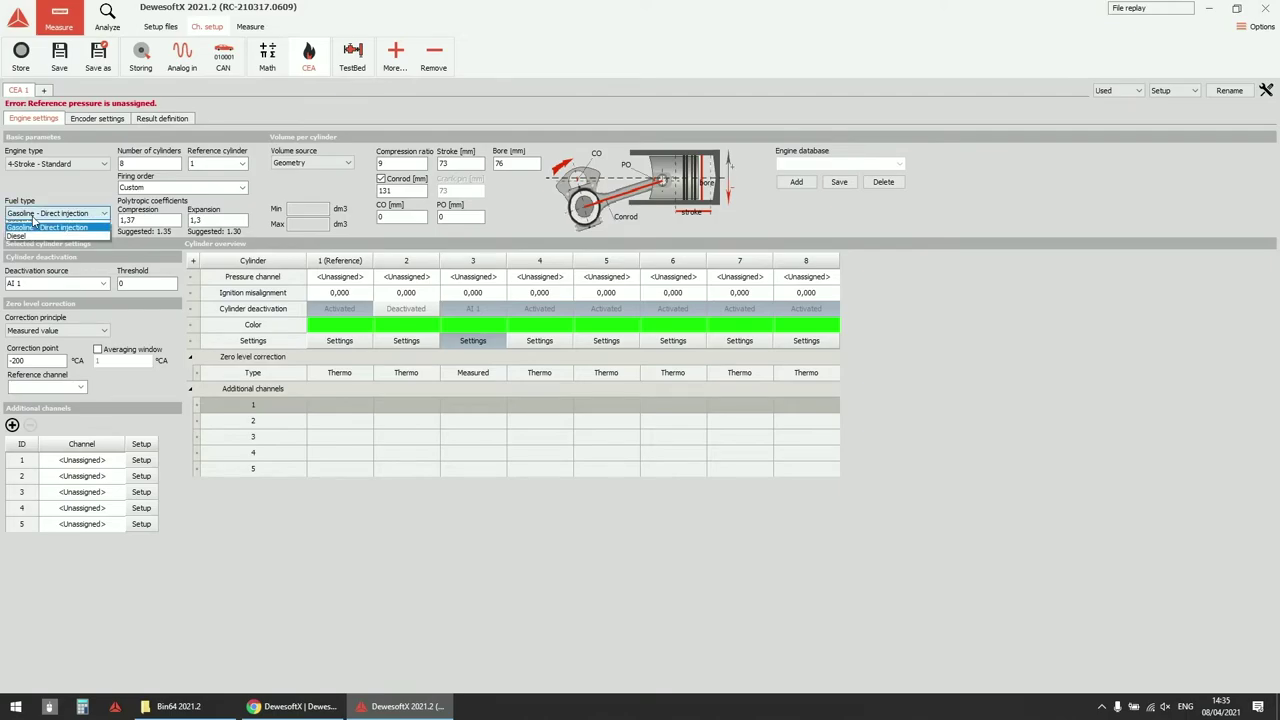
click(33, 233)
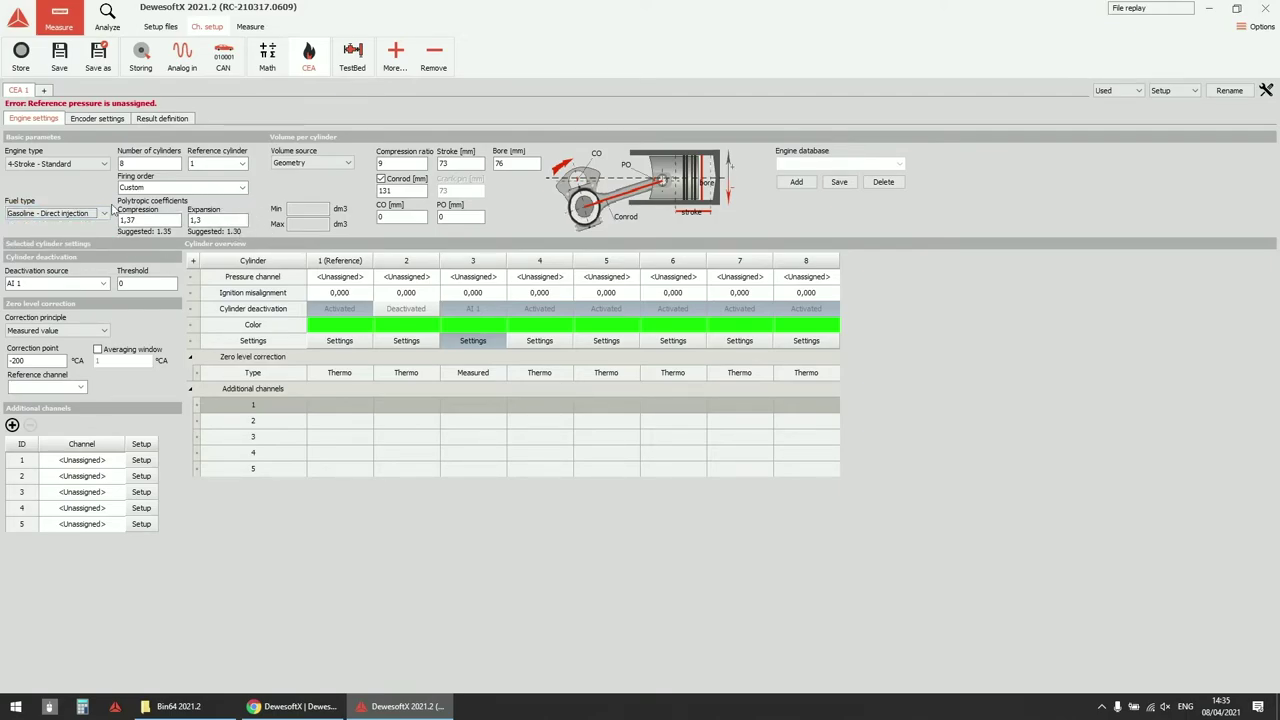
click(64, 216)
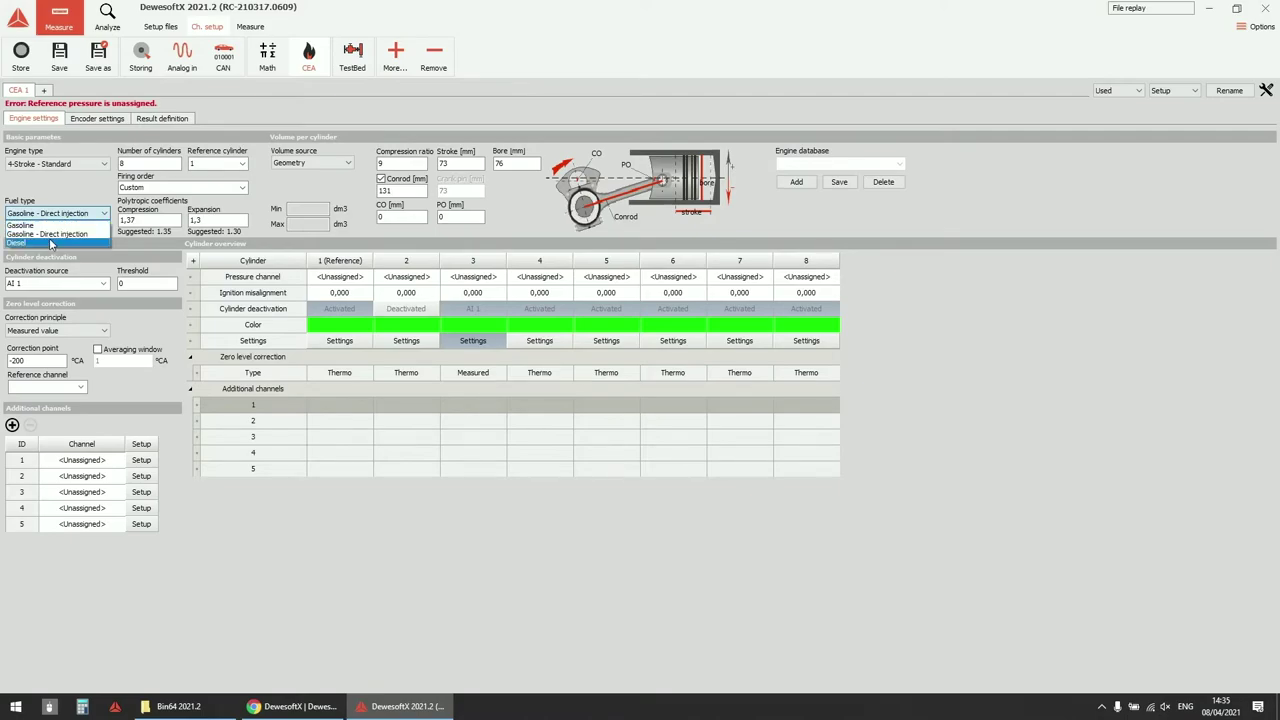
click(50, 243)
click(60, 213)
click(45, 233)
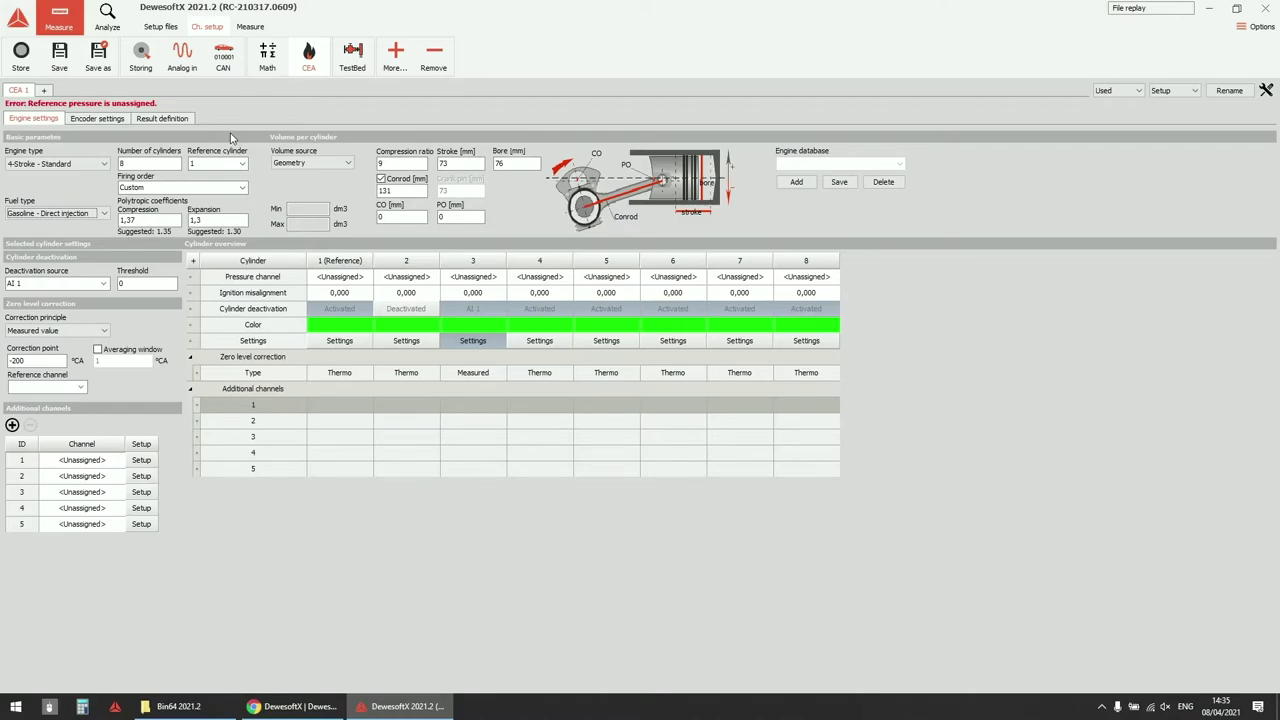
Examine the setup of the Knocking (transient) and Knocking calculations in the result definition.
click(159, 121)
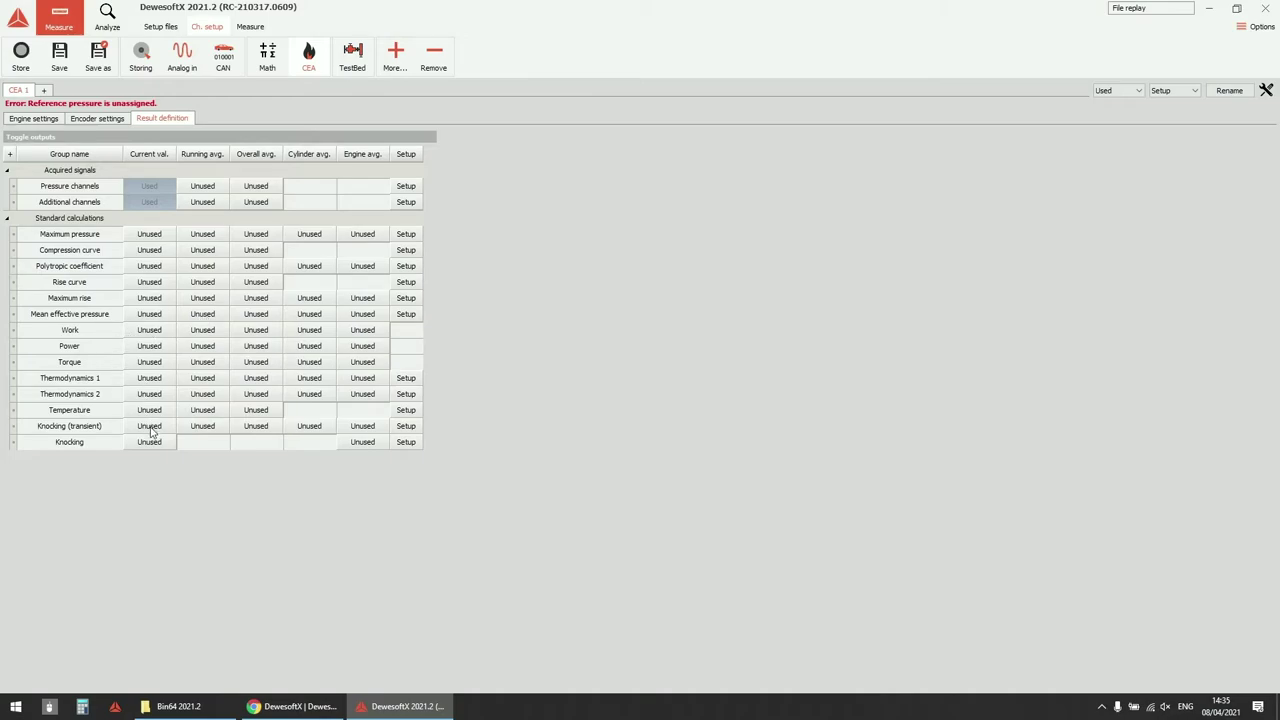
click(406, 430)
click(407, 442)
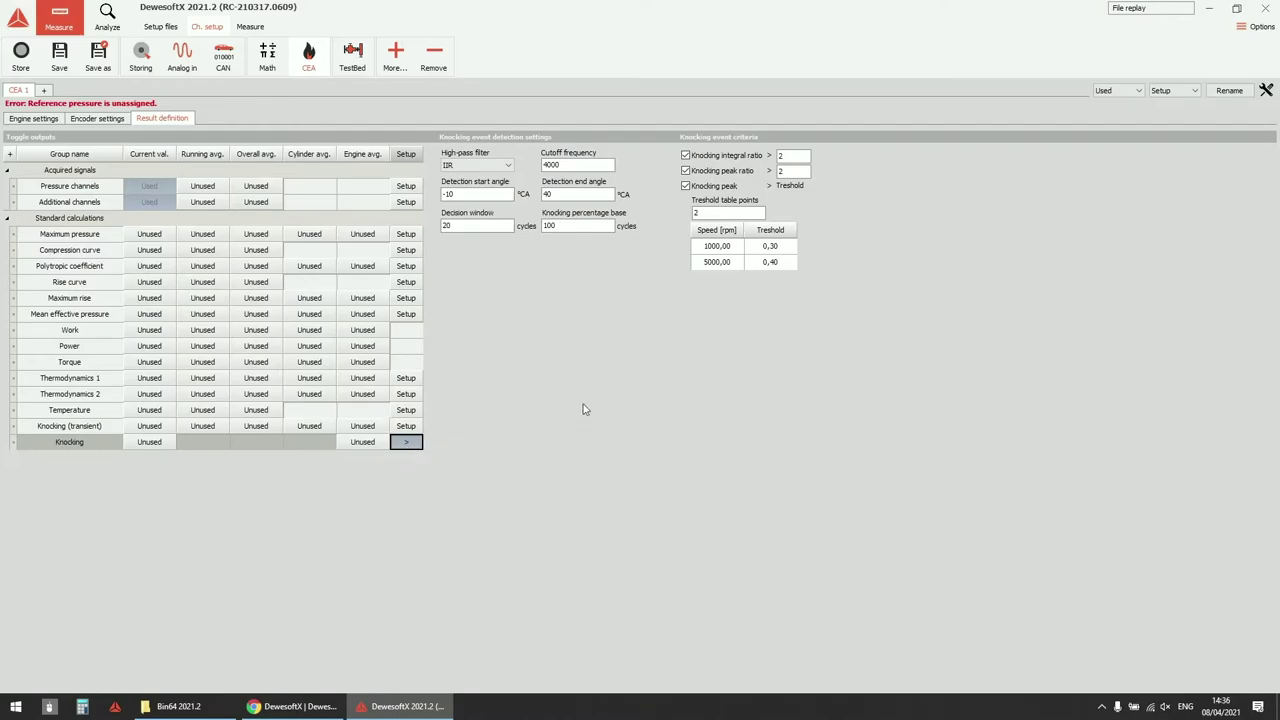
Search the math functions for "noi" and add a Combustion noise calculation with AI 1 as its input channel.
click(267, 55)
click(23, 110)
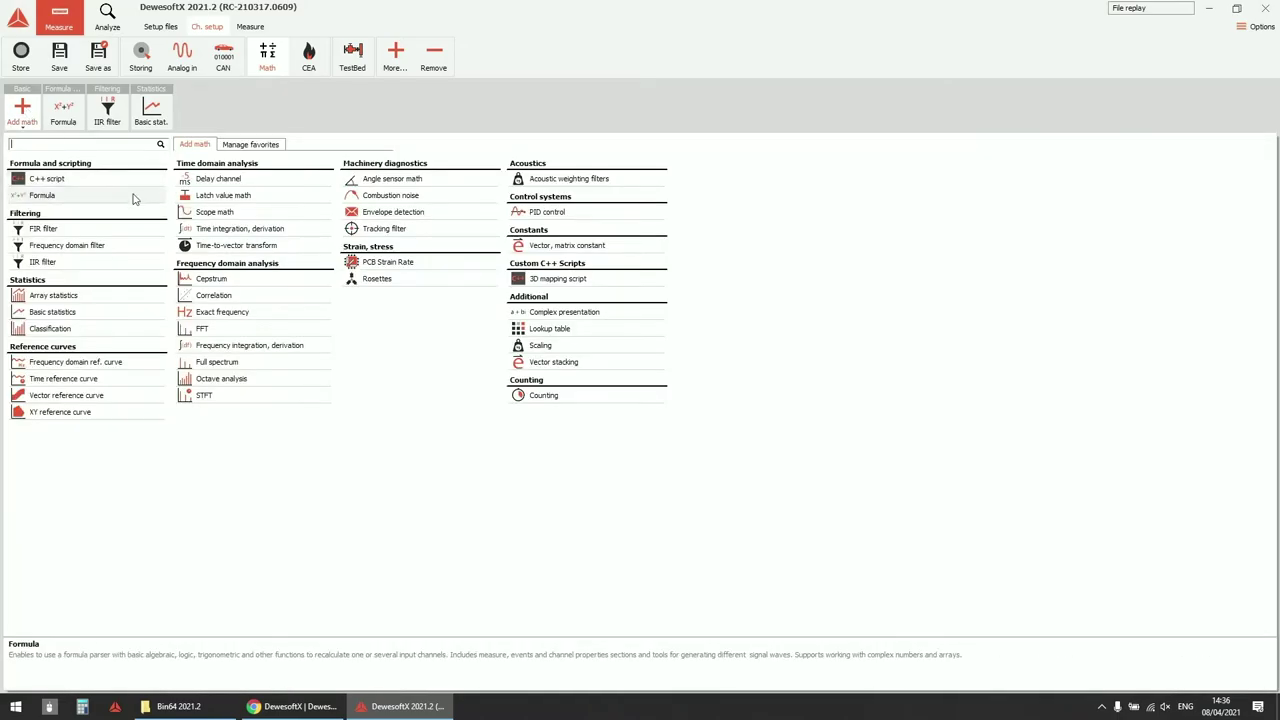
text(noi)
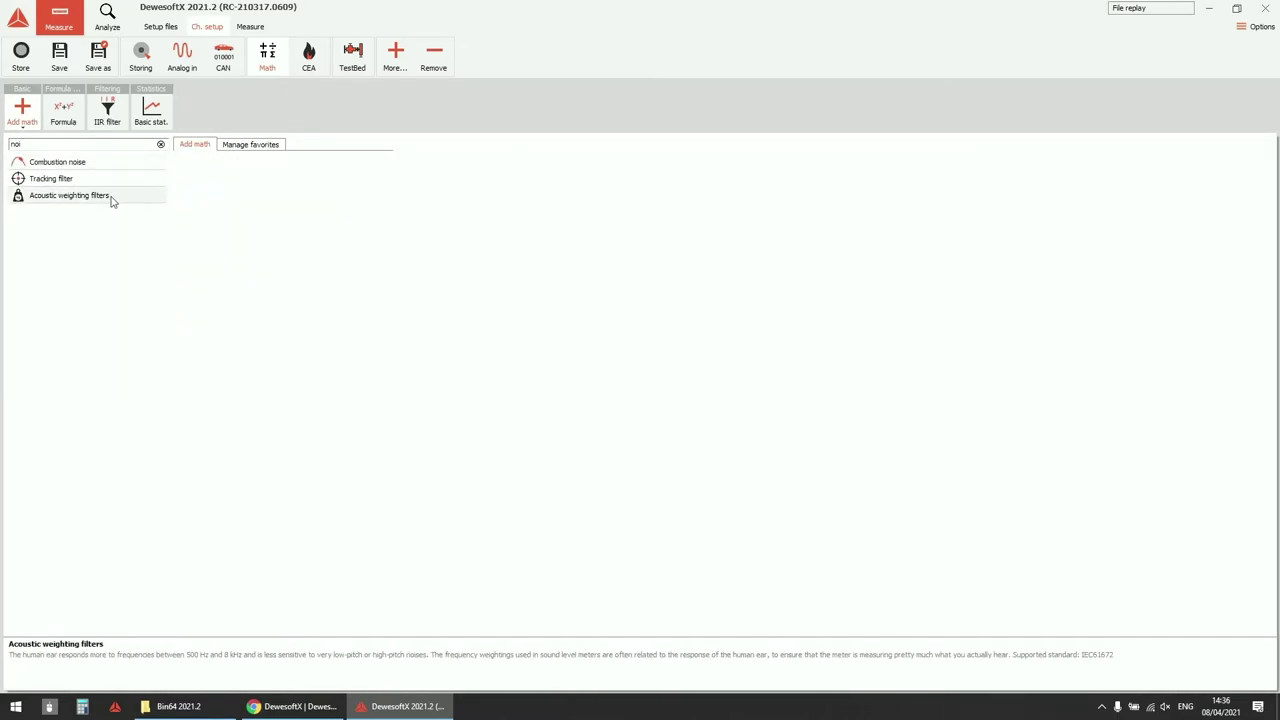
click(88, 165)
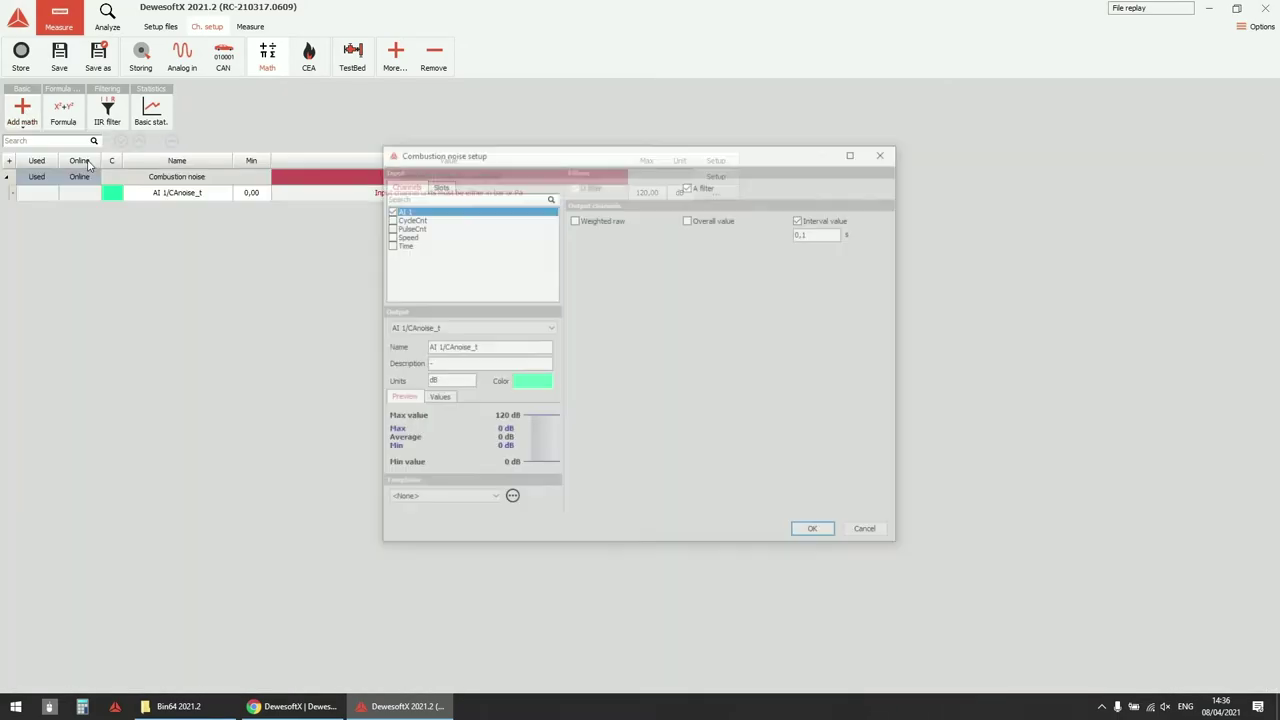
click(816, 532)
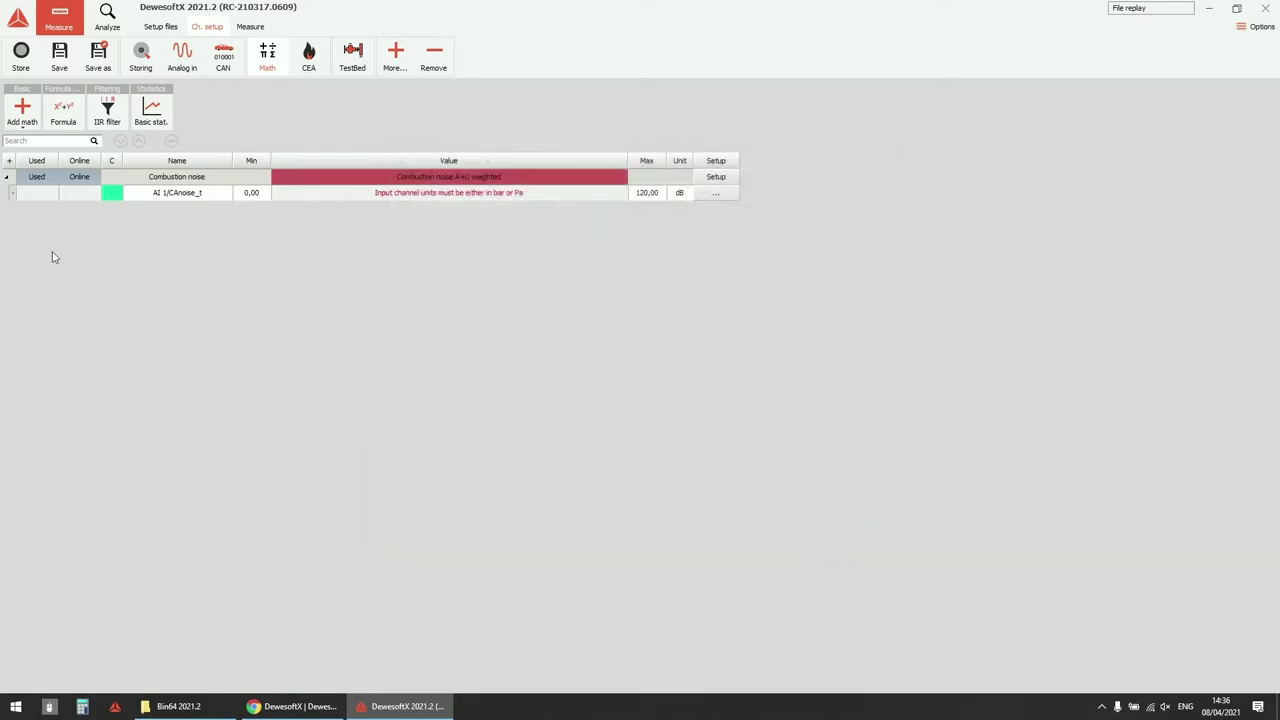
Return to the CEA 1 module and review its encoder settings and engine settings.
click(318, 64)
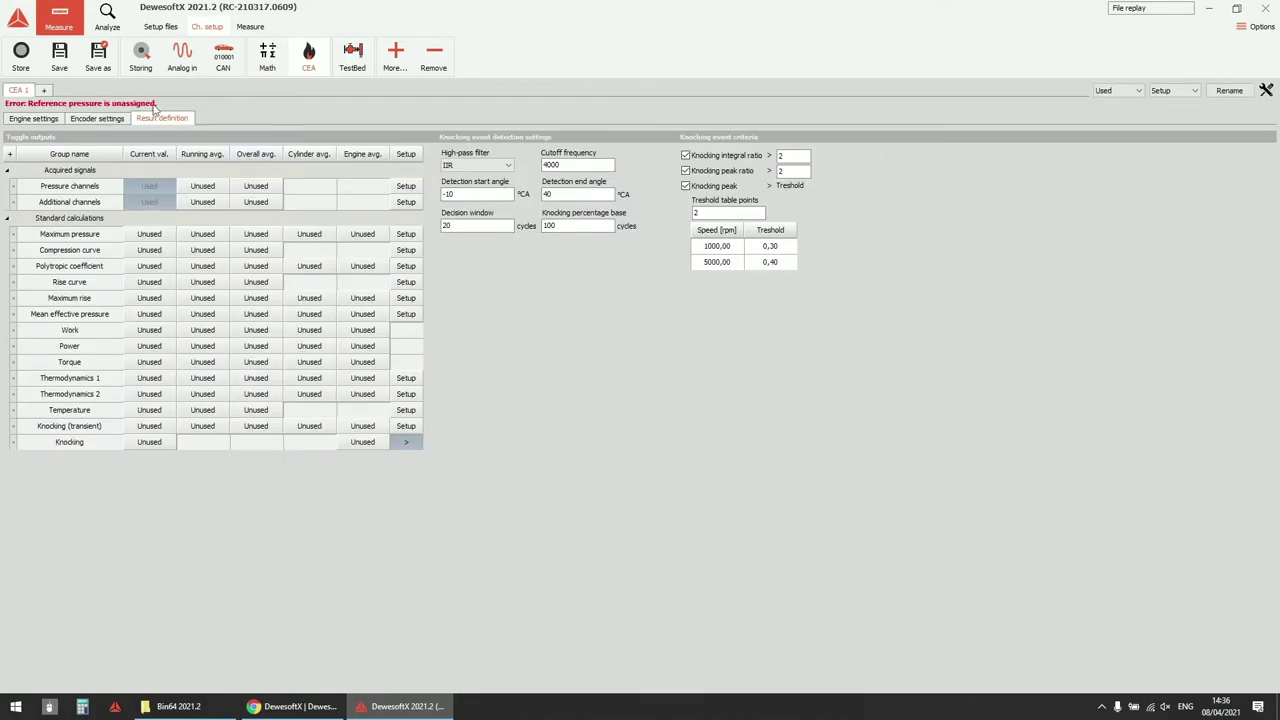
click(97, 118)
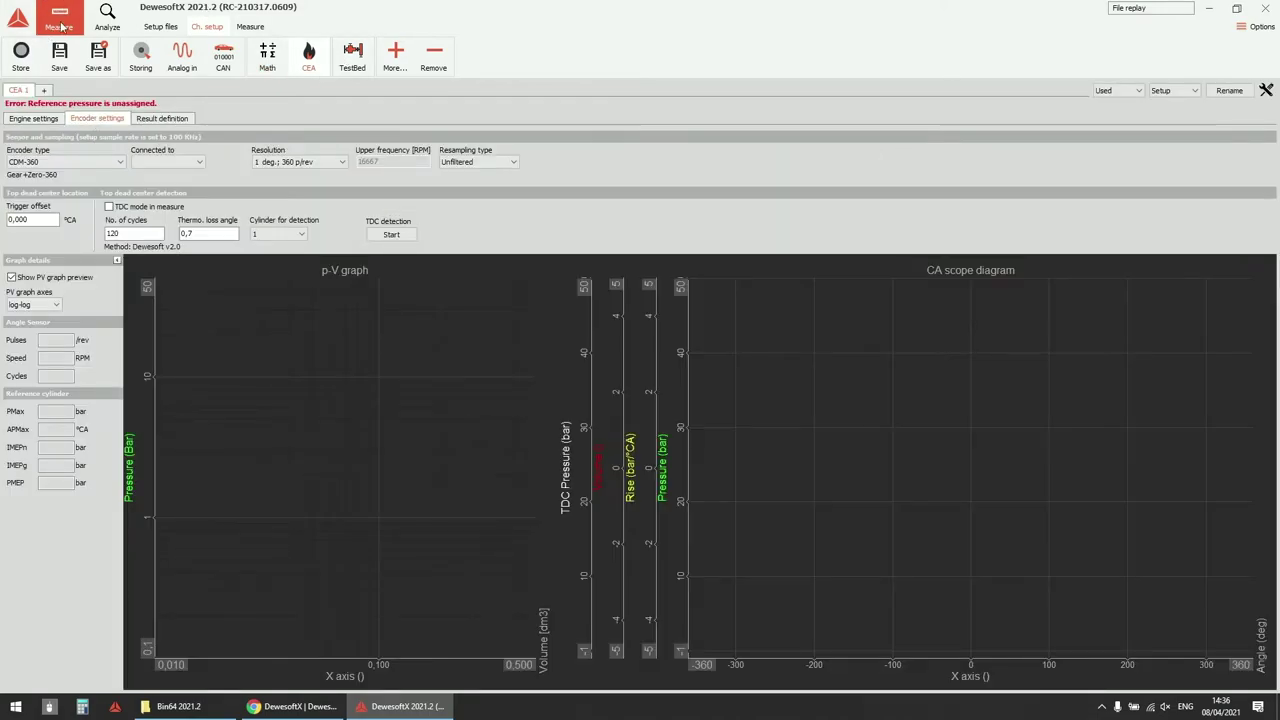
click(30, 119)
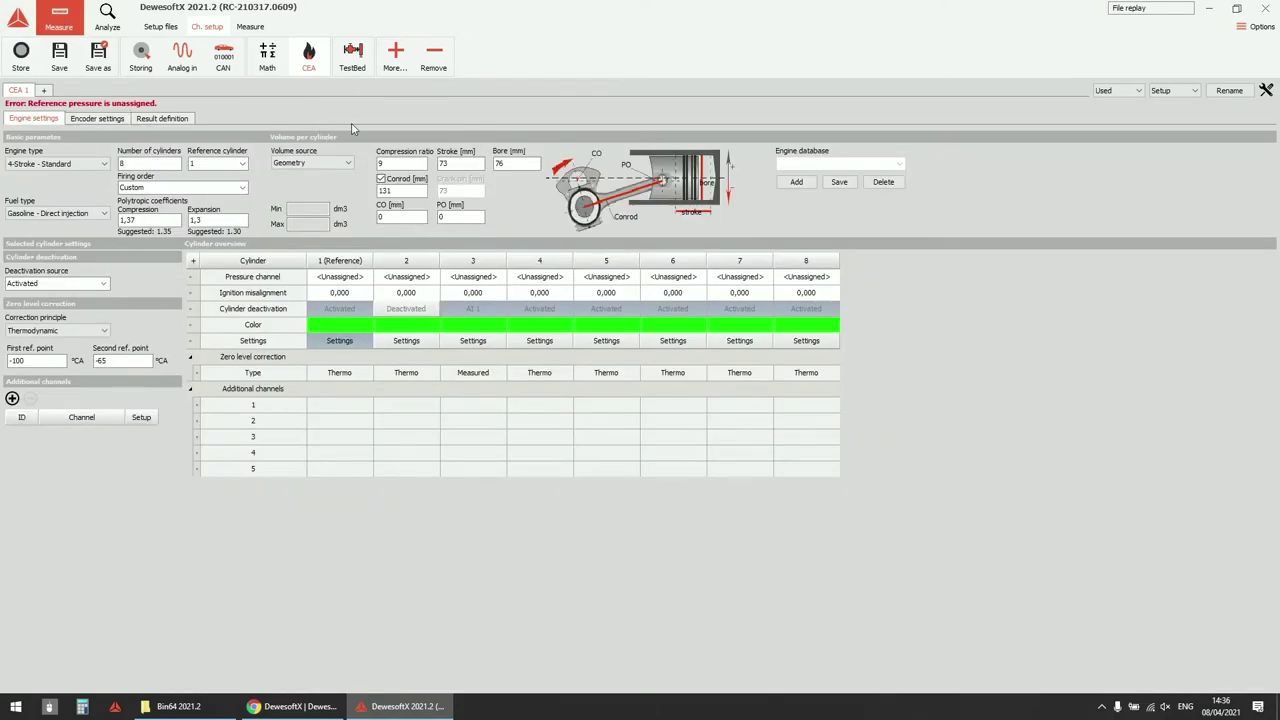